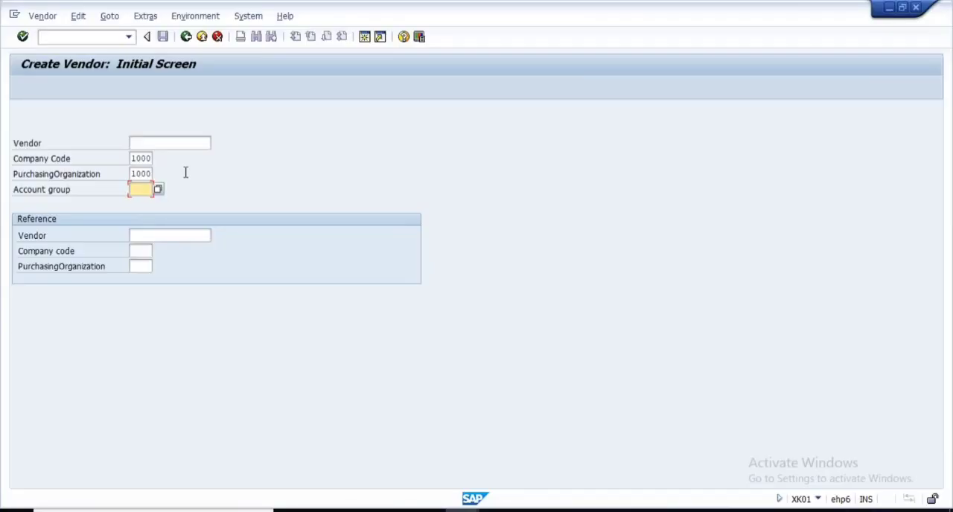
- Check the vendor's initial data without an account group and switch to the Control with Account Group slide in PowerPoint
key(Return)
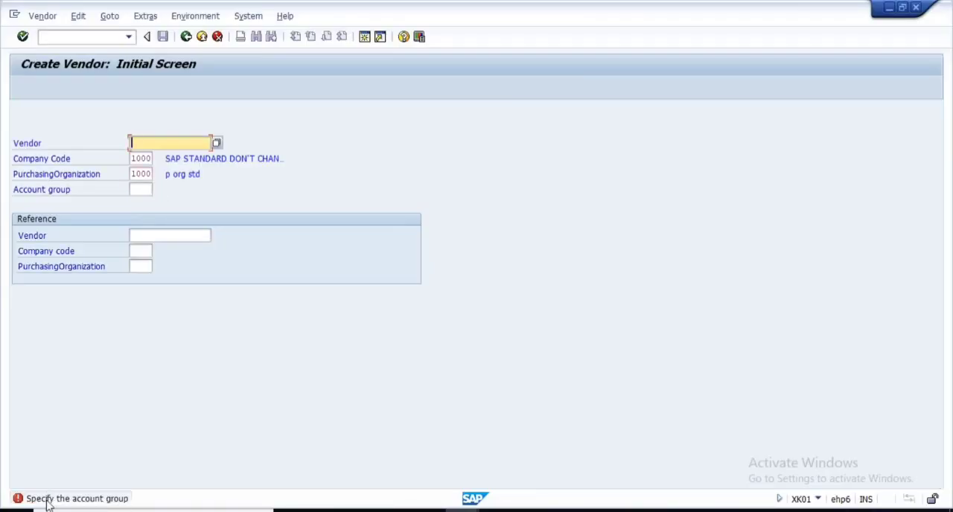
click(140, 191)
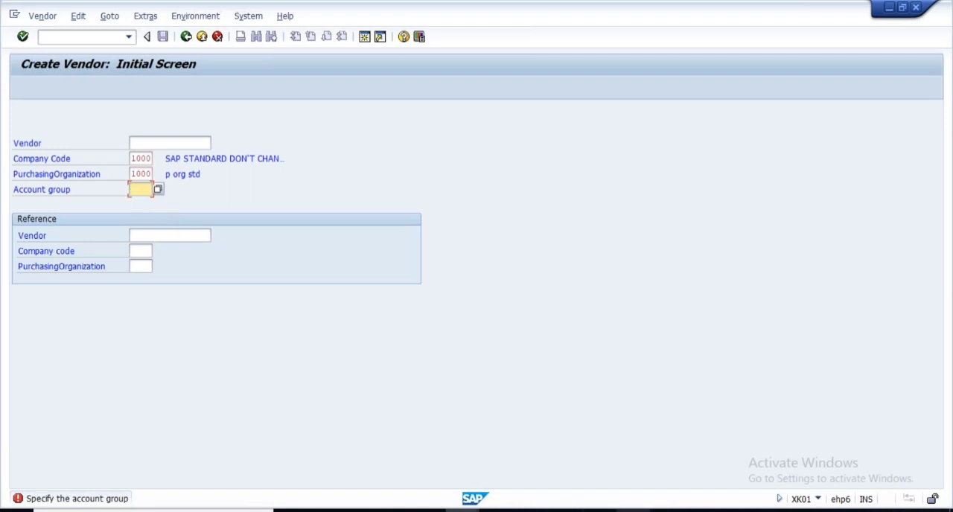
click(598, 511)
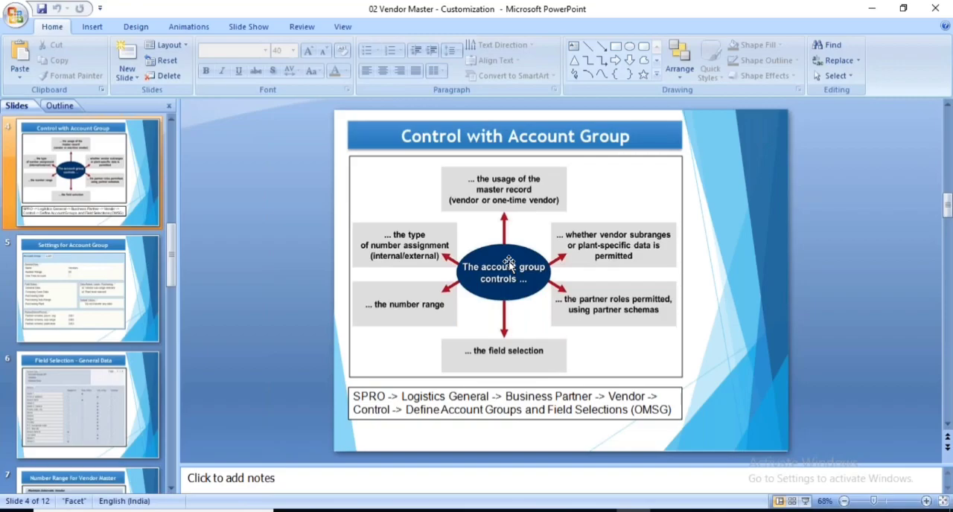
- Switch to SAP, run transaction spro and expand Logistics - General in the SAP Customizing Implementation Guide
key(alt+Tab)
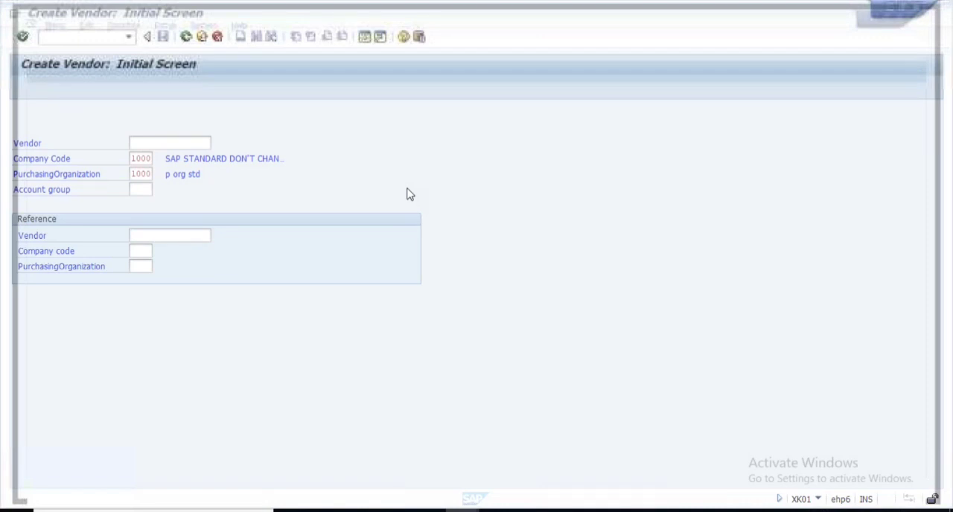
text(spro)
key(Return)
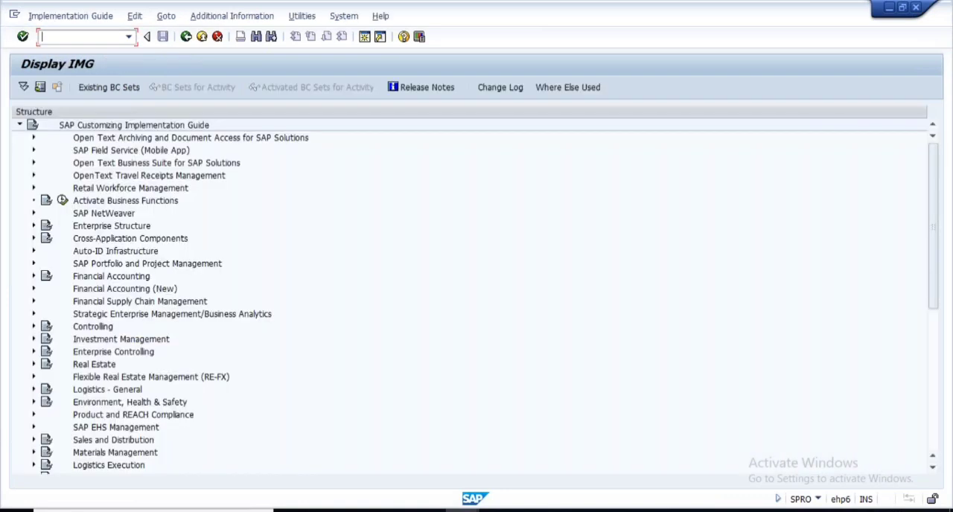
click(29, 390)
click(31, 390)
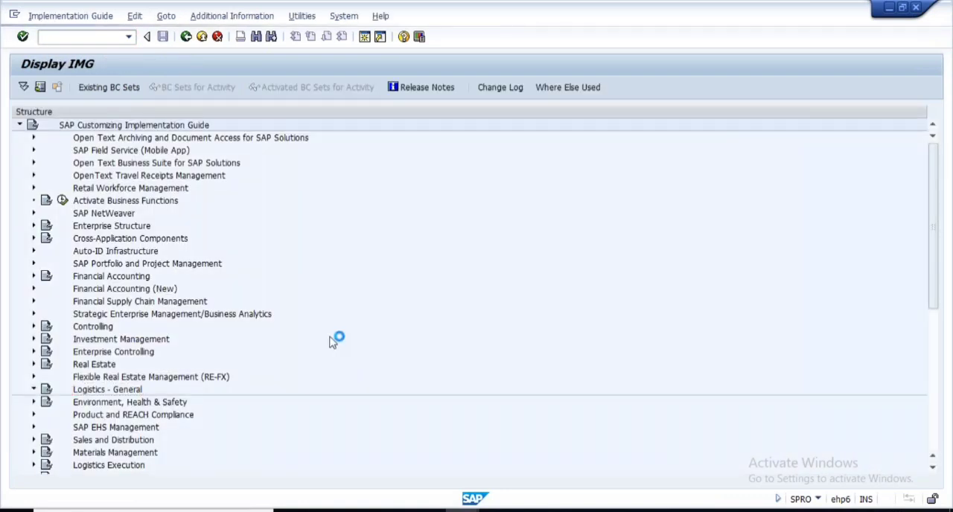
- Following the slide's path through Business Partner, Vendors and Control, open Define Account Groups and Field Selection (Vendor)
key(alt+Tab)
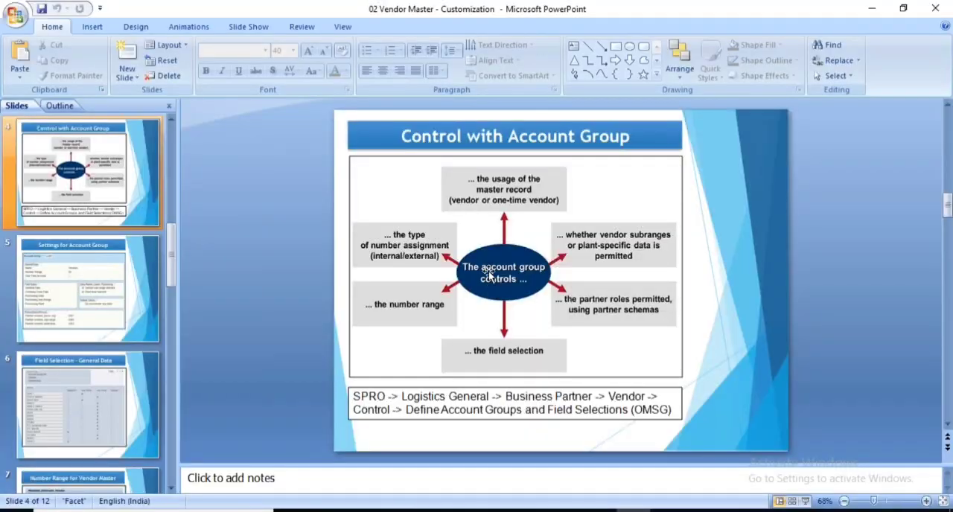
key(alt+Tab)
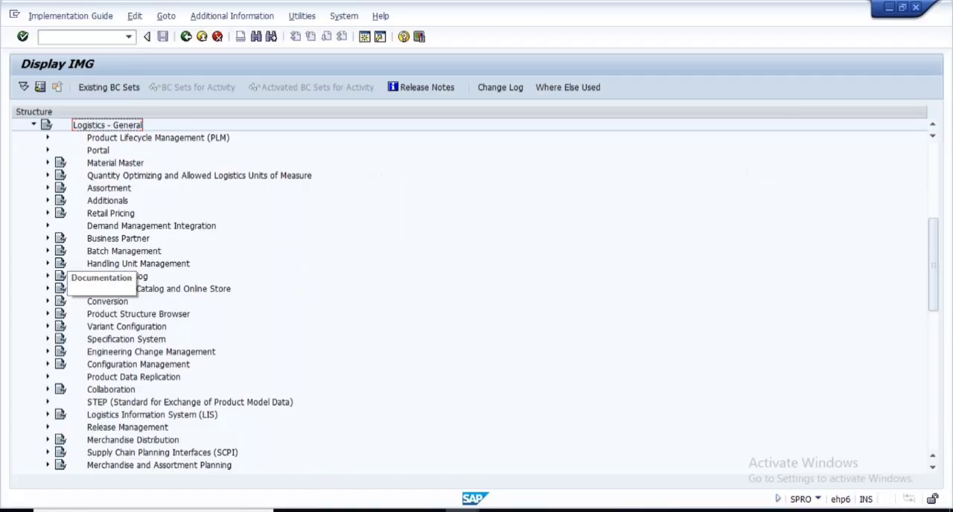
click(48, 238)
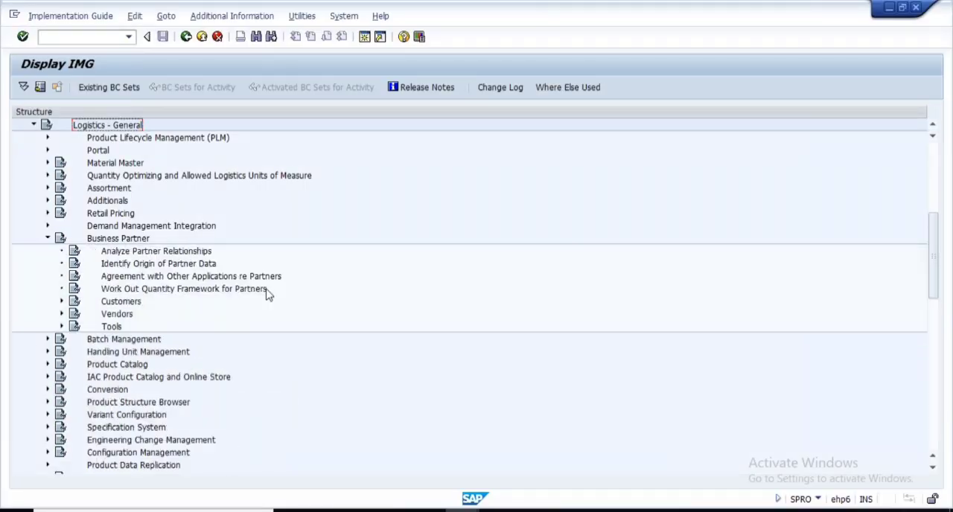
key(alt+Tab)
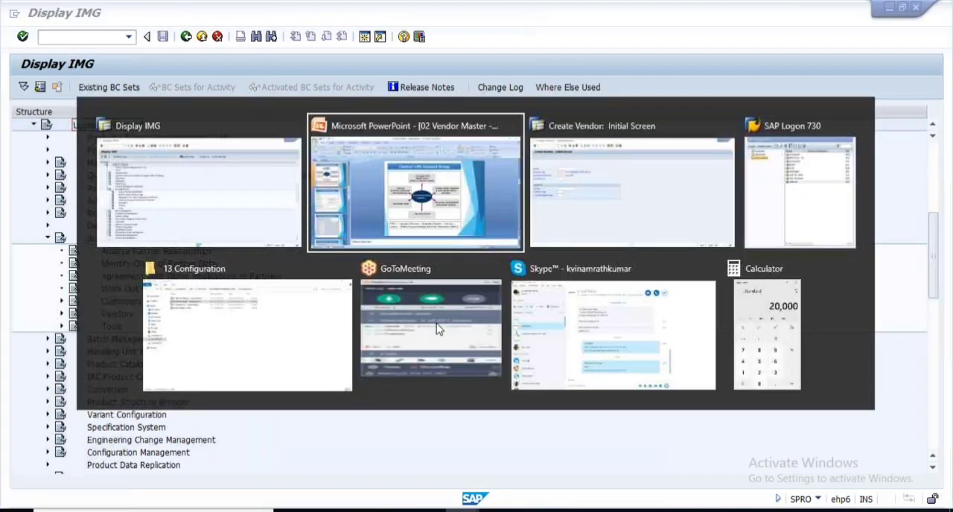
key(alt+Tab)
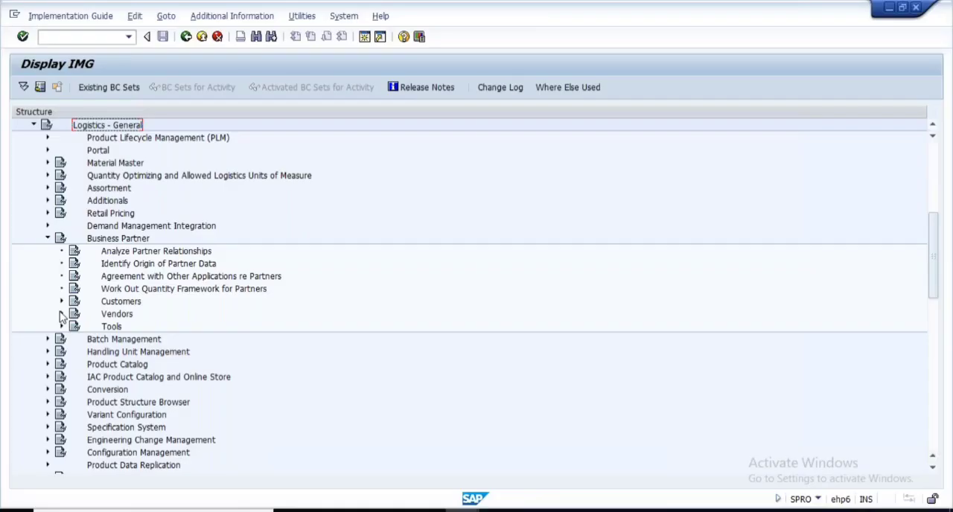
click(62, 315)
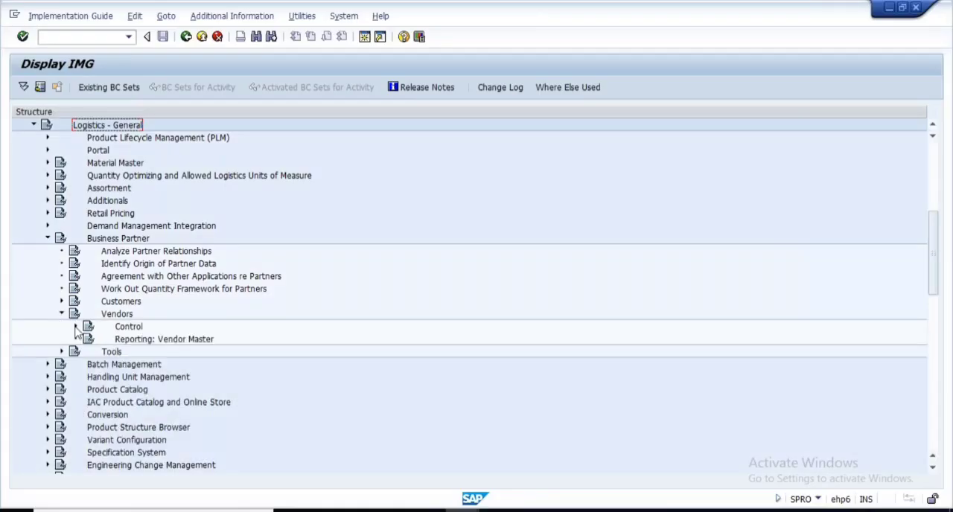
click(76, 327)
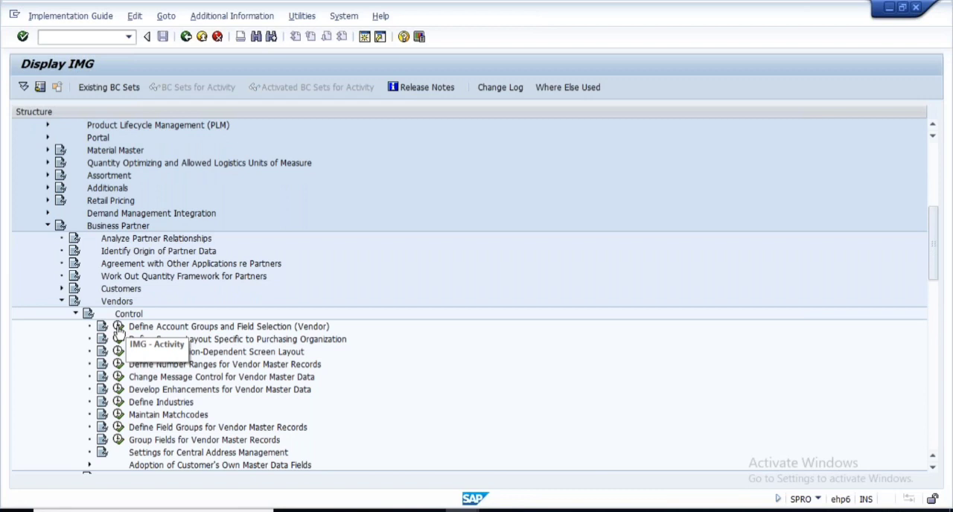
click(117, 327)
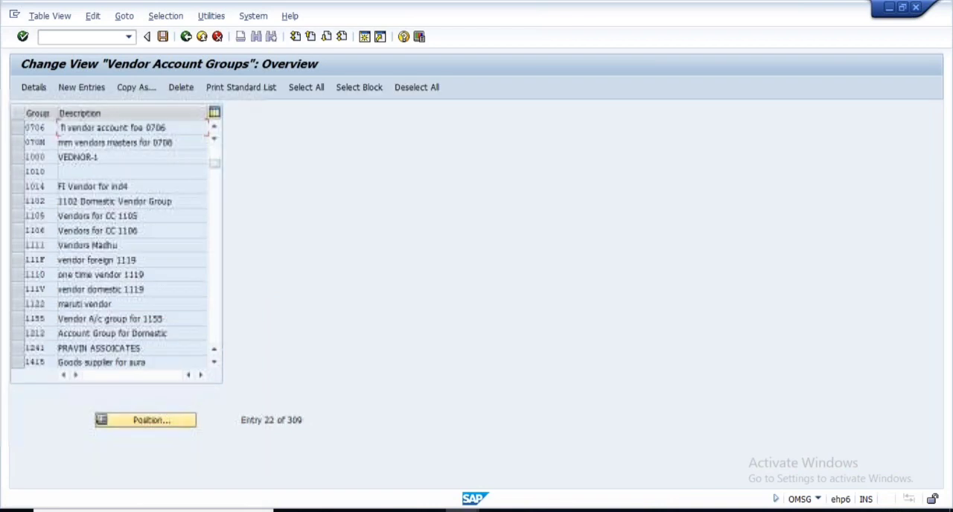
- Position the vendor account group list at account group FFPD
click(152, 422)
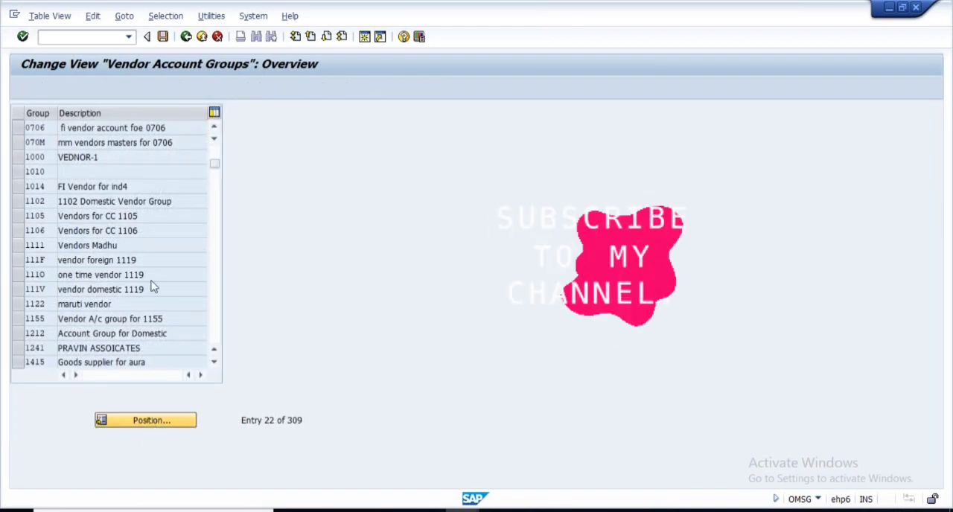
click(149, 210)
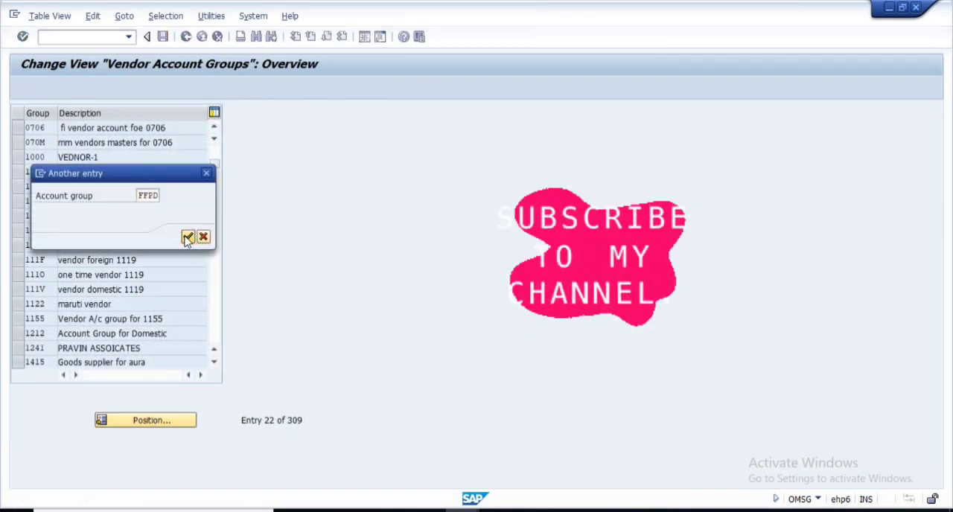
click(188, 237)
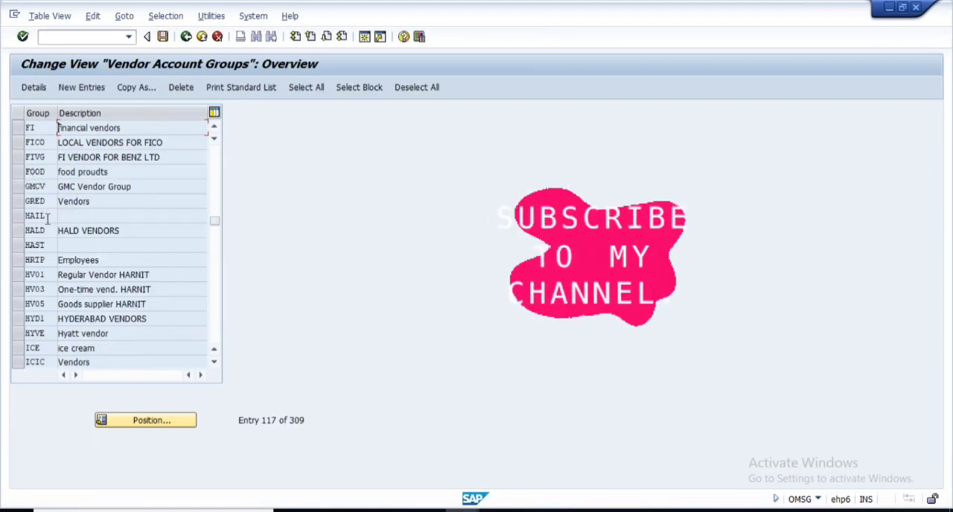
- Return to the start of the vendor account group list and open the details of group 0001
scroll(111, 238, up, 3)
scroll(204, 206, up, 4)
drag(215, 208, 215, 144)
click(20, 141)
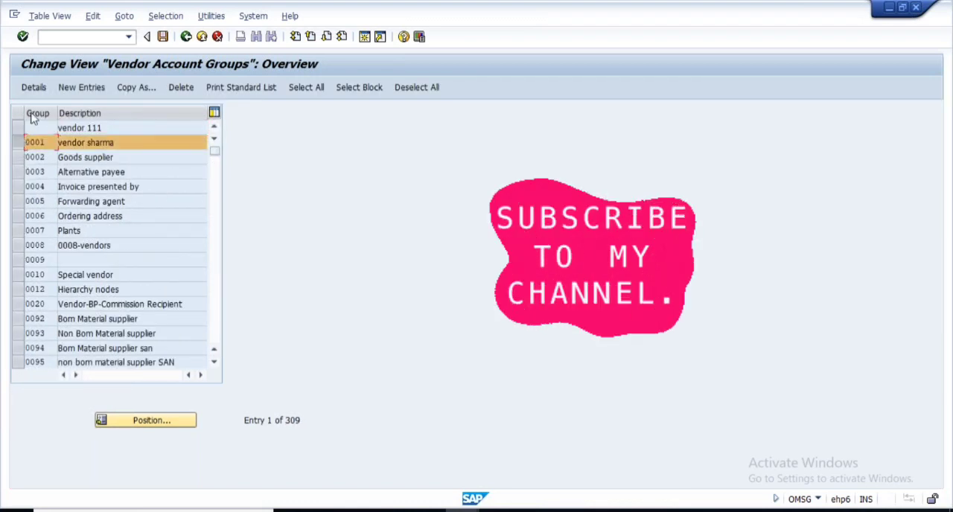
click(34, 88)
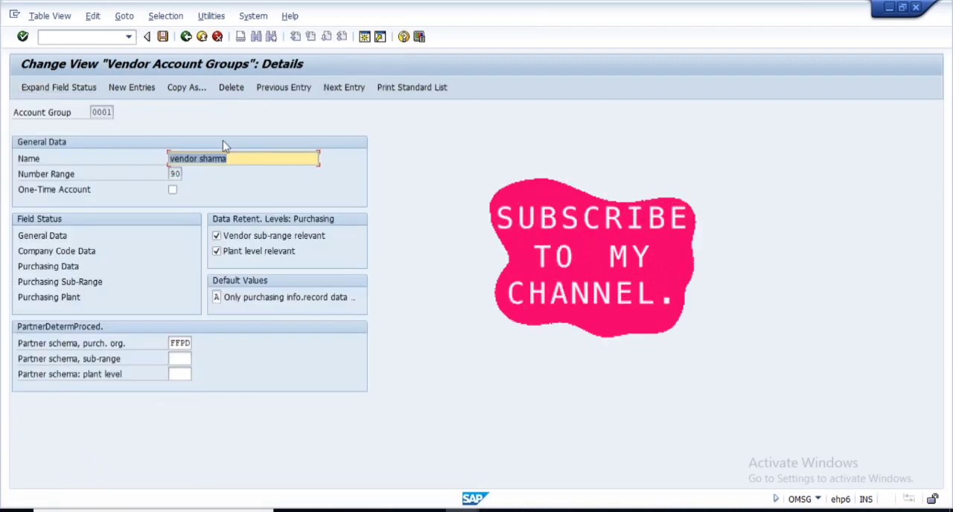
- Examine account group 0001's key and name, and view the Settings for Account Group and Field Selection slides in PowerPoint
click(101, 111)
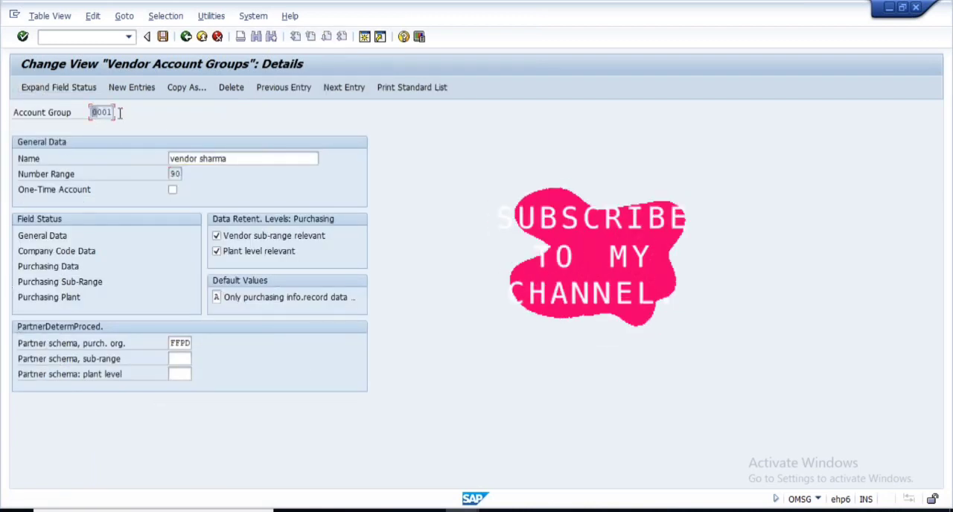
drag(229, 159, 157, 158)
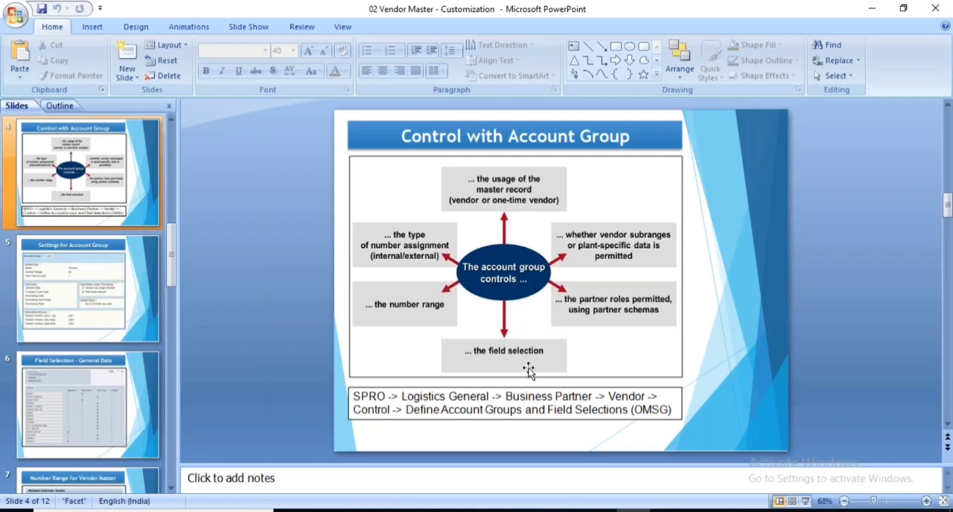
click(64, 295)
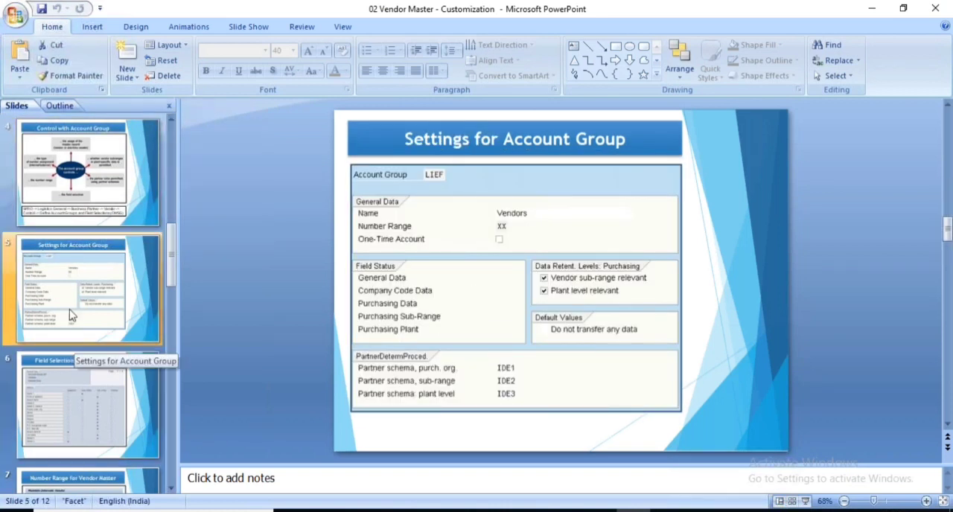
click(80, 401)
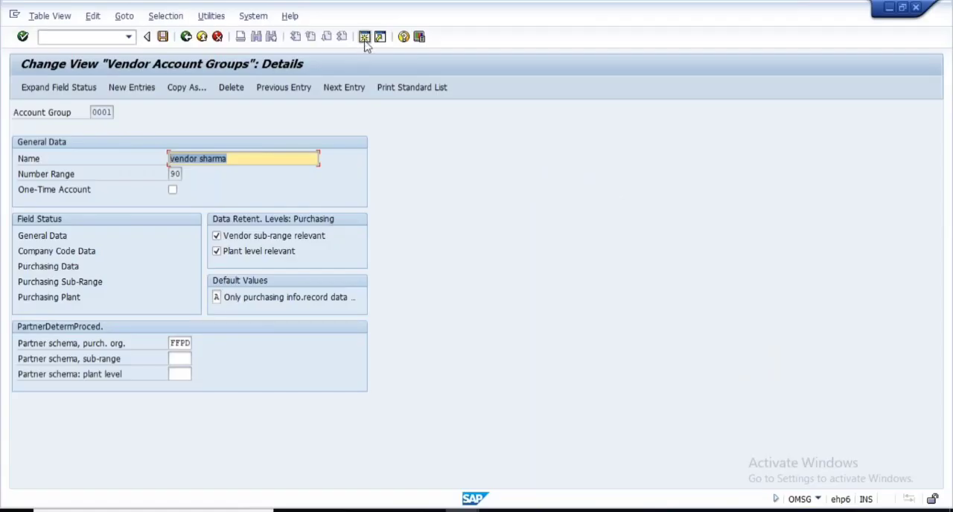
- Open an additional SAP session, enter account group 0001 for the new vendor and continue to the address data
click(365, 40)
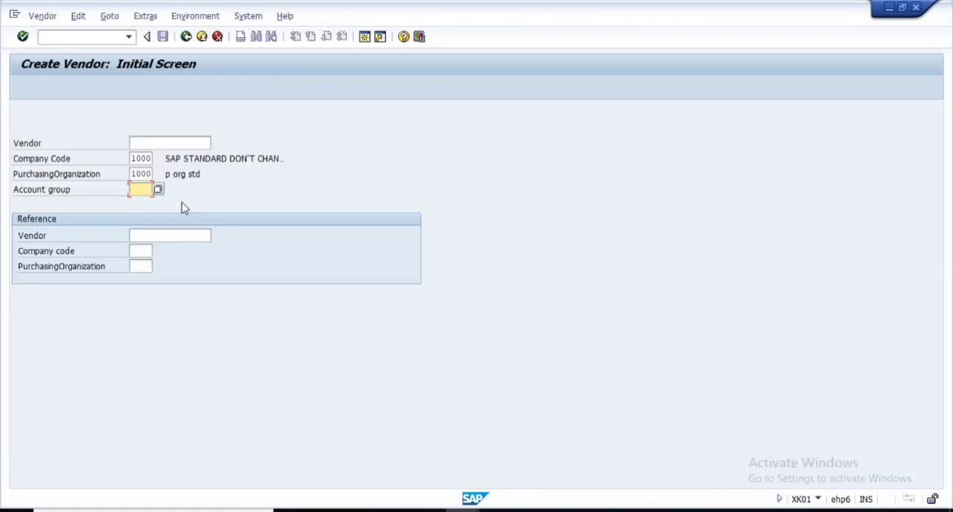
key(alt+Tab)
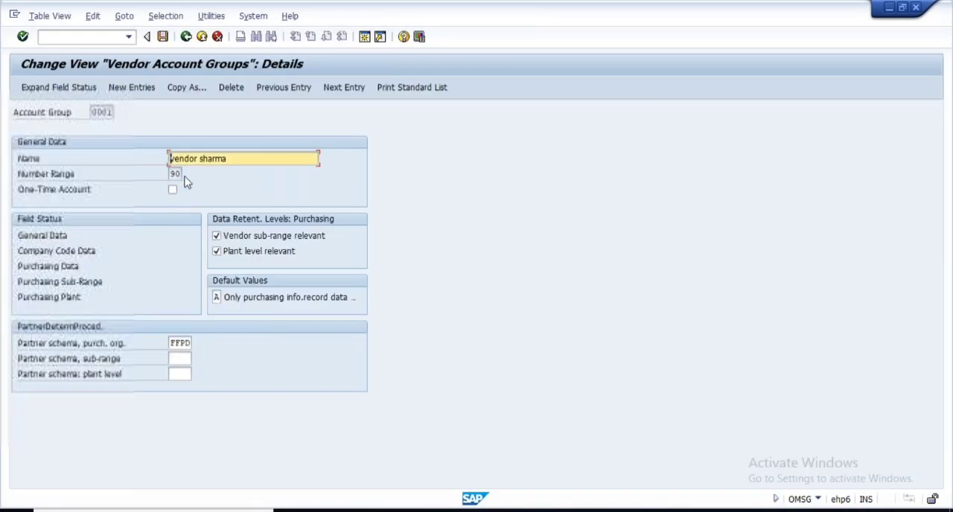
click(91, 112)
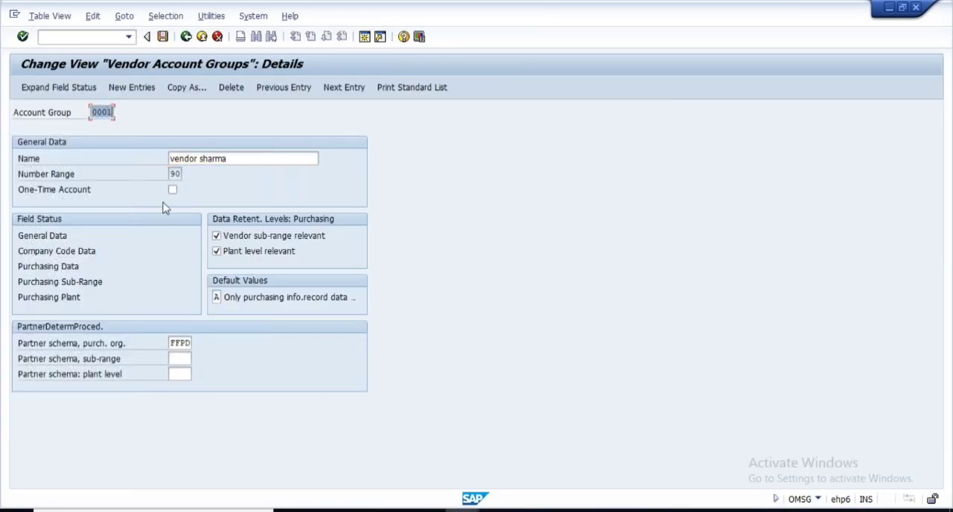
key(alt+Tab)
text(0001)
key(Return)
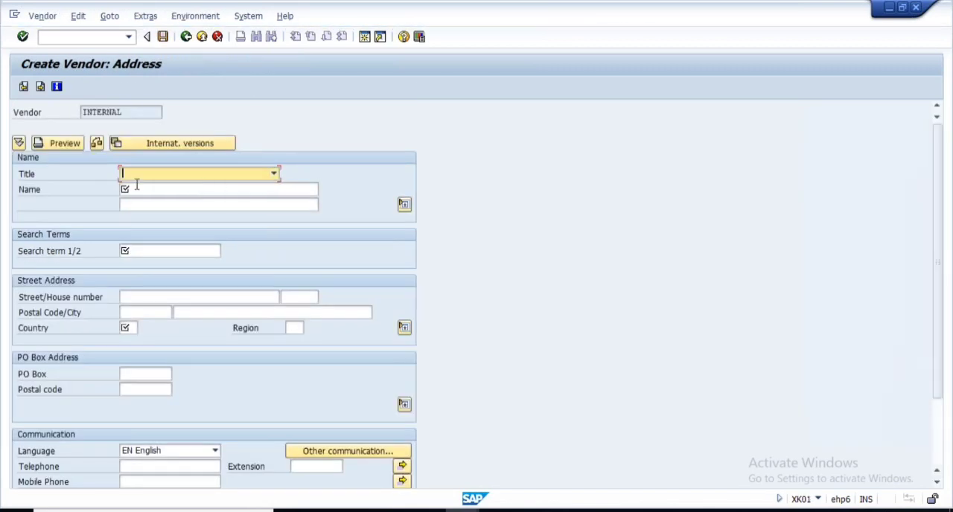
- Inspect the required Name, Search term 1/2 and Country fields in the new vendor's address data
click(145, 191)
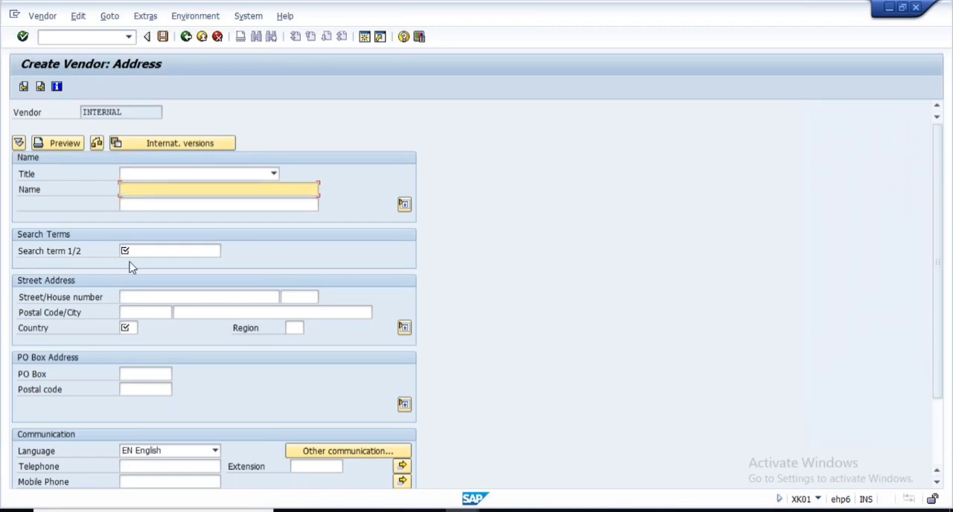
click(132, 248)
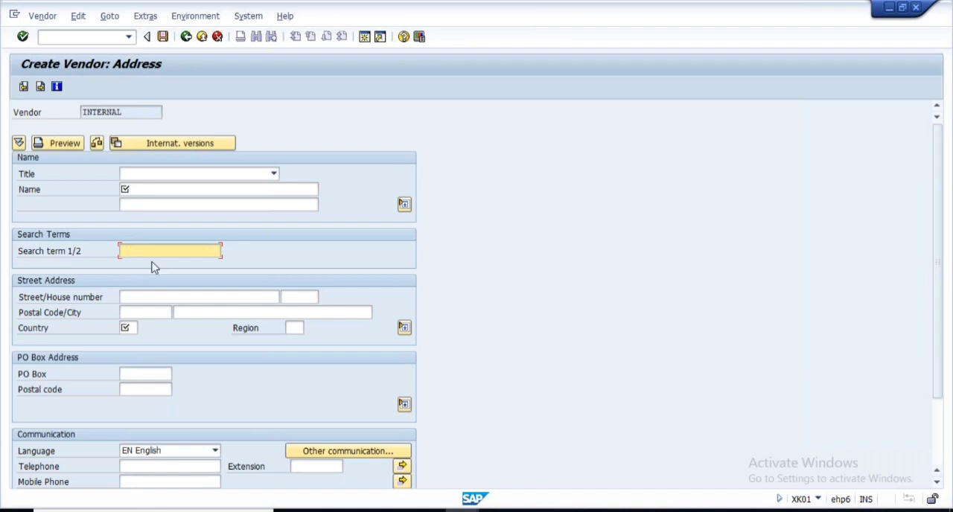
click(137, 191)
click(129, 329)
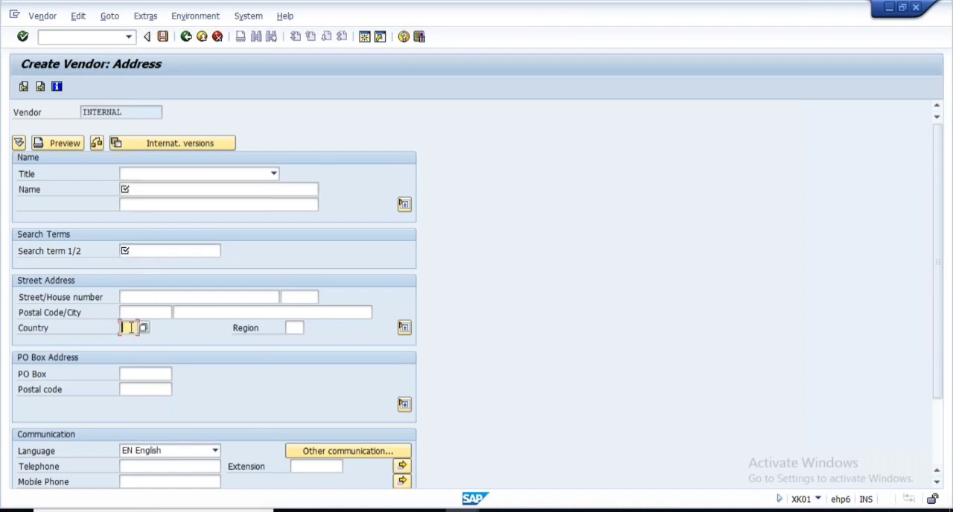
- Enter the vendor's name and copy it into Search term 1/2
click(140, 189)
click(142, 191)
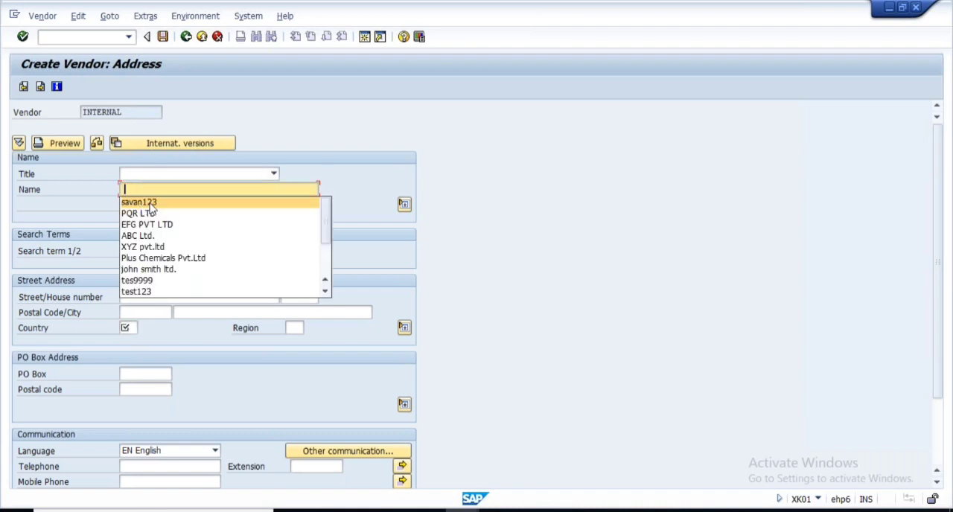
click(143, 191)
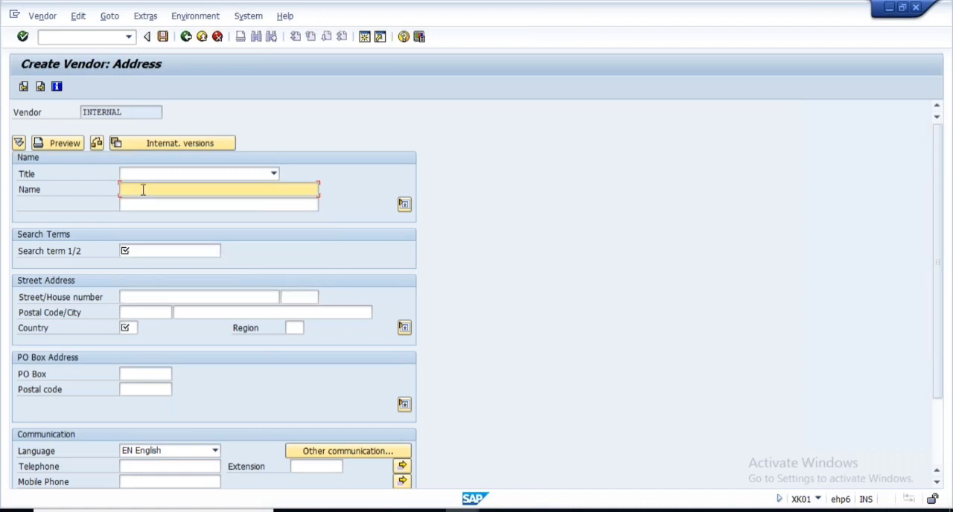
text(prakash)
click(139, 250)
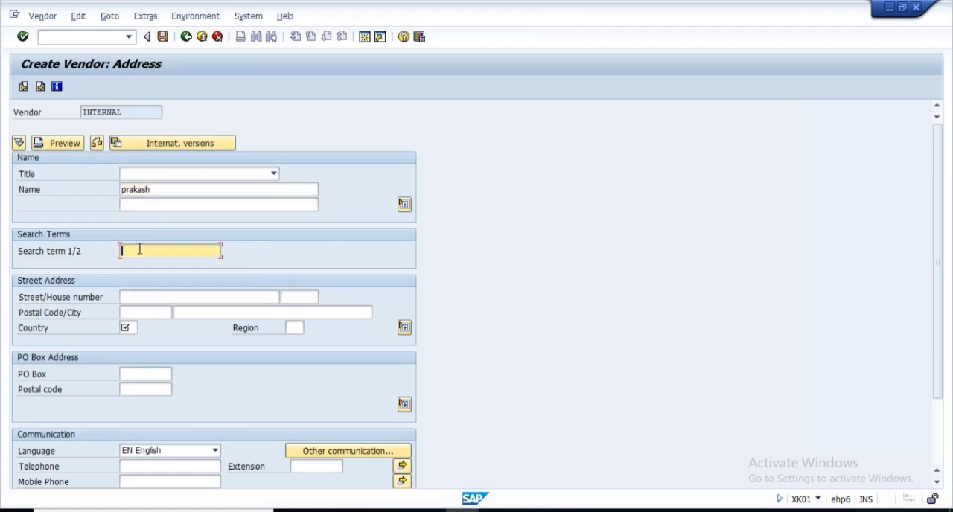
drag(161, 194, 90, 197)
key(ctrl+c)
click(127, 251)
key(ctrl+v)
- Try to continue without a country, and check the Name, Search term, Country, Region, PO Box and Postal code fields
click(126, 325)
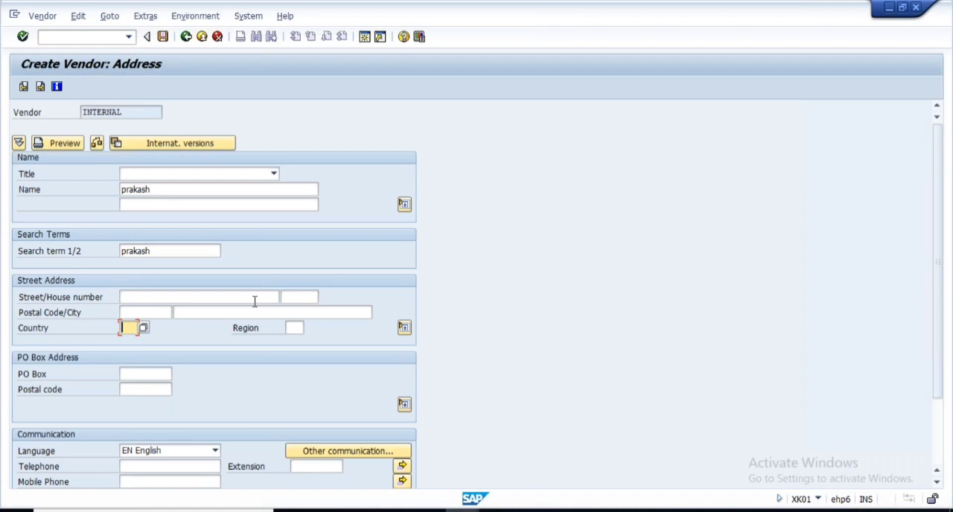
key(Return)
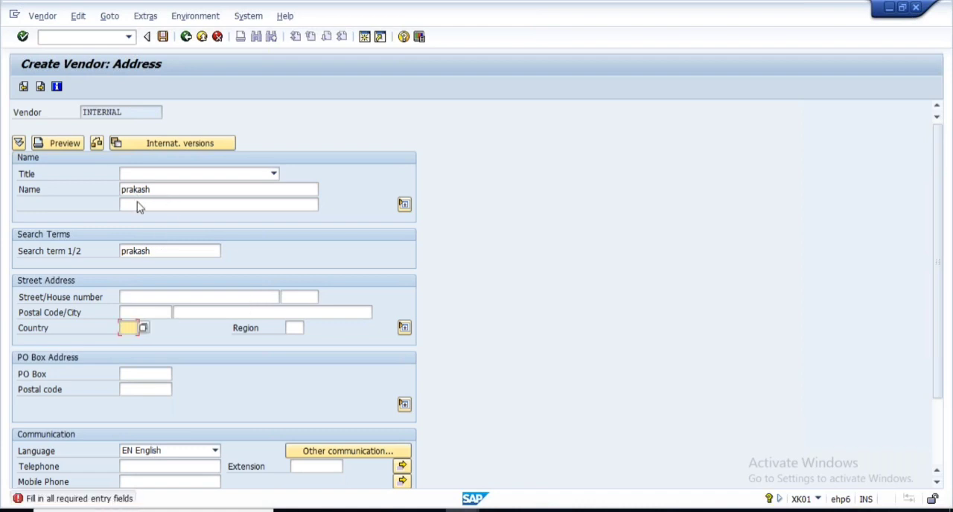
drag(157, 190, 114, 191)
drag(173, 253, 112, 252)
click(124, 327)
click(295, 328)
click(128, 374)
click(128, 392)
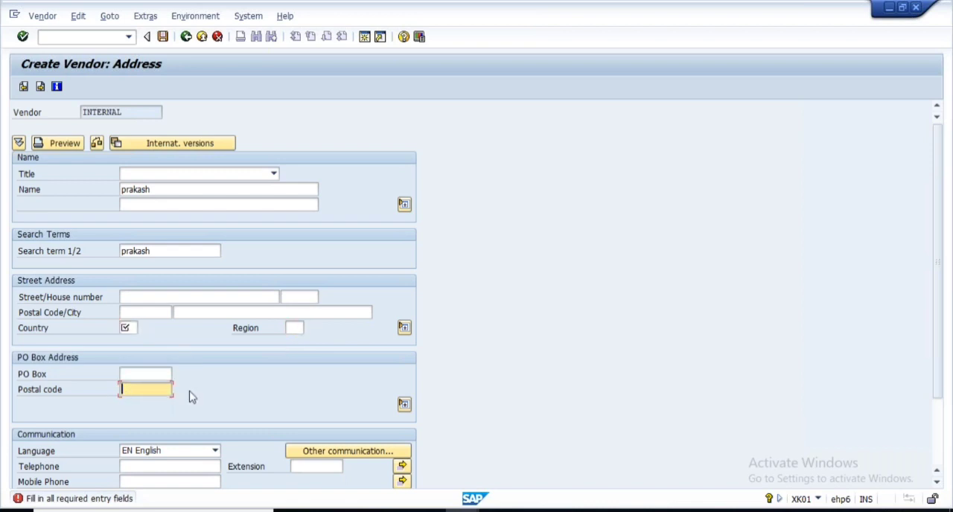
- Set the vendor's country to DE and continue to the control data
click(130, 328)
click(131, 329)
click(132, 342)
key(Return)
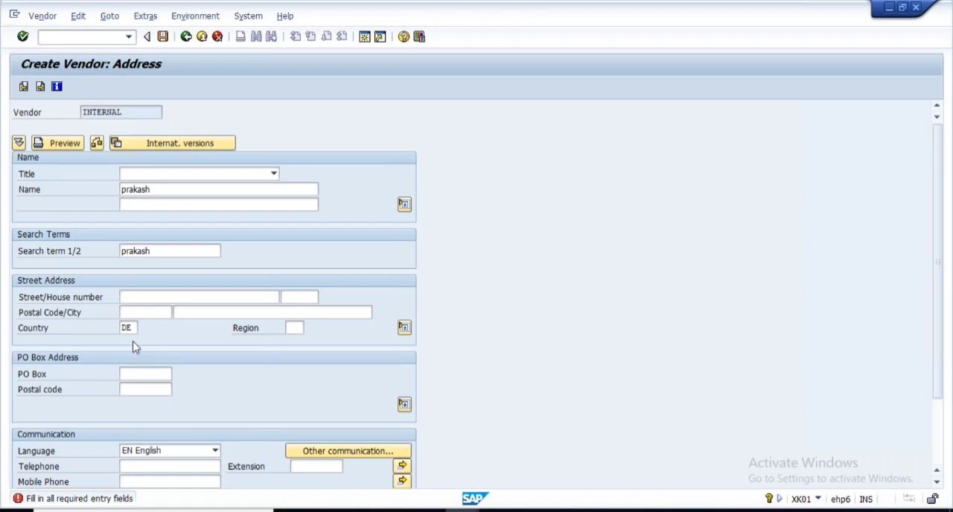
- Return to the vendor's address data and compare the Name and Search term 1/2 fields with the Street/House number fields
click(23, 87)
drag(171, 190, 111, 193)
drag(172, 252, 98, 257)
click(224, 297)
click(316, 302)
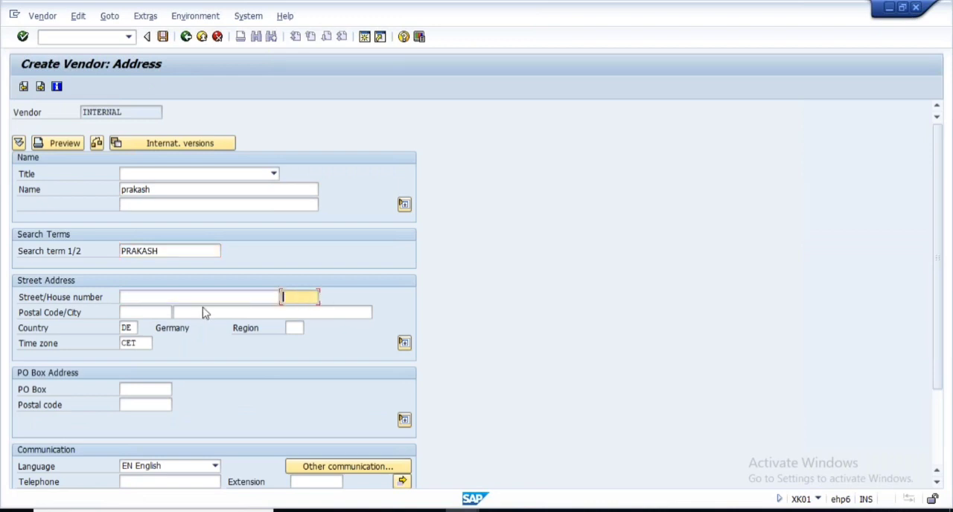
drag(170, 190, 122, 189)
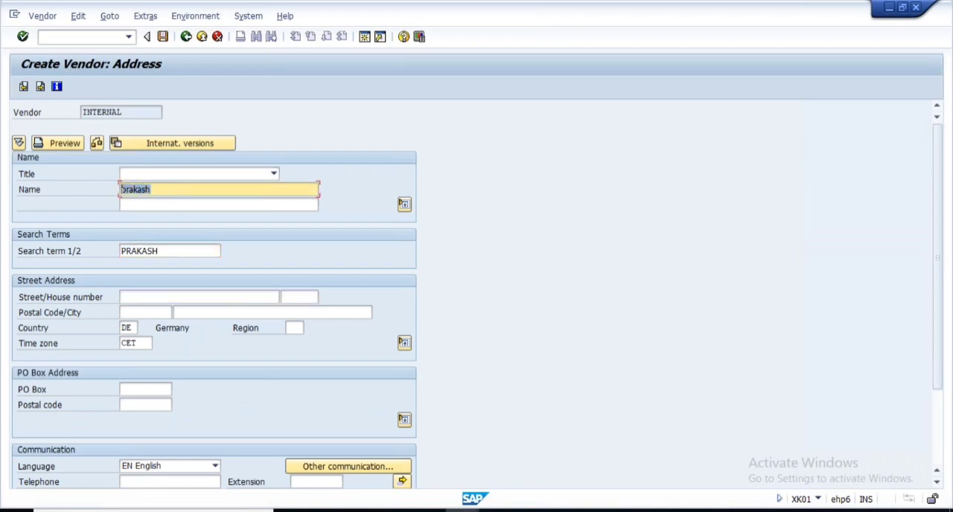
click(162, 252)
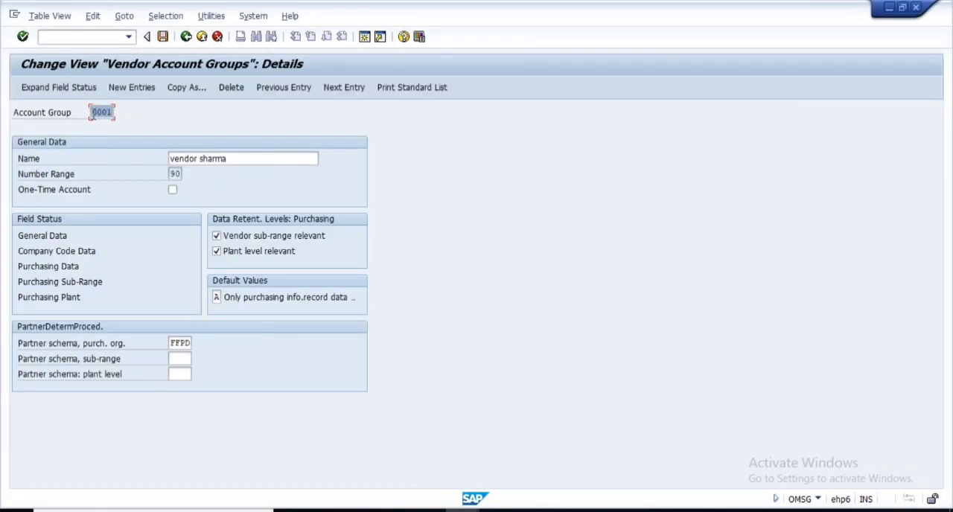
- Open account group 0001's General Data field status in the customizing session and review its field groups from Address to Contact person
double_click(52, 238)
click(52, 239)
double_click(44, 239)
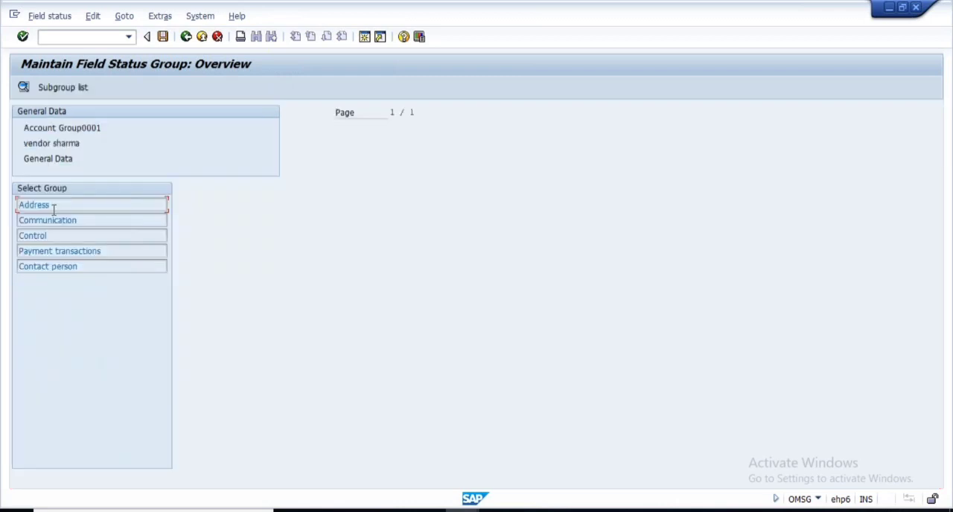
drag(63, 206, 20, 205)
drag(84, 222, 7, 220)
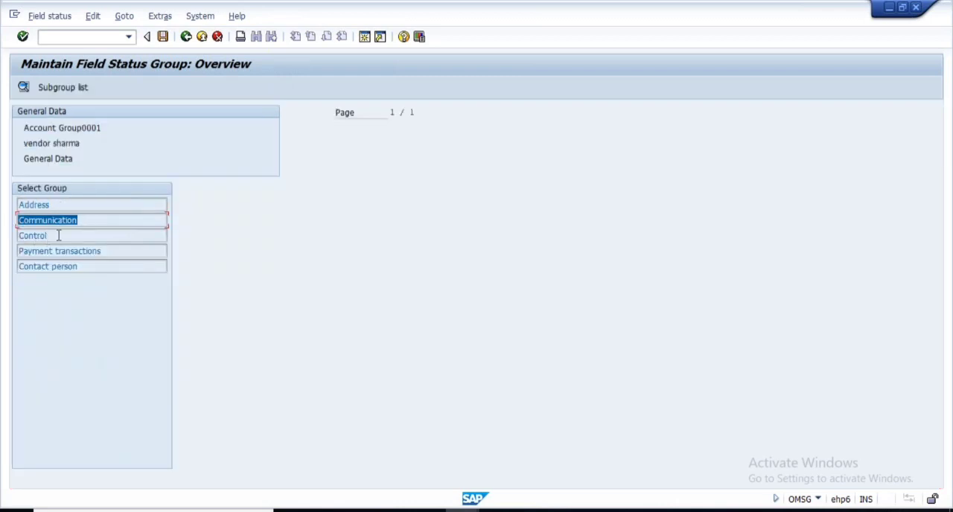
drag(58, 235, 15, 236)
drag(117, 253, 17, 252)
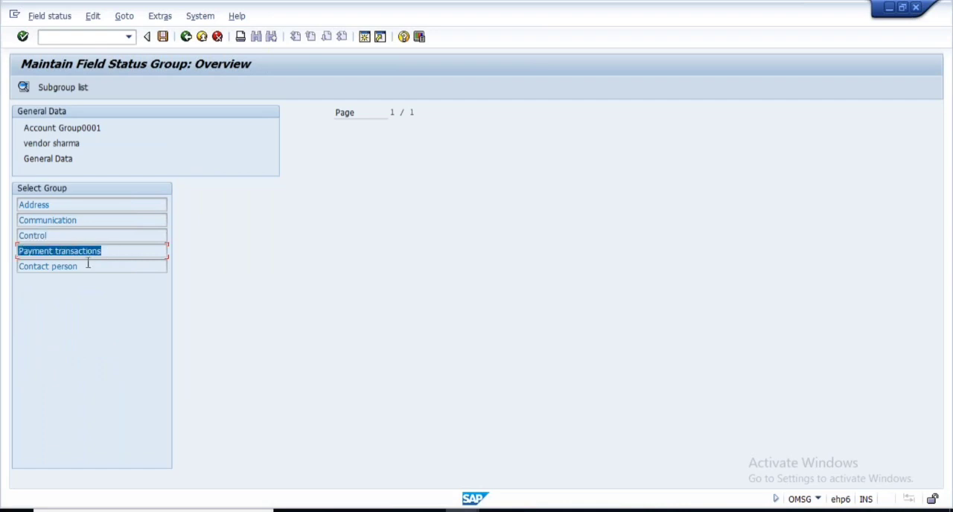
drag(87, 265, 4, 268)
click(31, 205)
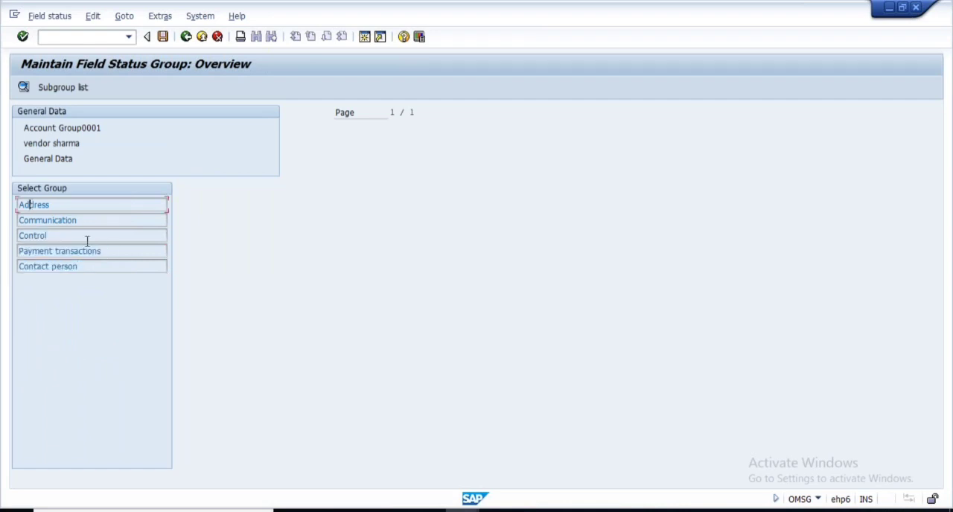
- Open the Address group's field status, examine the Name 1 and Search term settings, and look through all three pages
click(23, 87)
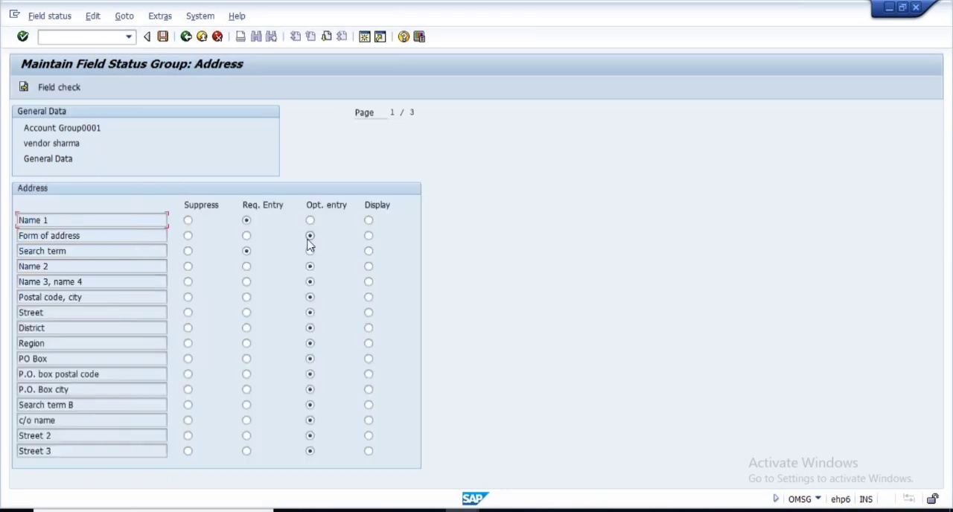
drag(51, 221, 17, 221)
drag(81, 250, 7, 251)
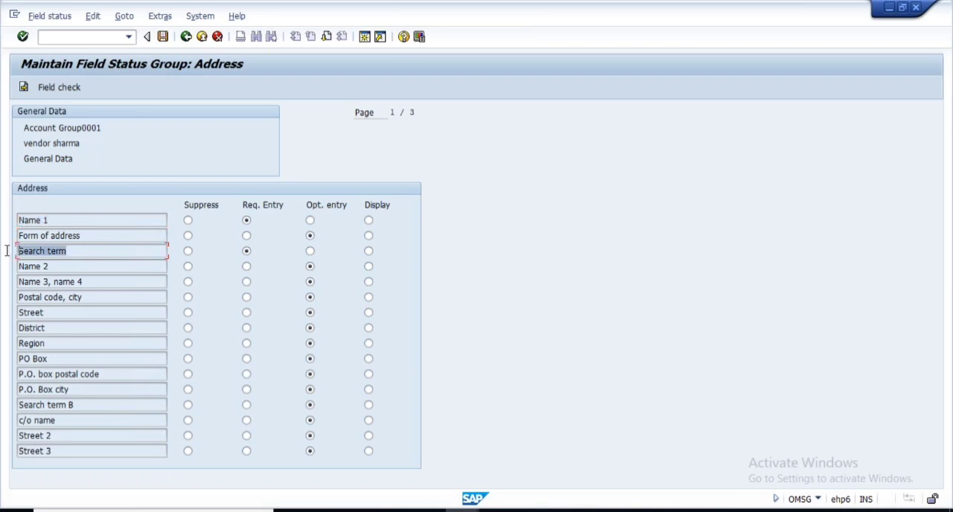
click(245, 253)
click(328, 37)
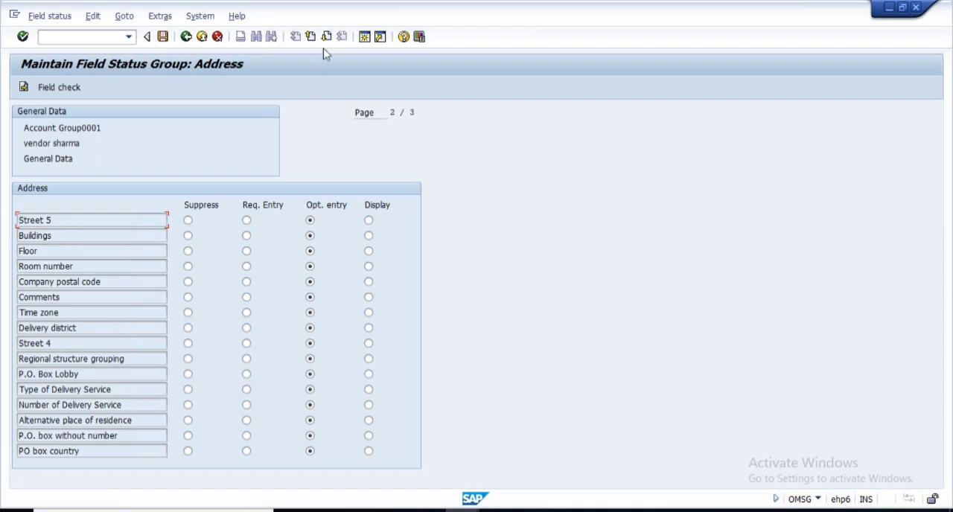
click(327, 37)
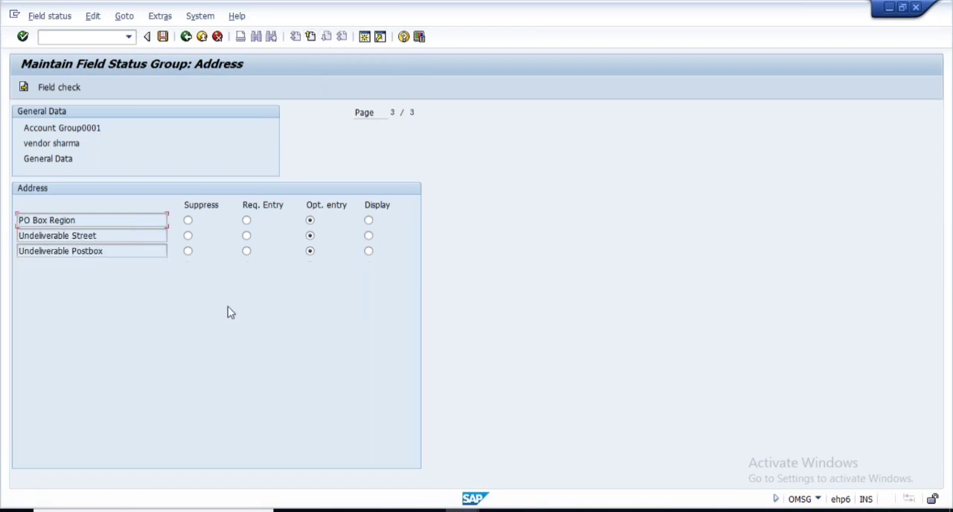
click(311, 39)
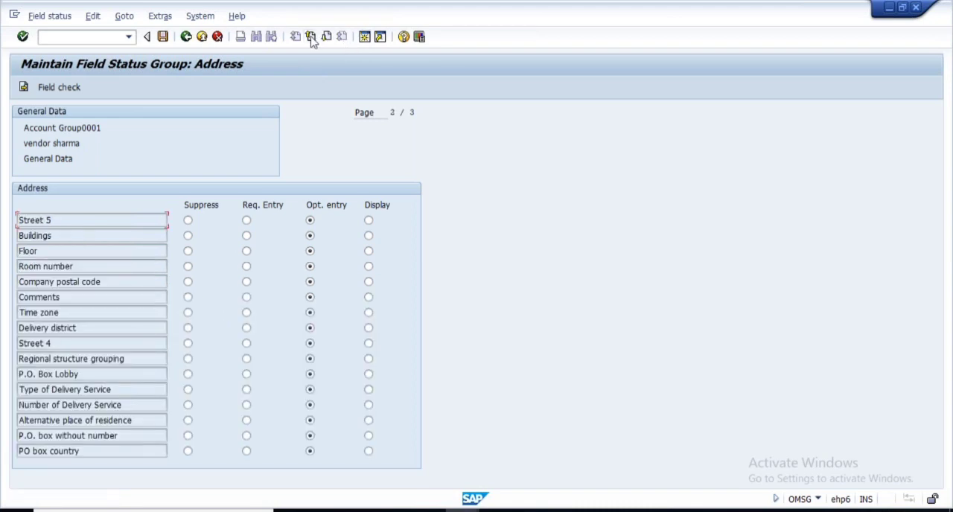
click(311, 38)
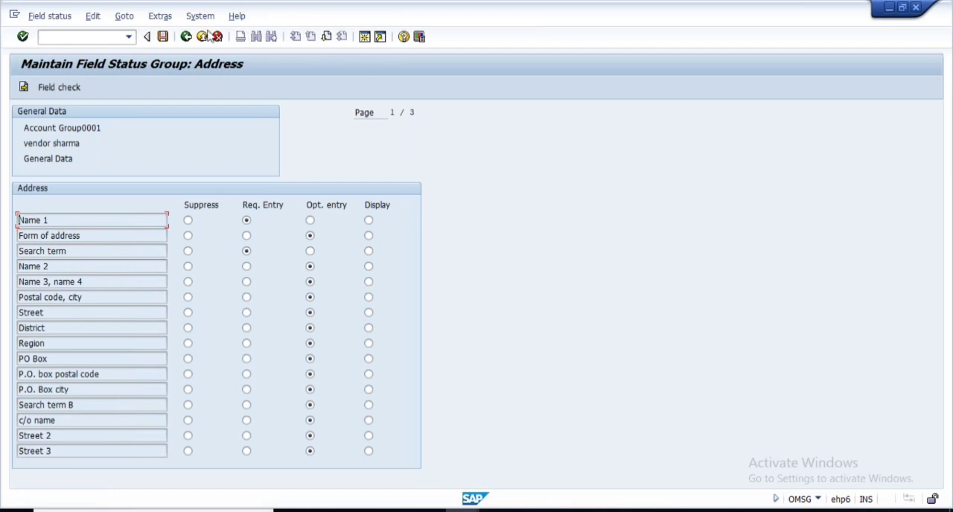
- View the Communication group's field status and return to the group overview
click(185, 38)
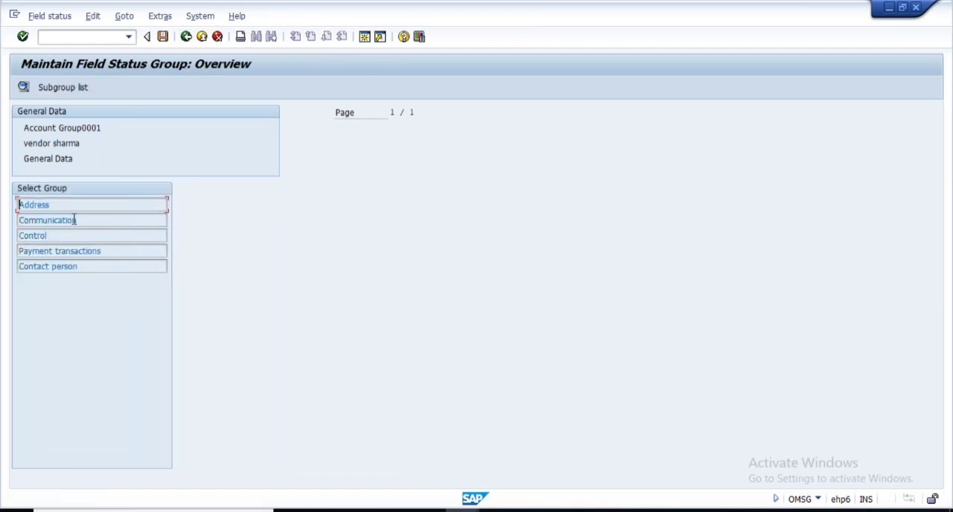
double_click(47, 220)
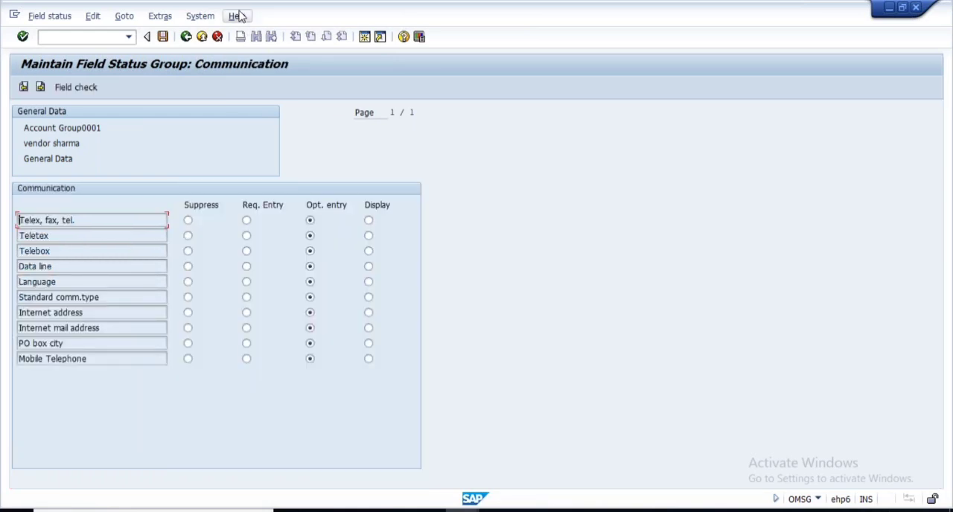
click(187, 37)
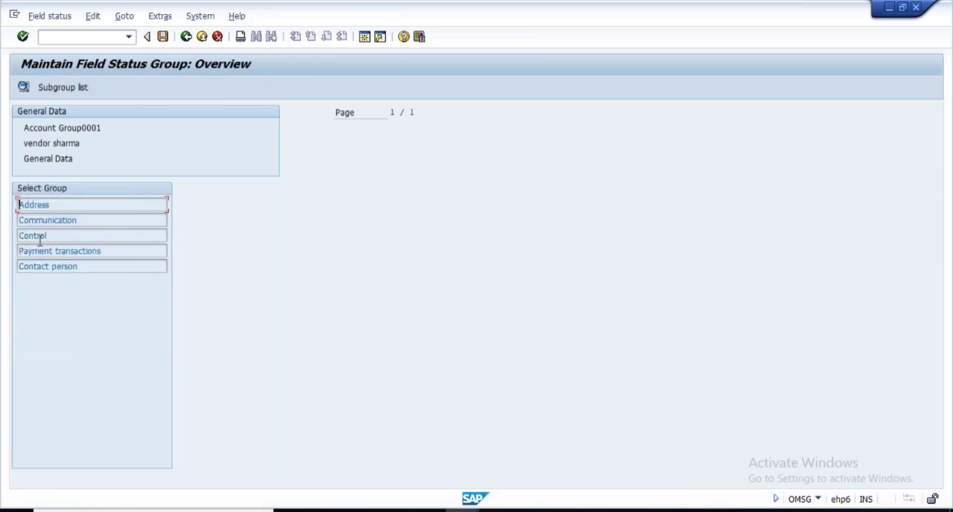
- Reopen the Address group and review its field status settings on the further pages
double_click(46, 204)
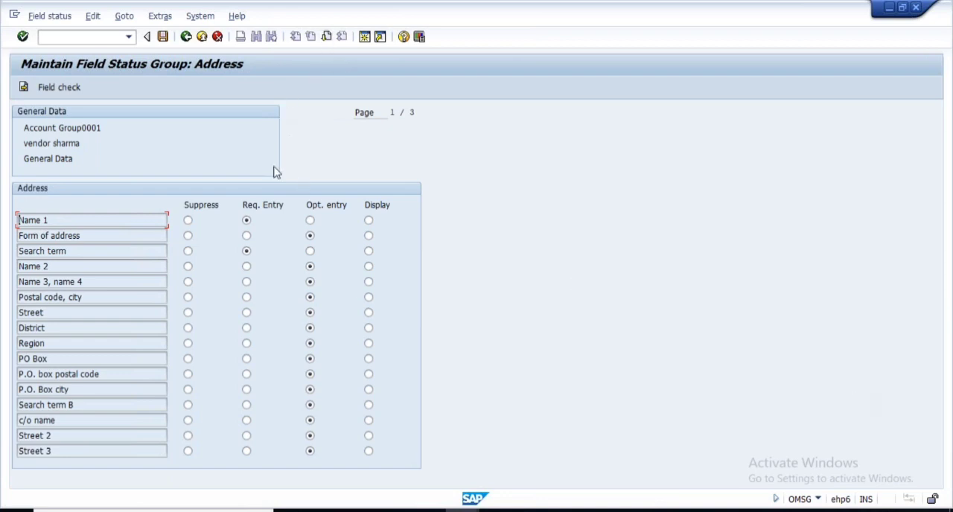
click(326, 37)
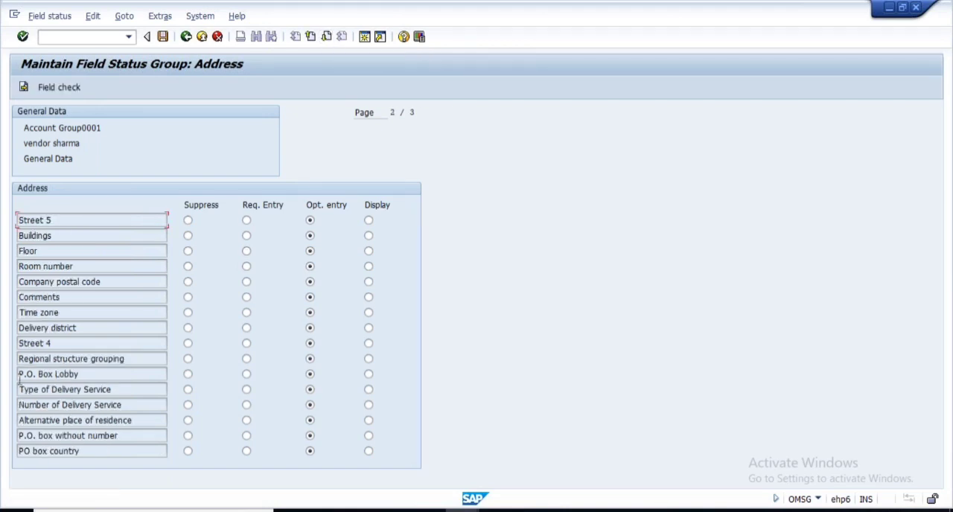
click(326, 37)
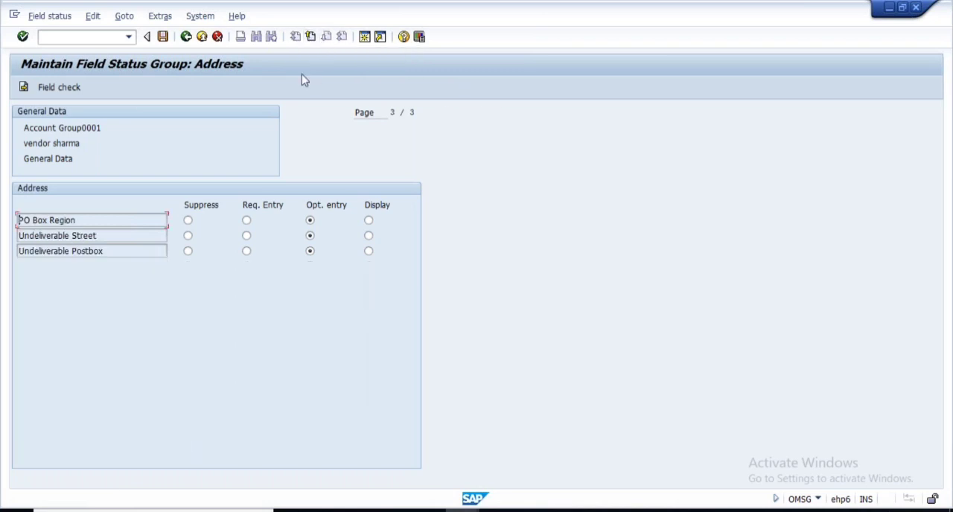
click(310, 37)
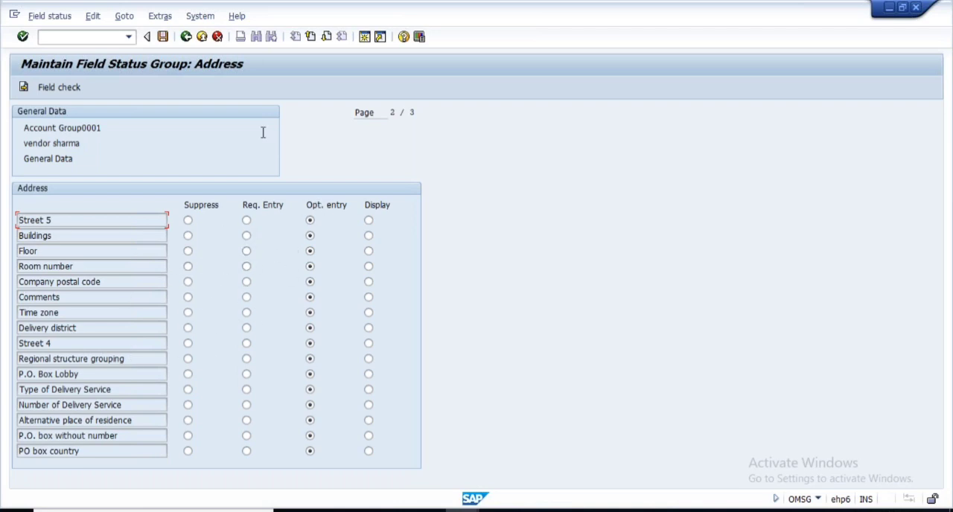
- View the Field Selection - General Data slide in PowerPoint and switch back to the SAP field status session
click(633, 511)
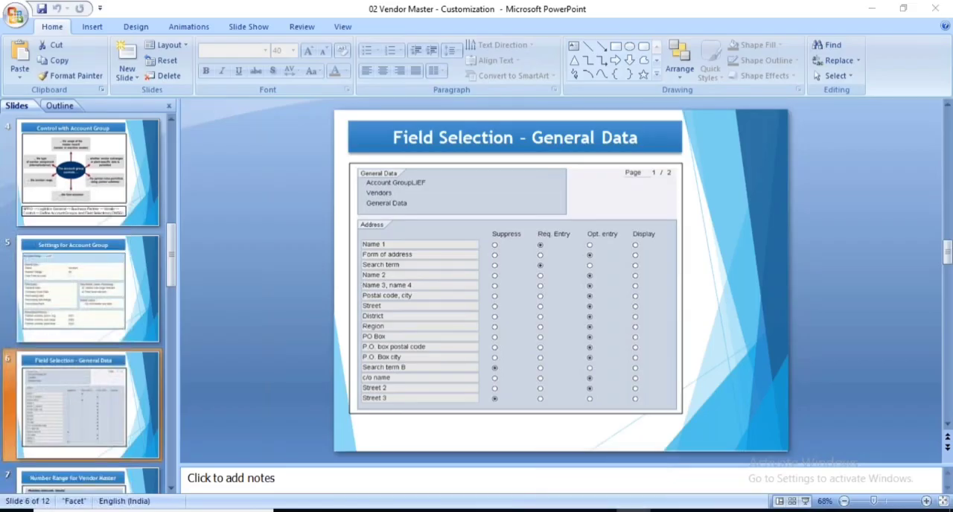
click(633, 511)
click(463, 511)
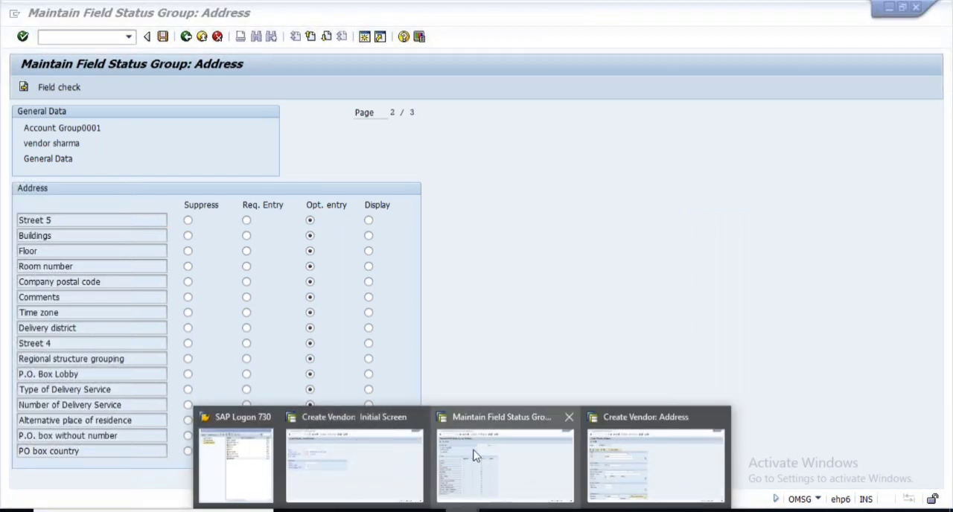
click(447, 487)
- Leave the Address group and check the Communication group's entry settings again
click(186, 37)
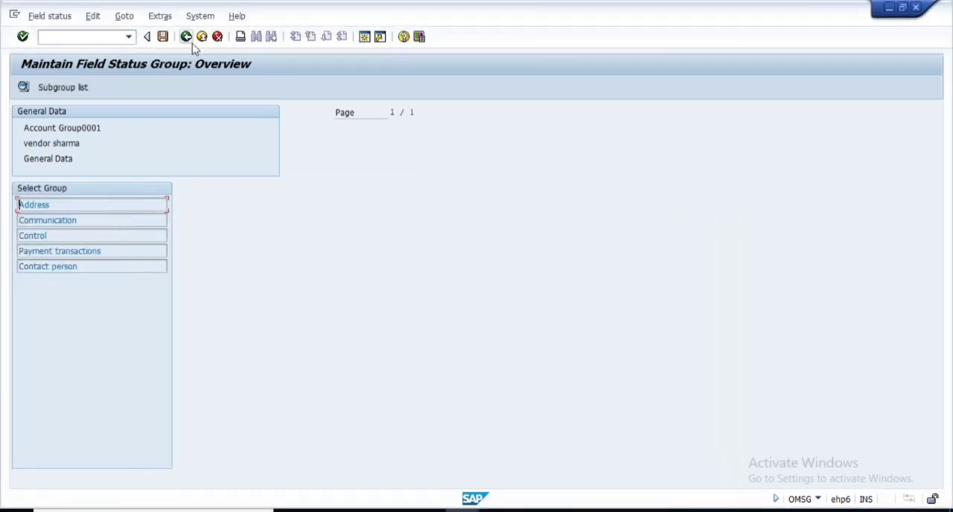
double_click(57, 220)
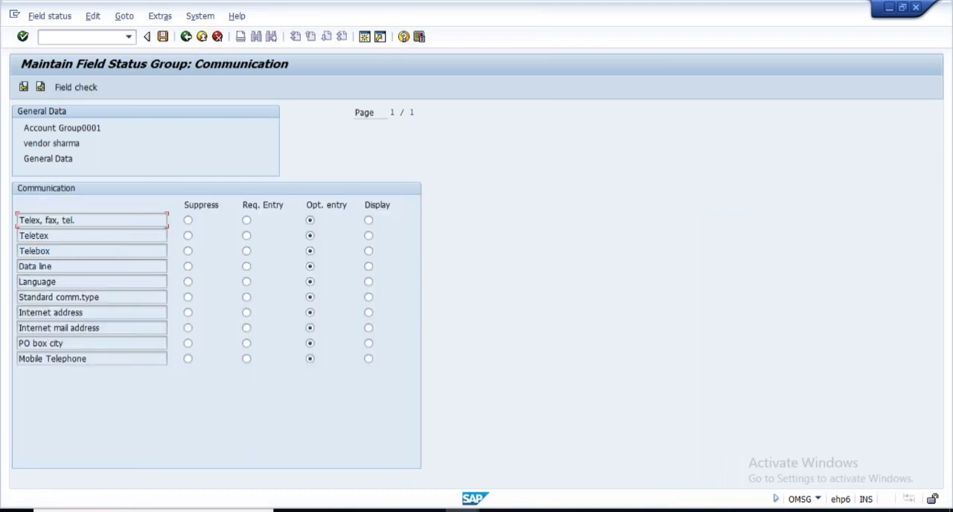
click(185, 37)
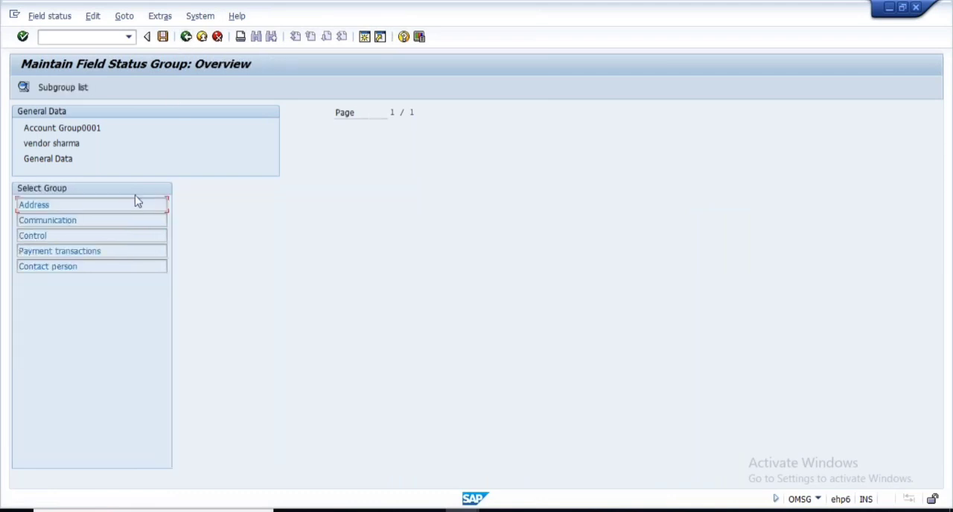
- Review the field status of the Control group across its three pages and of the Payment transactions group
double_click(45, 235)
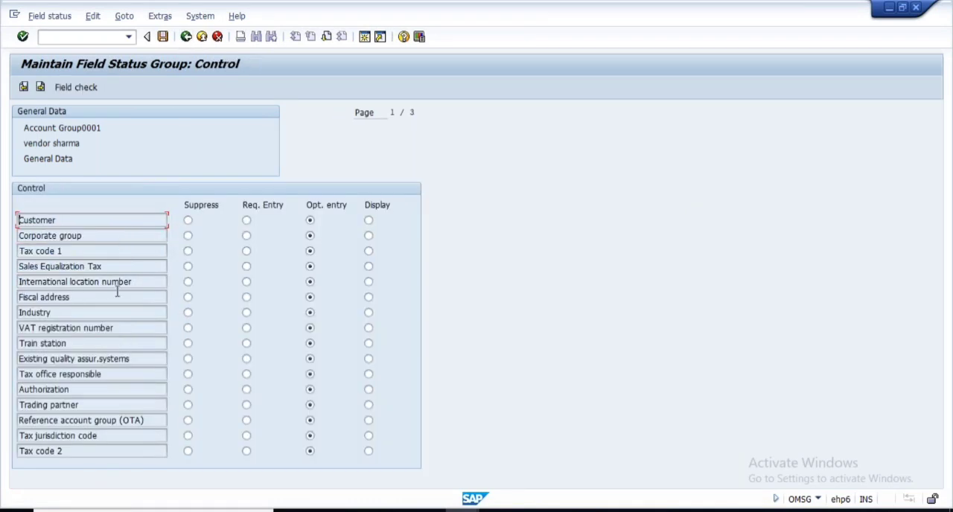
click(325, 40)
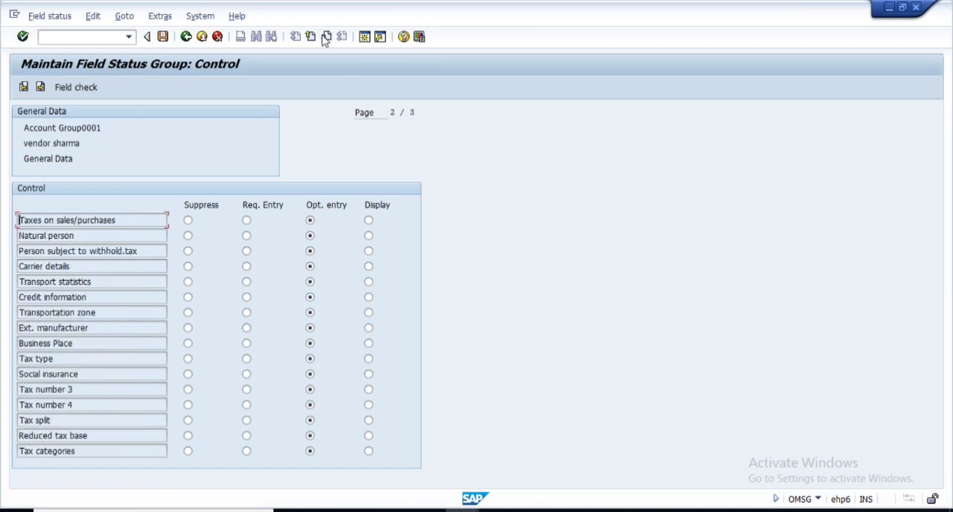
click(325, 38)
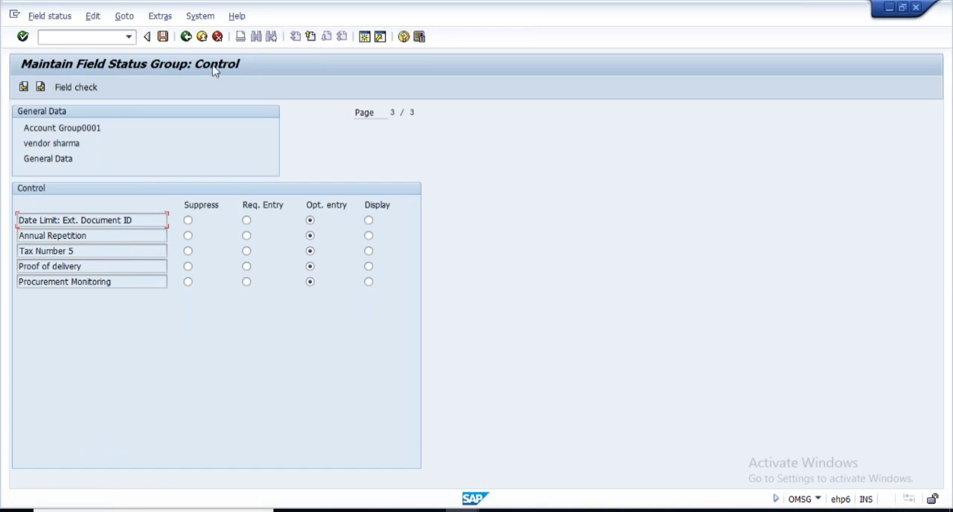
click(186, 37)
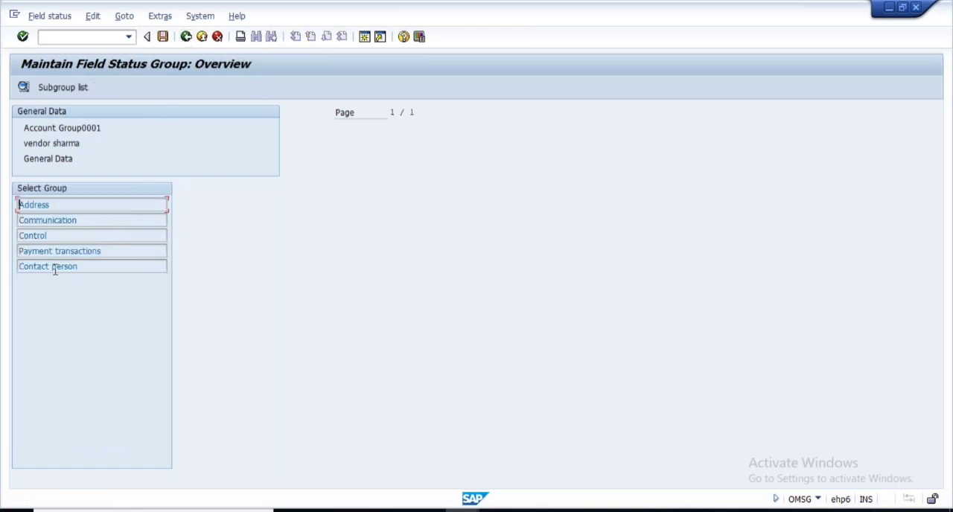
double_click(72, 252)
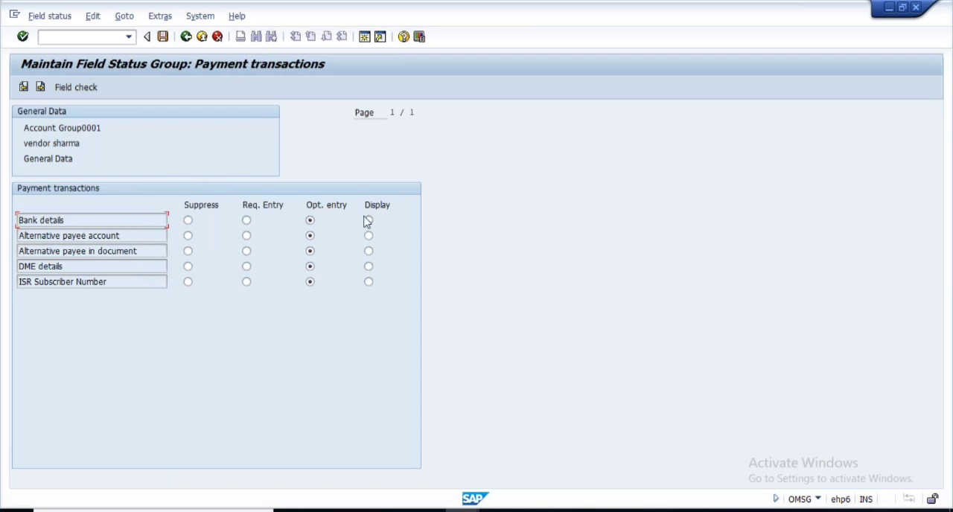
click(186, 37)
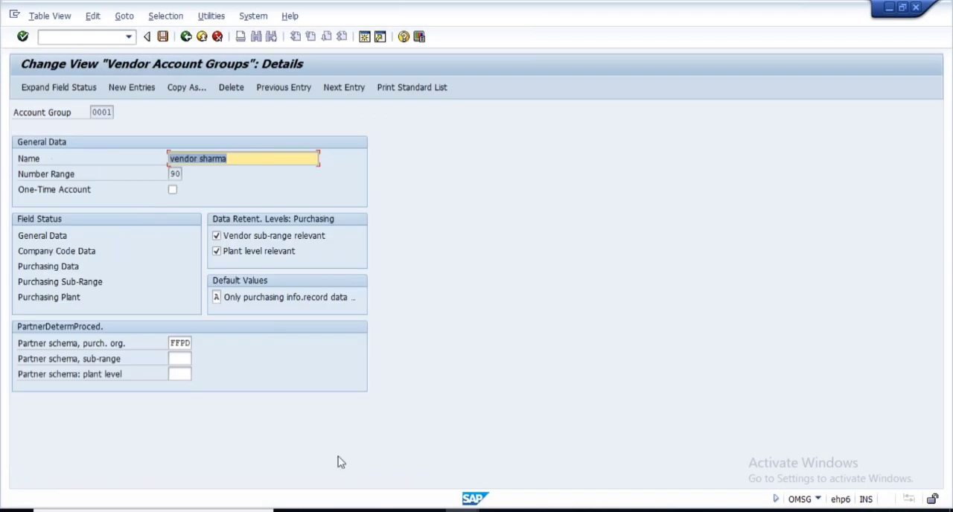
- Switch to the Create Vendor session and advance through the Address and Control screens to Payment transactions
click(462, 511)
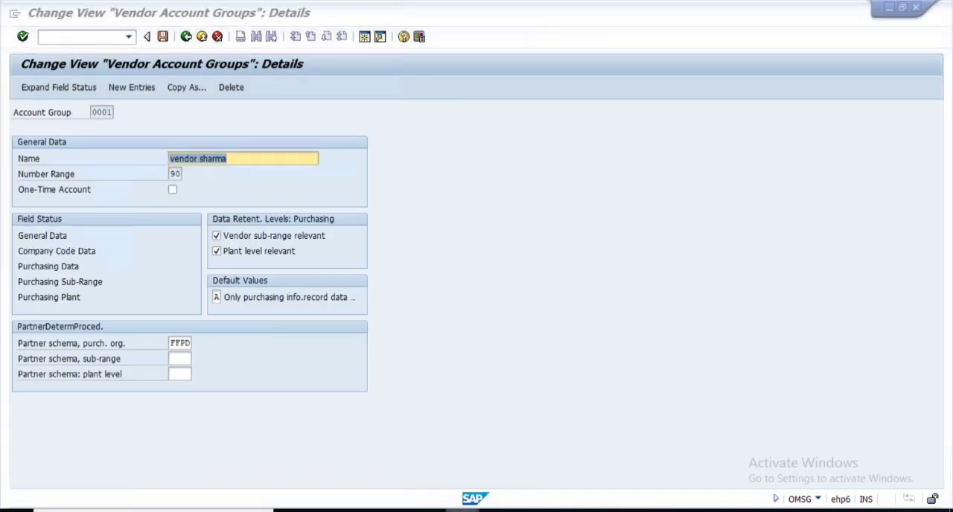
click(655, 461)
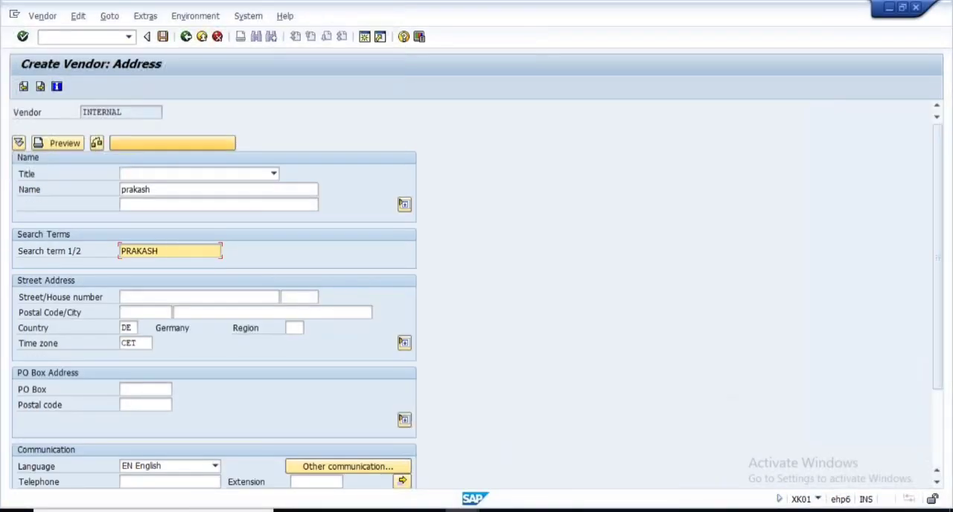
key(Return)
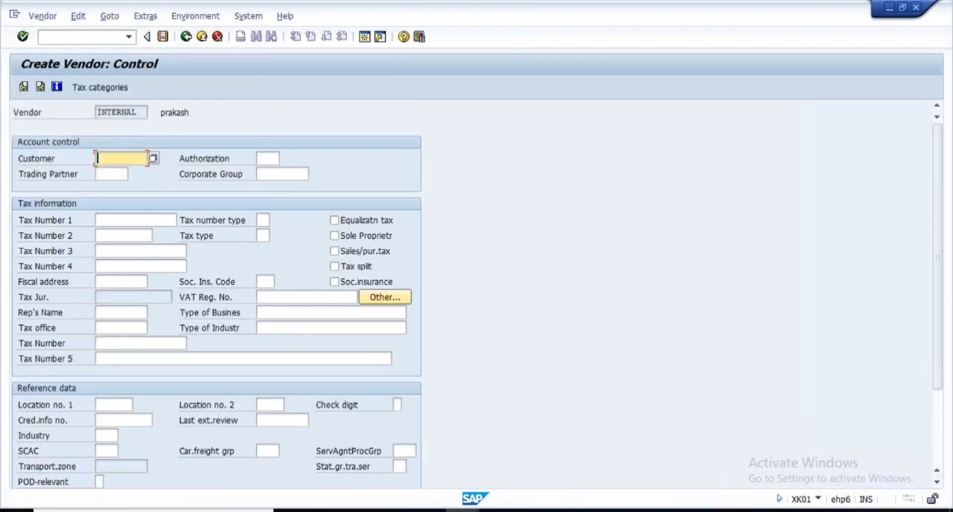
key(Return)
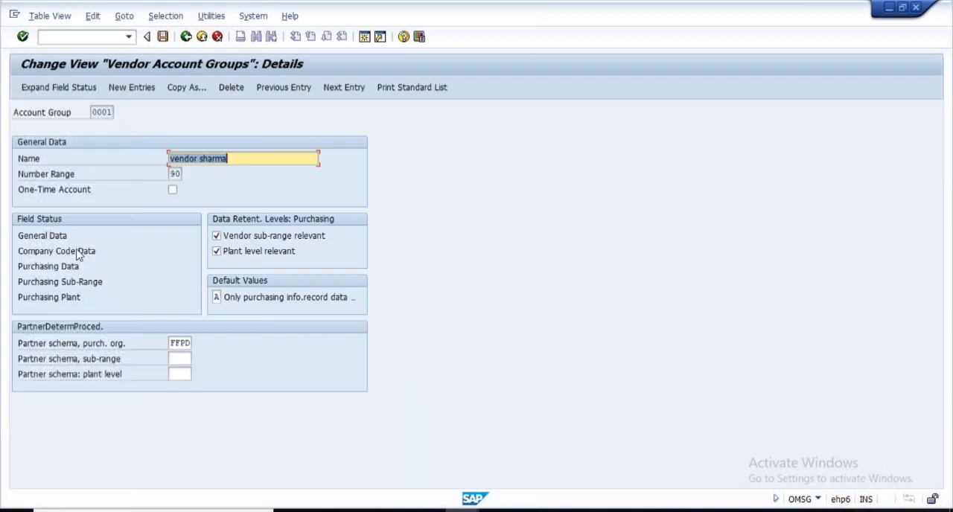
- Review the Company Code Data groups of account group 0001, check Account management's field status, and return to the account group details
click(75, 253)
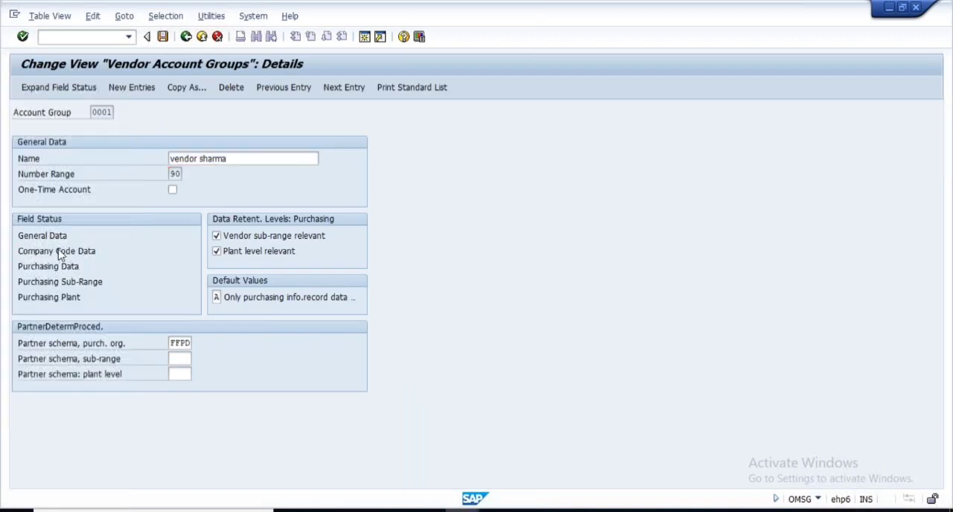
double_click(61, 255)
drag(116, 211, 8, 206)
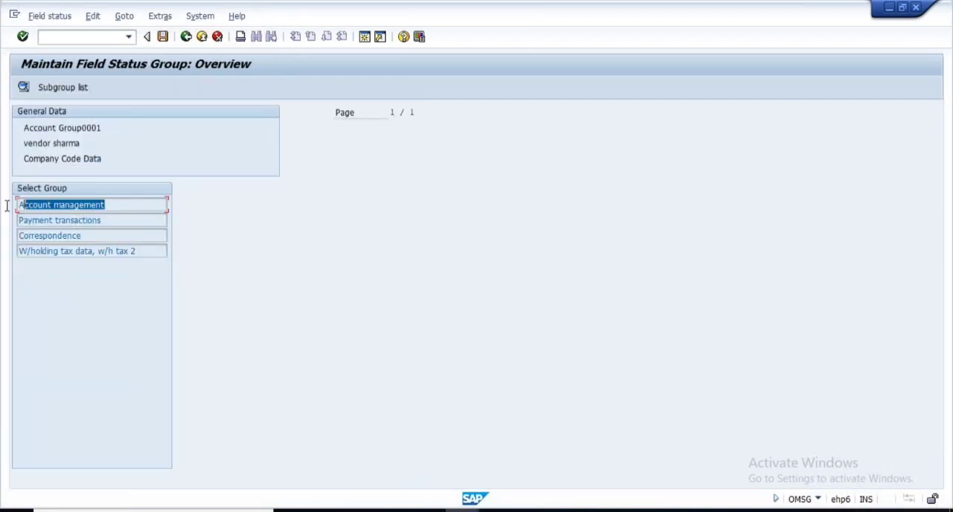
drag(110, 225, 8, 225)
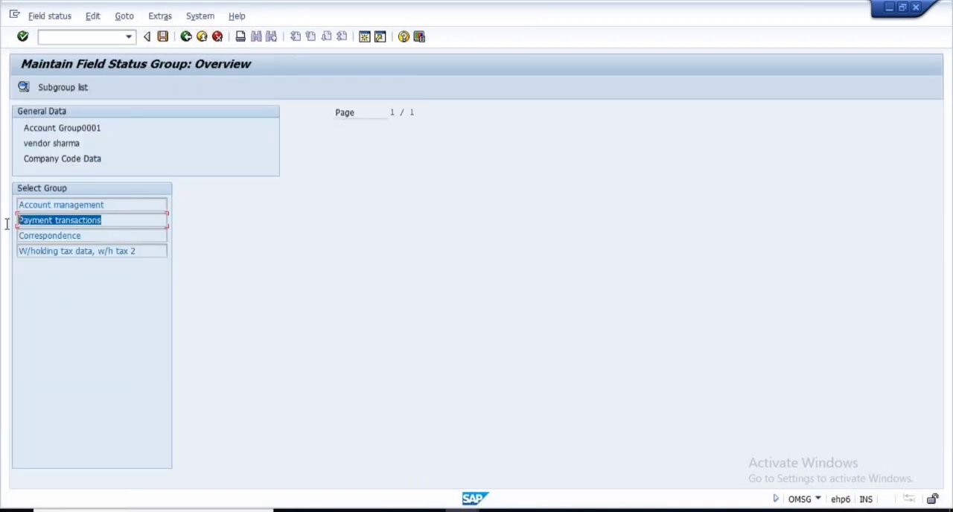
double_click(83, 205)
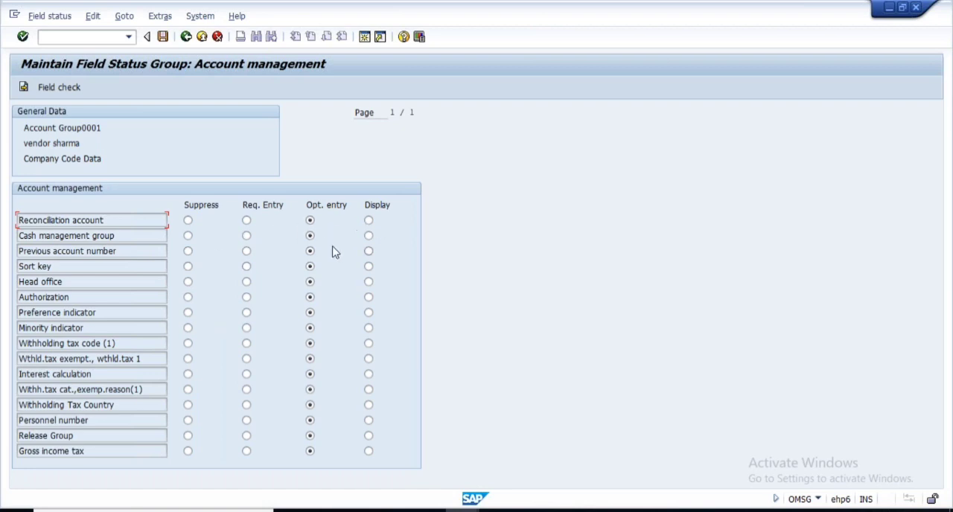
click(186, 37)
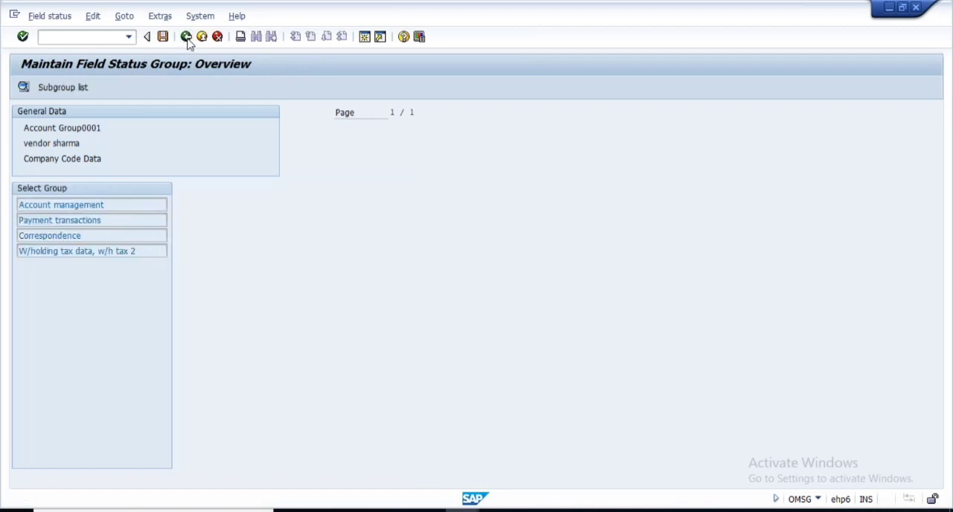
click(186, 36)
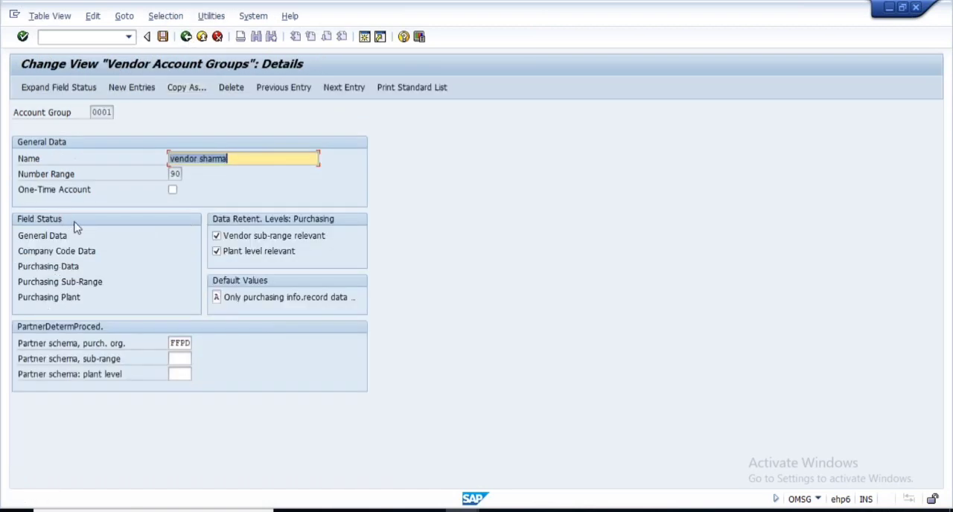
- Switch to PowerPoint and open the Number Range for Vendor Master slide
click(633, 511)
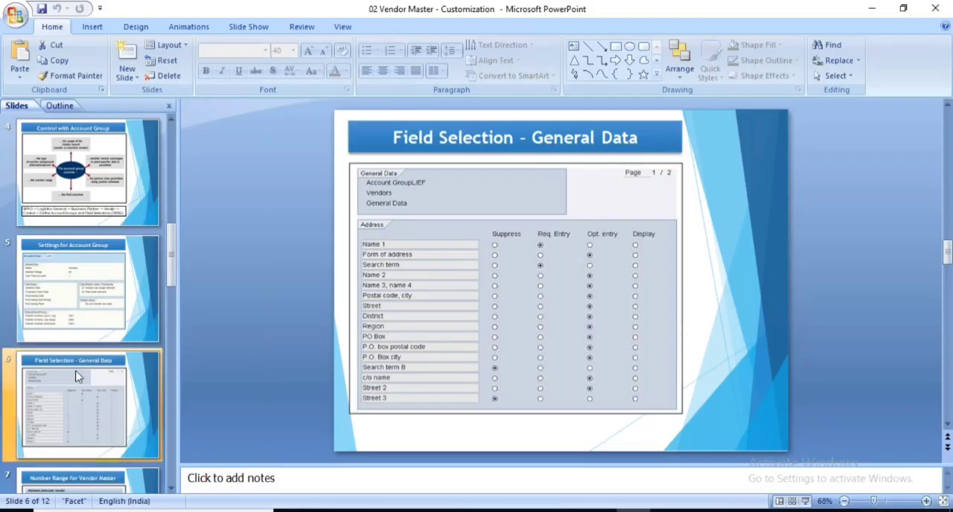
scroll(77, 376, down, 1)
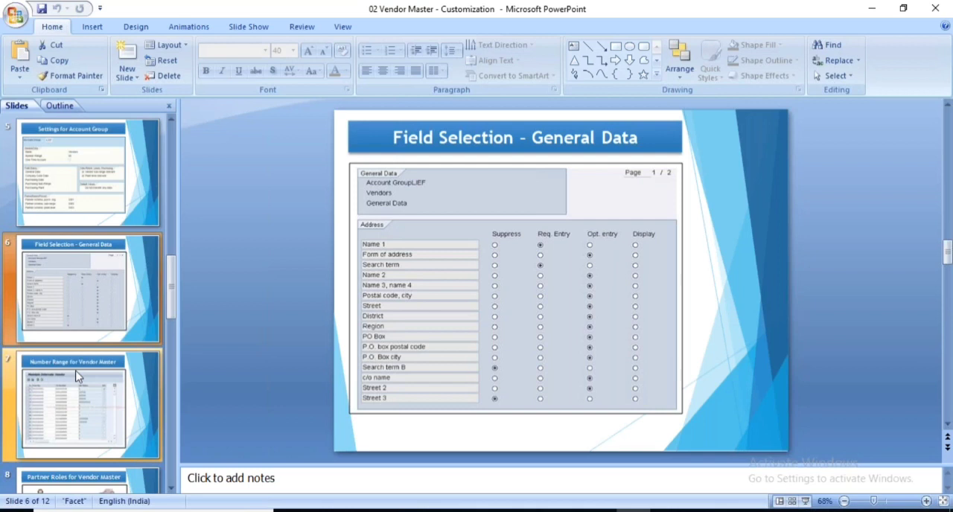
scroll(77, 376, down, 1)
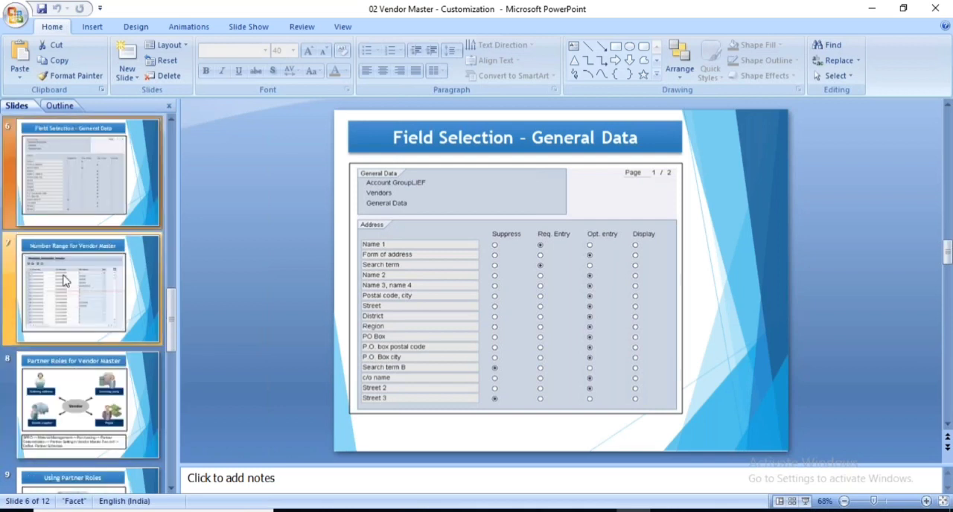
click(66, 280)
- Switch to the SAP Create Vendor session, leave the vendor creation and open the Change Vendor transaction
mouse_move(535, 509)
click(640, 468)
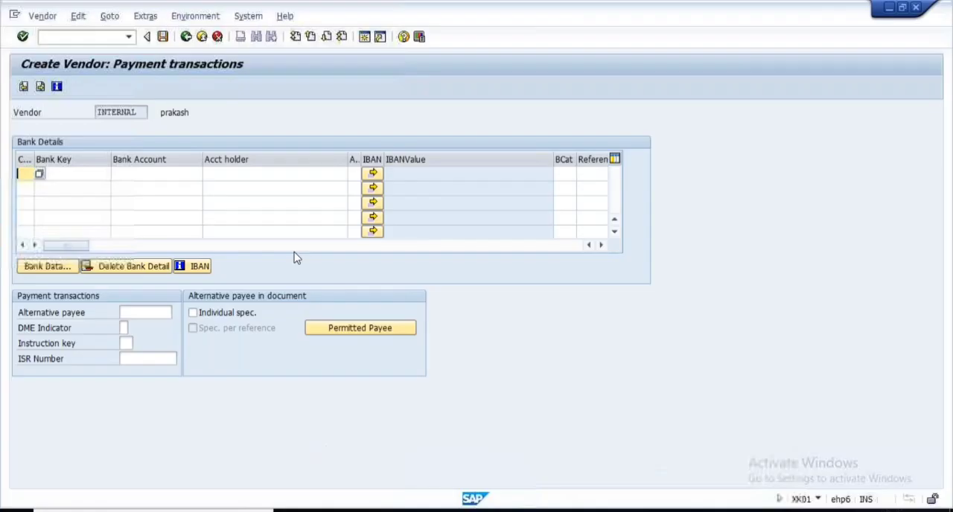
click(186, 36)
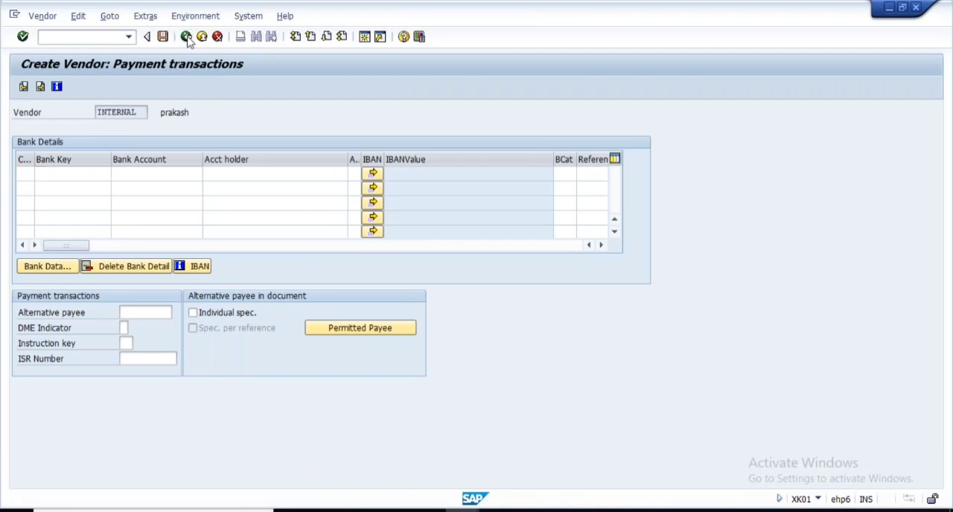
click(42, 16)
click(52, 47)
- Choose the existing vendor in company code 1000 and purchasing organization 1000, select all its views and open the Address screen
click(154, 112)
click(149, 128)
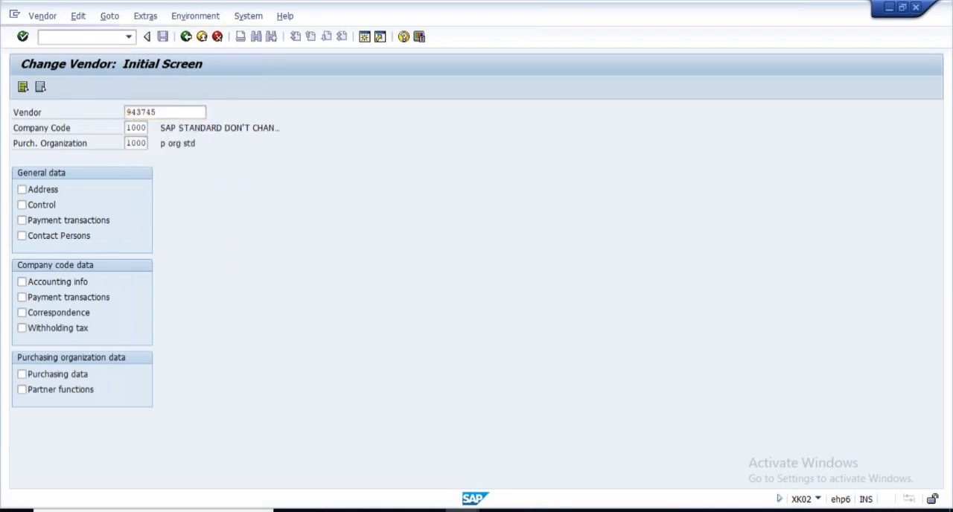
key(Return)
click(22, 87)
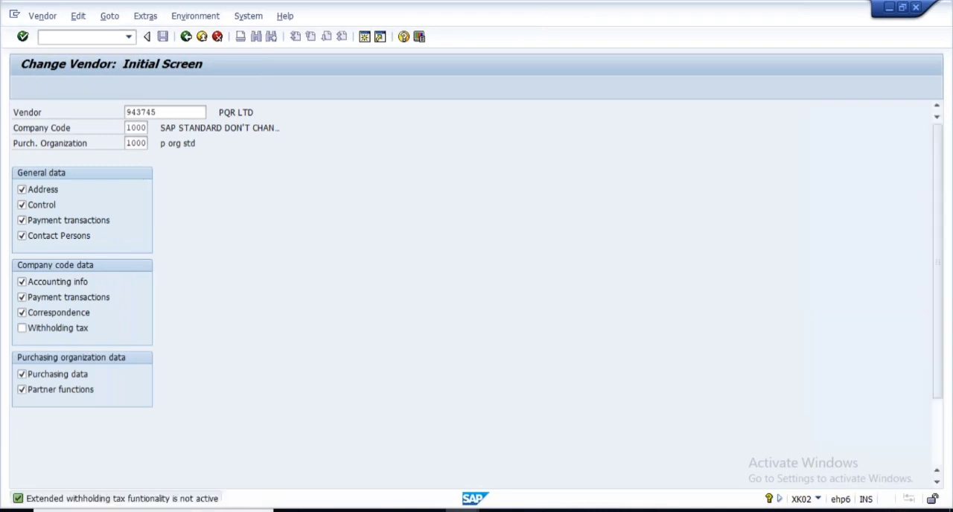
key(Return)
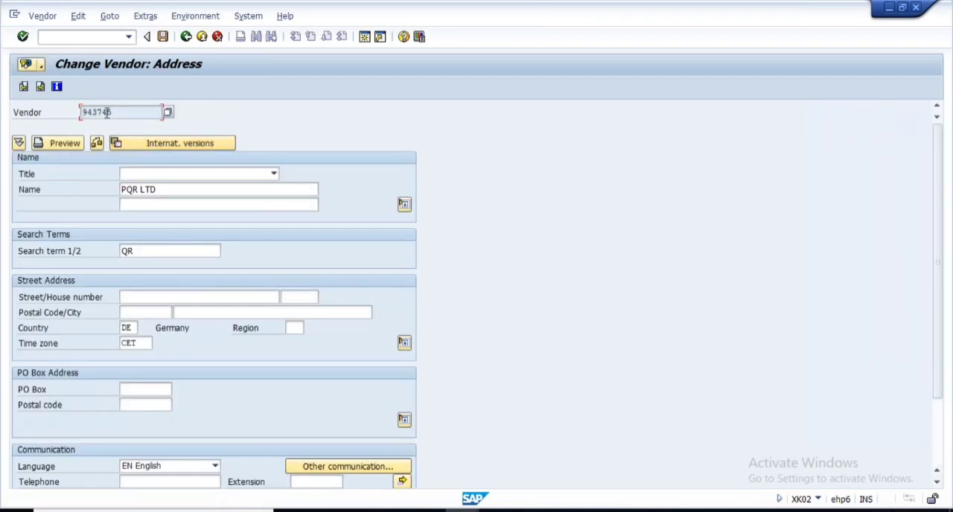
- Display the vendor's administrative data to check its account group
click(193, 17)
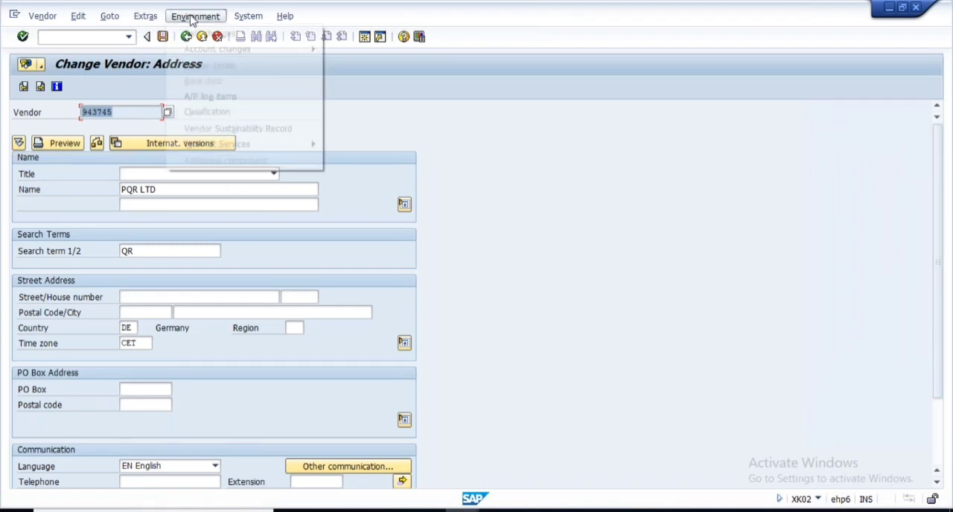
click(146, 17)
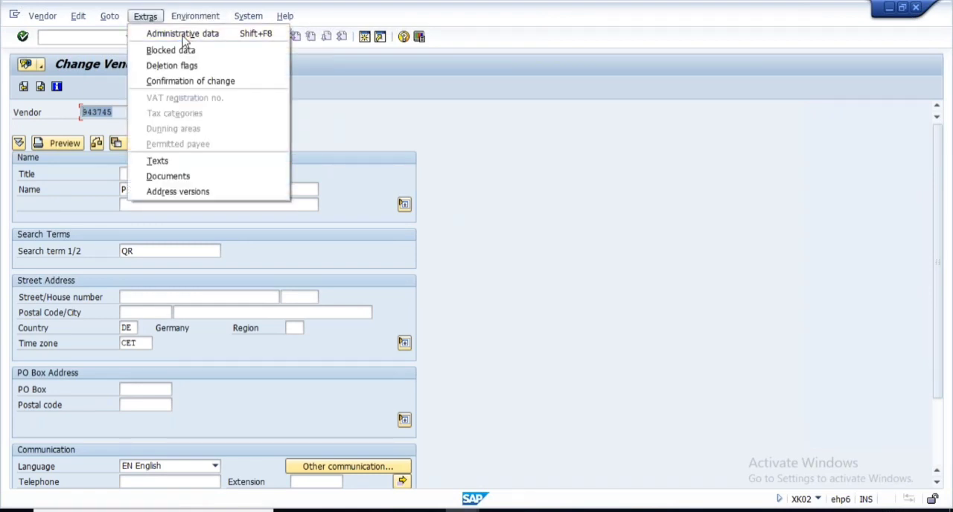
click(184, 37)
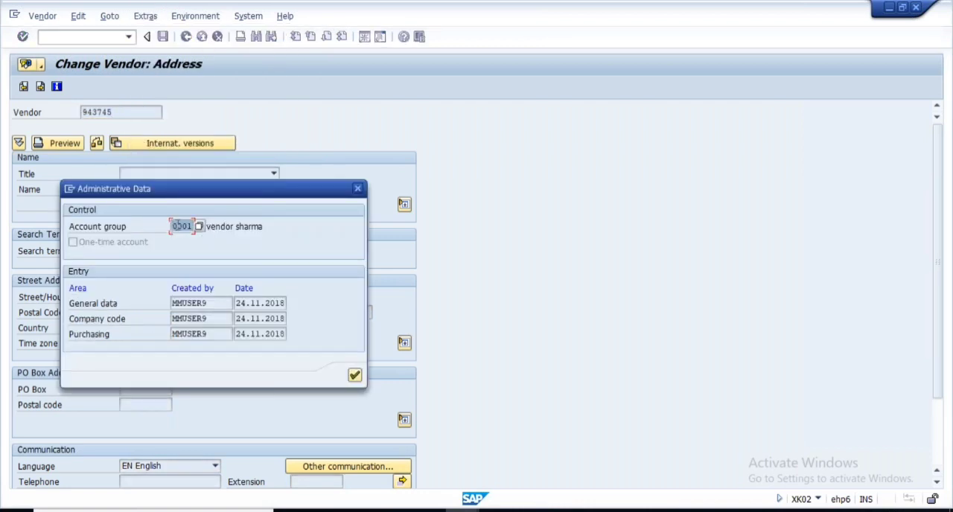
- Switch to the Vendor Account Groups details session and check the number range assigned to account group 0001
key(alt+Tab)
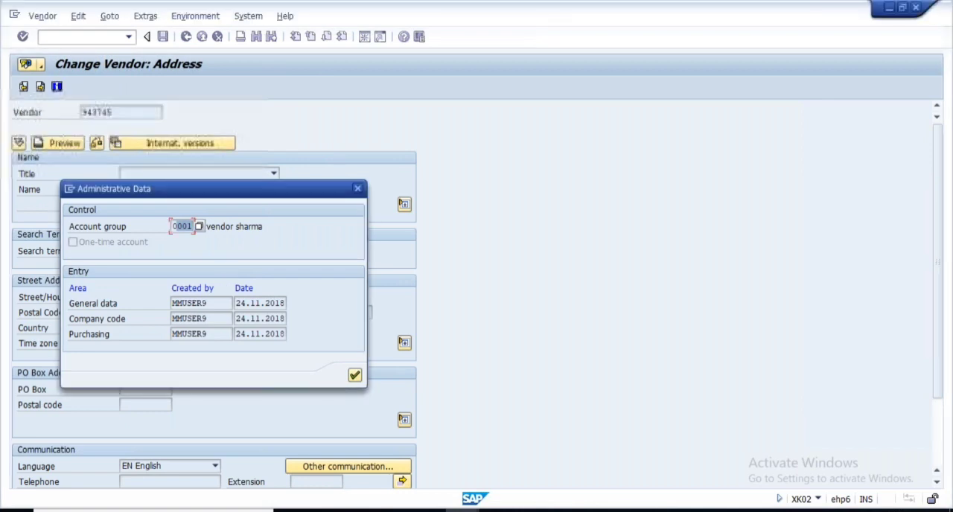
click(461, 510)
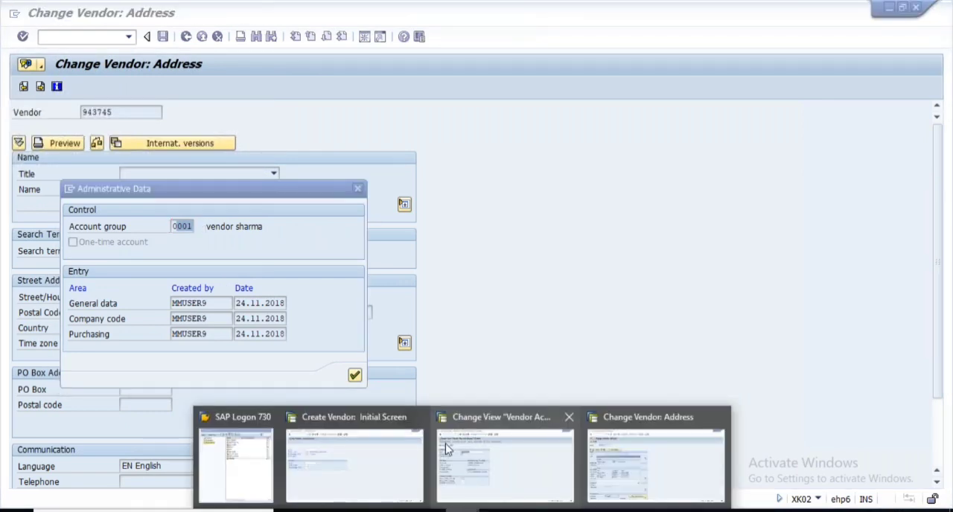
click(445, 449)
double_click(178, 174)
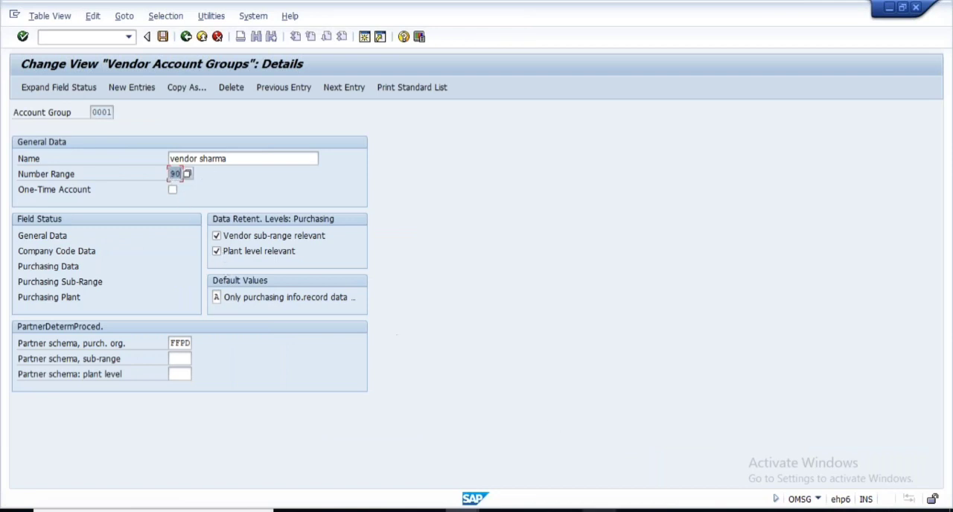
- View the Number Range for Vendor Master slide in PowerPoint and preview the Change Vendor session
mouse_move(462, 511)
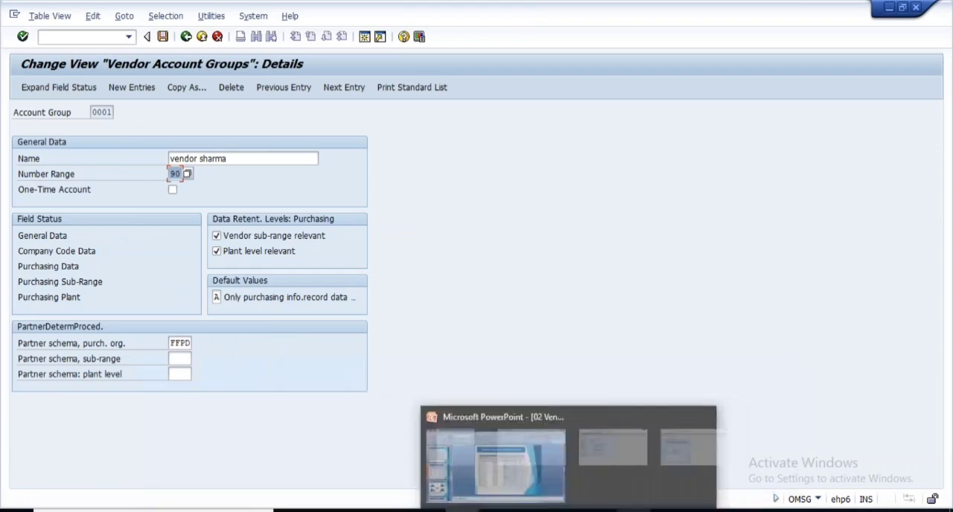
click(633, 511)
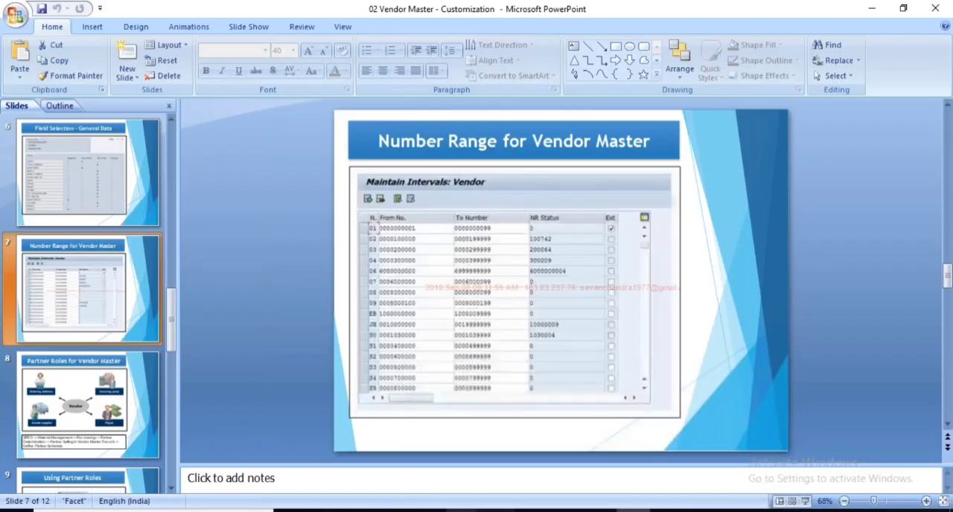
mouse_move(462, 511)
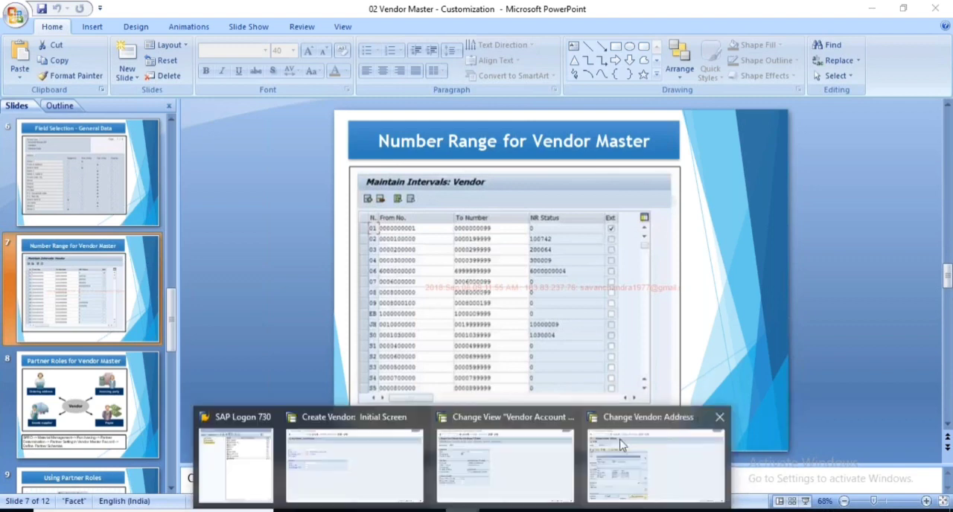
mouse_move(618, 445)
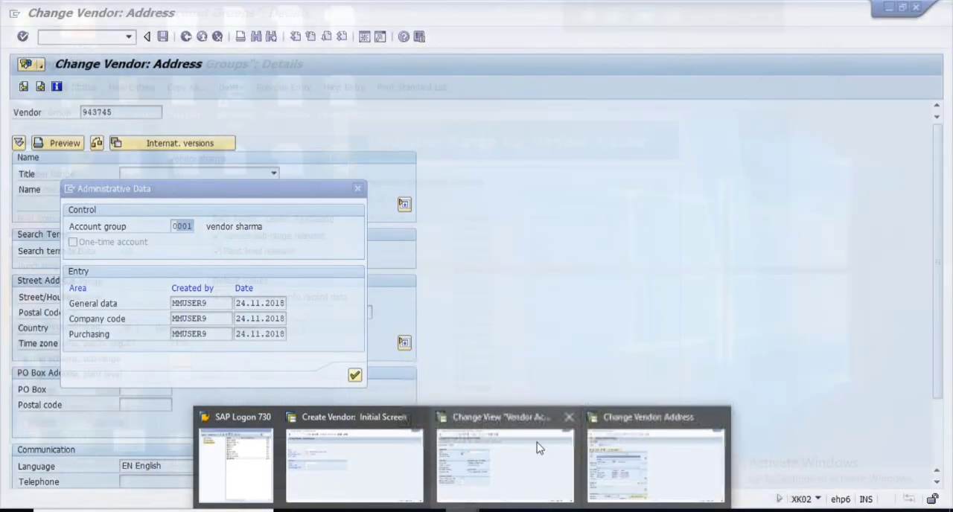
- Leave the vendor account groups customizing and open the intervals under Define Number Ranges for Vendor Master Records
click(538, 444)
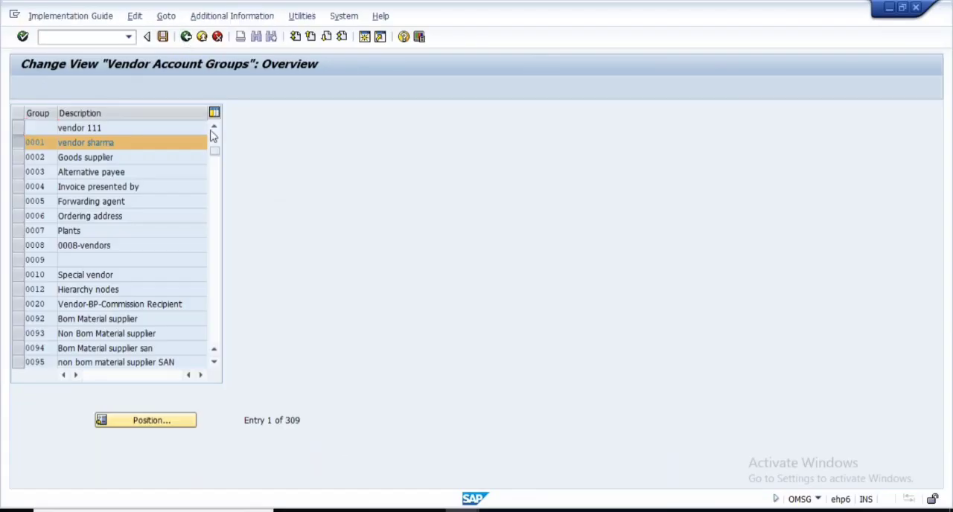
click(186, 36)
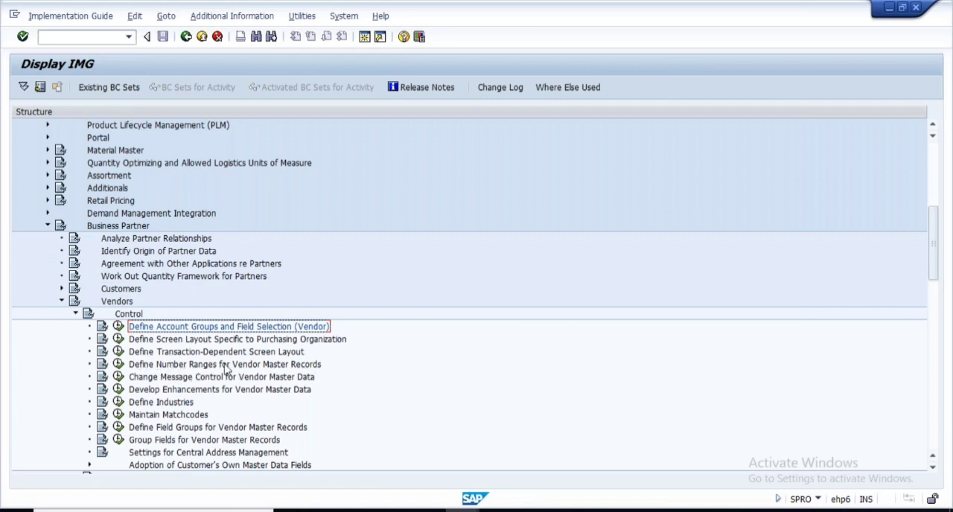
click(118, 365)
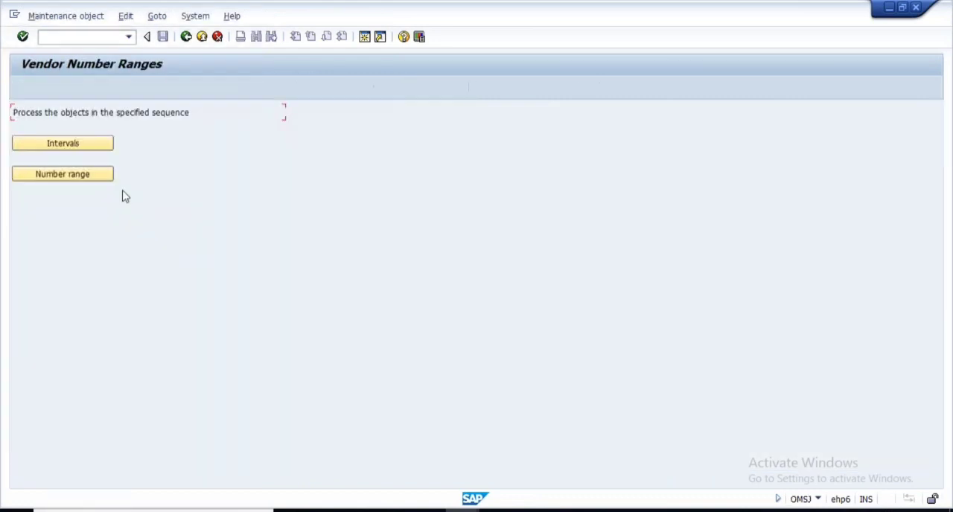
click(60, 146)
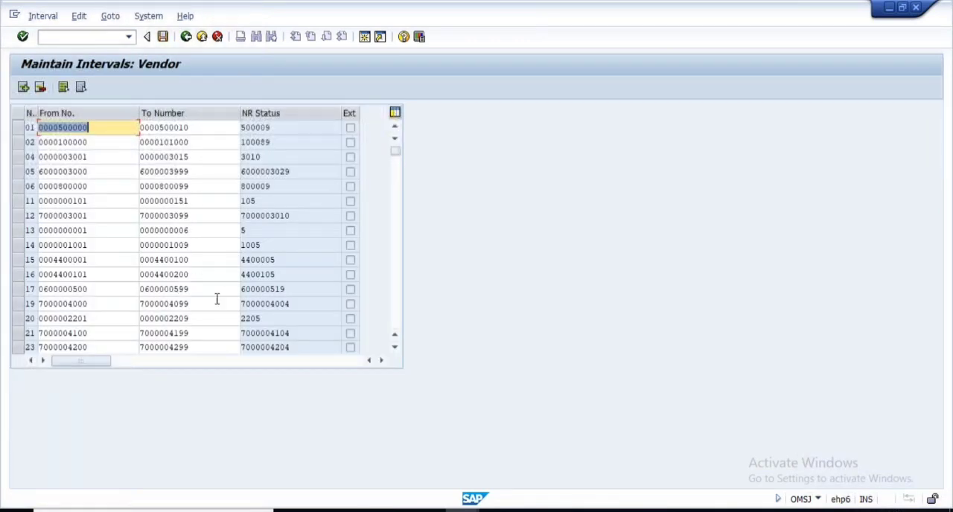
- Find number range 90 in the vendor intervals and select its row
scroll(224, 277, down, 3)
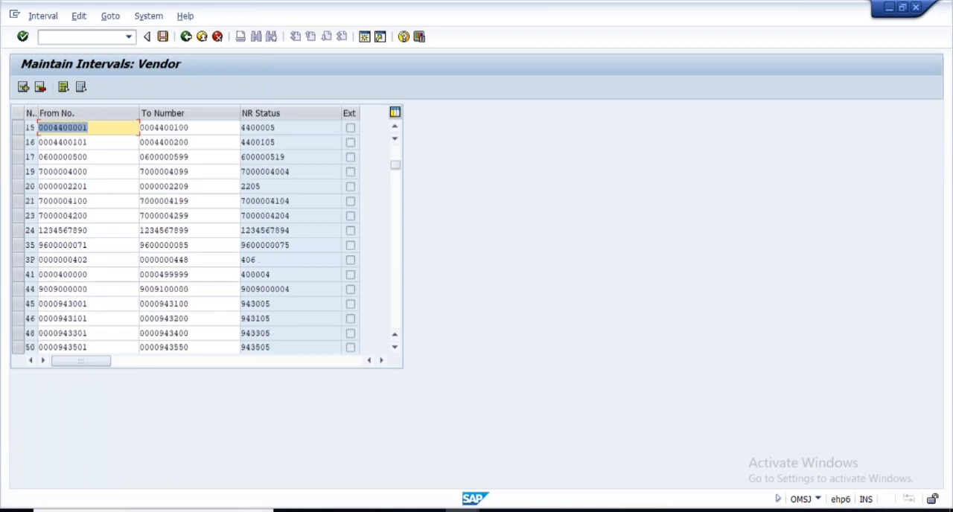
scroll(22, 325, down, 3)
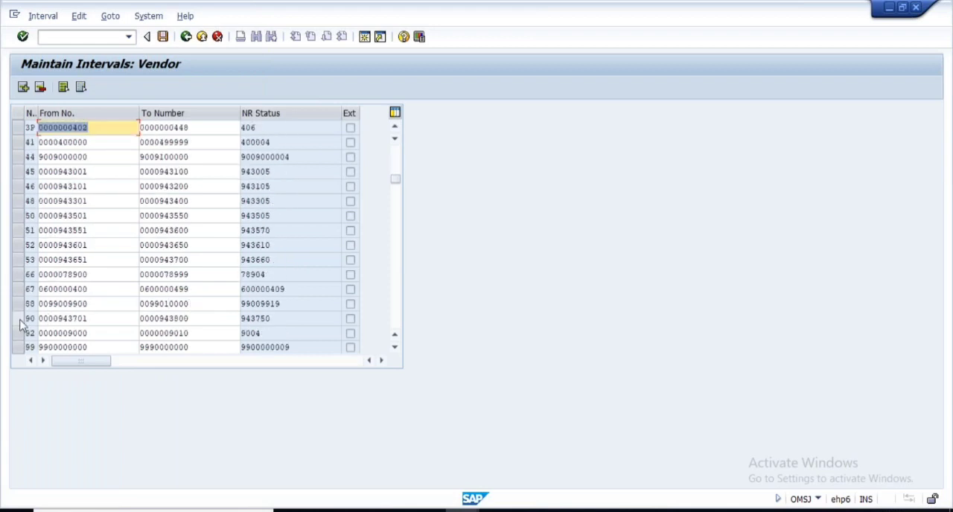
click(21, 320)
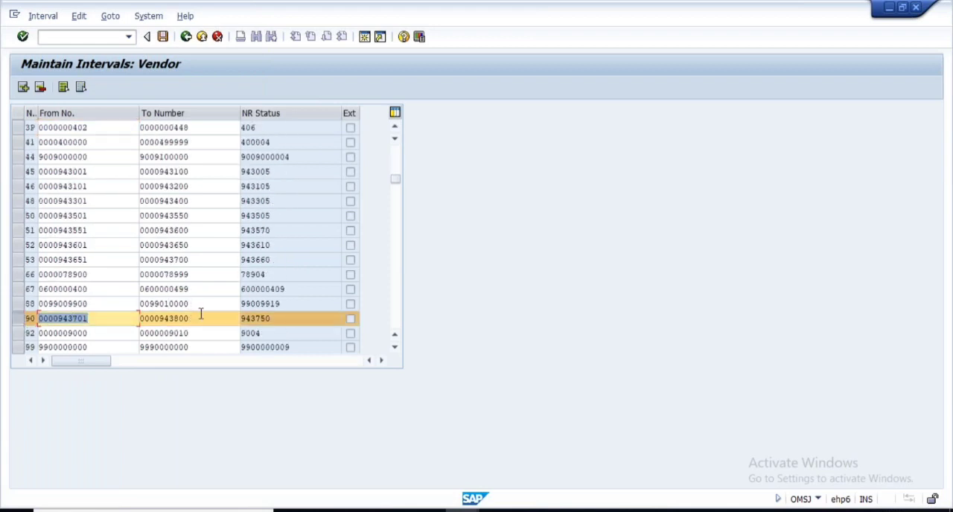
- Check the number limits and current status of vendor interval 90, and leave the intervals
key(Tab)
key(shift+Tab)
key(Tab)
key(Tab)
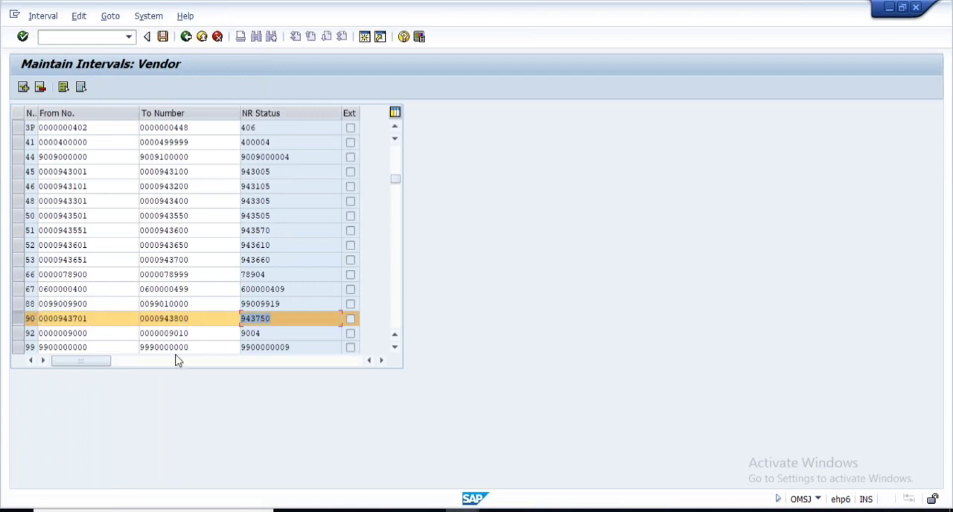
click(28, 318)
click(186, 37)
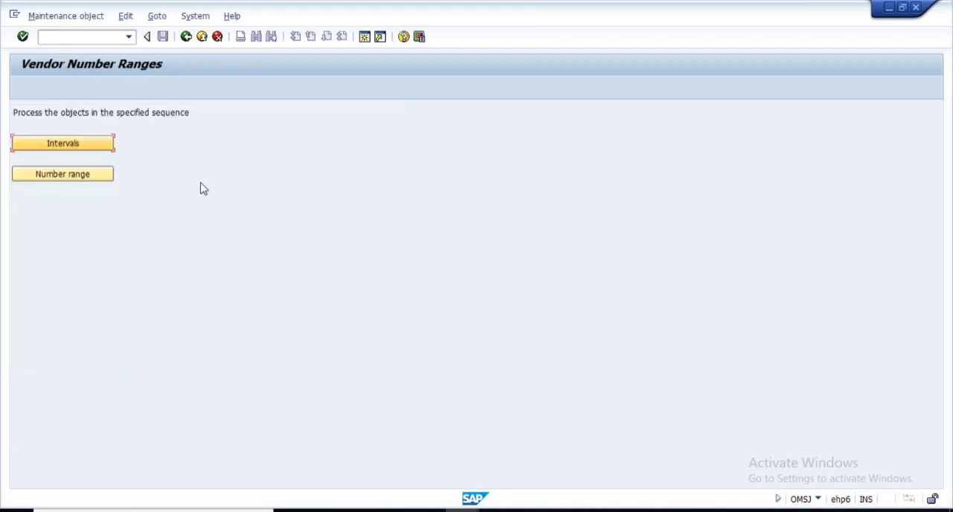
- Check the number range assigned to account group 0001 in the vendor number range assignment, and leave that view
click(83, 175)
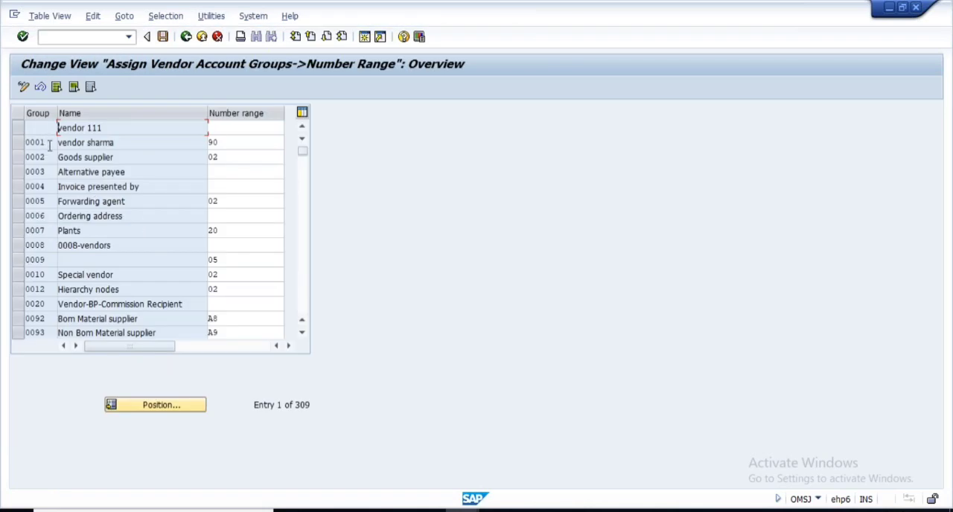
drag(228, 143, 208, 144)
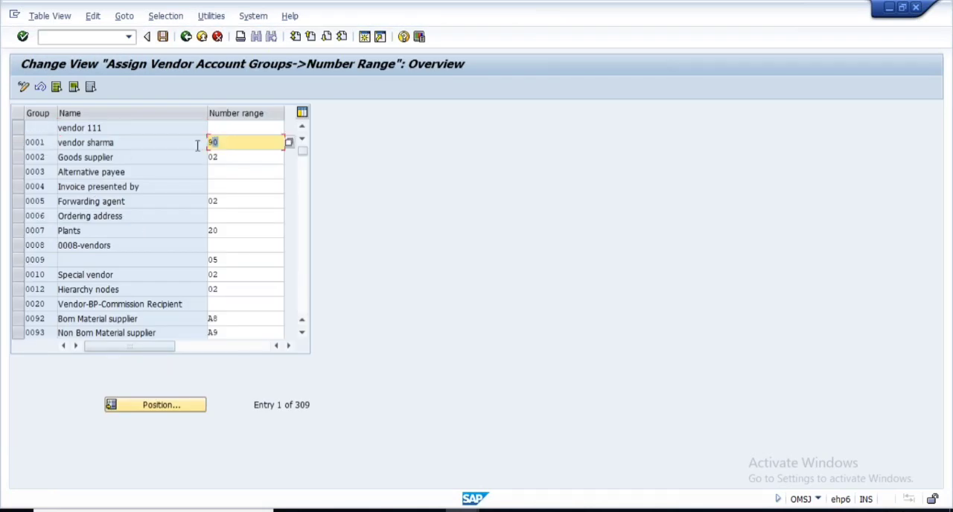
click(17, 143)
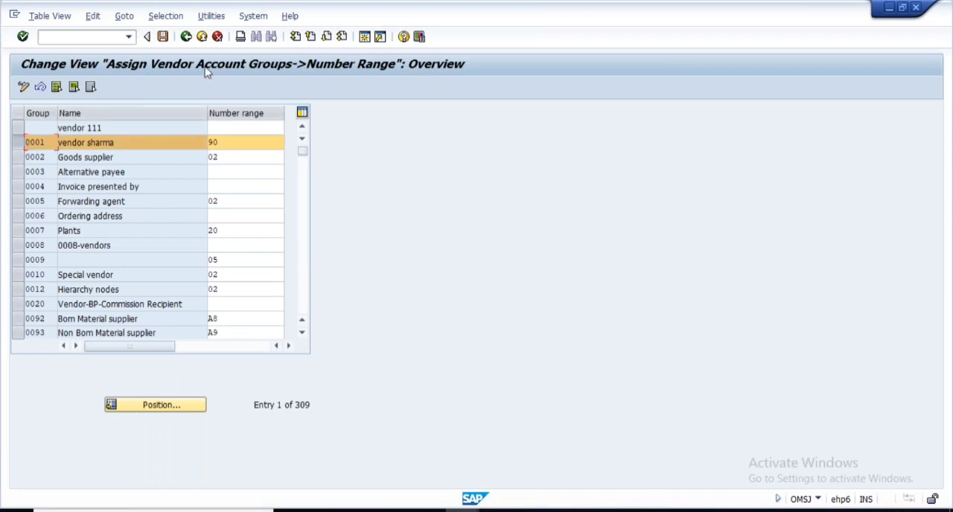
click(186, 38)
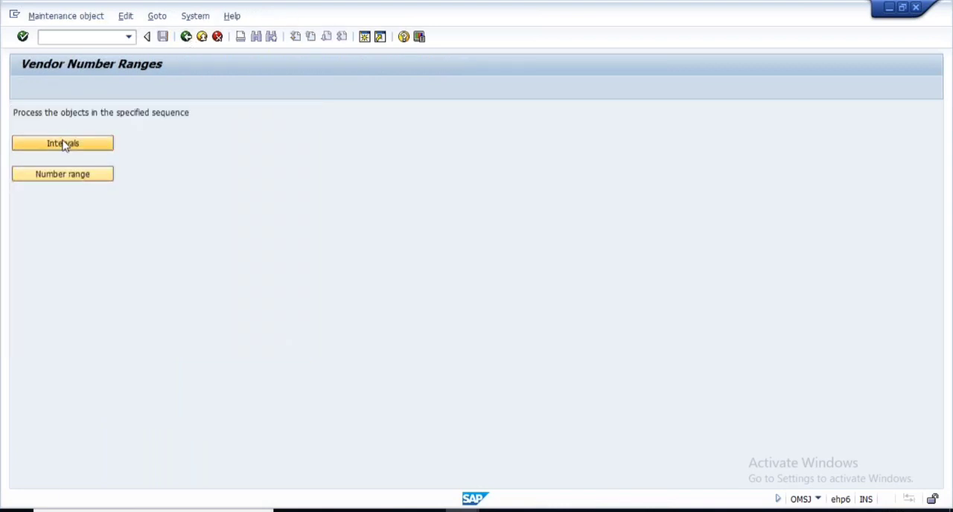
- Try adding a new line to the vendor number range intervals
click(65, 143)
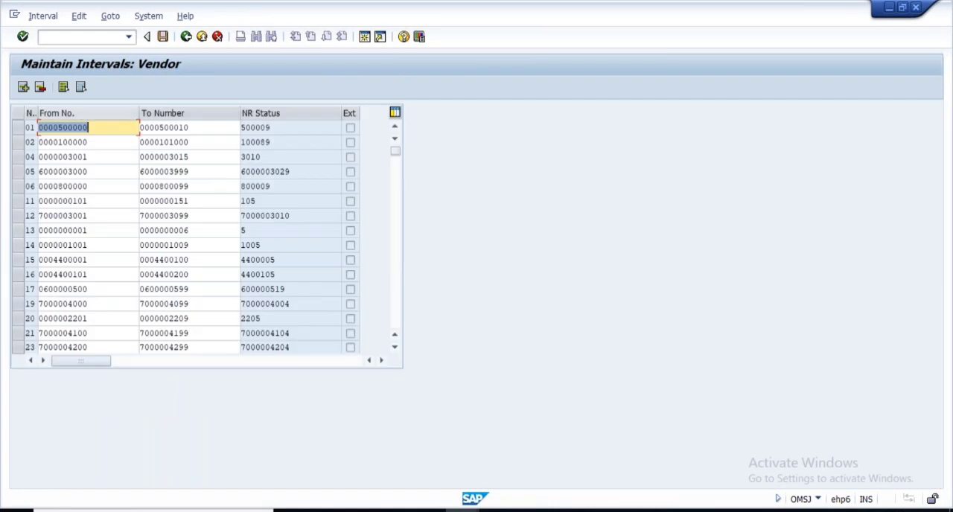
click(23, 87)
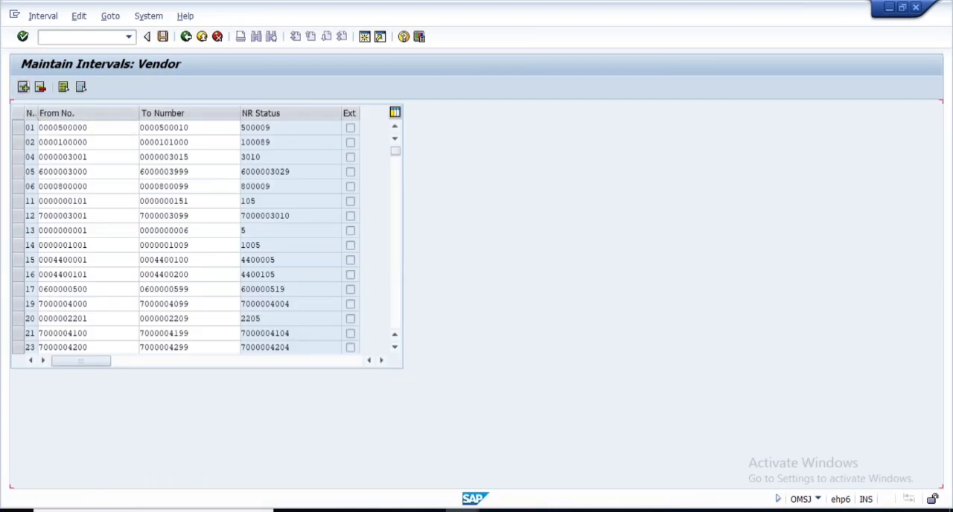
click(172, 128)
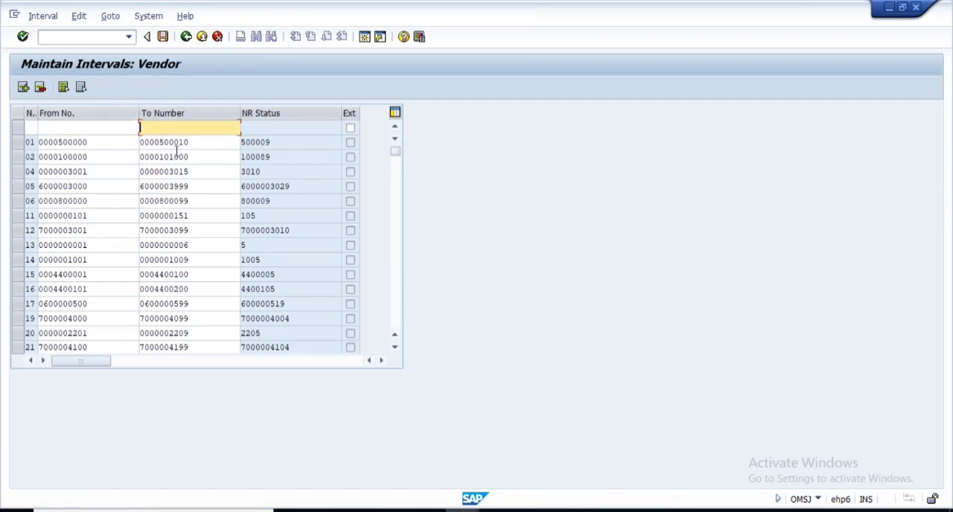
click(187, 36)
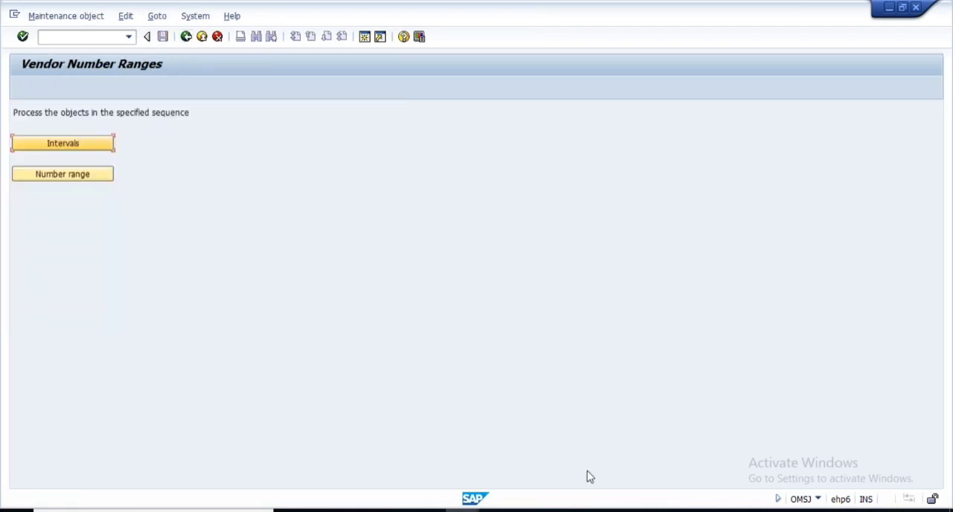
- Switch to PowerPoint and view the intervals picture on the Number Range for Vendor Master slide
click(461, 511)
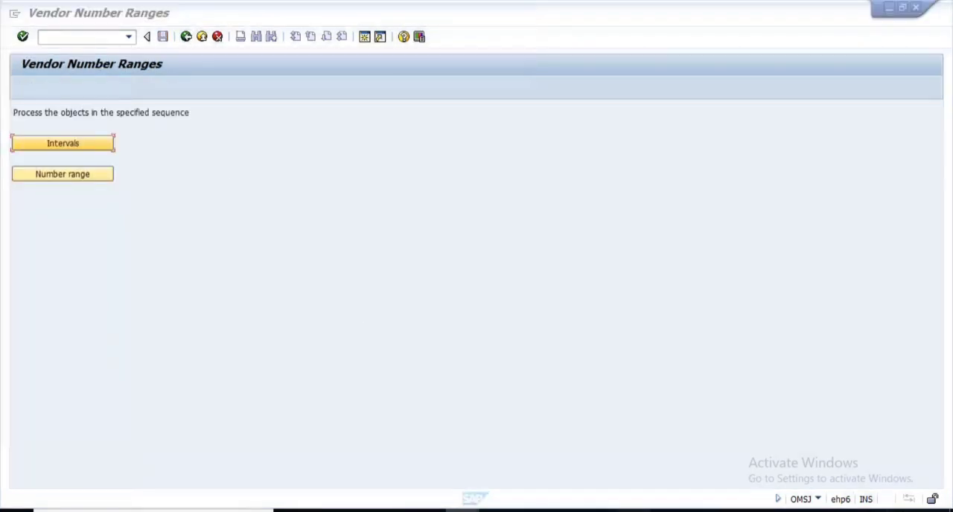
click(633, 511)
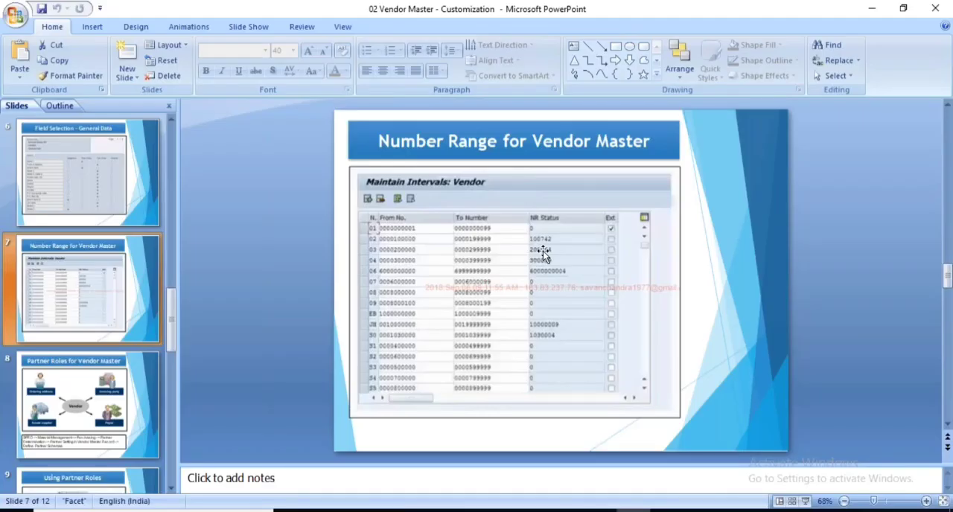
click(462, 314)
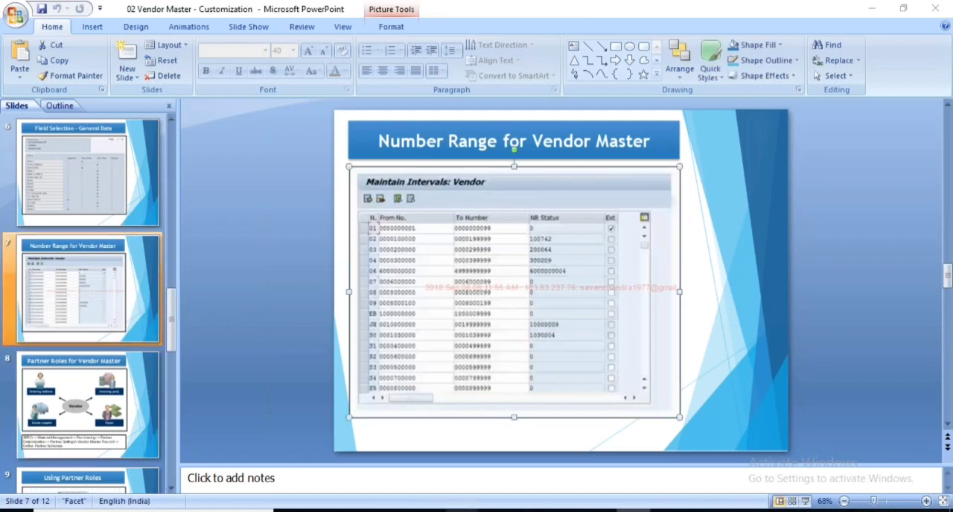
- Return to the SAP Vendor Number Ranges session and open account group 0001's details under Define Account Groups and Field Selection (Vendor)
mouse_move(464, 509)
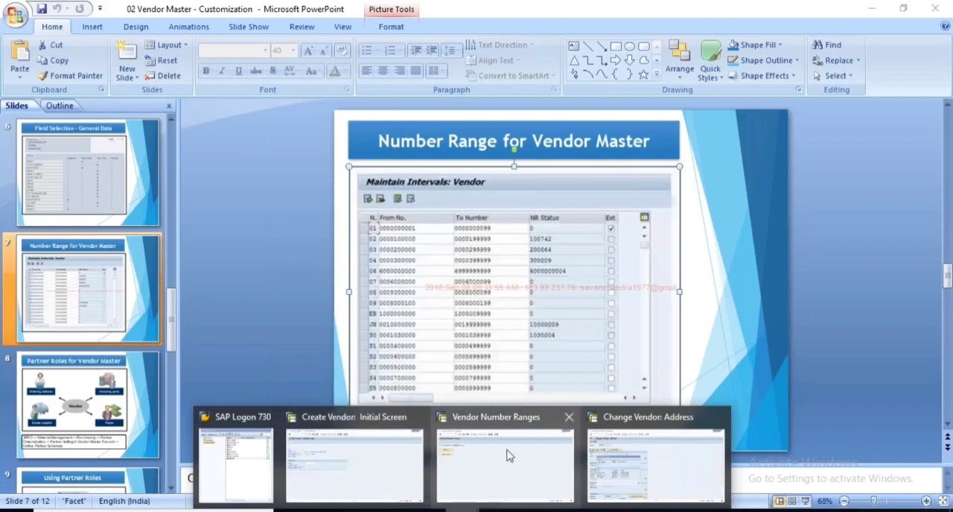
click(507, 455)
click(186, 37)
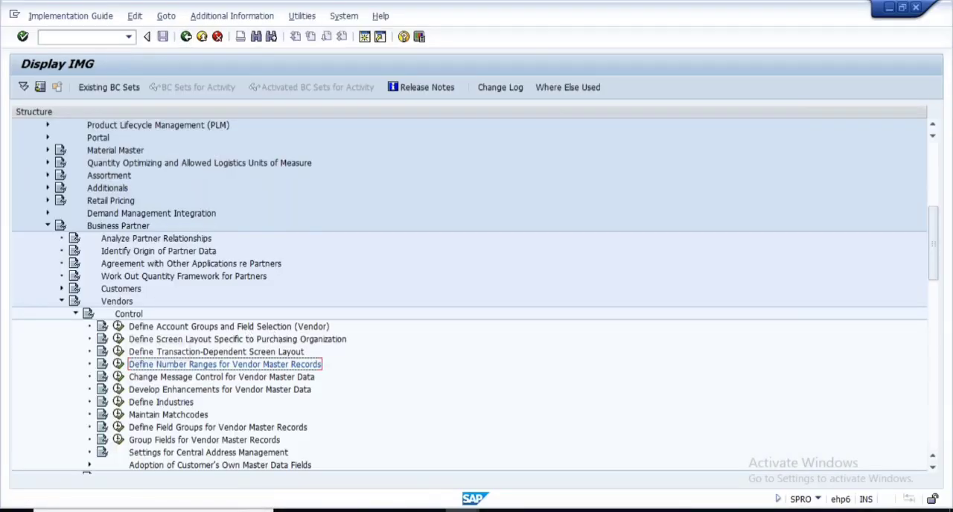
click(118, 328)
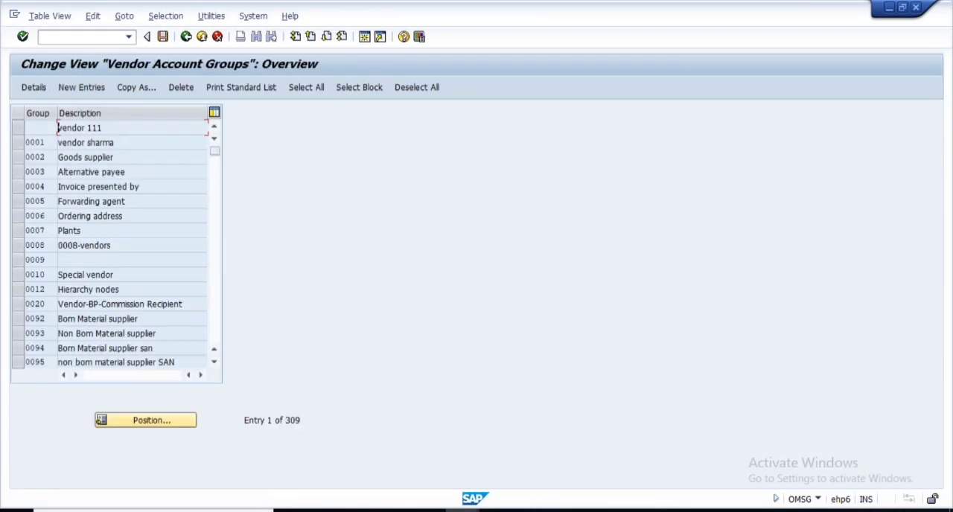
click(35, 88)
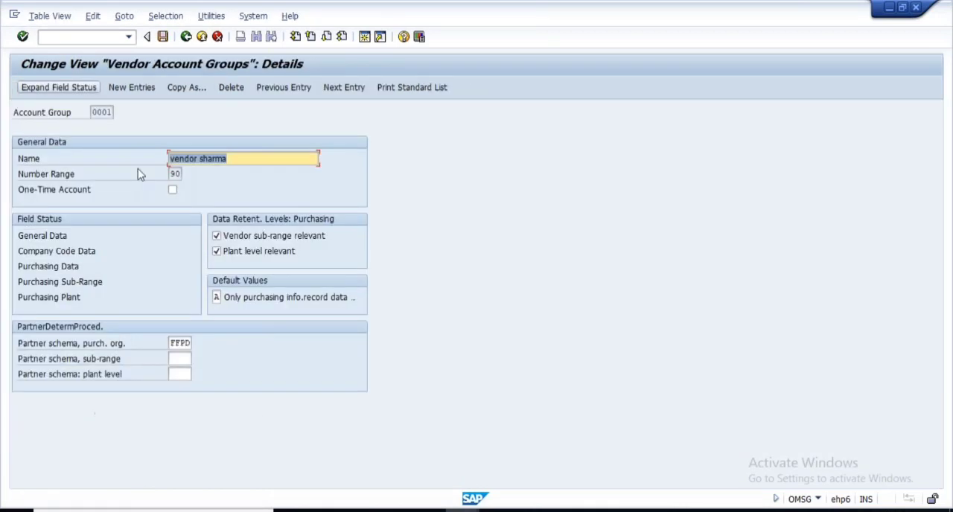
- Review the account group key, One-Time Account option and Number Range in the details of account group 0001
double_click(92, 112)
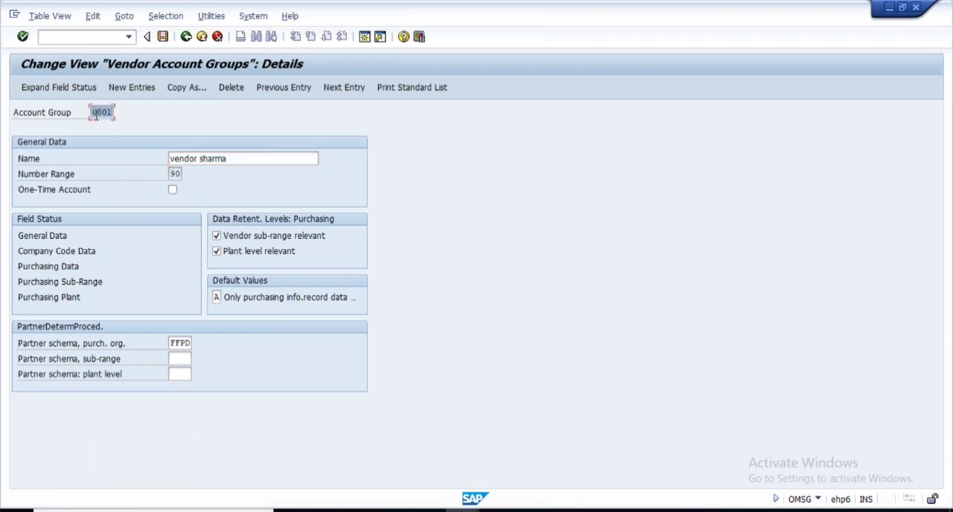
click(172, 190)
drag(92, 112, 129, 112)
click(172, 189)
double_click(174, 174)
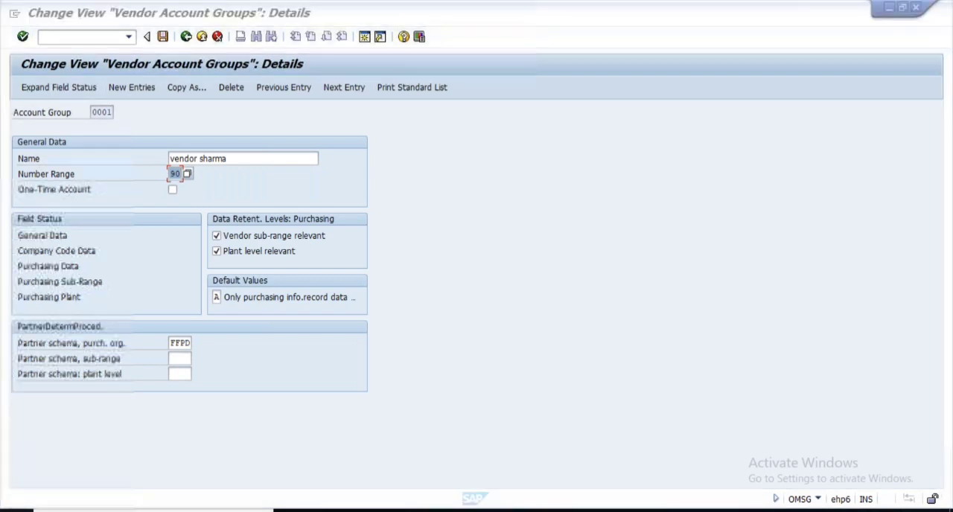
- Open Notepad and write the heading "Vendor" with "=> Purchasing Organization level" indented on the line beneath it
click(17, 511)
click(85, 246)
text(Vendoe)
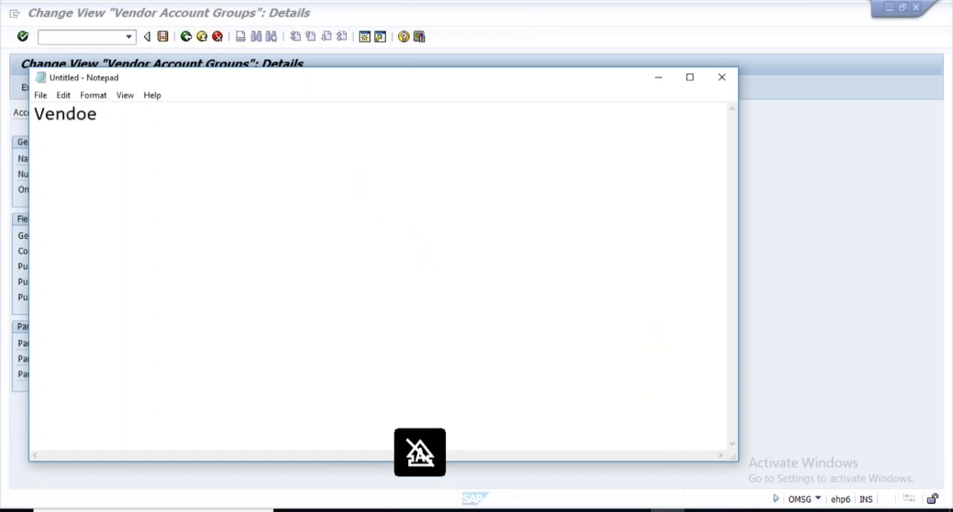
key(BackSpace)
text(r)
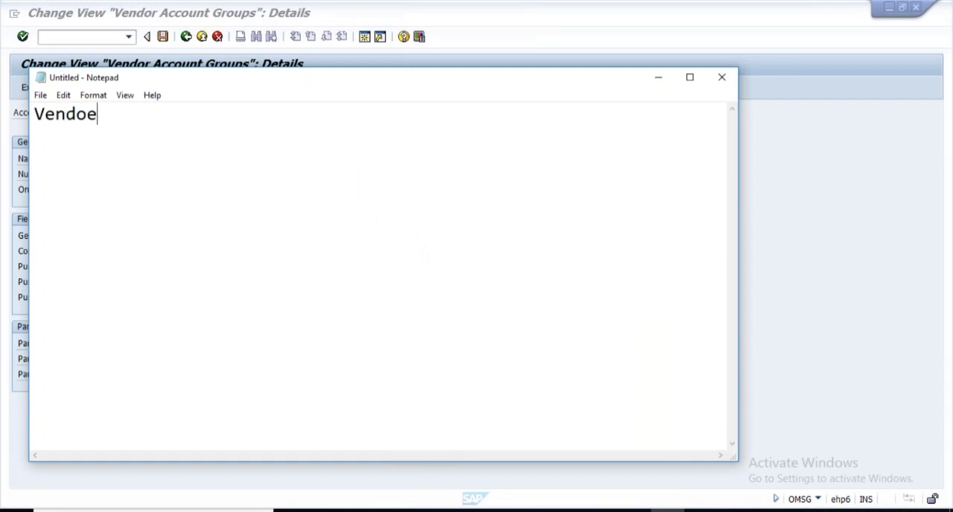
key(Return)
text(=> Pu)
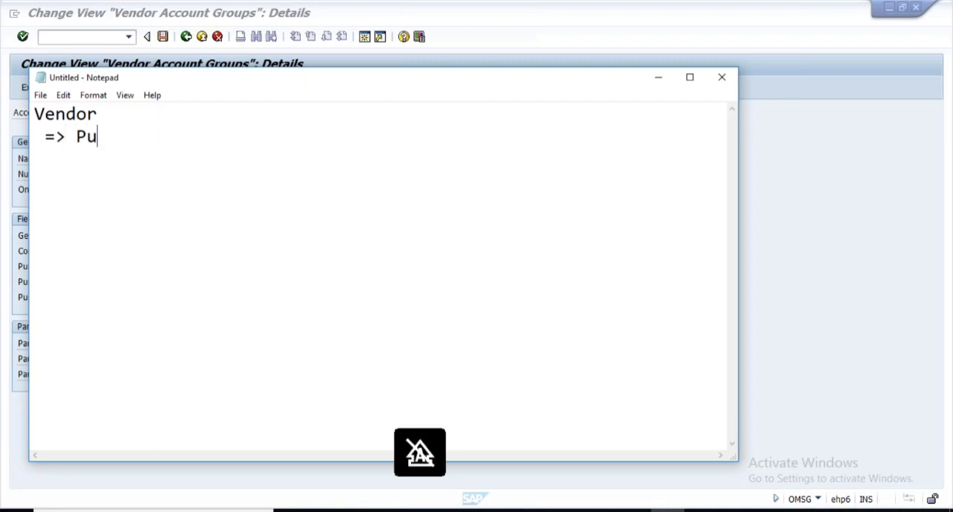
text(rchasing Or)
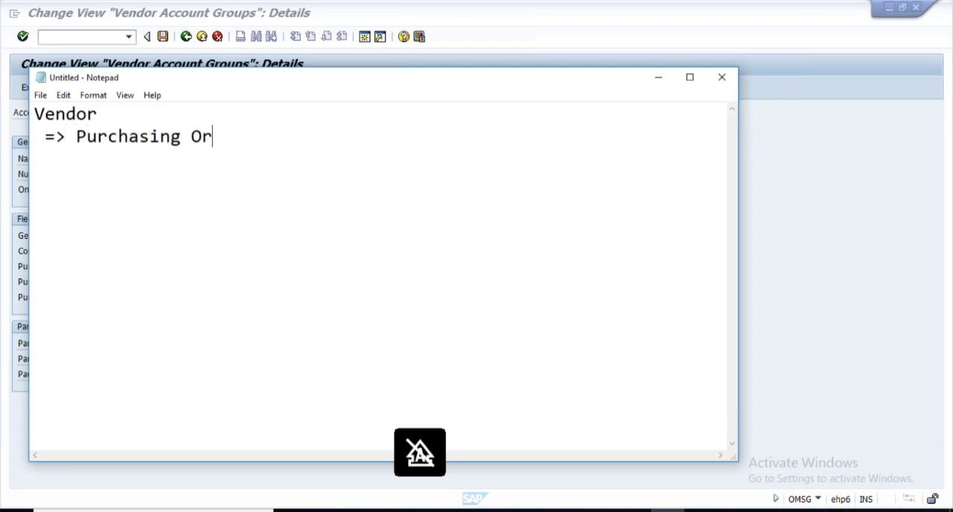
text(ganizati)
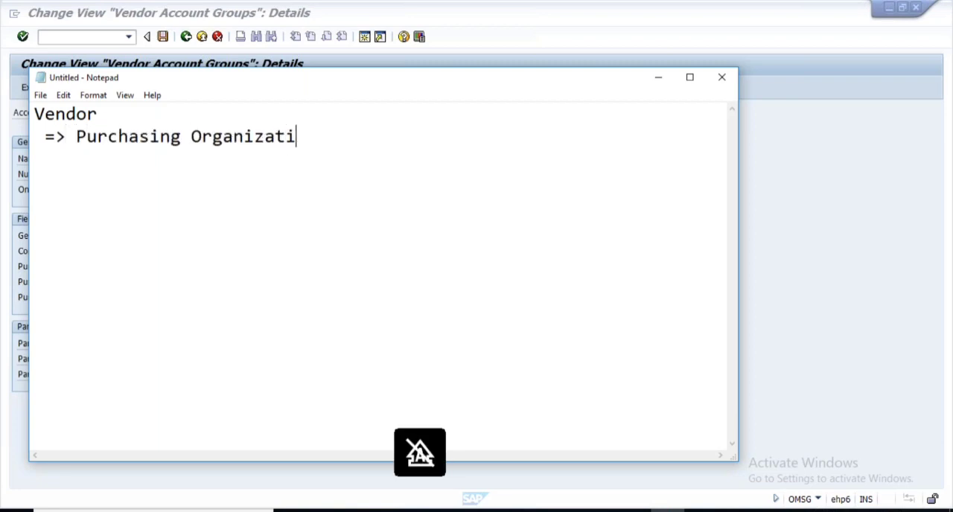
text(on 1evel)
key(Return)
key(Return)
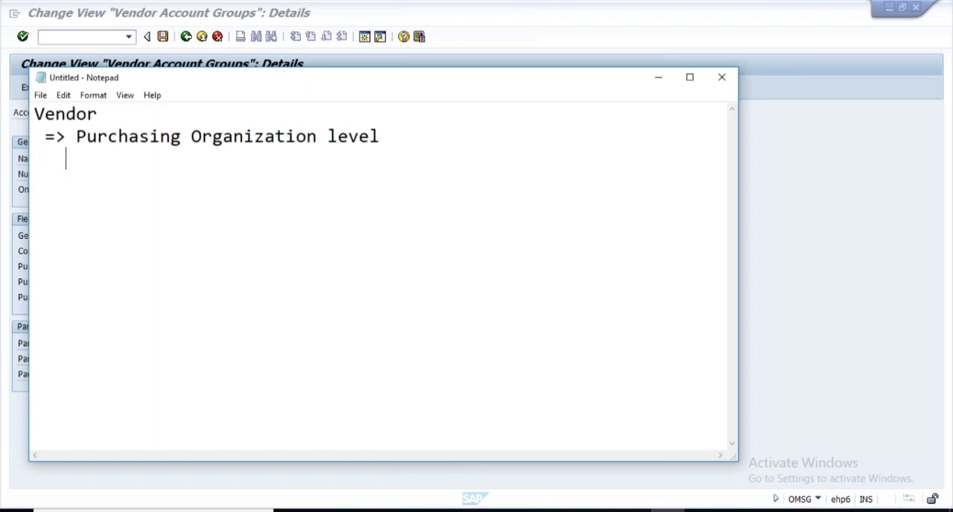
- Add the further indented line "=> Plant level or Subrange level" to the Notepad outline
text(=> Plant level)
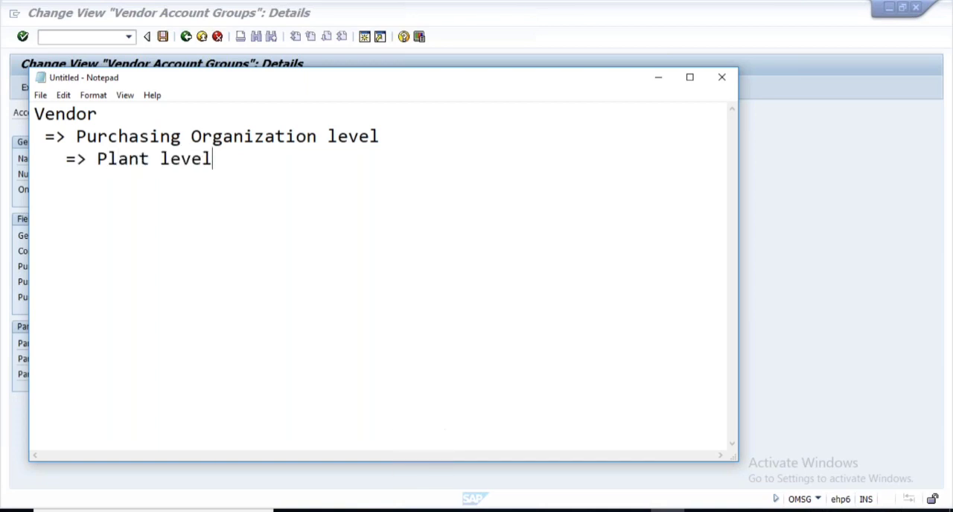
key(alt+Tab)
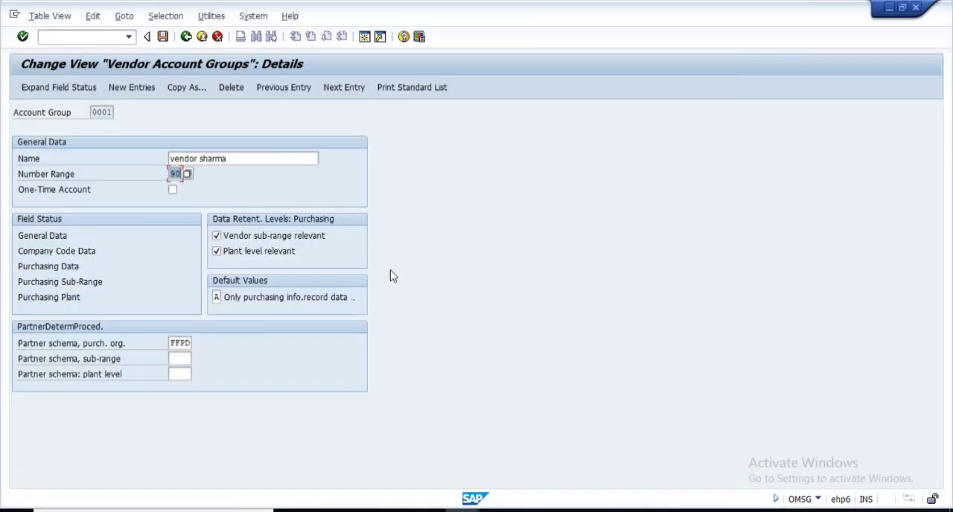
key(alt+Tab)
text(or )
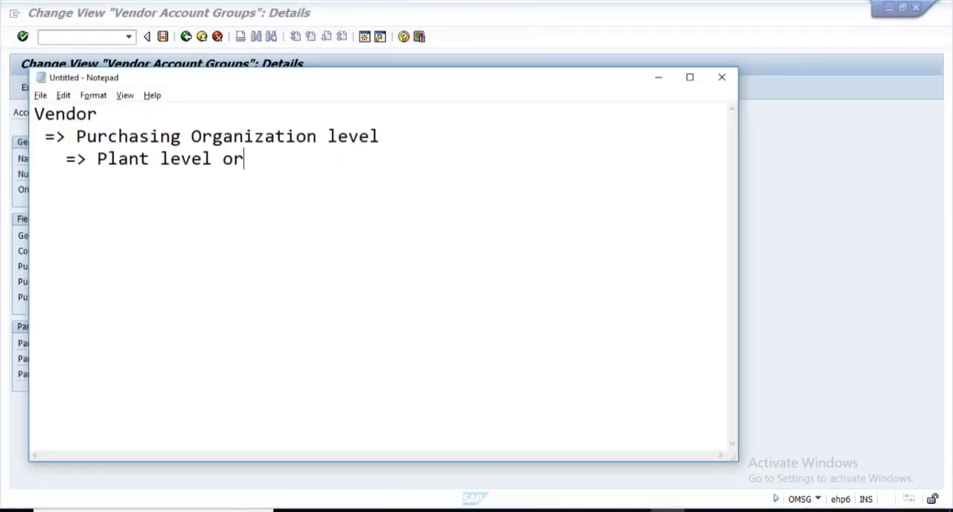
text(Subra)
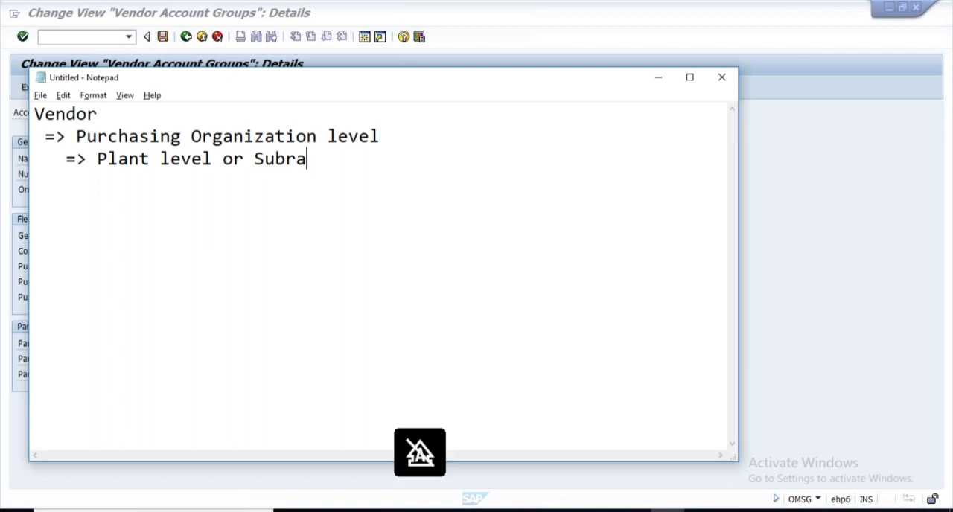
text(nge )
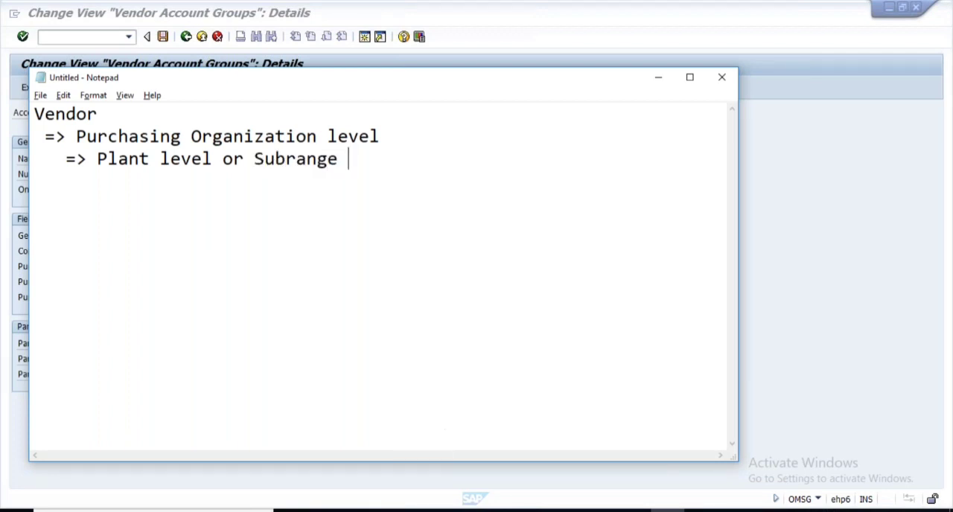
text(level)
- Switch to the Change Vendor: Address session in SAP and close the Administrative Data dialog
key(alt+Tab)
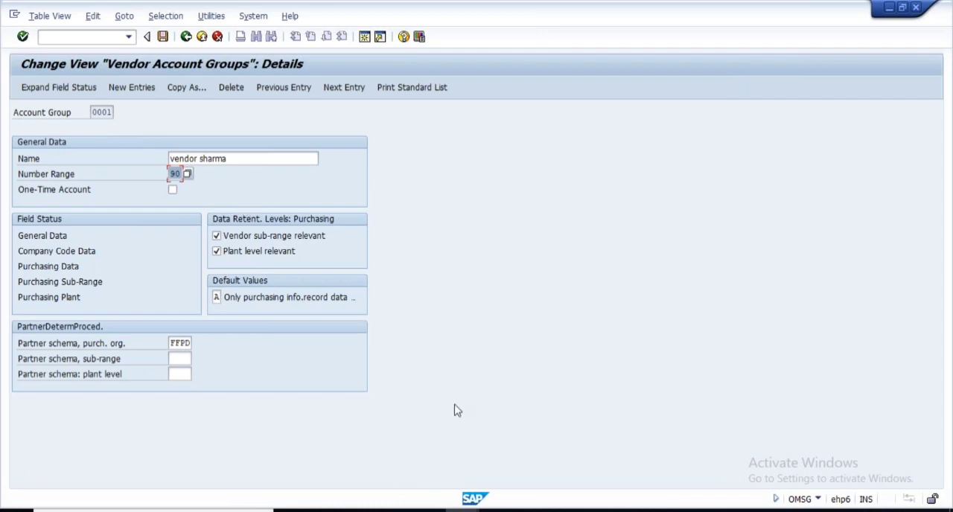
click(462, 511)
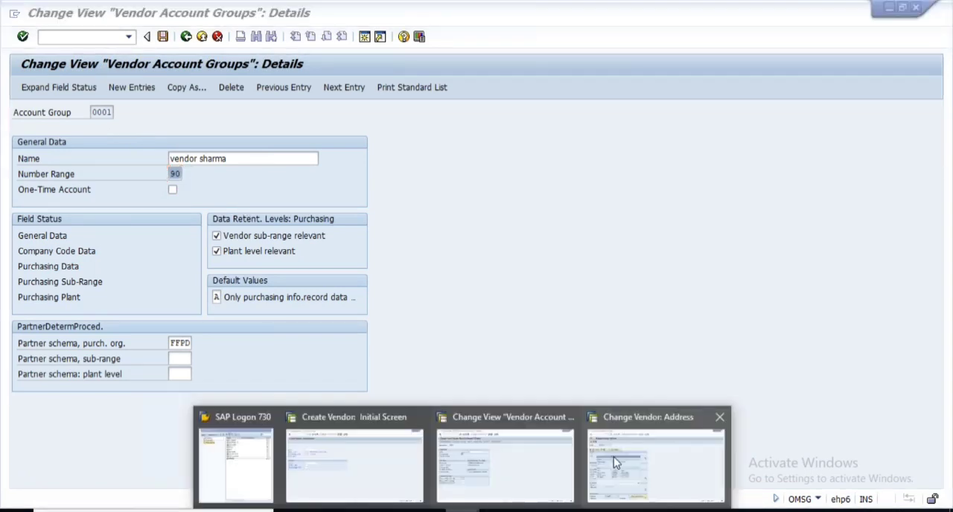
click(615, 462)
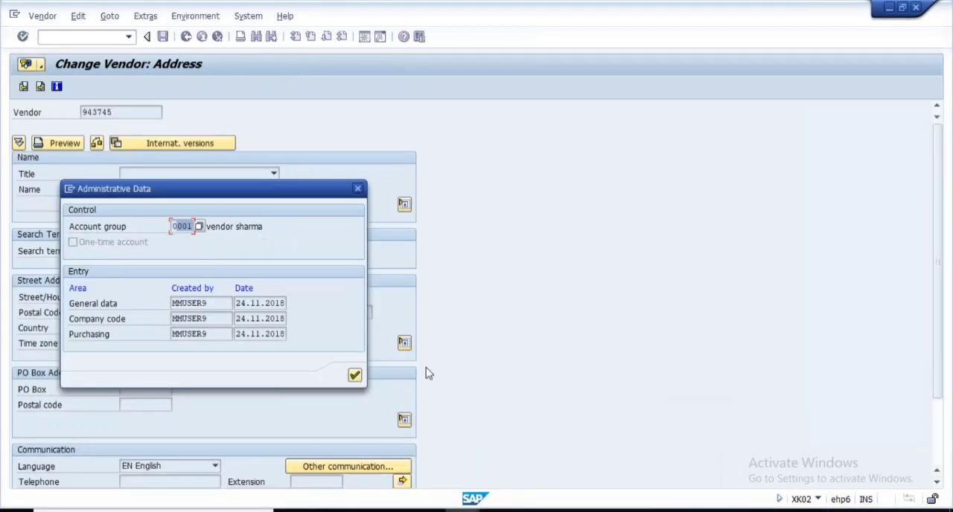
key(Return)
- Switch to Notepad and add the line "Vendor => Pur org. 1000" below the existing level outline
key(alt+Tab)
text(Vendor =>)
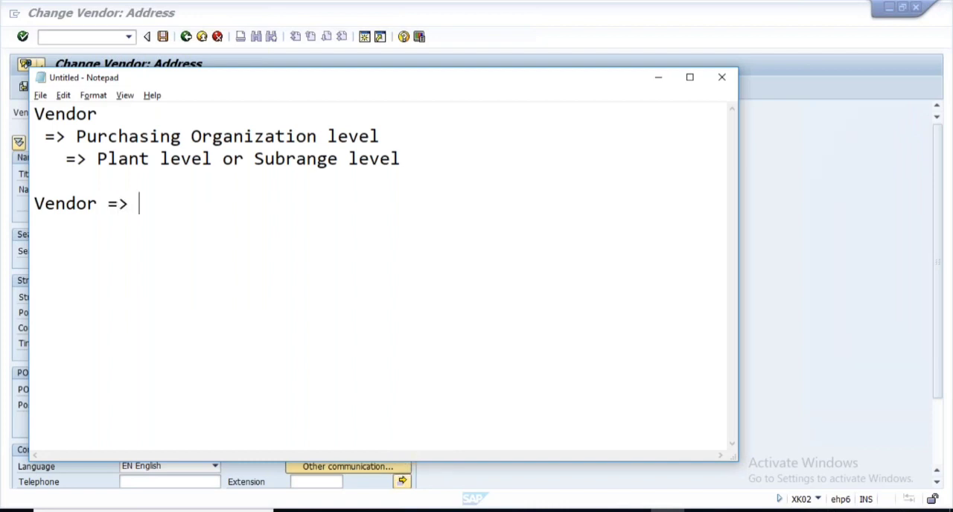
text( Pur )
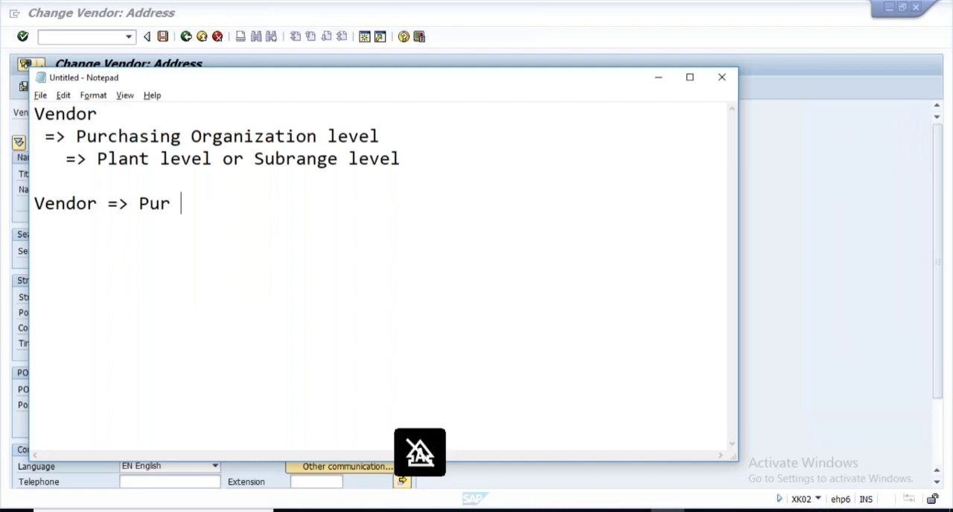
text(org. )
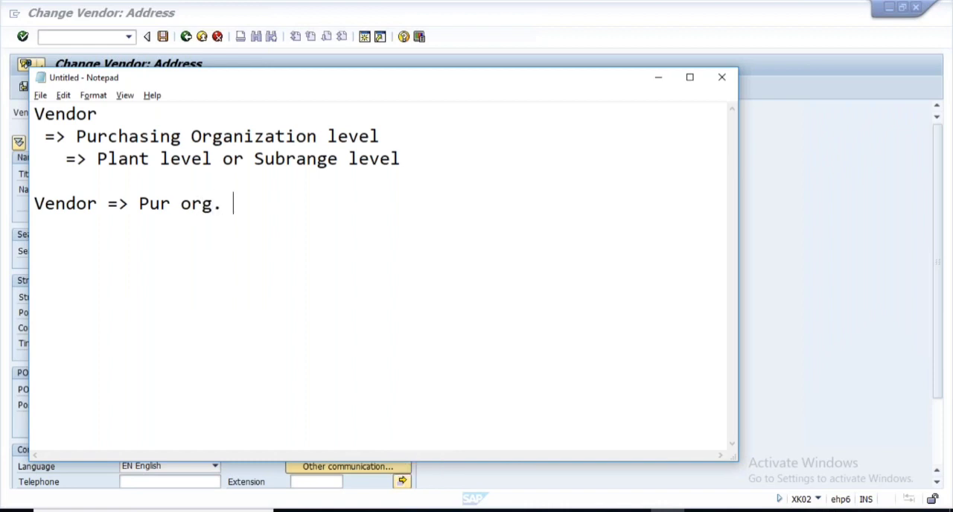
text(1000)
key(Return)
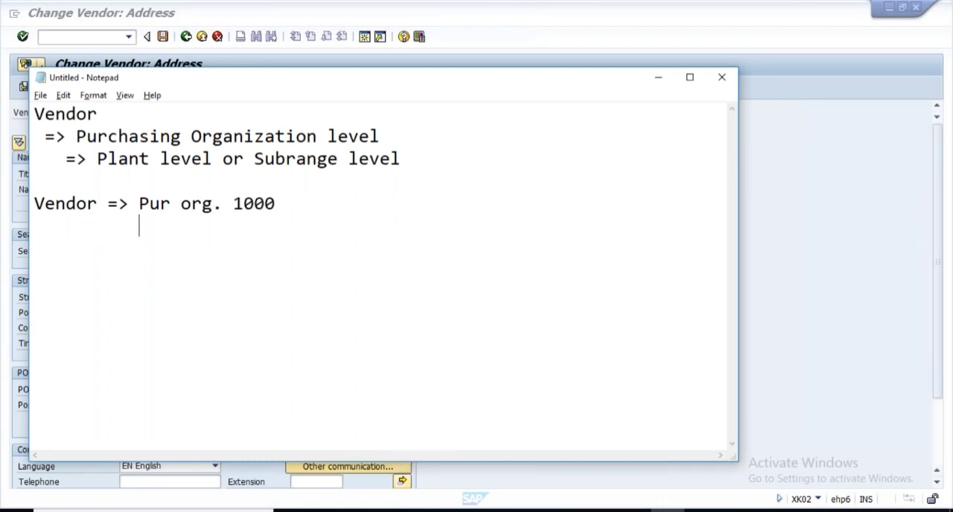
- List "1. Plant 1000" and "2. Plant 1100" as indented lines beneath the Pur org. 1000 line
text(1. Plant 1000)
key(Return)
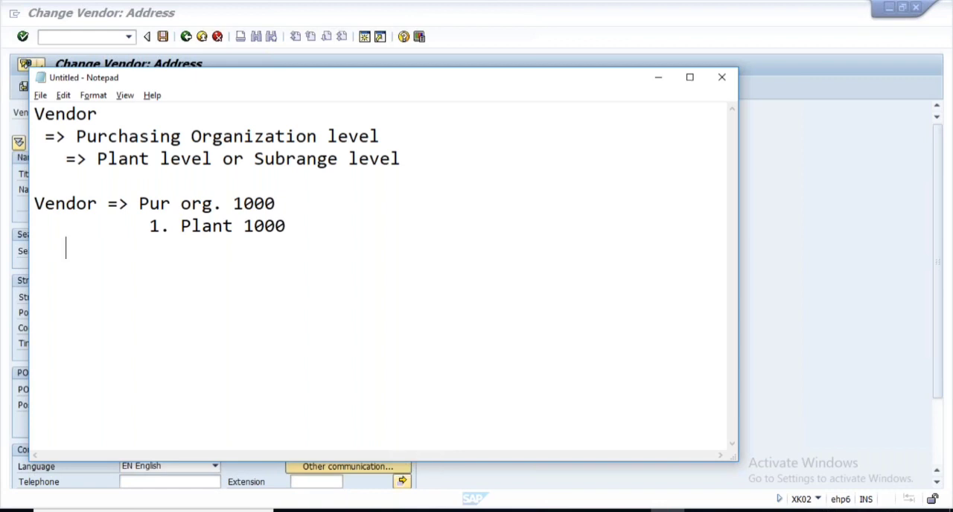
text(2)
drag(180, 226, 290, 226)
key(ctrl+c)
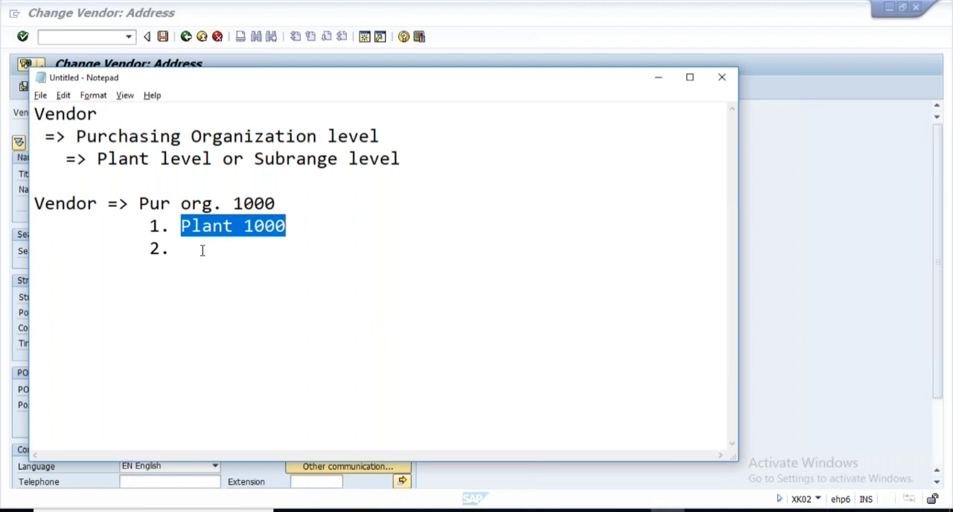
click(202, 249)
key(ctrl+v)
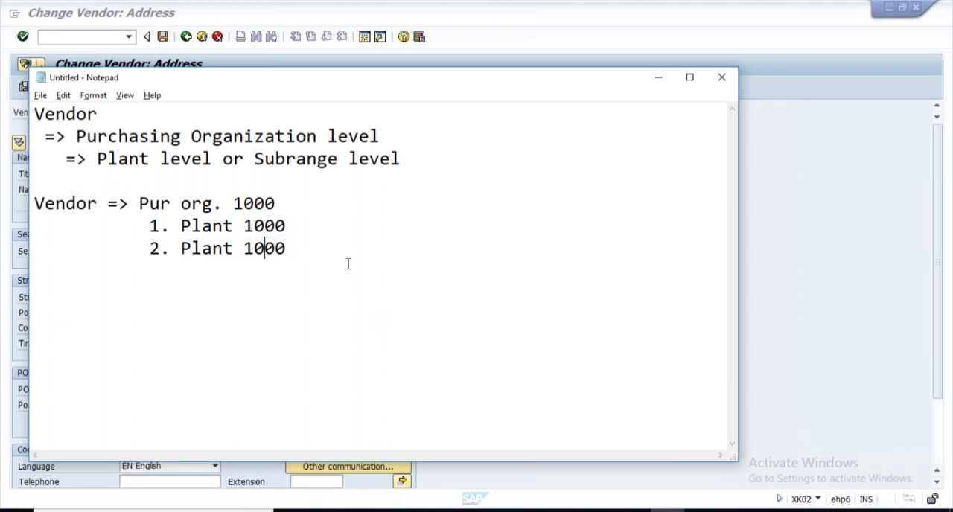
key(BackSpace)
text(1)
- Append "- terms of payment" to the Plant 1000 line and a trailing "-" to the Plant 1100 line
click(288, 226)
text(- )
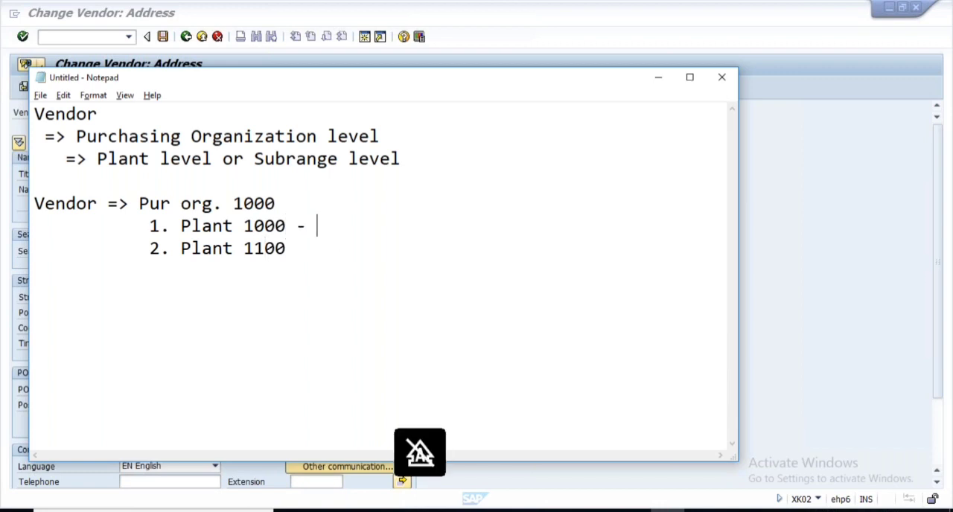
text(terms )
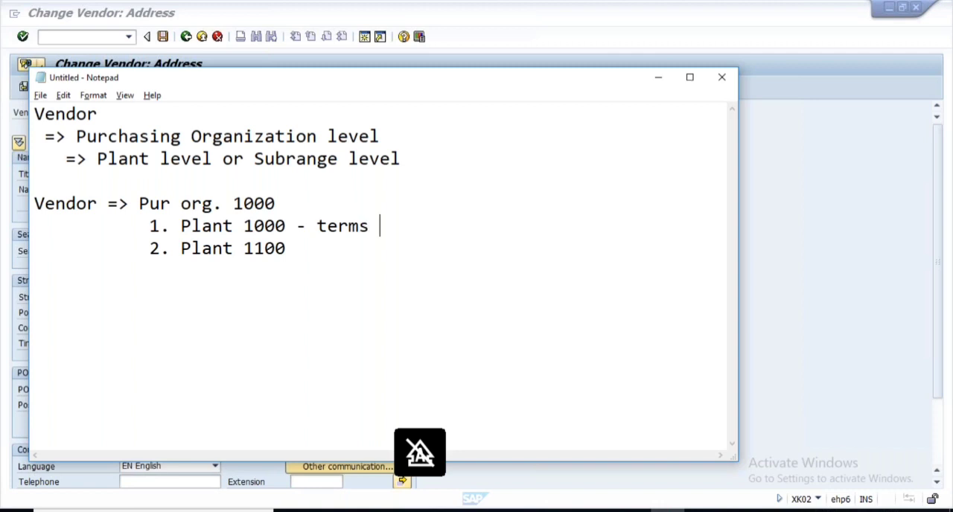
text(of payment)
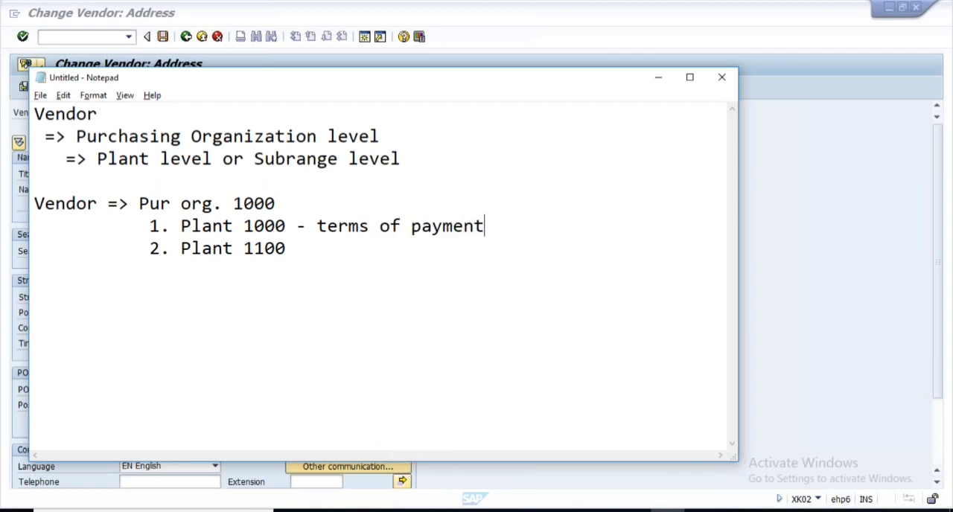
click(305, 251)
text(-)
- Append "- 0001" to the Pur org. 1000 line and "- 0002" to the Plant 1000 terms of payment line
click(287, 203)
text(- 0001)
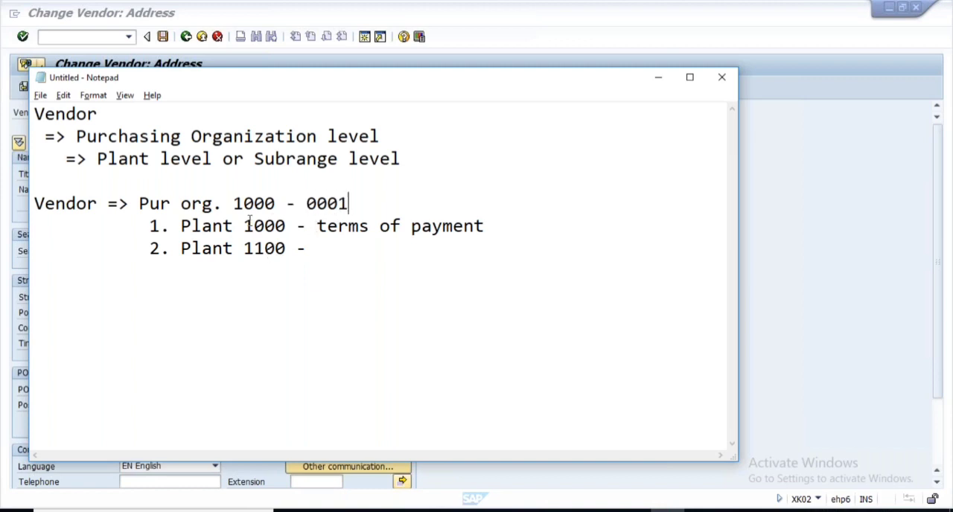
drag(299, 225, 233, 225)
click(502, 231)
text(0002)
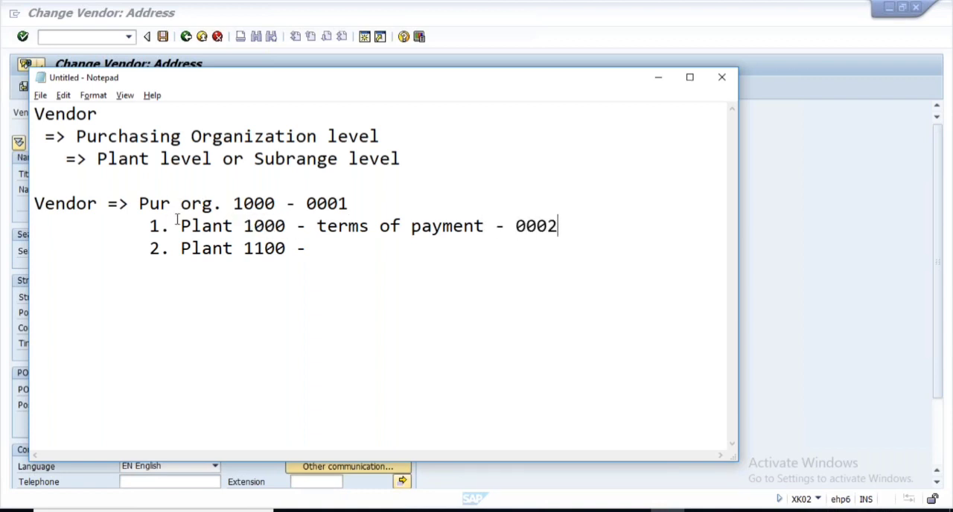
drag(181, 225, 559, 227)
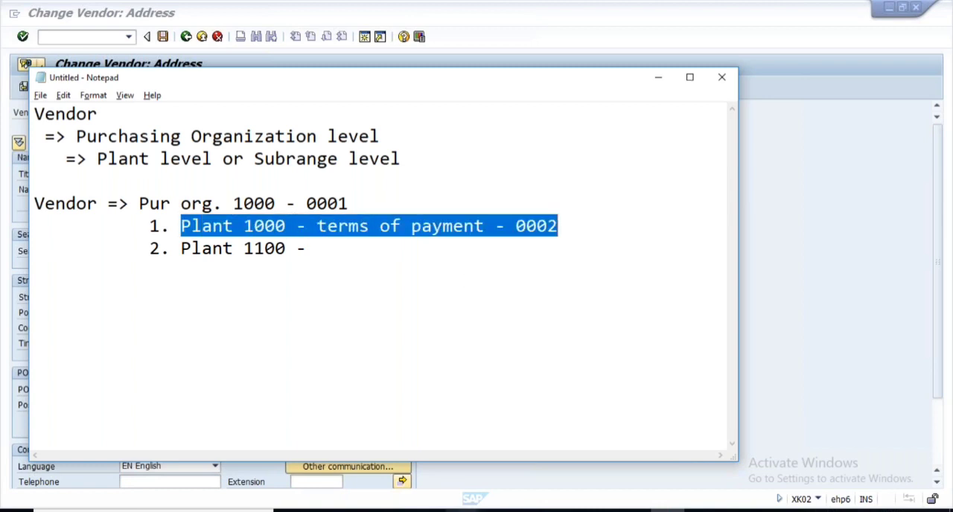
- Switch to the Change Vendor: Address session in SAP, leave it and start the Create Vendor transaction XK01
key(alt+Tab)
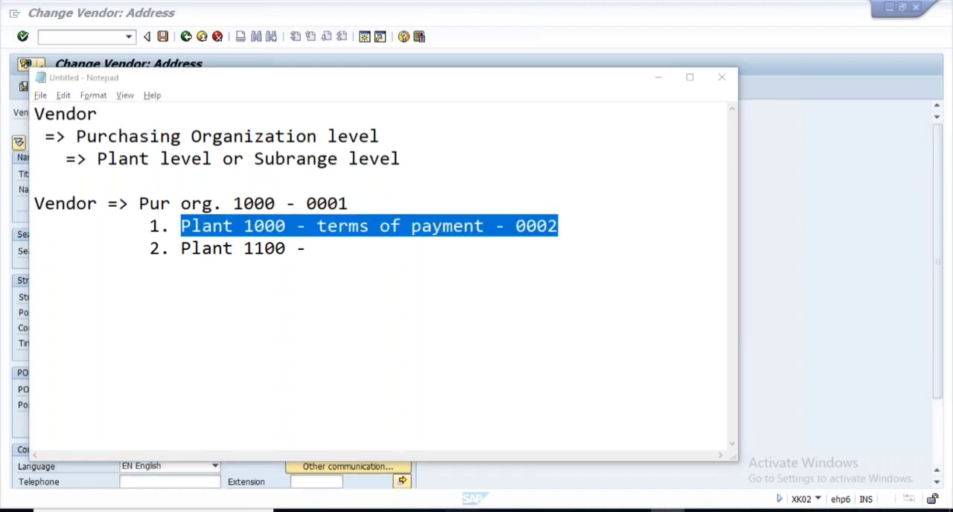
key(alt+Tab)
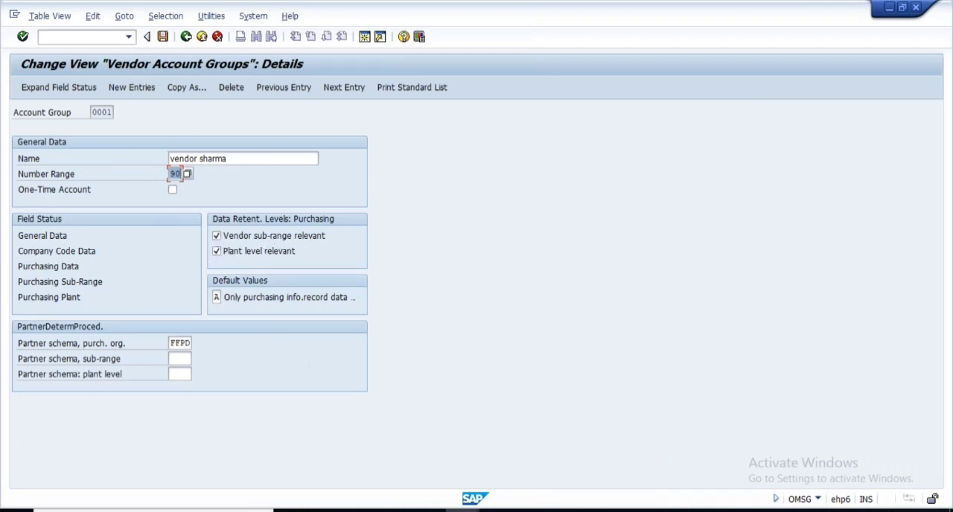
click(463, 510)
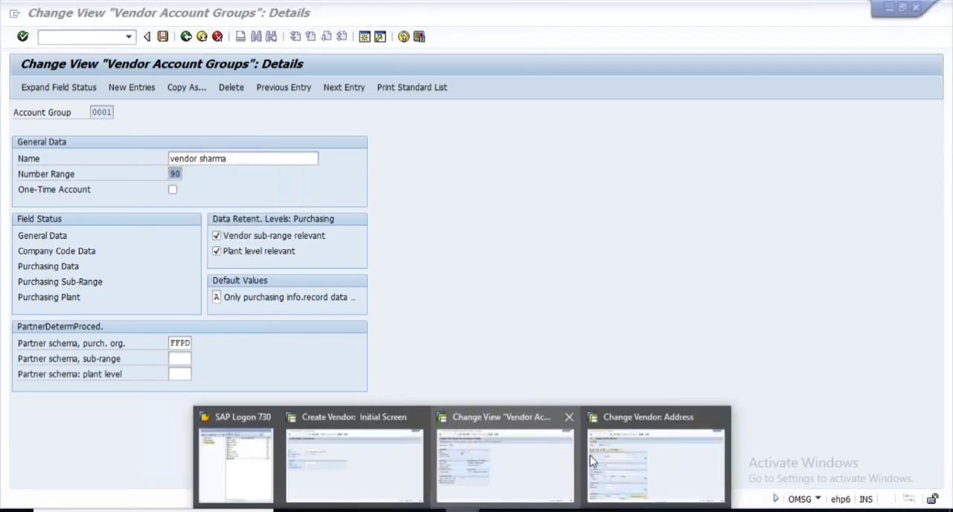
click(628, 453)
click(60, 35)
text(/n)
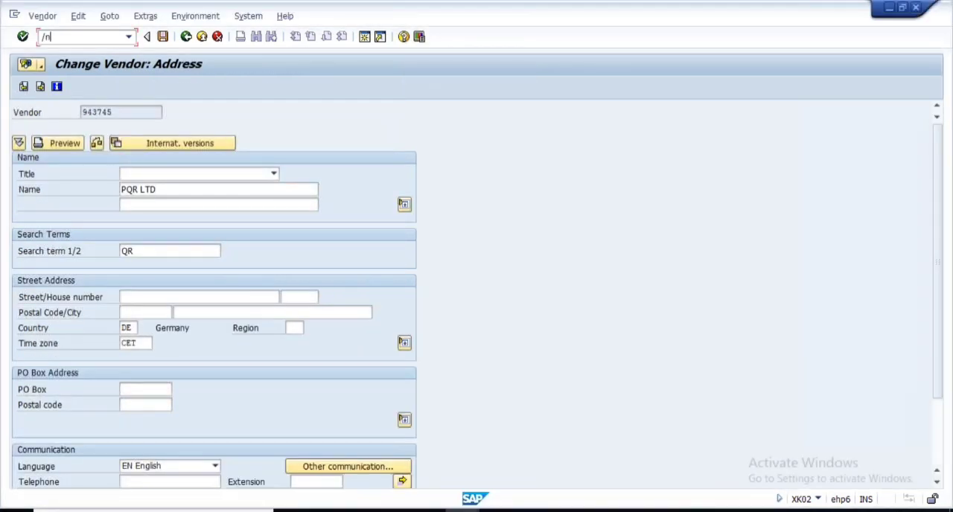
key(Return)
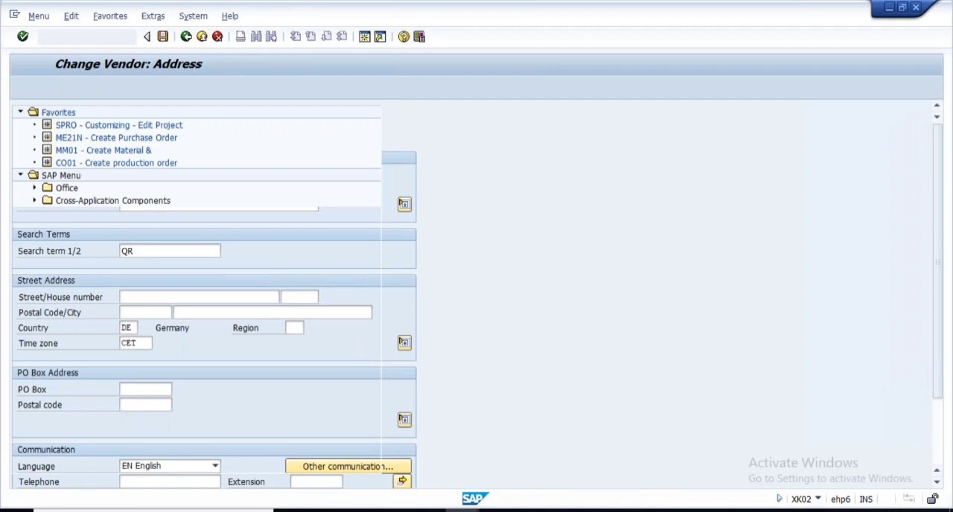
text(xk)
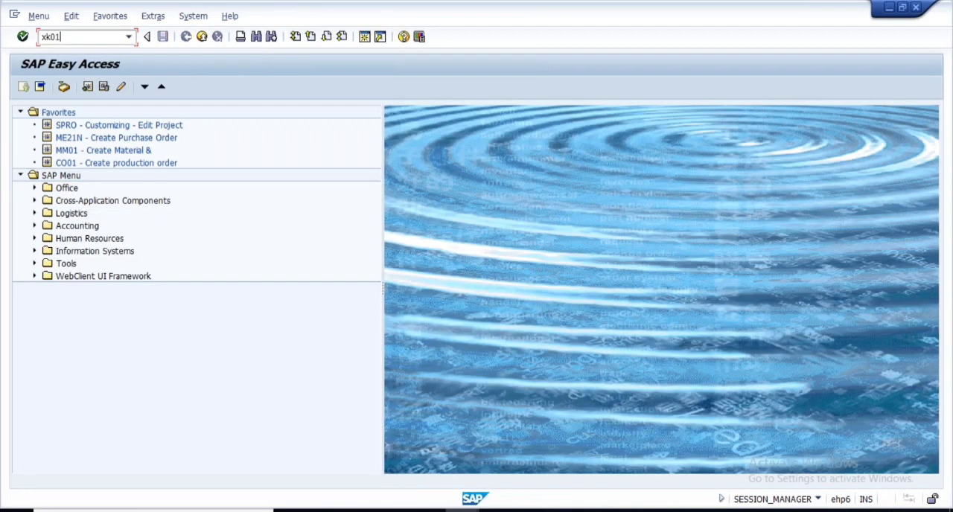
text(01)
key(Return)
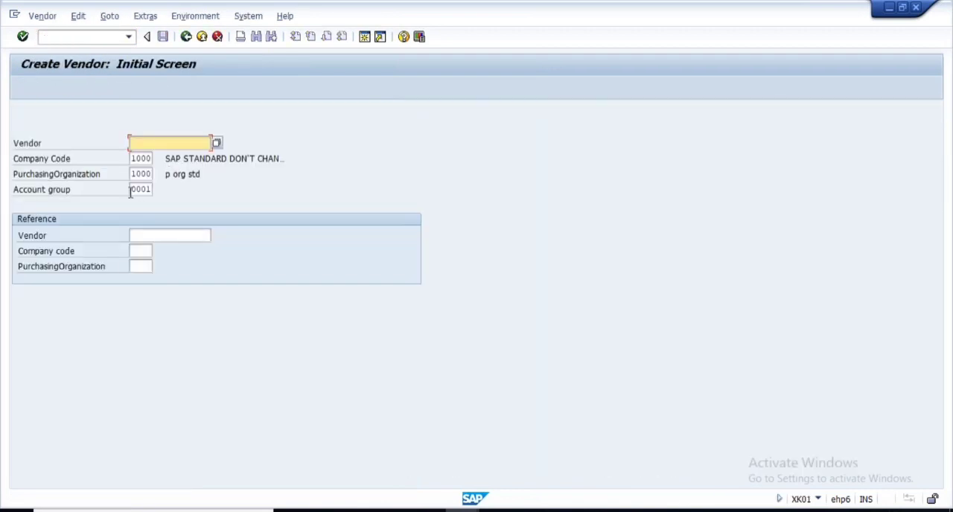
- Continue with account group 0001 for the new vendor and fill in the vendor's name, search term and country
drag(131, 193, 192, 195)
key(Return)
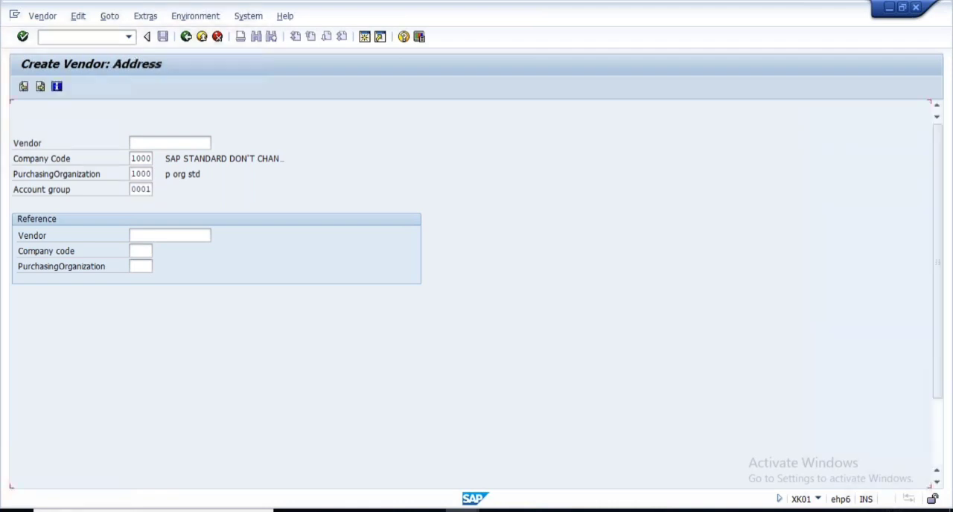
click(142, 204)
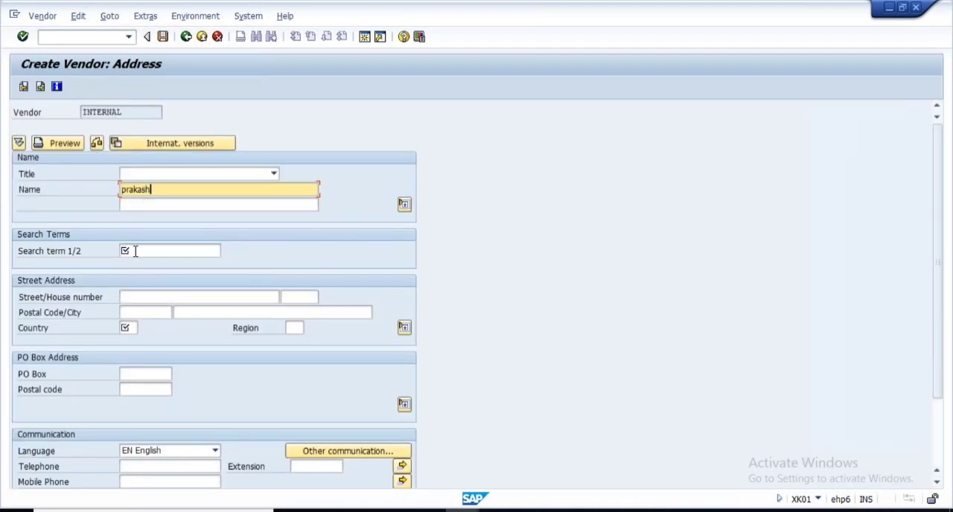
click(135, 253)
click(135, 265)
click(125, 328)
click(129, 341)
key(Return)
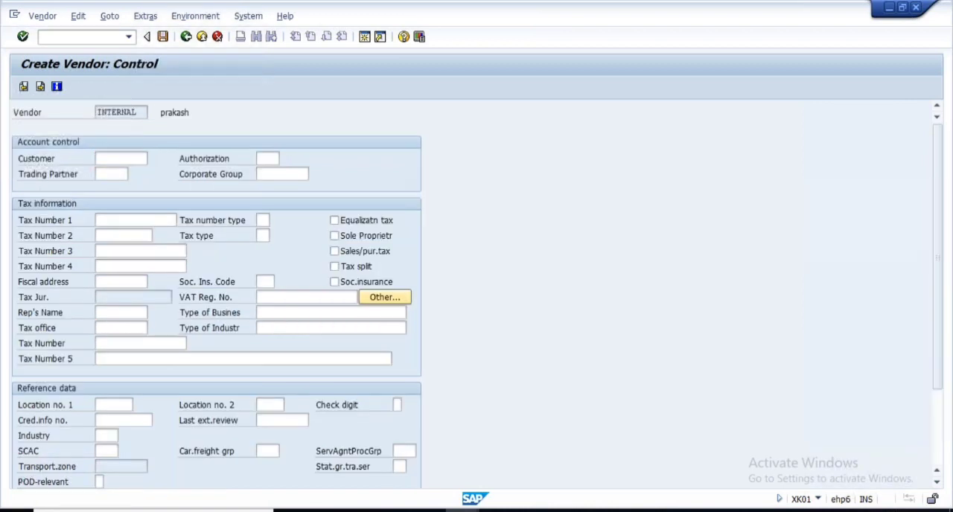
- Proceed to the vendor's accounting information and set the reconciliation account to 160000 and the cash management group to A1
key(Return)
key(Return)
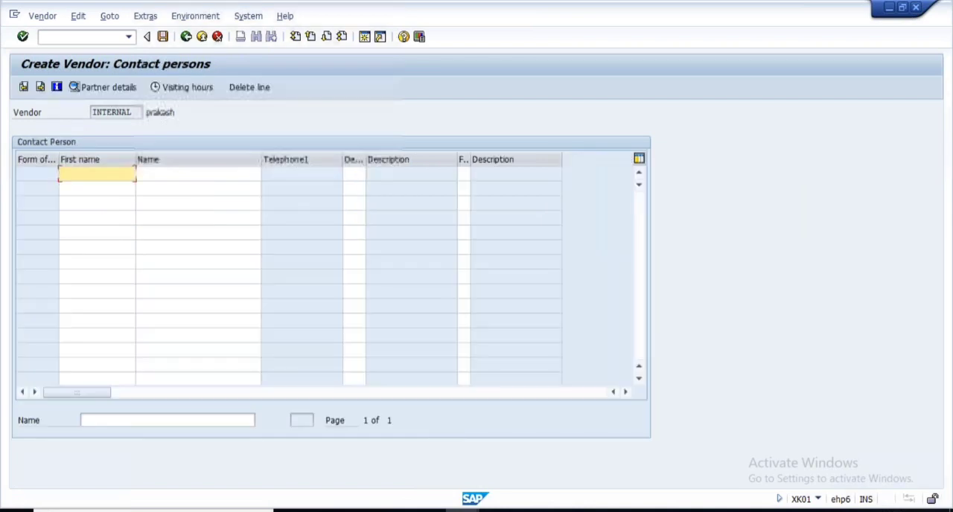
key(Return)
key(space)
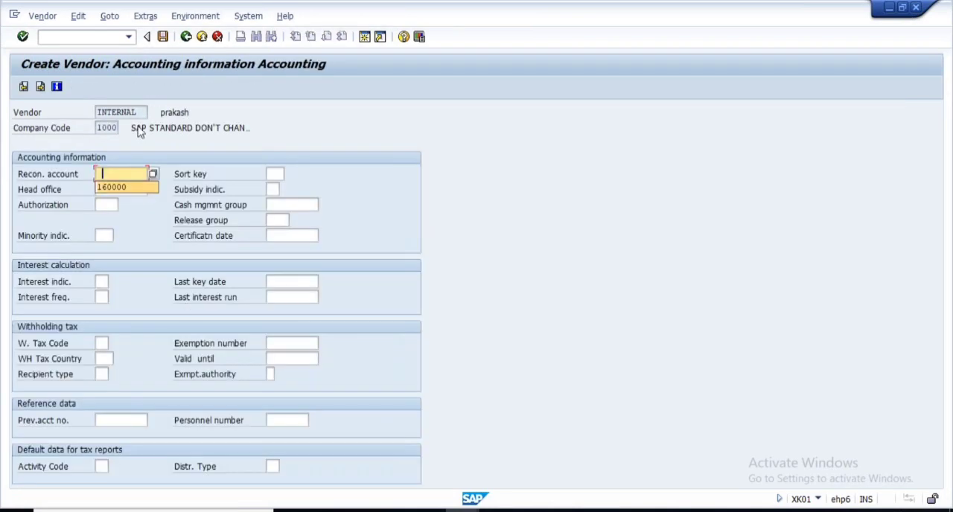
click(106, 192)
click(297, 206)
text(A1)
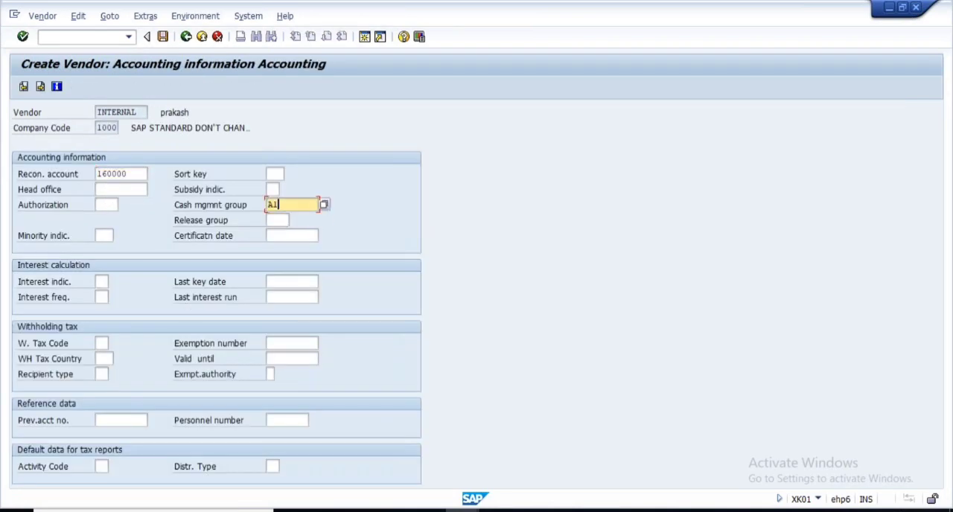
key(Return)
- Set the vendor's accounting payment terms to 0001 and continue past the correspondence data to the purchasing data
key(space)
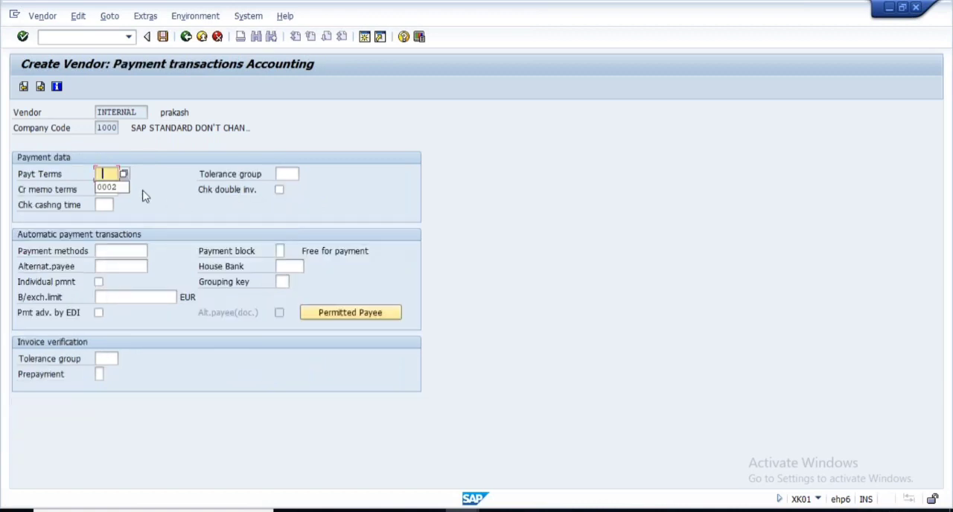
click(109, 187)
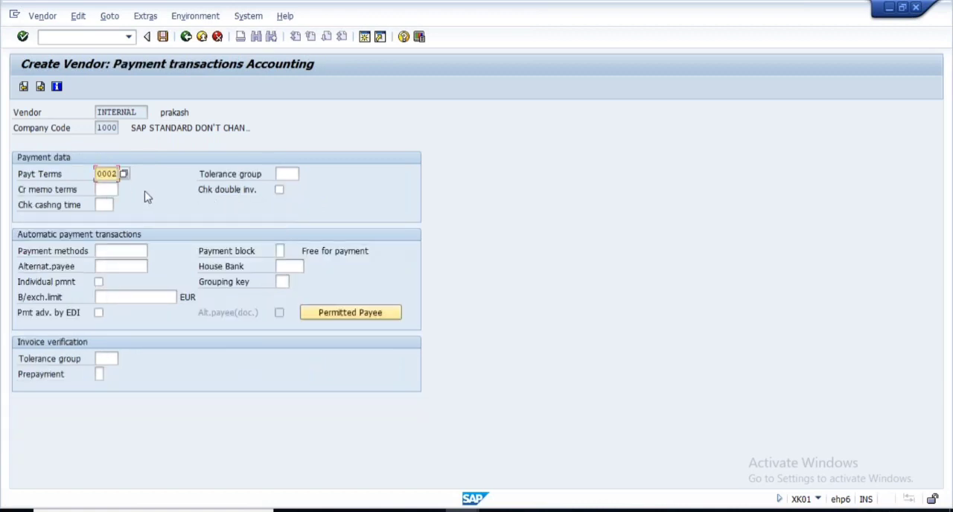
key(BackSpace)
text(1)
key(Return)
key(Return)
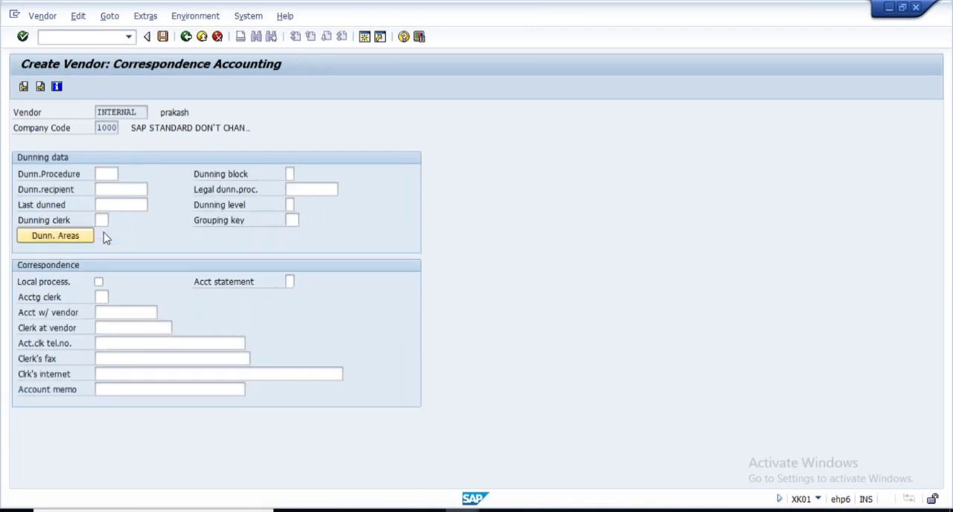
key(Return)
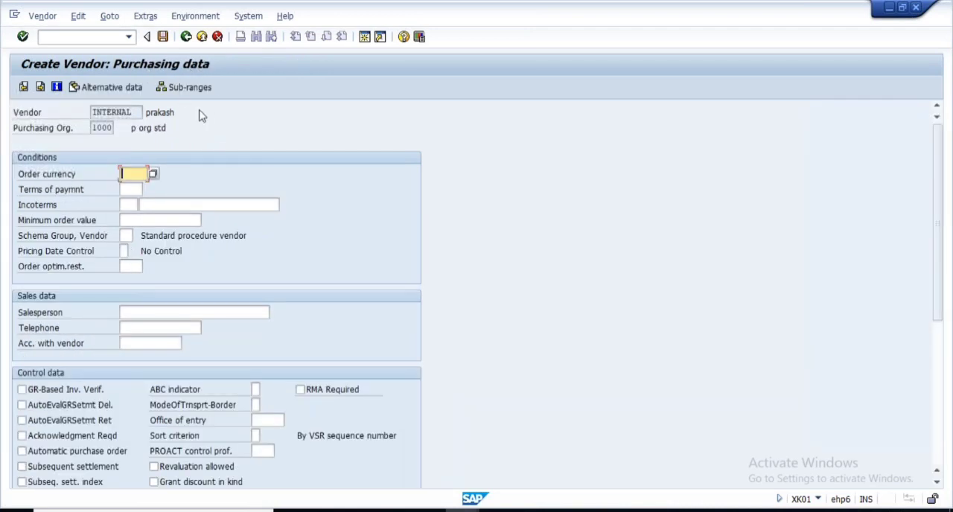
- Enter order currency EUR and terms of payment 0001 in the purchasing data, checking the purchasing organization's value against the Notepad outline
text(EUR)
click(129, 191)
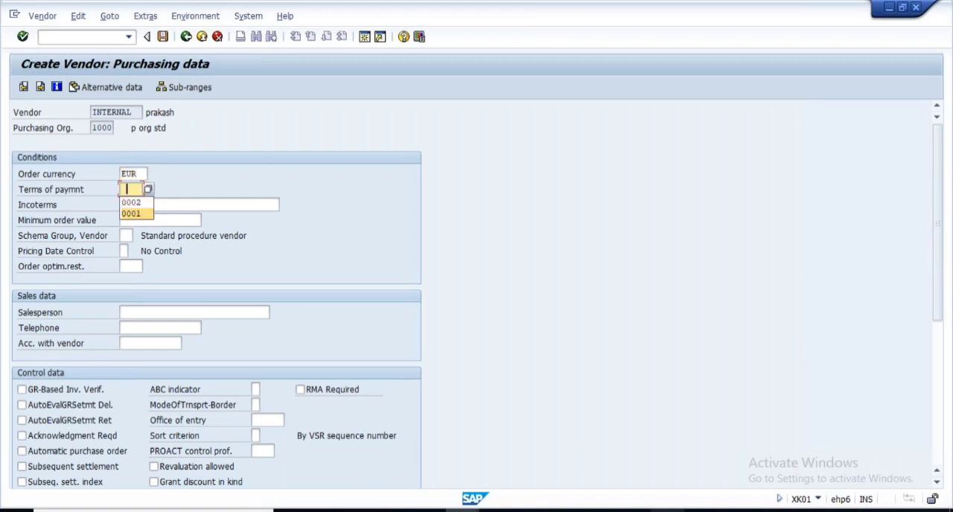
key(alt+Tab)
drag(307, 203, 350, 203)
key(alt+Tab)
text(0002)
key(Return)
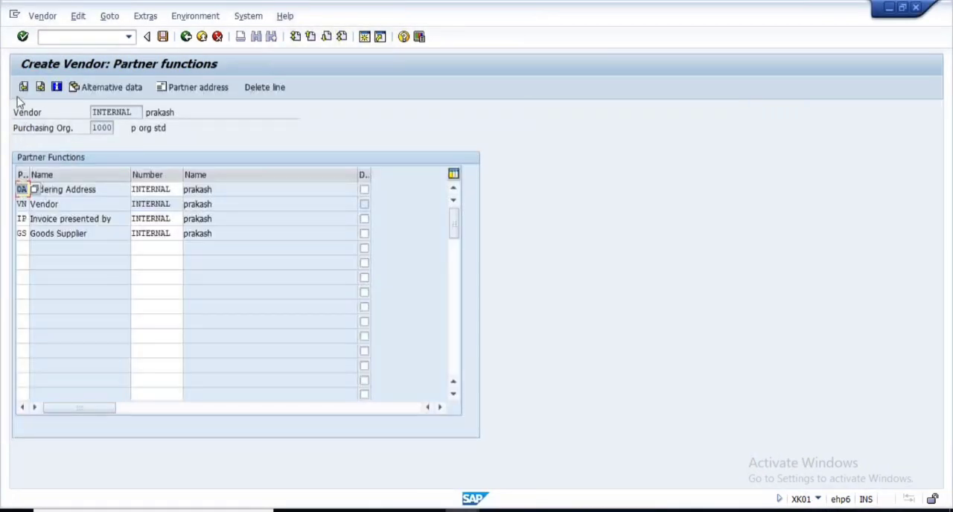
- Return to the vendor's purchasing data and start creating alternative data that differs from the purchasing organization level
click(23, 87)
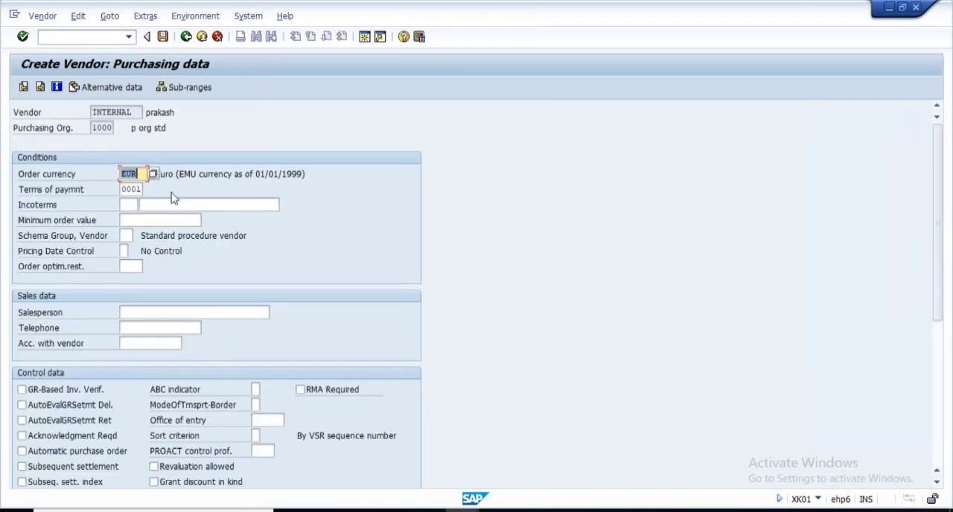
click(146, 19)
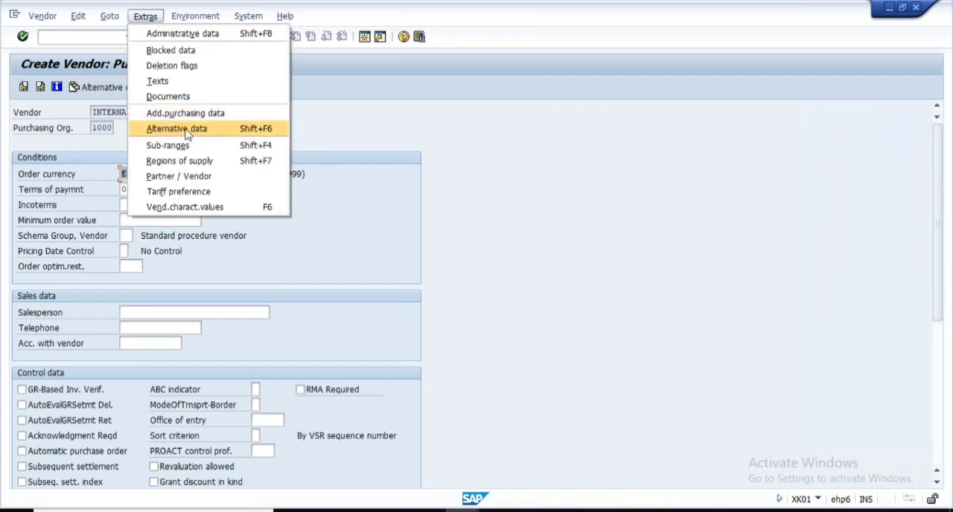
click(192, 131)
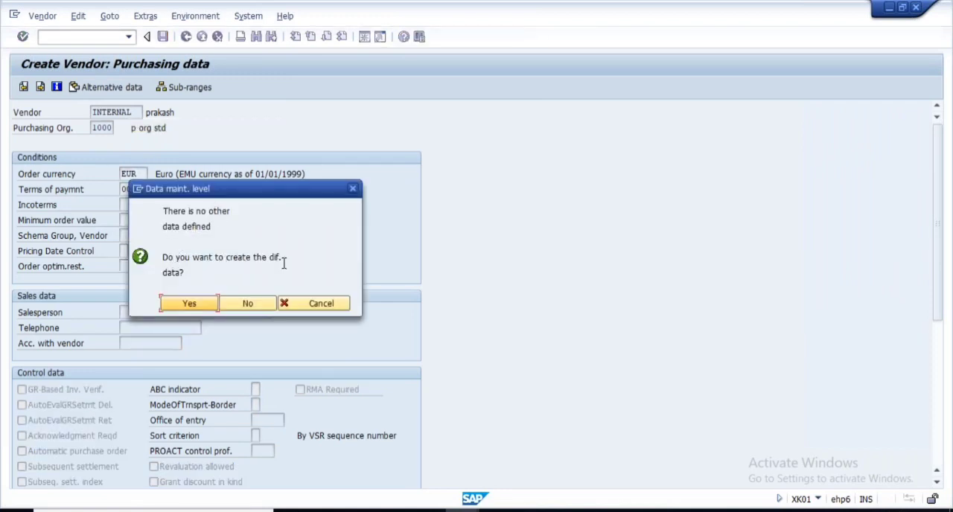
click(189, 304)
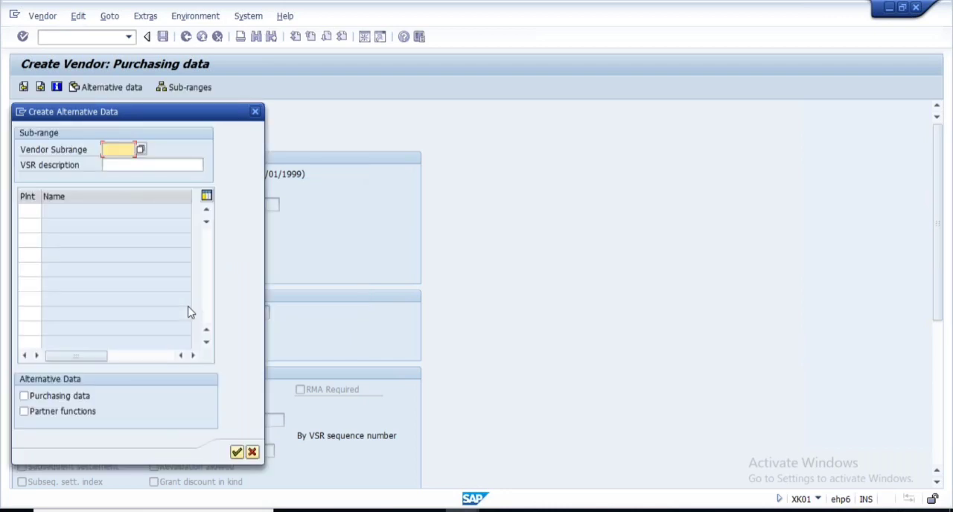
- Create alternative data for plant 1000 covering purchasing data only, without partner functions
click(35, 210)
text(1000)
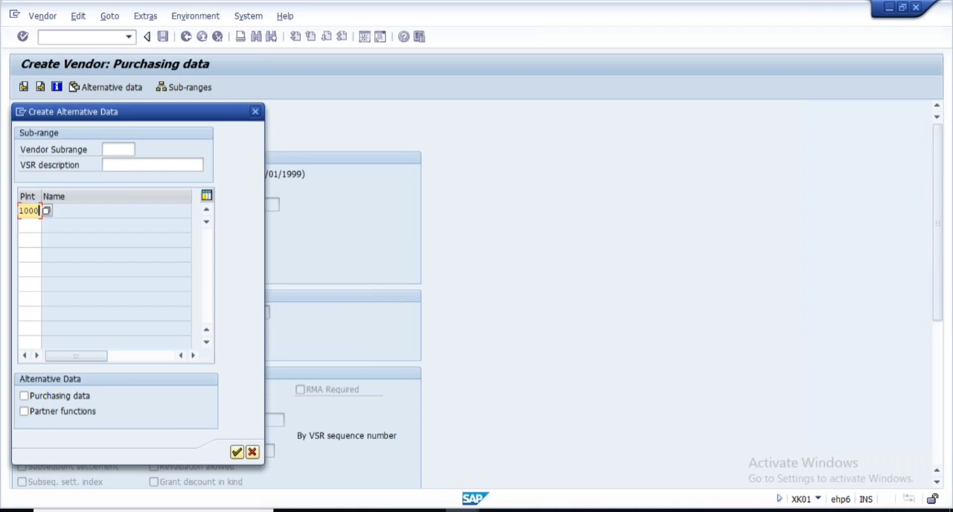
click(24, 397)
click(24, 411)
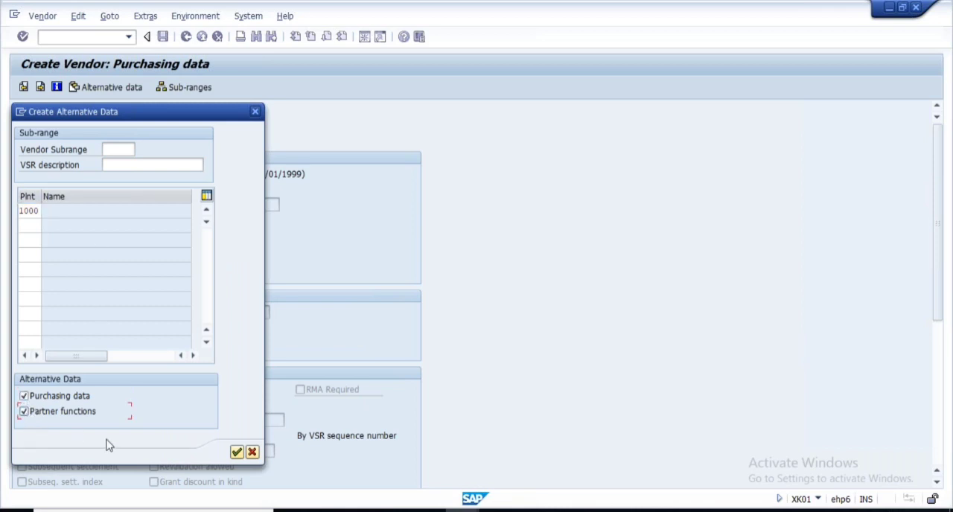
click(24, 411)
click(236, 451)
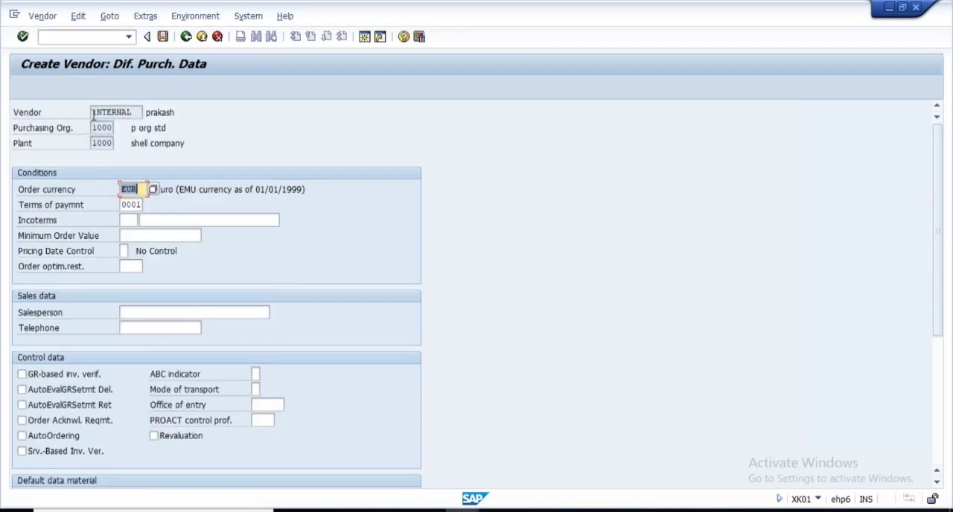
- Set the terms of payment for plant 1000 to 0002, checking the value against the Notepad outline, and confirm the different purchasing data
click(94, 128)
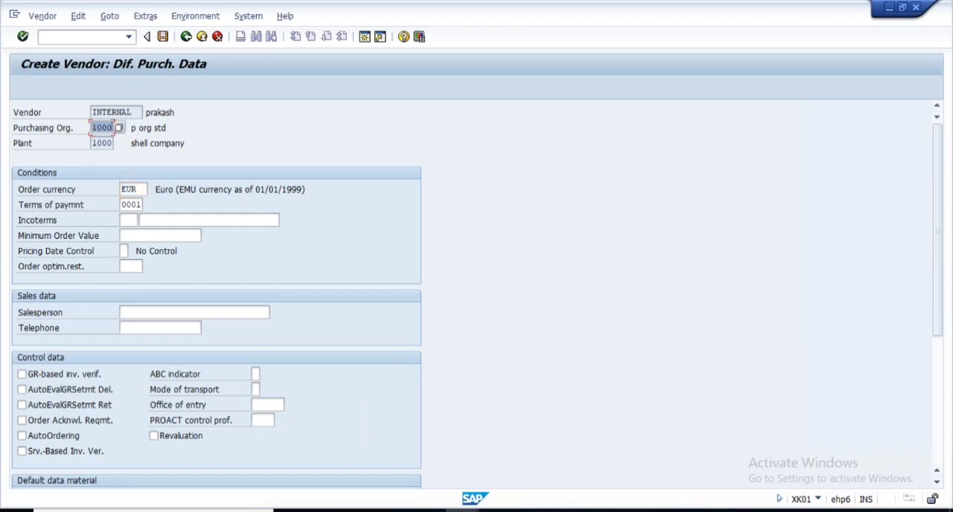
click(93, 143)
click(131, 205)
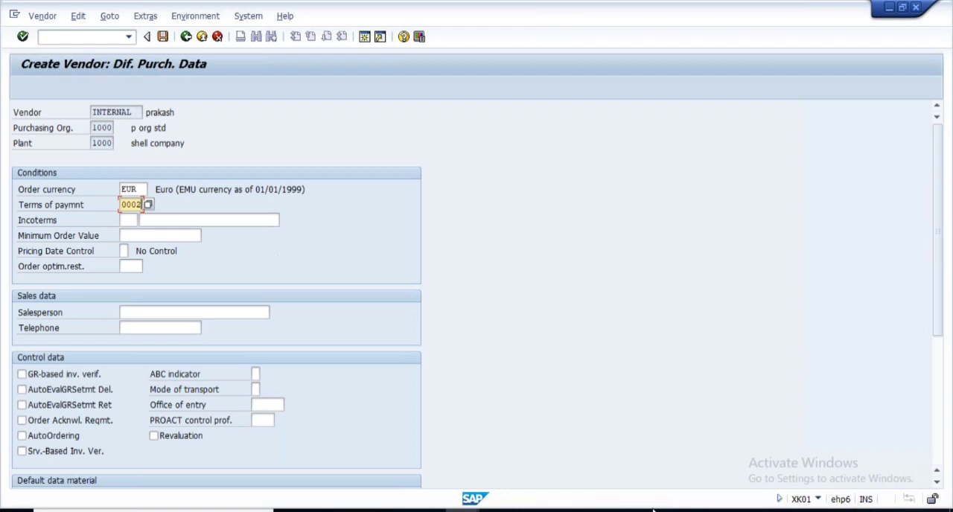
click(463, 511)
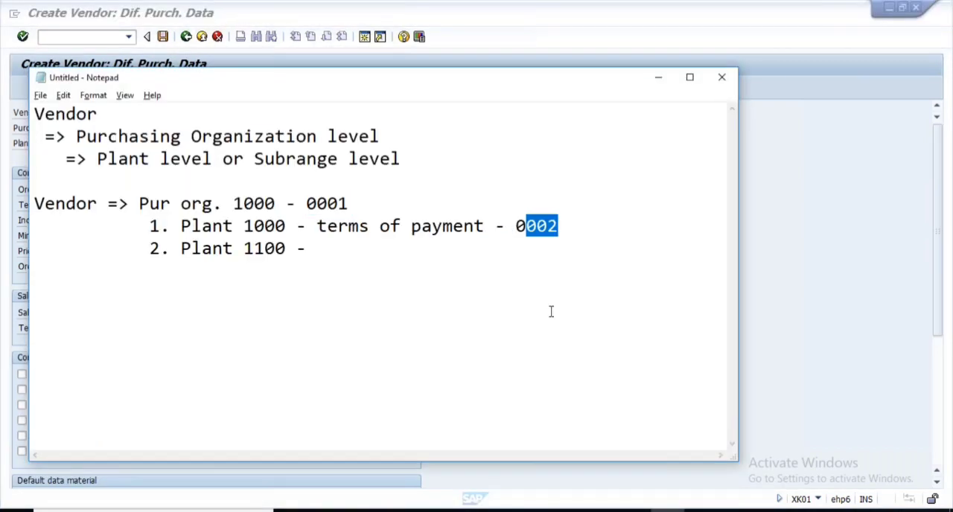
key(alt+Tab)
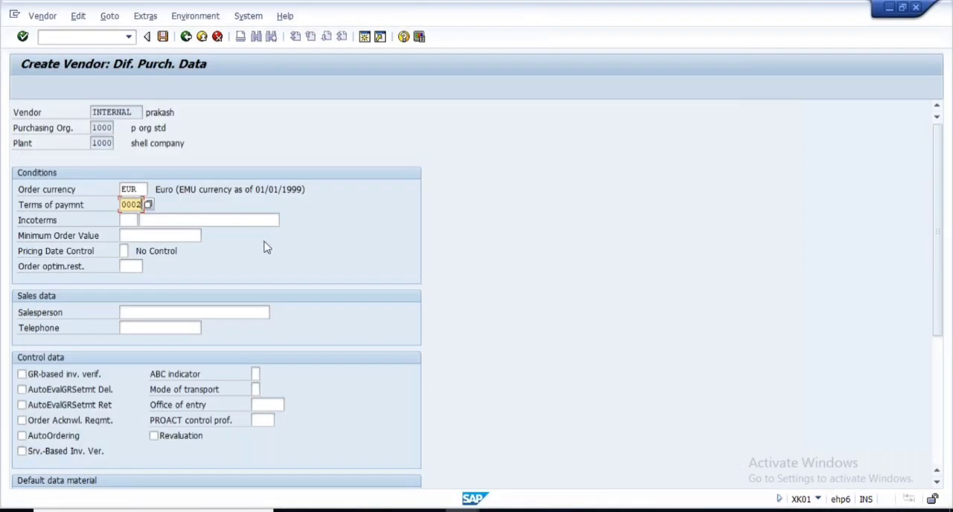
key(Return)
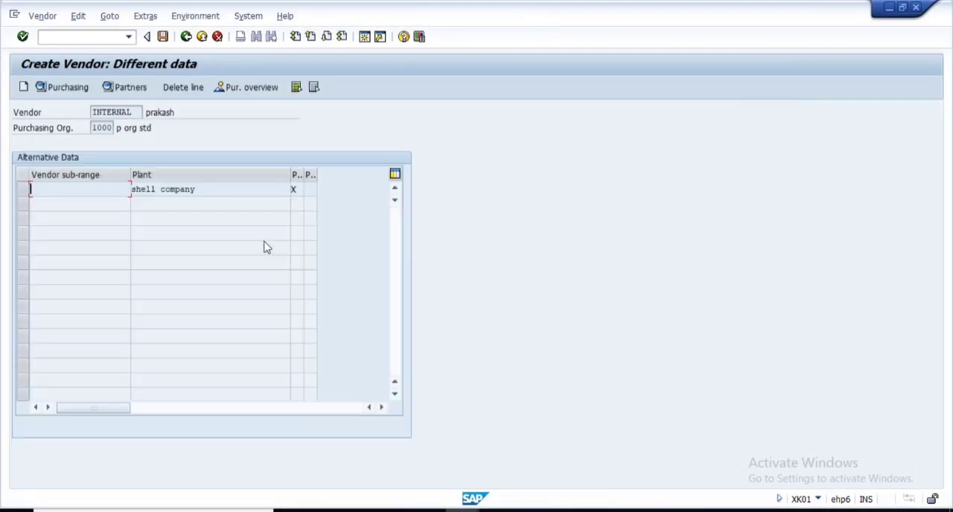
- Leave the alternative data overview, continue to the partner functions and save the new vendor
click(186, 37)
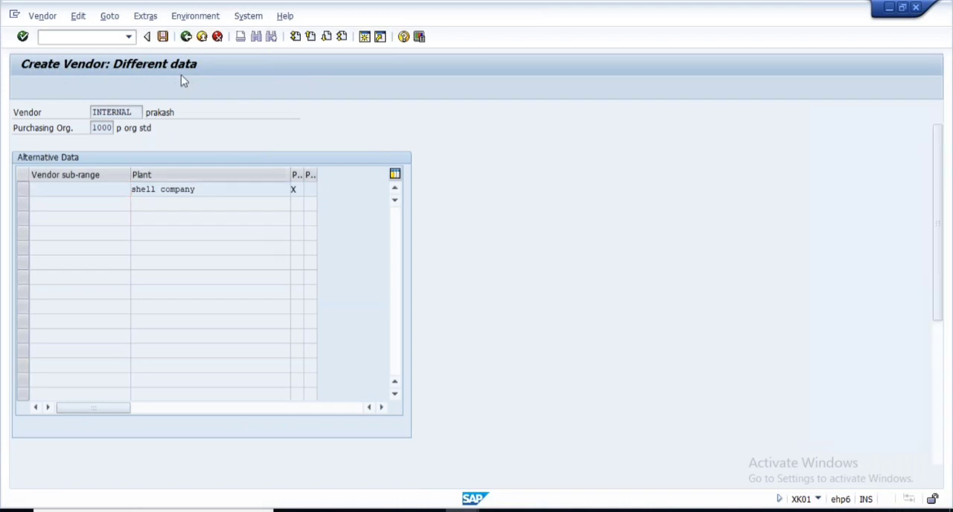
key(Return)
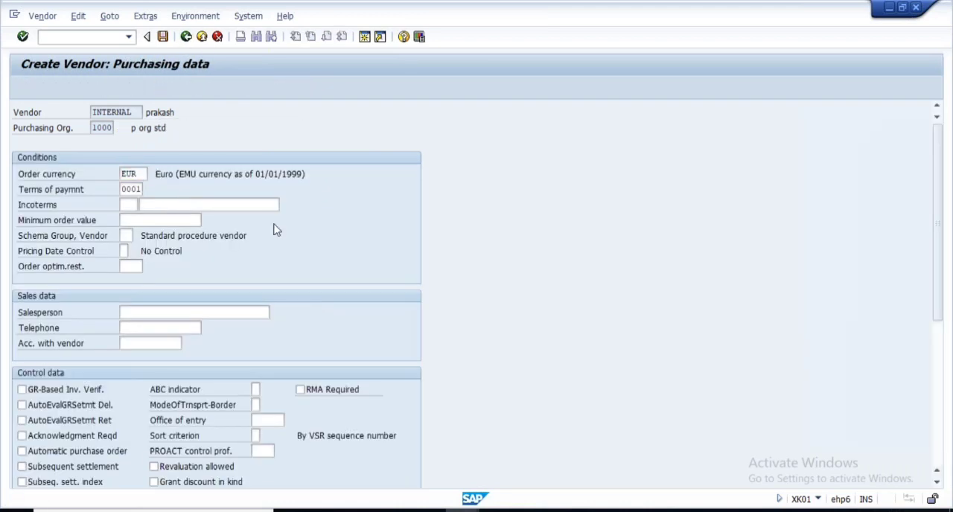
click(163, 37)
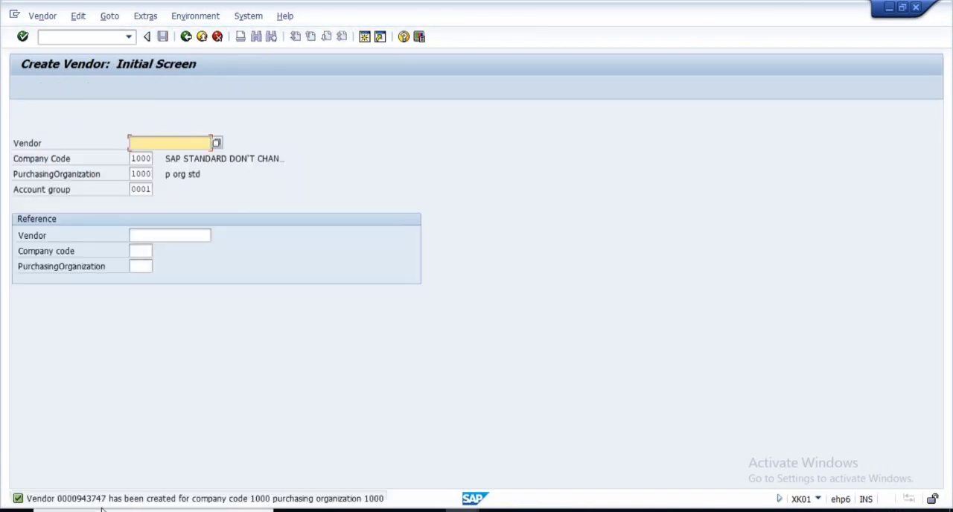
- Bring up the new vendor in the display transaction and start a standard purchase order for that vendor in a new session
click(41, 16)
click(70, 65)
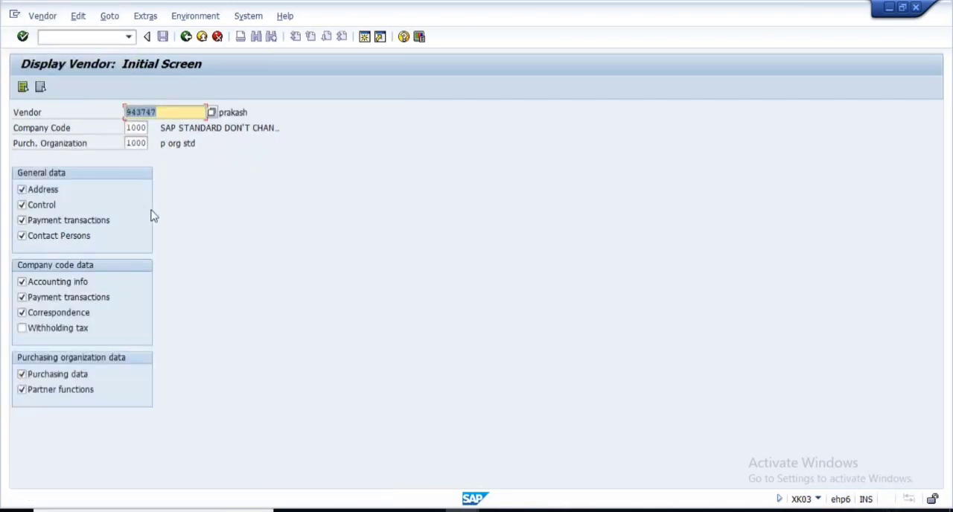
click(174, 131)
click(364, 37)
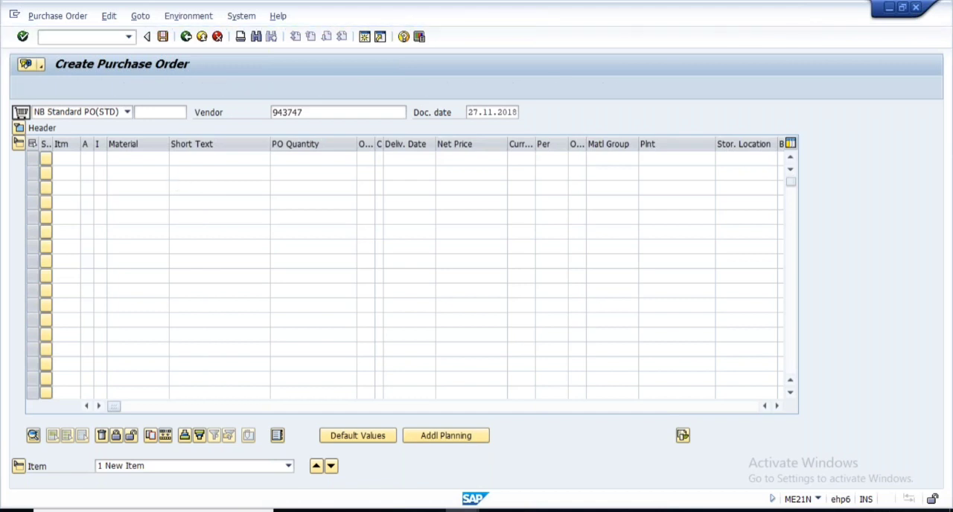
- Fill in the order's organizational data with purchasing organization 1000, purchasing group 000 and company code 1000
click(121, 158)
click(121, 173)
click(121, 175)
click(122, 189)
click(121, 190)
click(126, 203)
- Enter an order item for material 8060 with quantity 100 and plant 1000
click(132, 267)
click(125, 277)
click(285, 271)
click(325, 278)
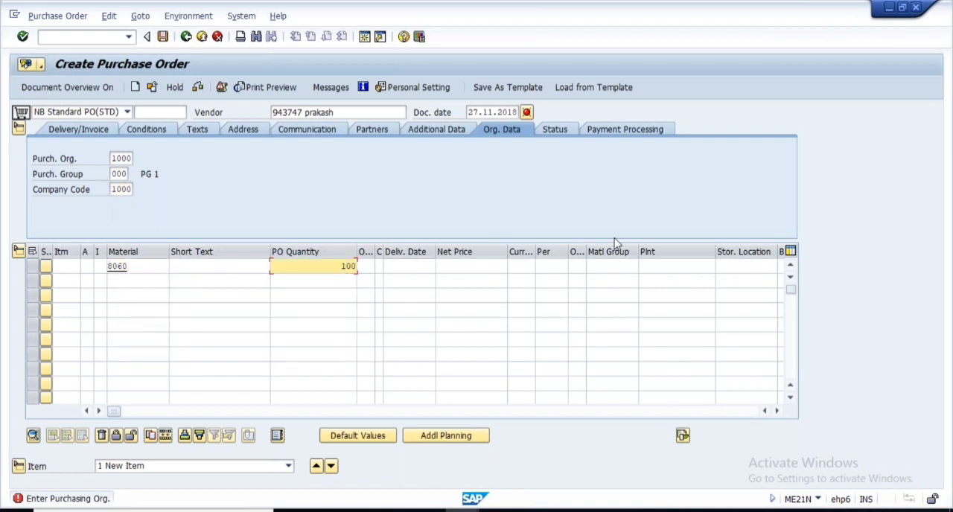
click(662, 266)
click(667, 278)
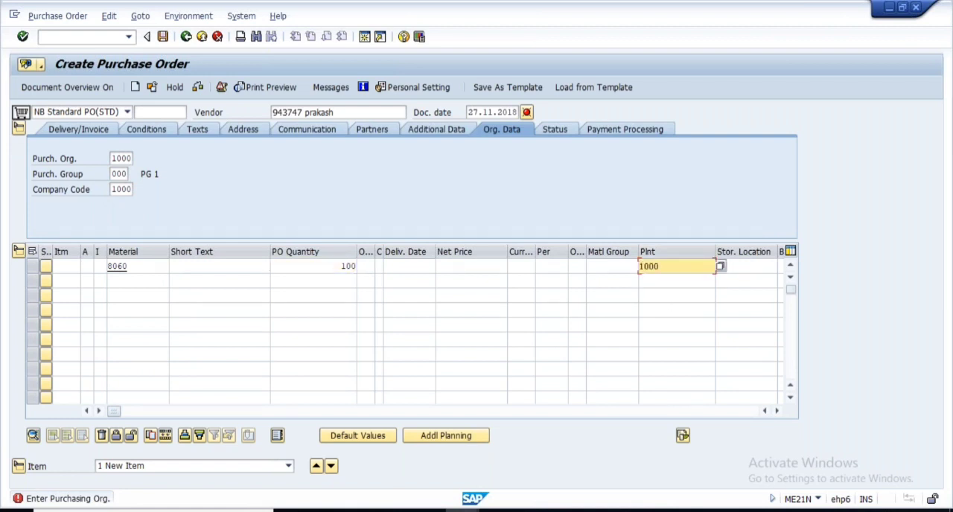
- Compare the order's purchasing organization and plant with the payment terms in the Notepad outline, and confirm the order data
click(114, 158)
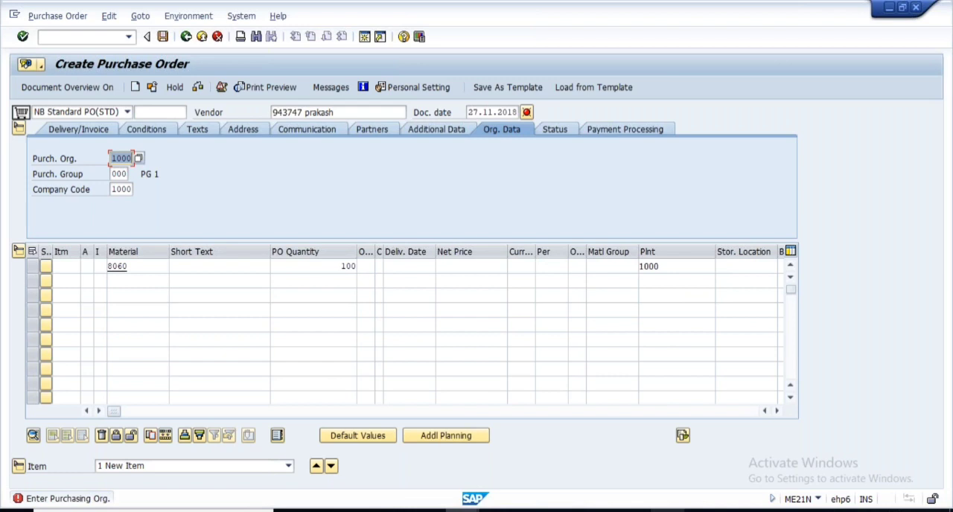
key(alt+Tab)
drag(310, 204, 351, 205)
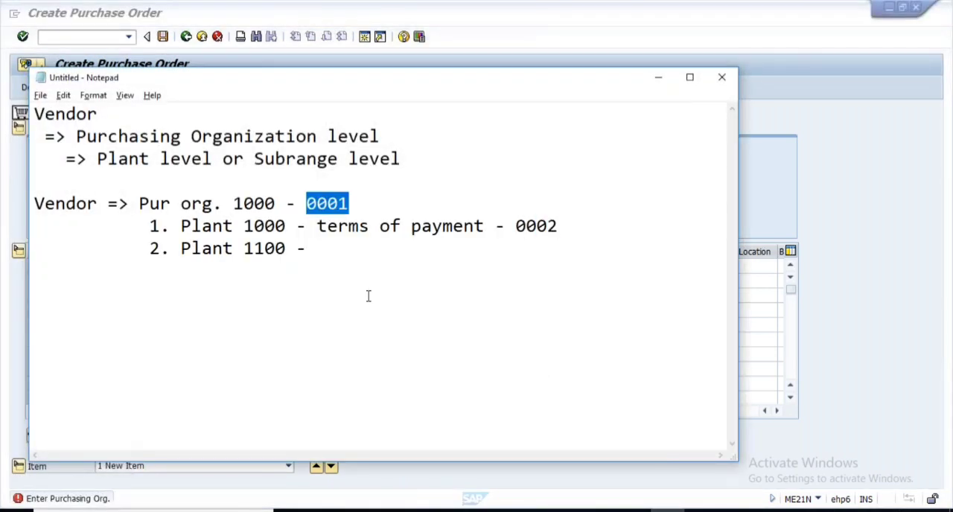
key(alt+Tab)
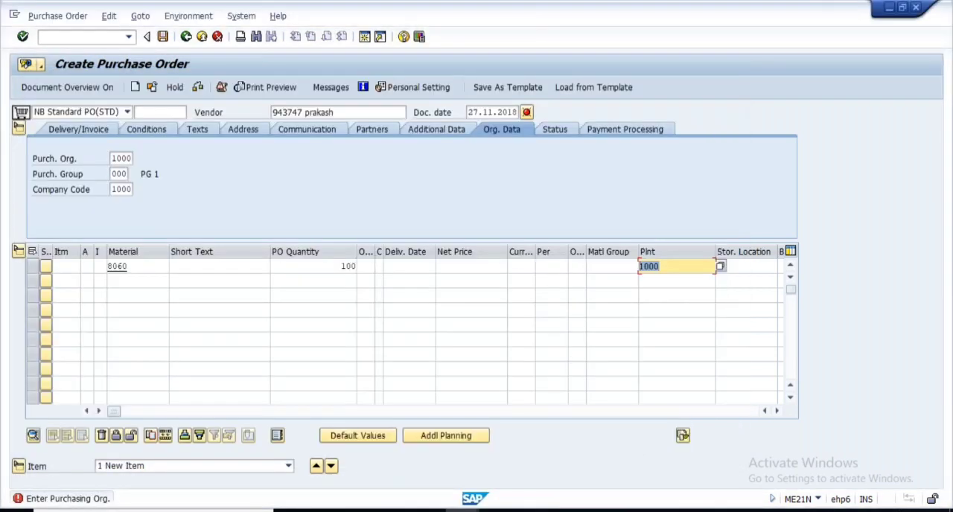
key(Return)
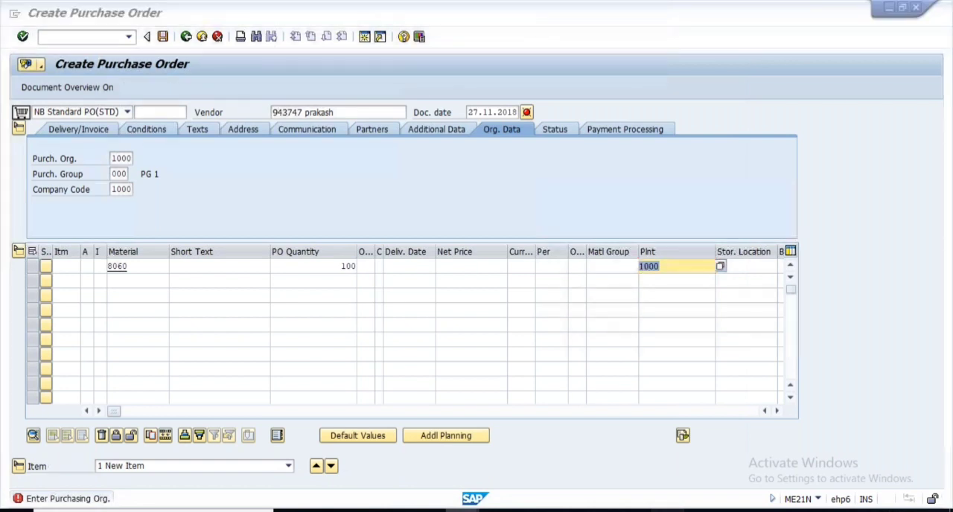
key(alt+Tab)
key(alt+Tab)
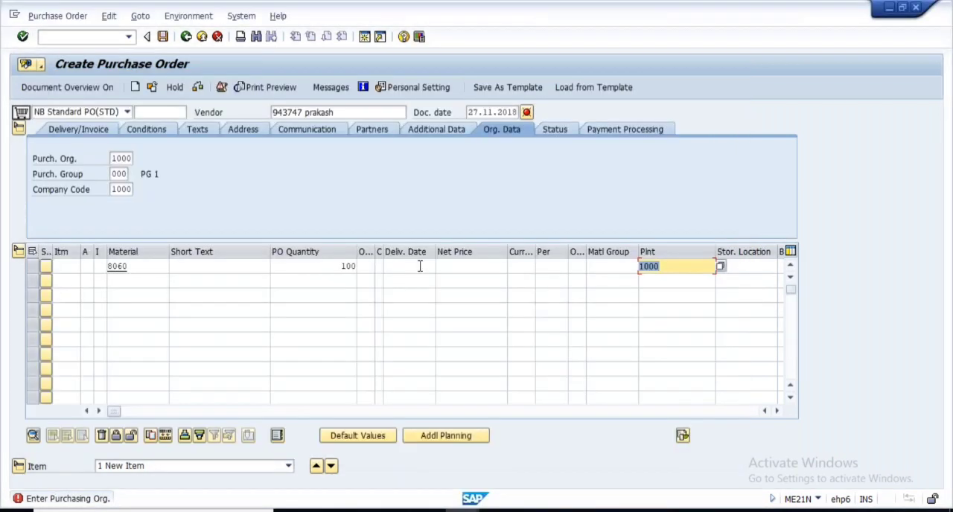
key(Return)
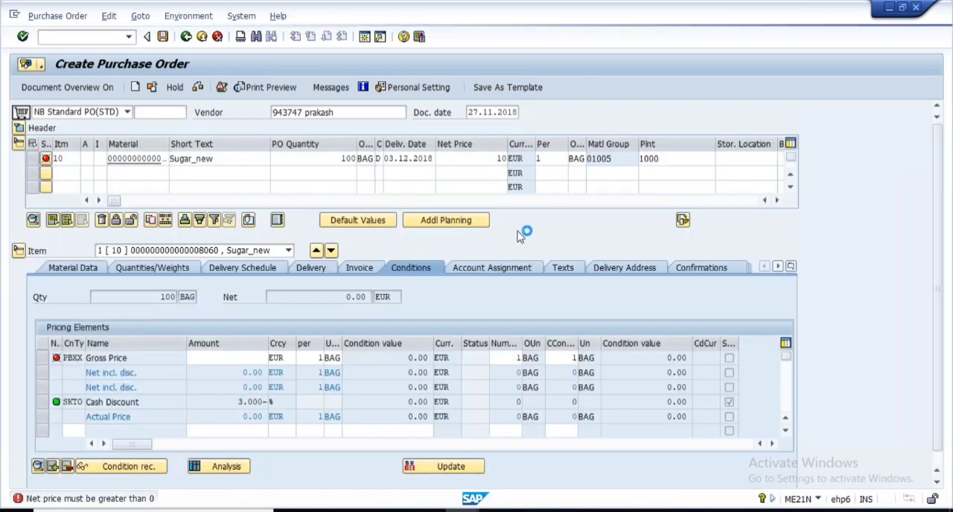
- Show the order header's delivery and invoice data and compare its payment terms with the plant 1000 entry in the Notepad outline
click(19, 128)
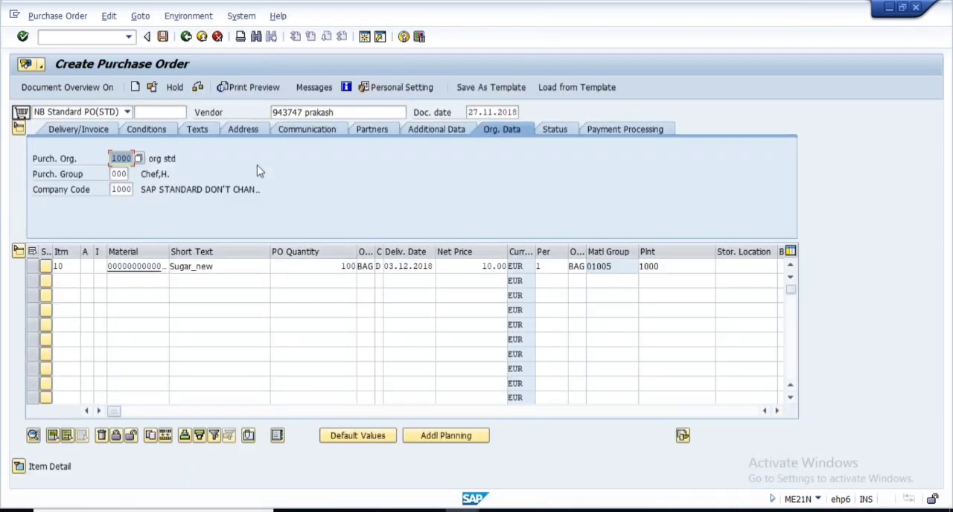
click(617, 131)
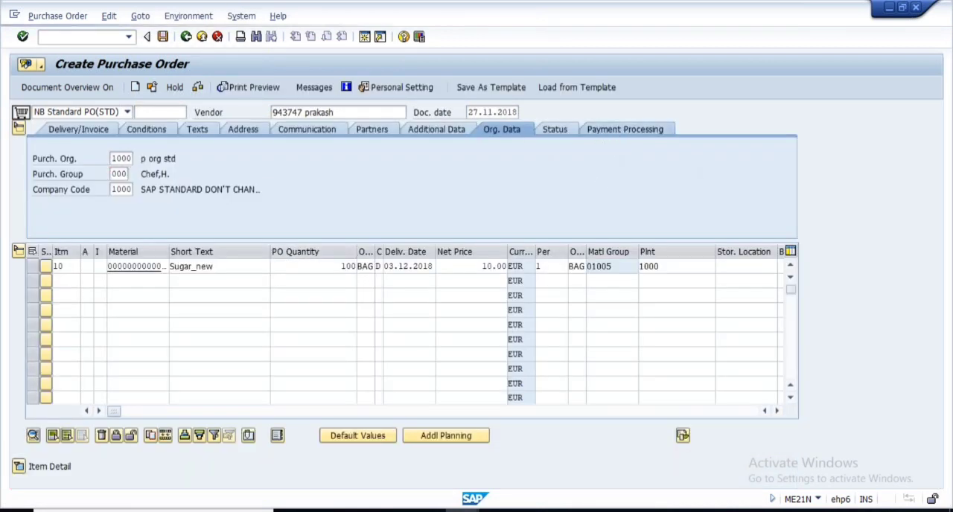
click(77, 131)
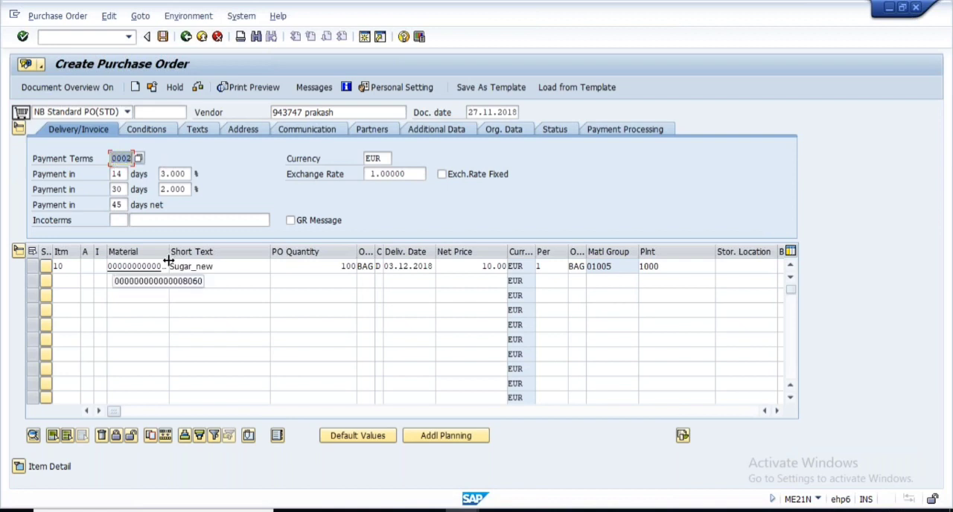
key(alt+Tab)
drag(306, 204, 349, 203)
drag(244, 226, 286, 226)
drag(513, 227, 586, 231)
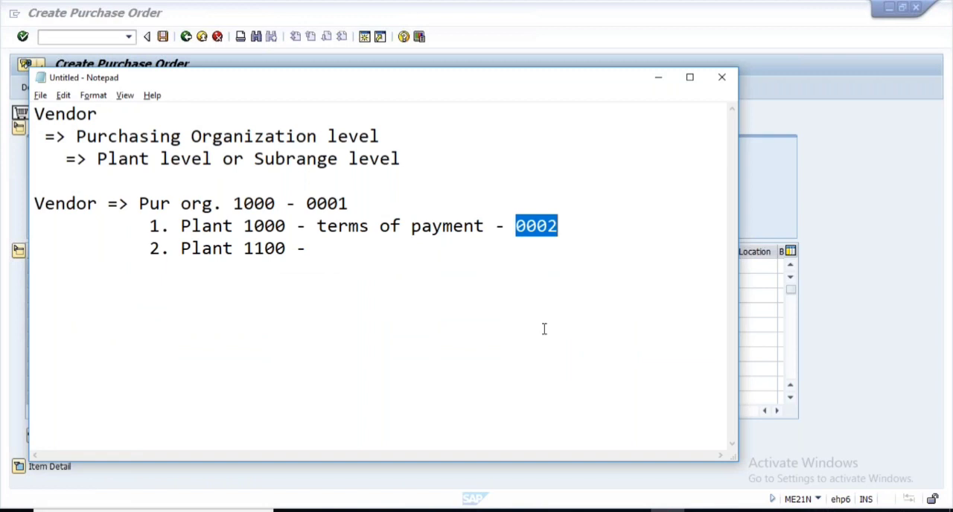
key(alt+Tab)
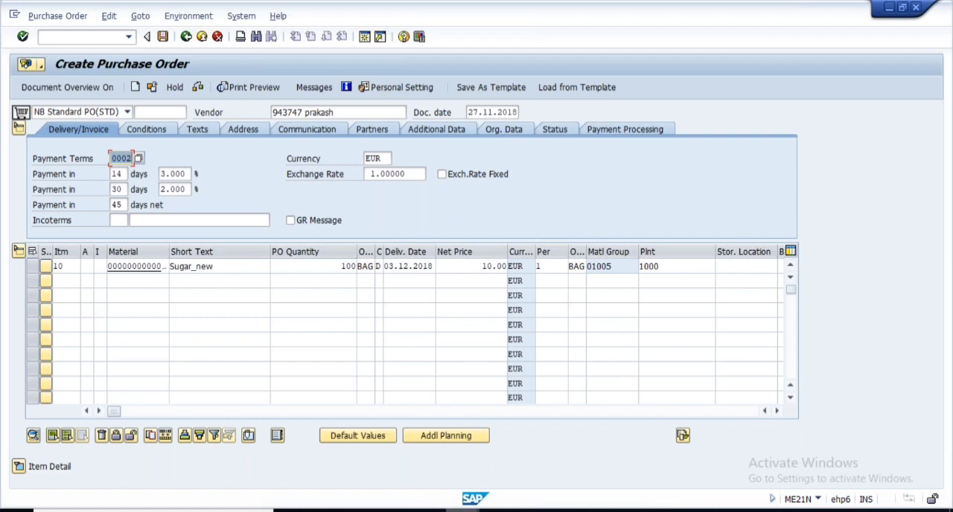
- Switch to the details of vendor account group 0001 and read the field help for the vendor sub-range relevant indicator
click(462, 511)
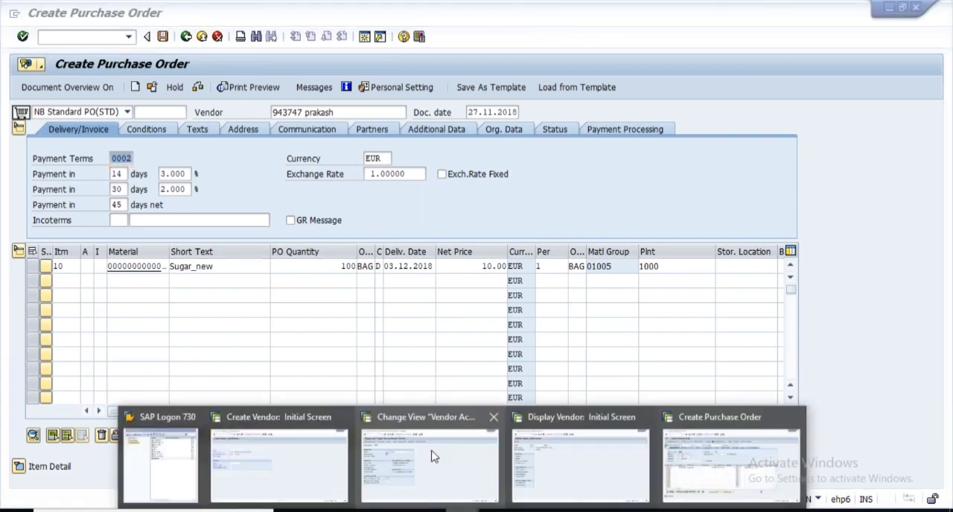
click(434, 457)
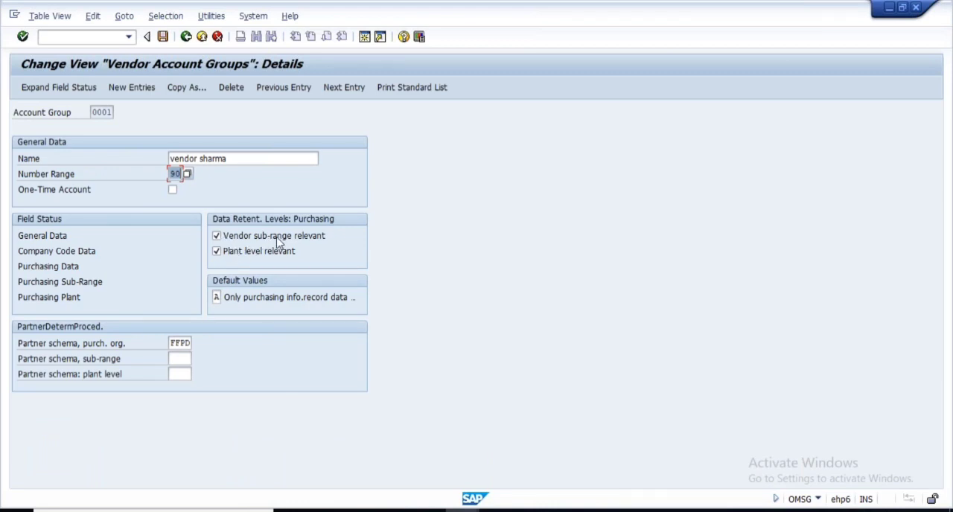
click(218, 236)
key(F1)
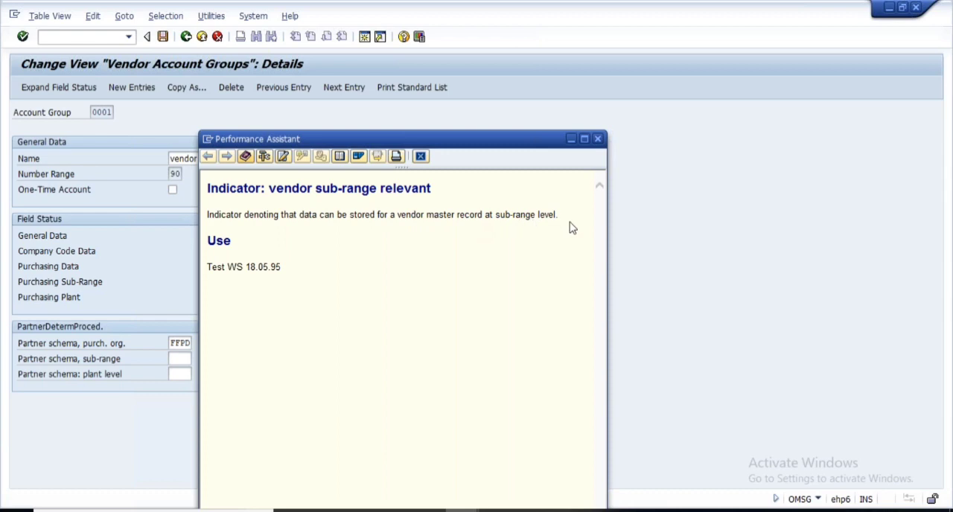
click(597, 138)
- Glance at the vendor display session, return to the vendor account group details and leave the account group configuration
click(461, 510)
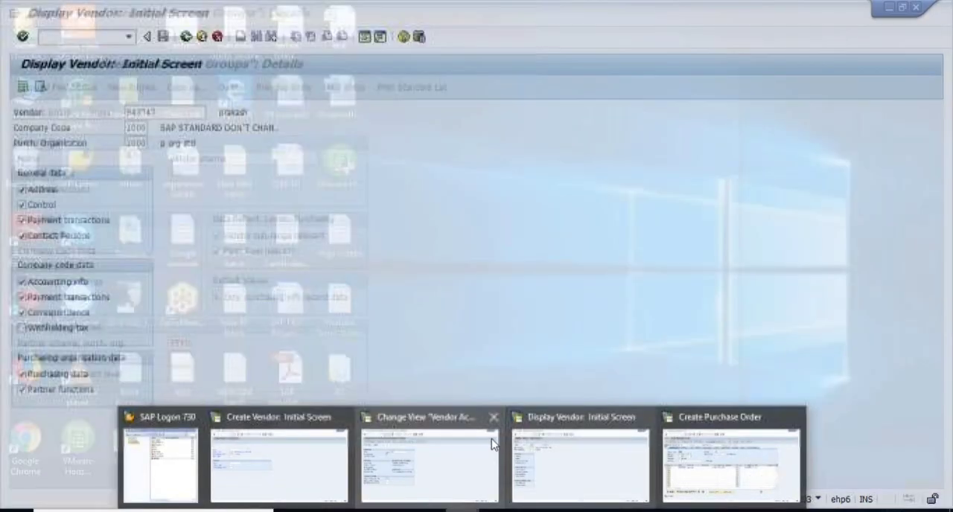
click(517, 450)
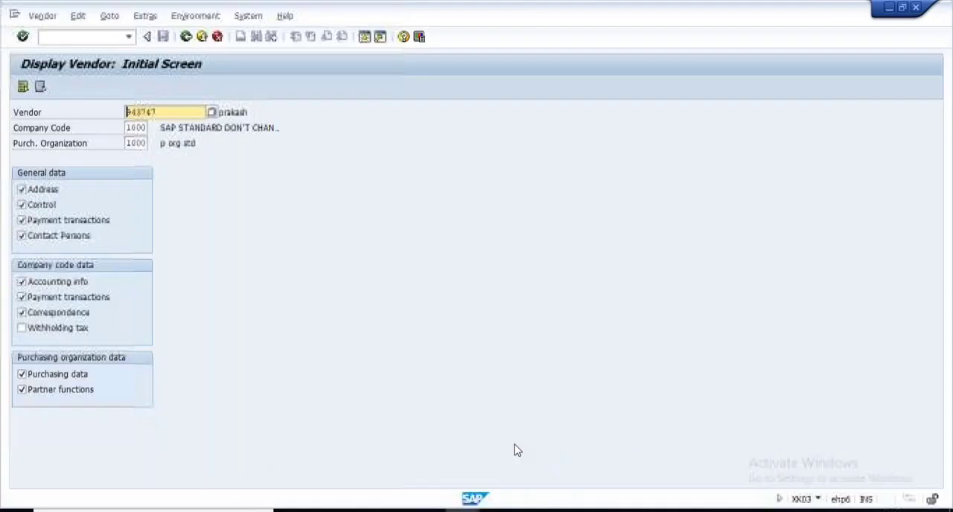
mouse_move(473, 500)
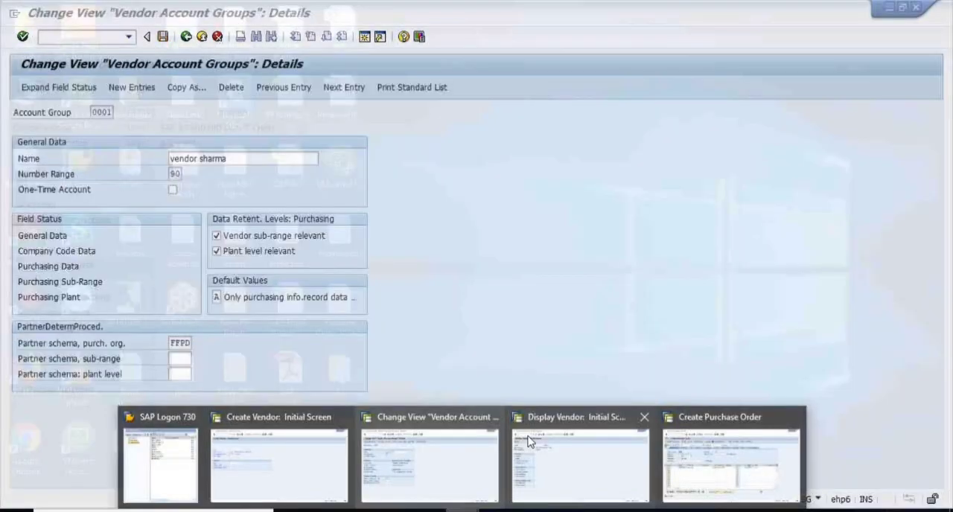
click(430, 461)
click(186, 36)
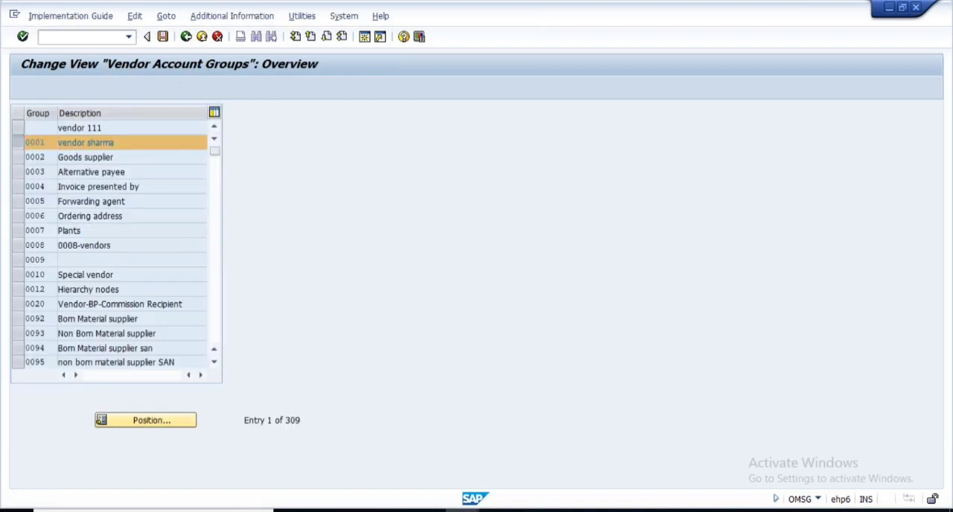
click(186, 36)
- Start creating a vendor for company code 1000 and purchasing organization 1000 with account group 0001
click(118, 326)
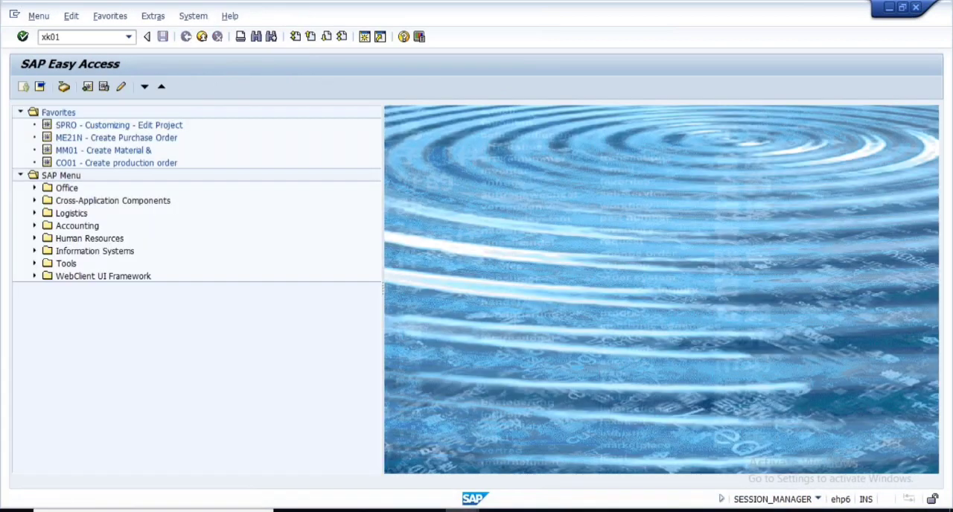
key(Return)
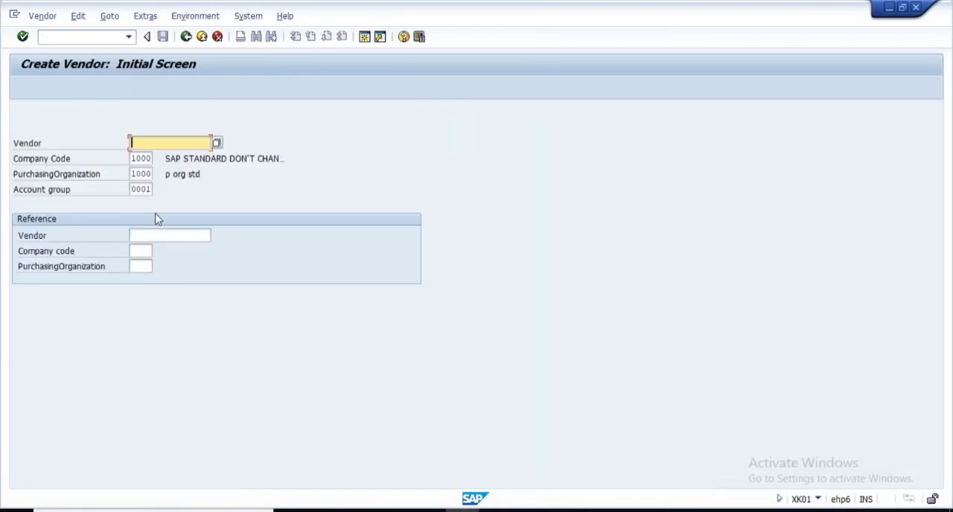
key(Return)
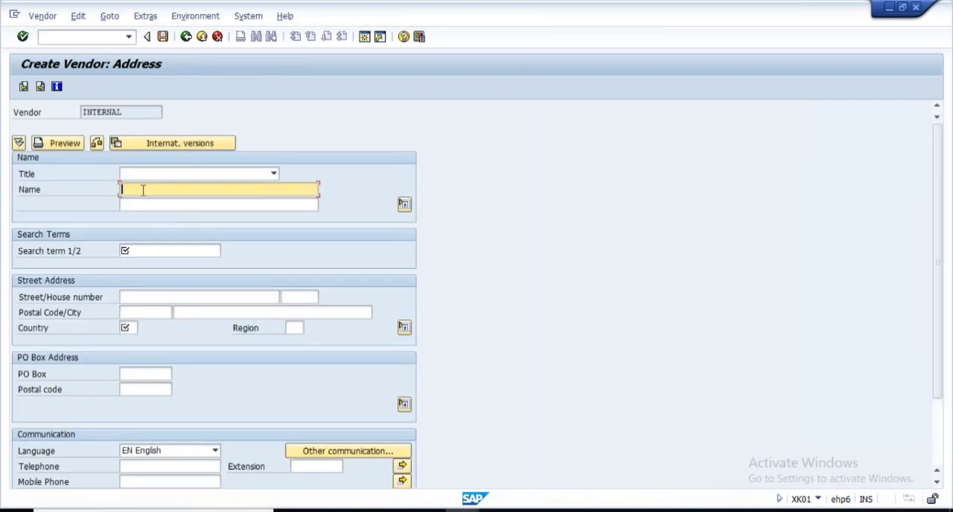
- Enter the vendor's name and search term in the address data, with DE as the country, and confirm
click(143, 191)
click(142, 191)
click(139, 251)
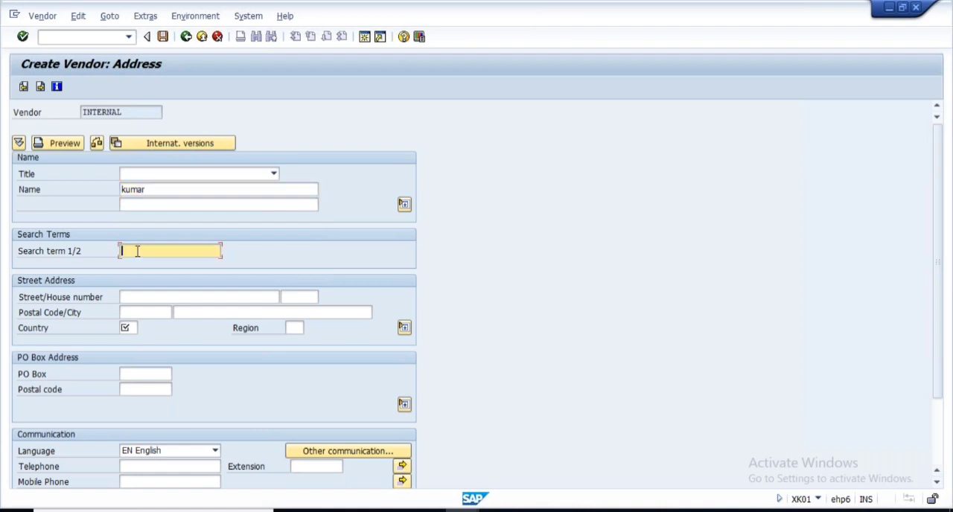
click(125, 327)
text(DE)
key(Return)
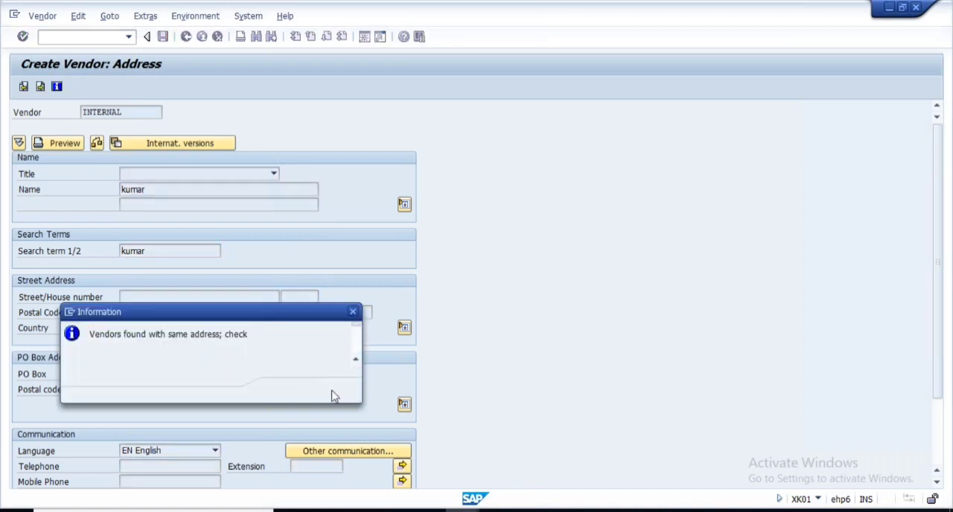
- Try to display one of the existing vendors with the same address, and return to the new vendor's address data
key(Return)
double_click(96, 167)
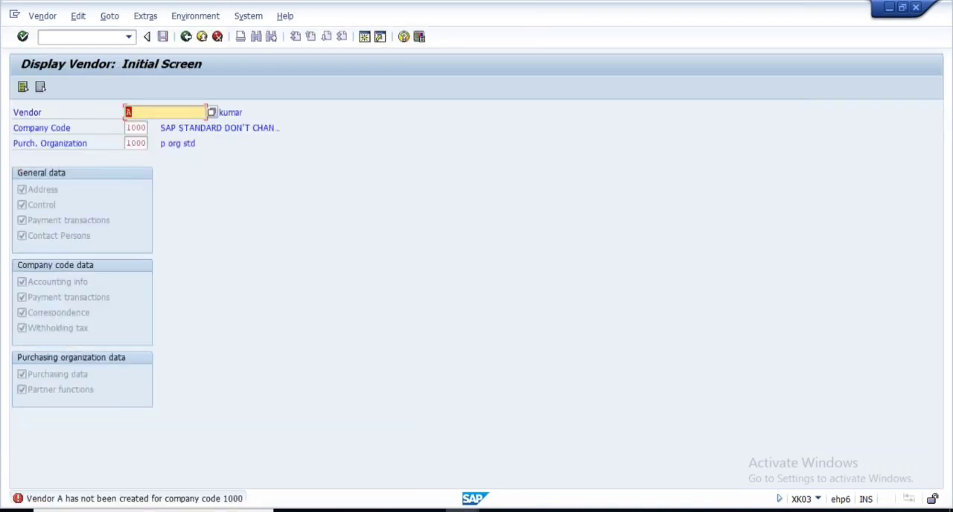
click(185, 38)
click(461, 328)
- Append 123 to the new vendor's name and confirm the address data
click(175, 190)
text(12)
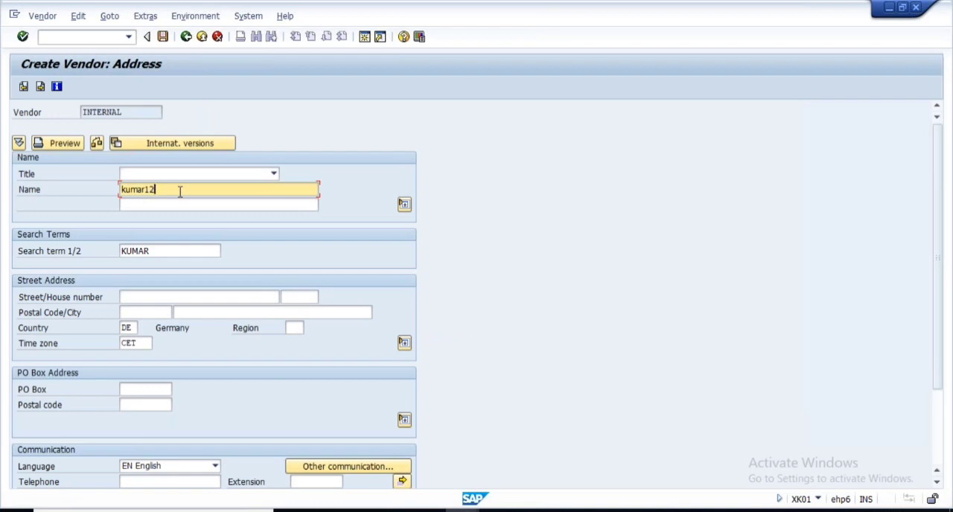
click(157, 254)
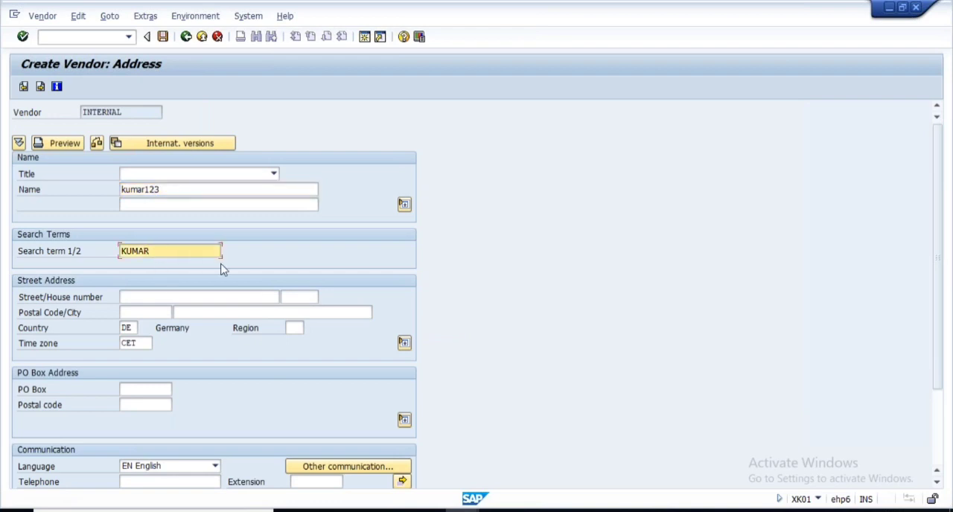
key(Return)
- Set the reconciliation account to 160000, fill in the cash management group, and continue through the company code data to the purchasing data
key(Return)
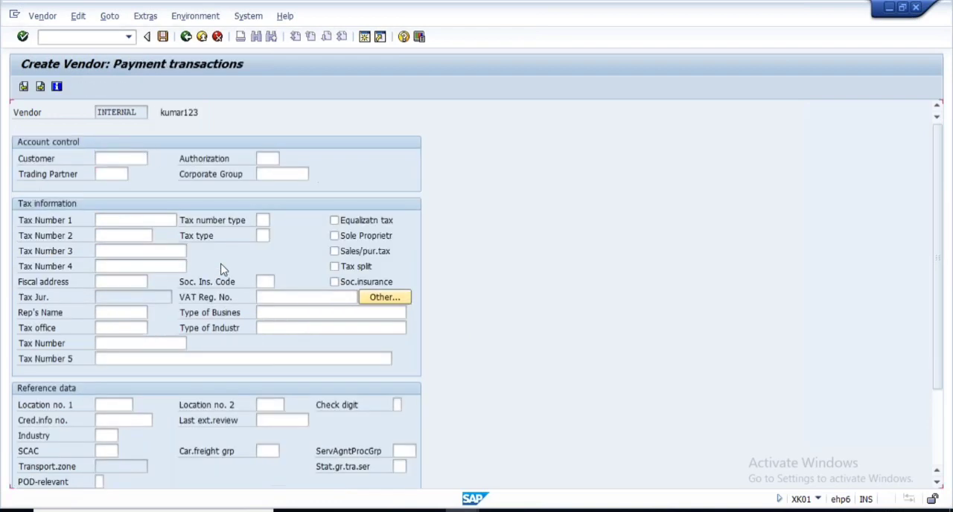
key(Return)
key(Return)
click(103, 174)
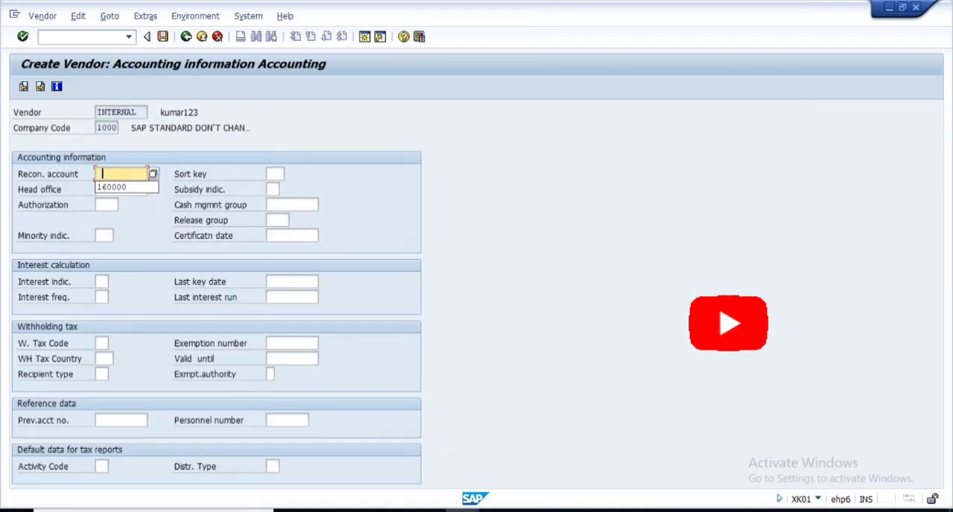
click(129, 188)
click(294, 209)
click(294, 218)
key(Return)
key(Return)
key(Return)
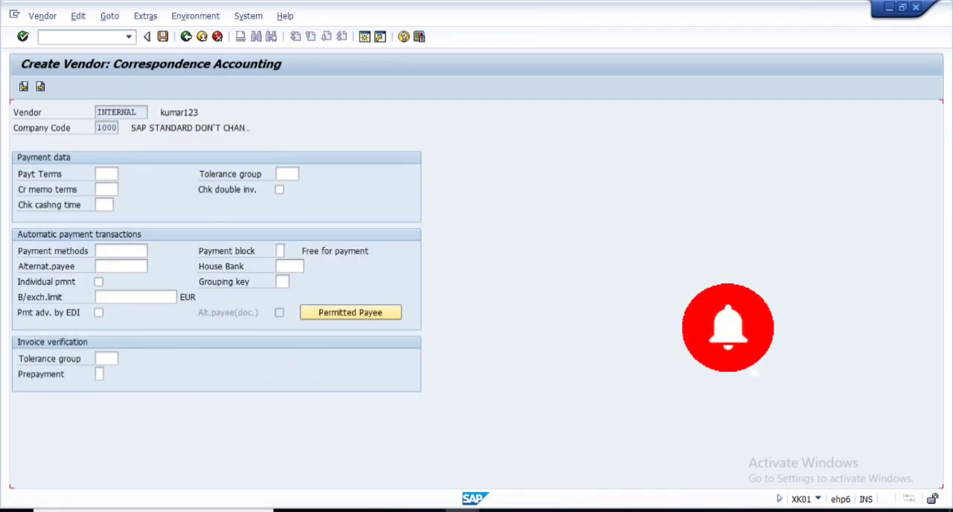
key(Return)
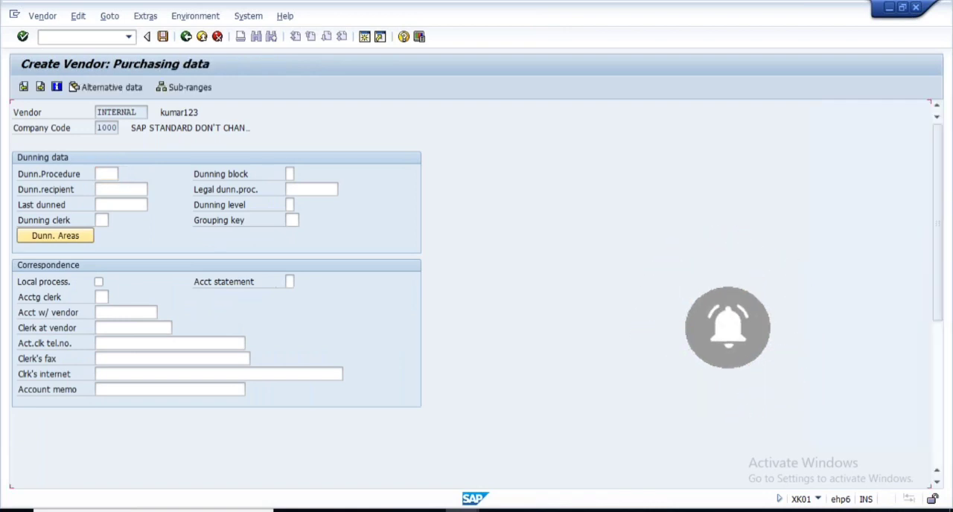
- Set the order currency to EUR and the terms of payment to 0001 in the vendor's purchasing data
text(EUR)
click(127, 189)
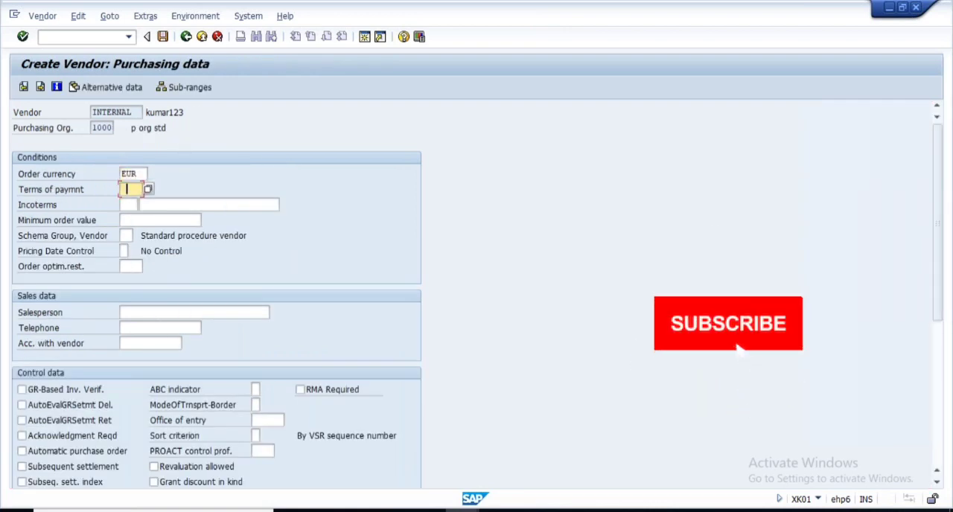
text(0001)
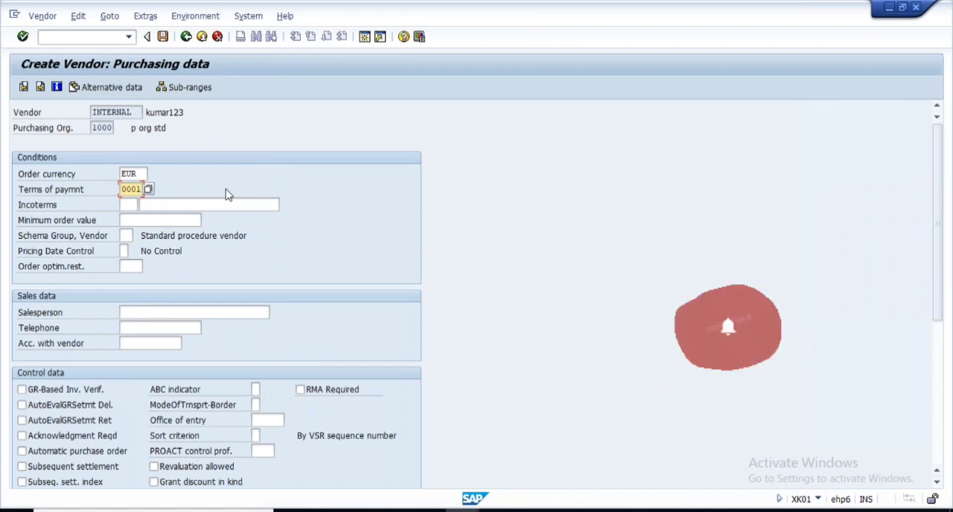
click(150, 19)
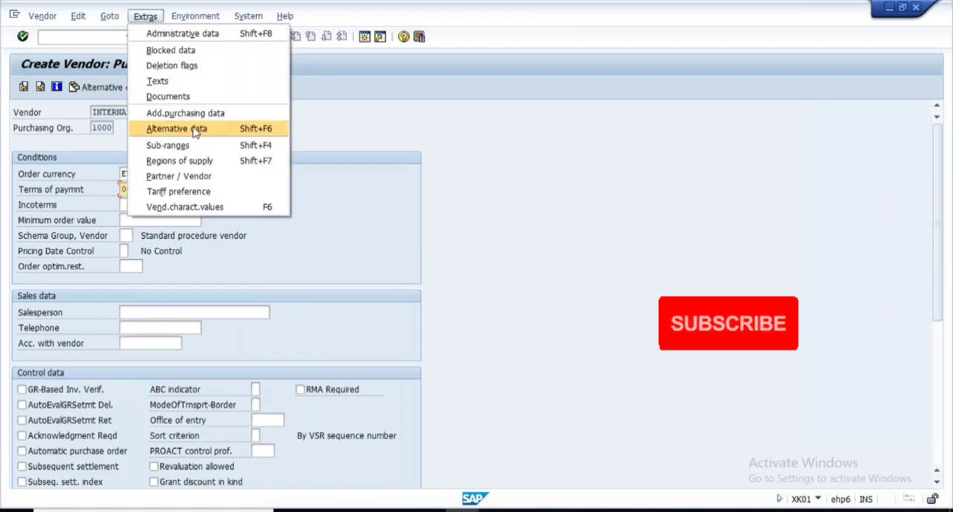
click(190, 131)
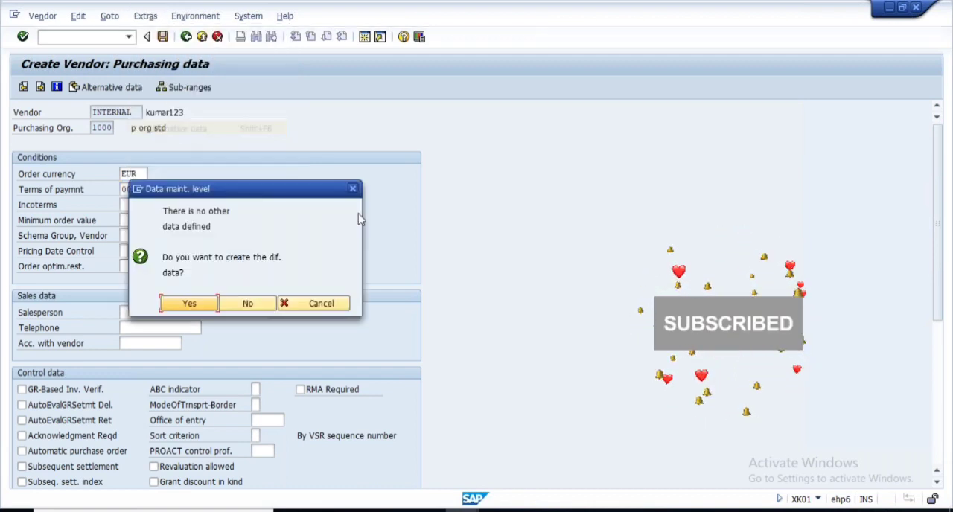
click(189, 304)
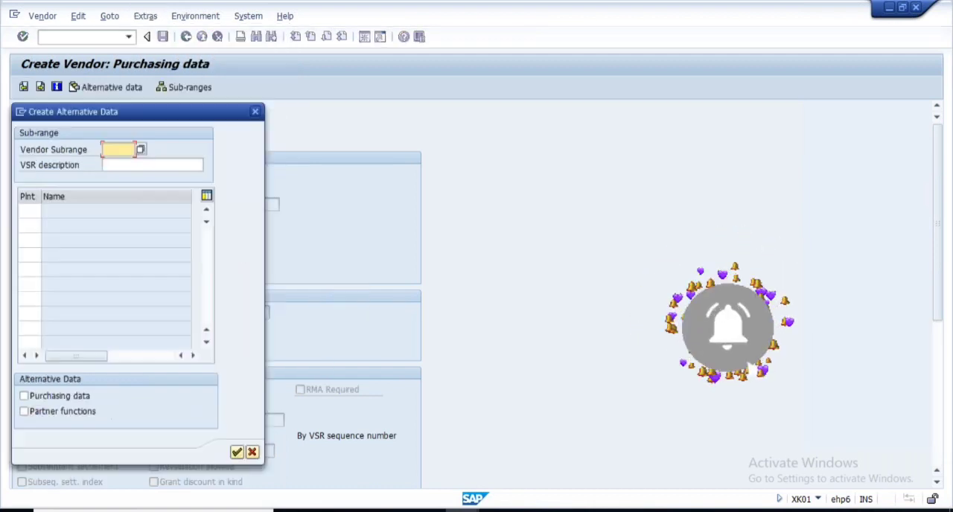
click(141, 150)
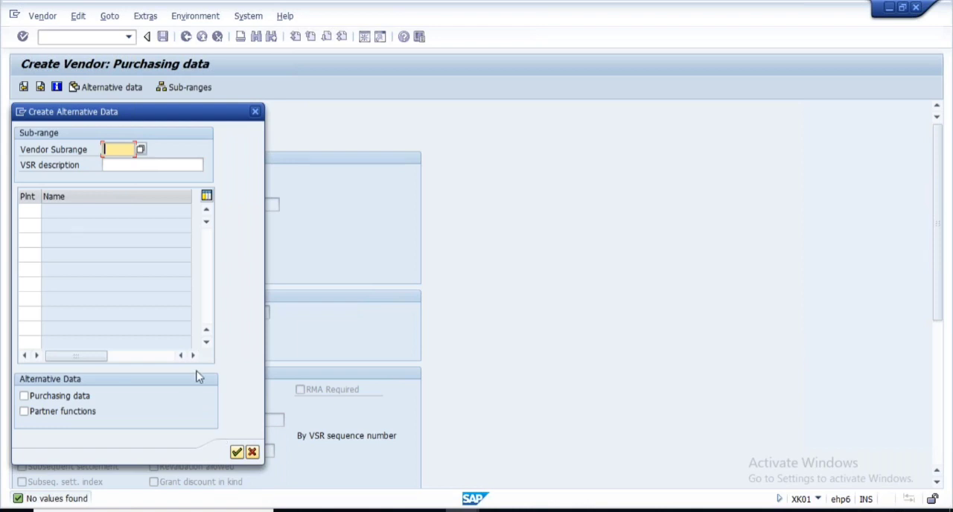
click(251, 452)
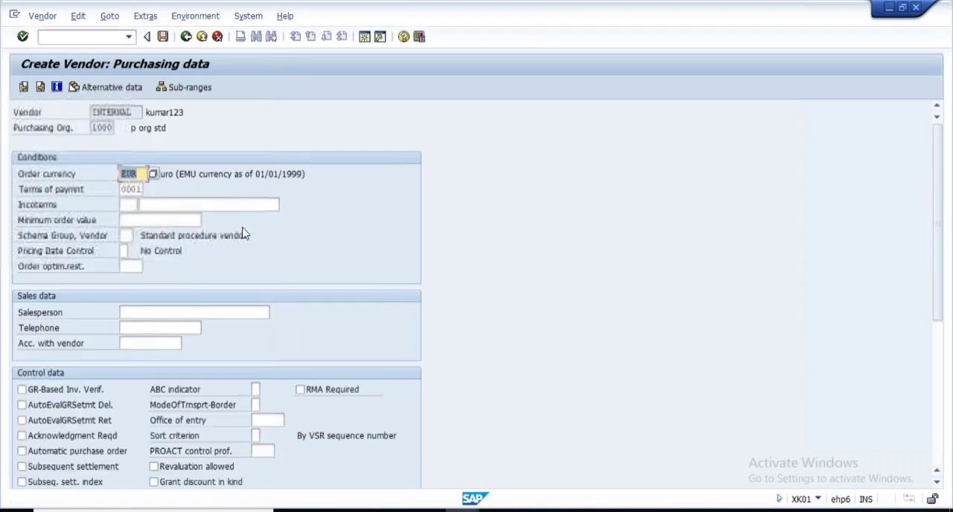
- Add a vendor sub-range named glue with the description glue
click(192, 89)
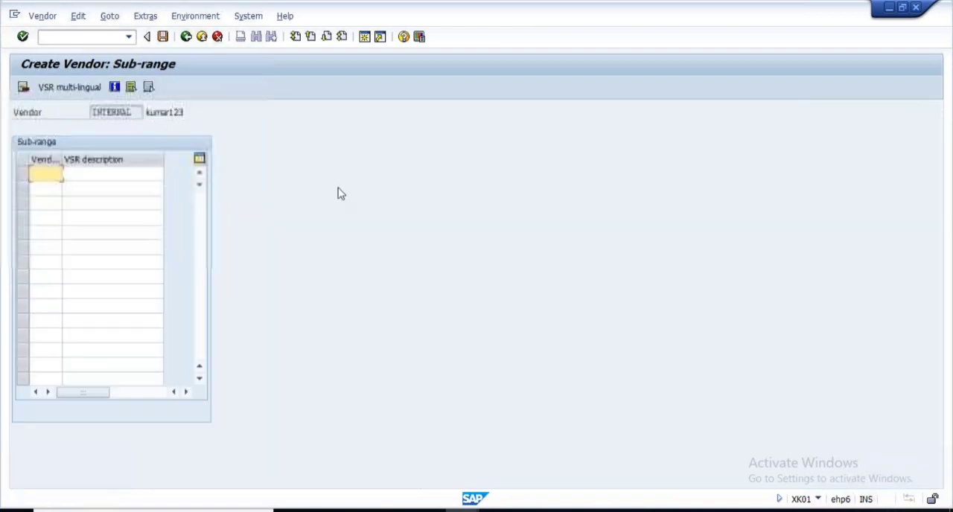
key(BackSpace)
click(54, 187)
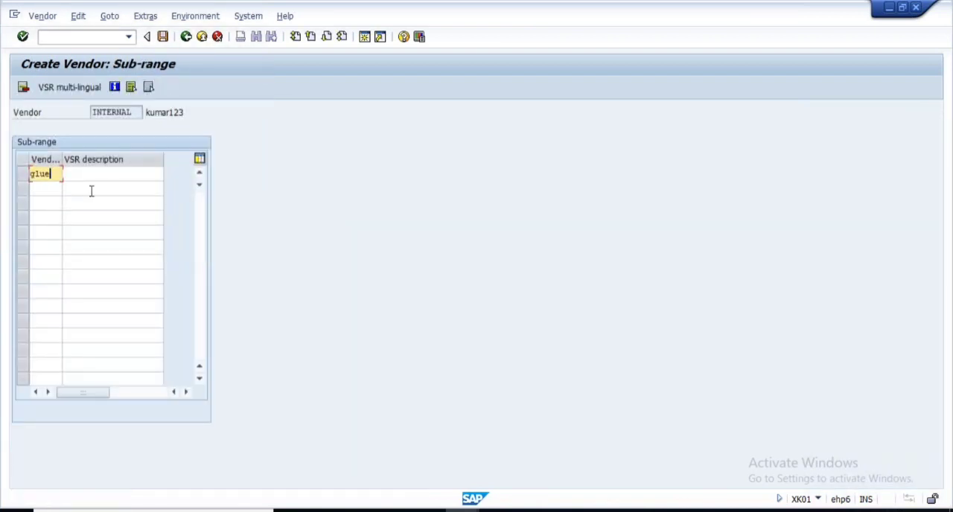
click(90, 176)
text(glue)
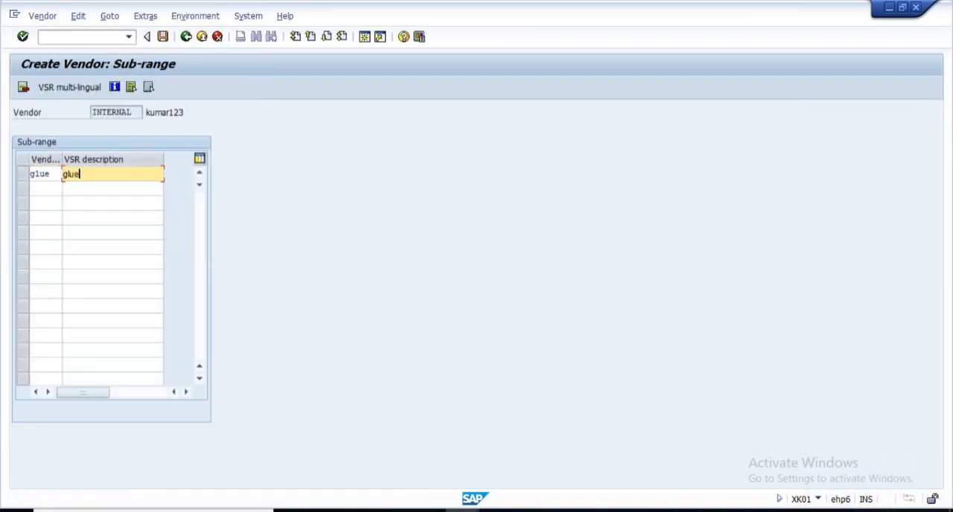
- Add a second vendor sub-range named paint with the description paint, and return to the purchasing data
click(35, 190)
key(BackSpace)
click(41, 212)
click(100, 188)
key(BackSpace)
click(82, 212)
key(Return)
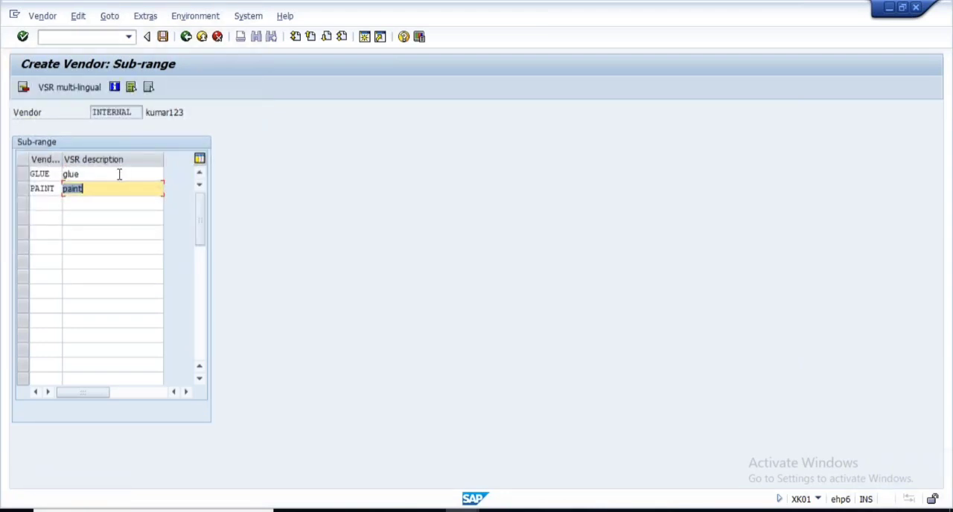
click(186, 37)
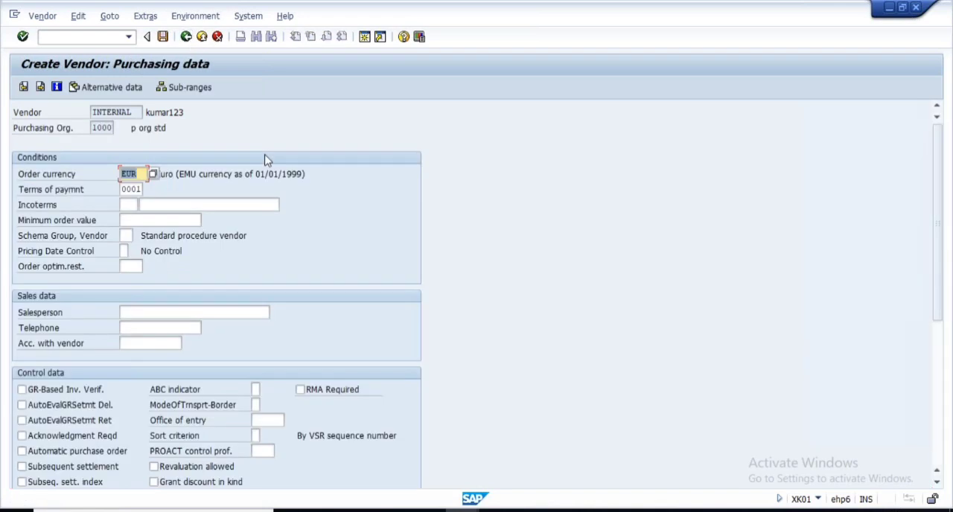
- Create alternative data for vendor sub-range GLUE, covering both purchasing data and partner functions
click(111, 90)
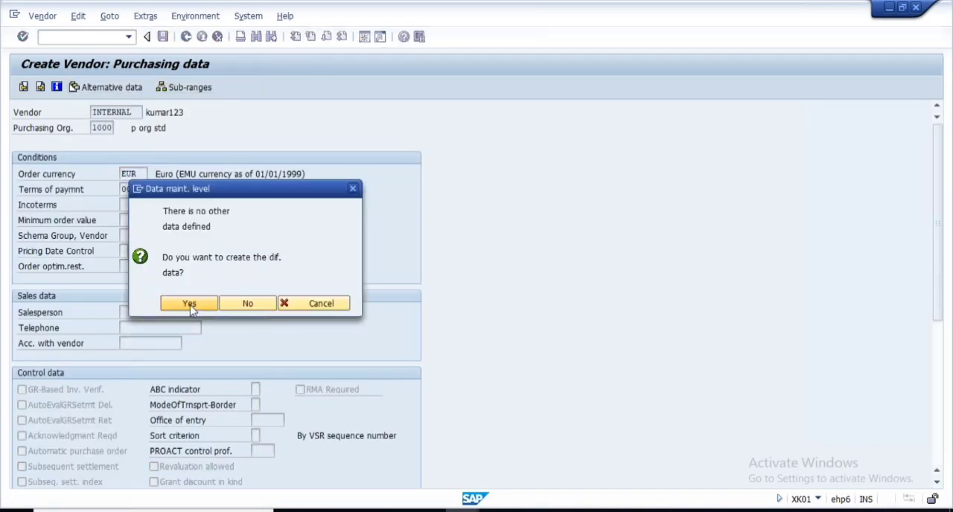
click(189, 303)
click(142, 151)
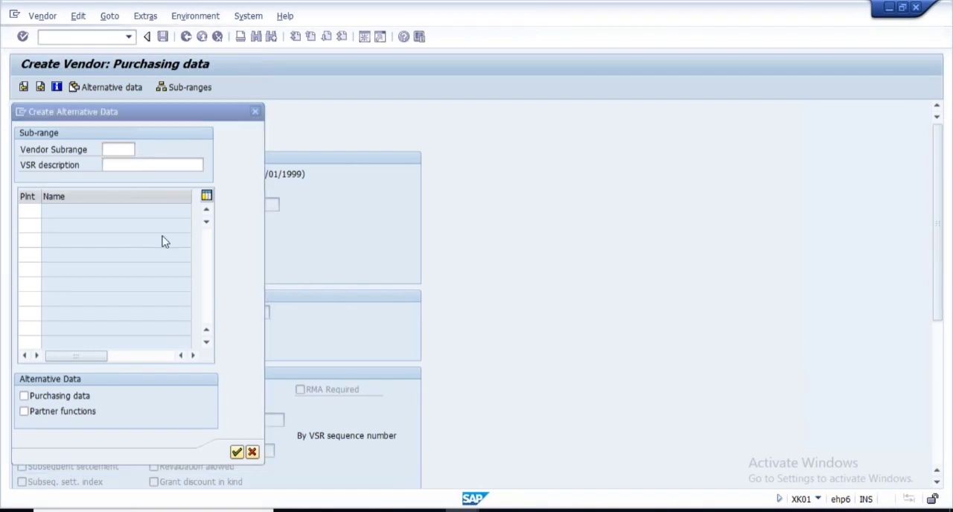
double_click(60, 192)
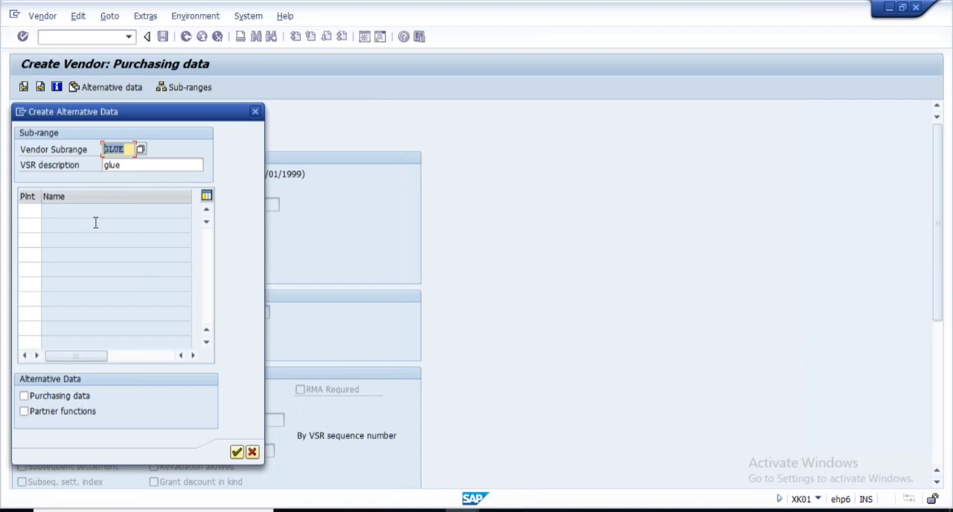
click(52, 399)
click(45, 413)
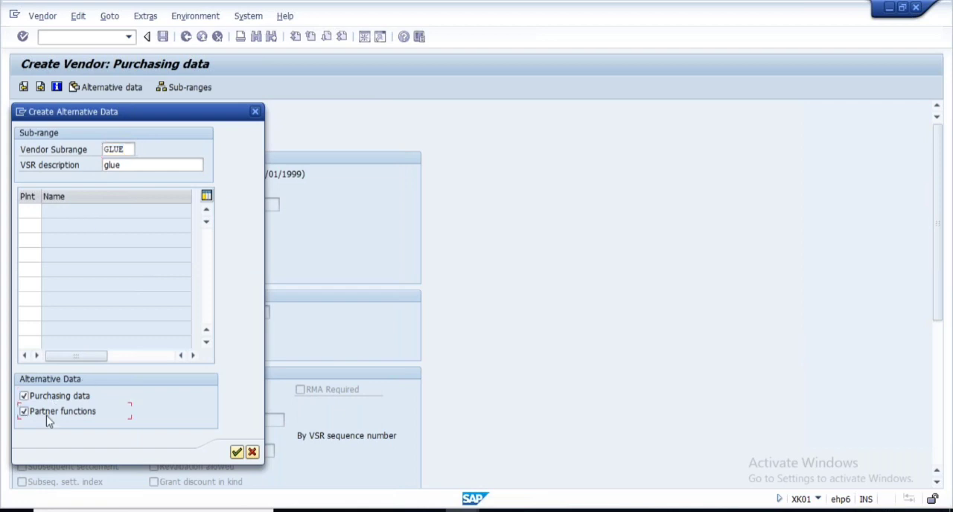
click(235, 452)
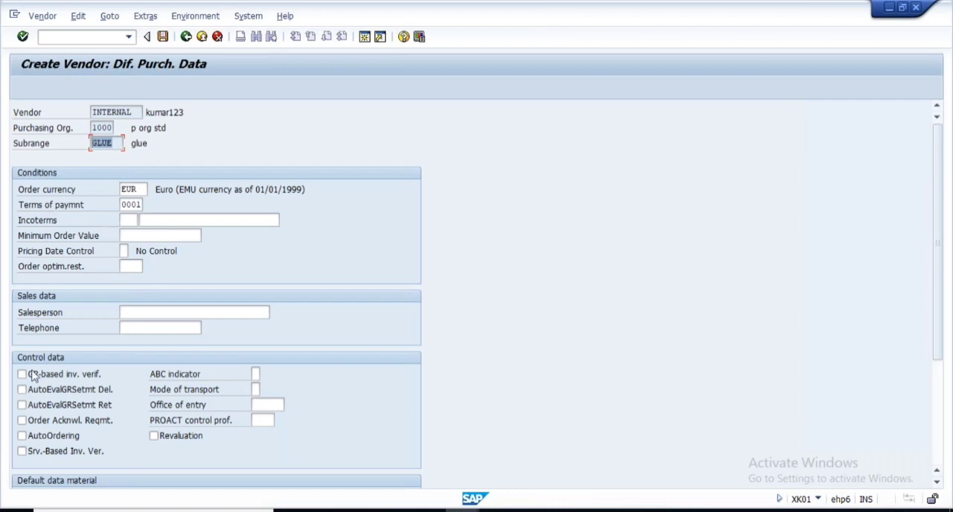
click(137, 190)
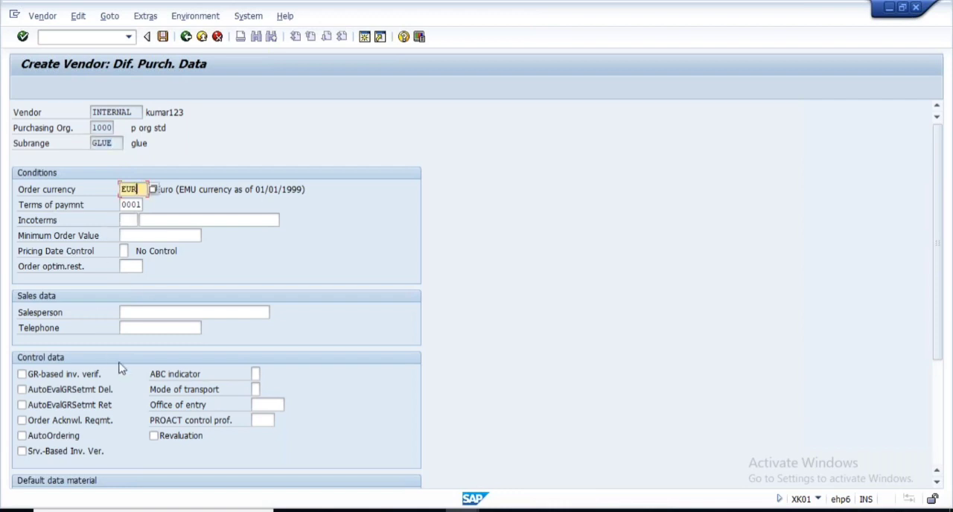
click(129, 221)
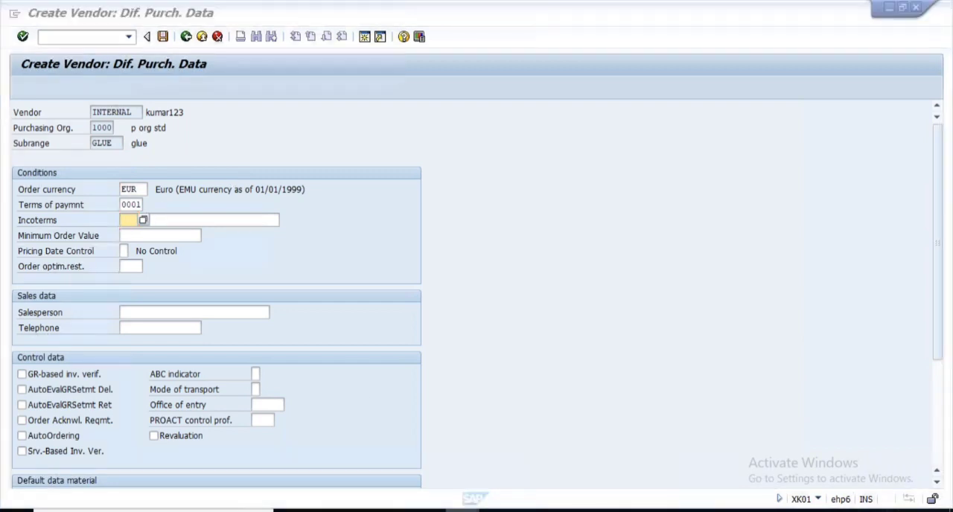
- Switch to the vendor account groups overview and open the details of group 0001 to examine its purchasing data retention levels
click(473, 496)
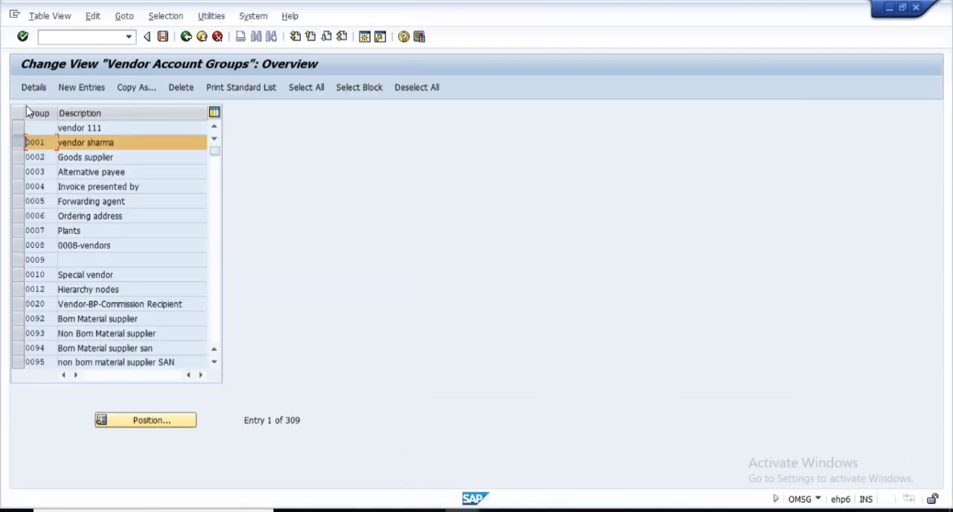
click(34, 88)
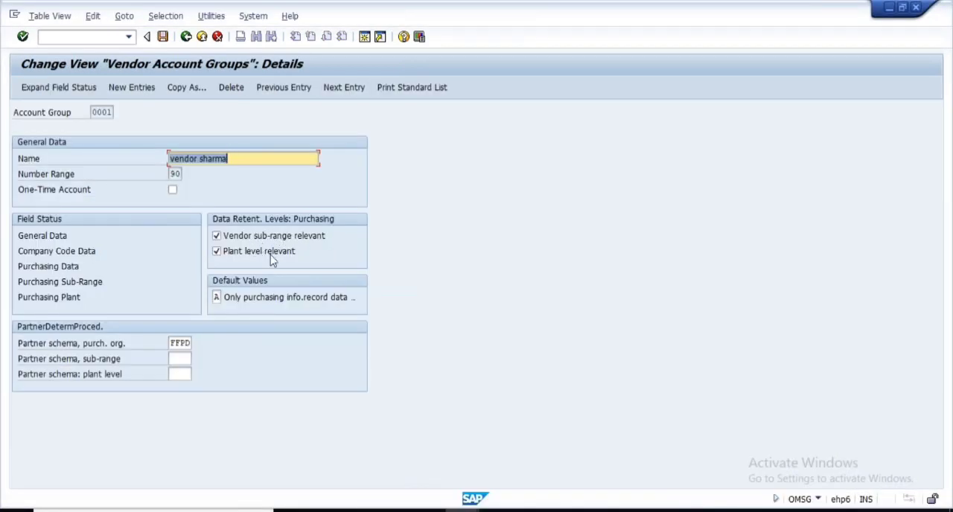
click(218, 253)
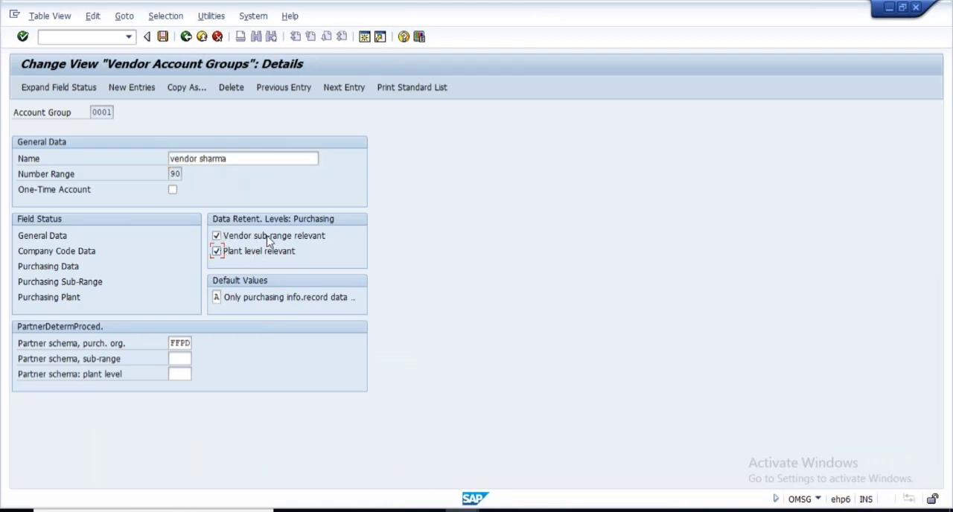
- Switch to the Vendor Master - Customization presentation in PowerPoint and start the slide show from the Partner Roles for Vendor Master slide
click(463, 510)
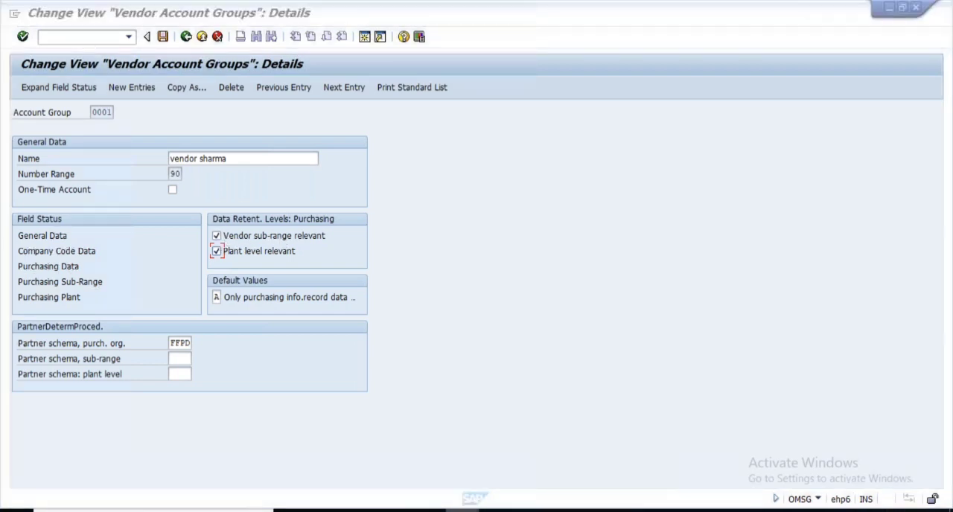
click(720, 458)
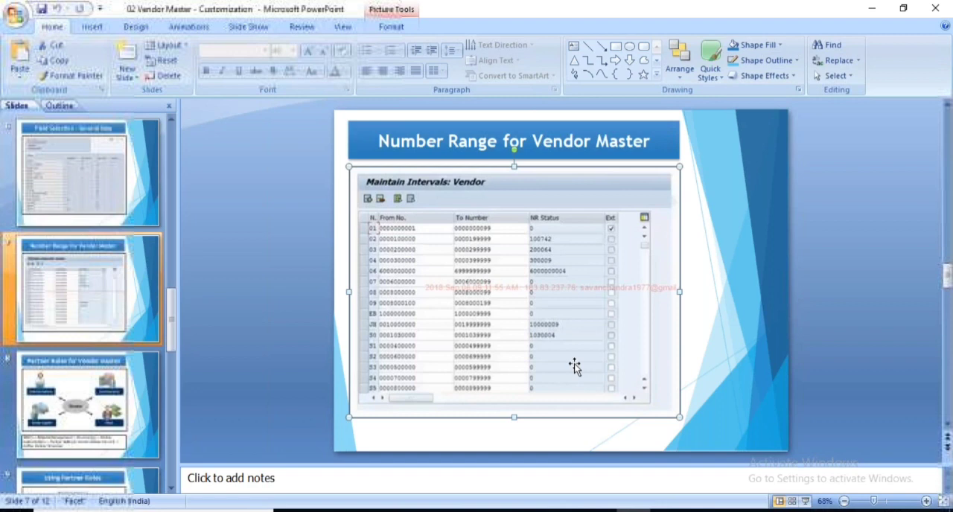
scroll(575, 366, down, 1)
scroll(139, 287, down, 2)
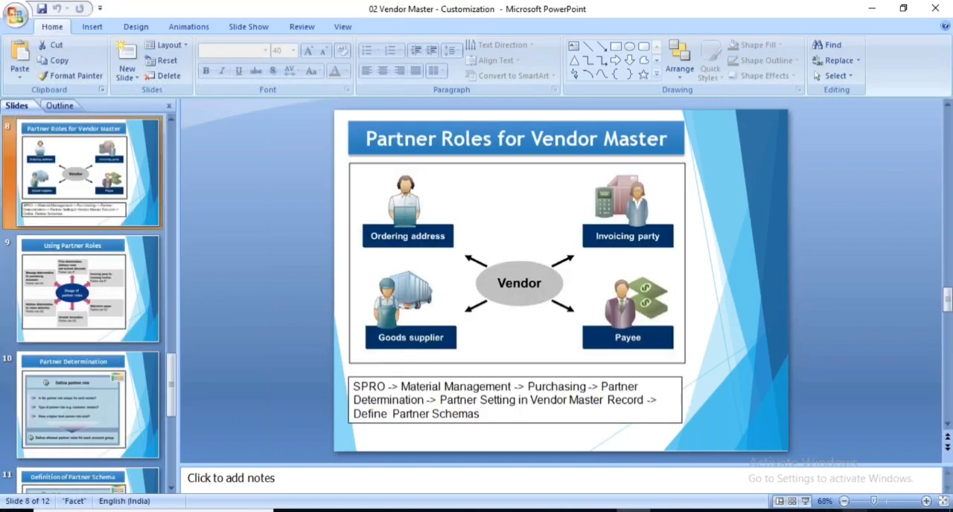
click(805, 501)
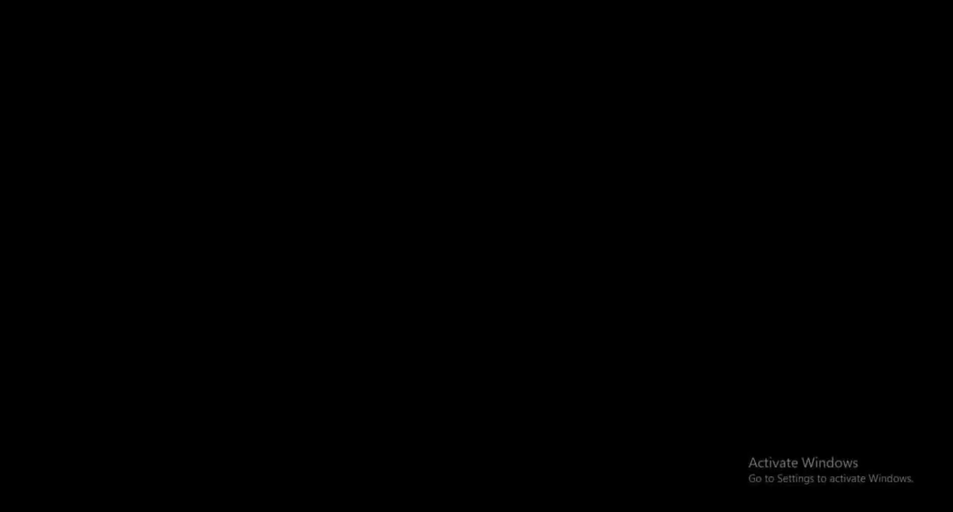
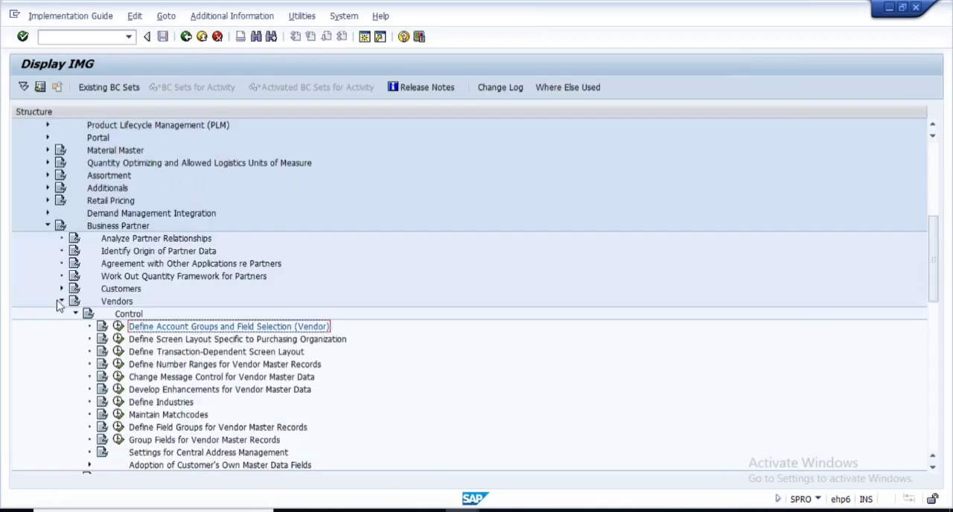
- Collapse the Vendors, Business Partner and Logistics - General nodes in the implementation guide structure
click(59, 303)
click(47, 226)
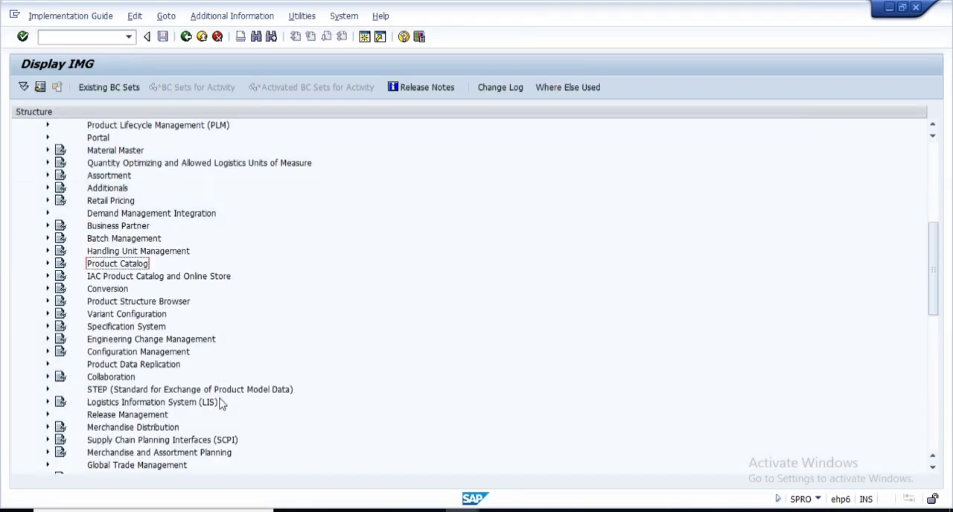
scroll(132, 323, down, 3)
scroll(132, 323, up, 4)
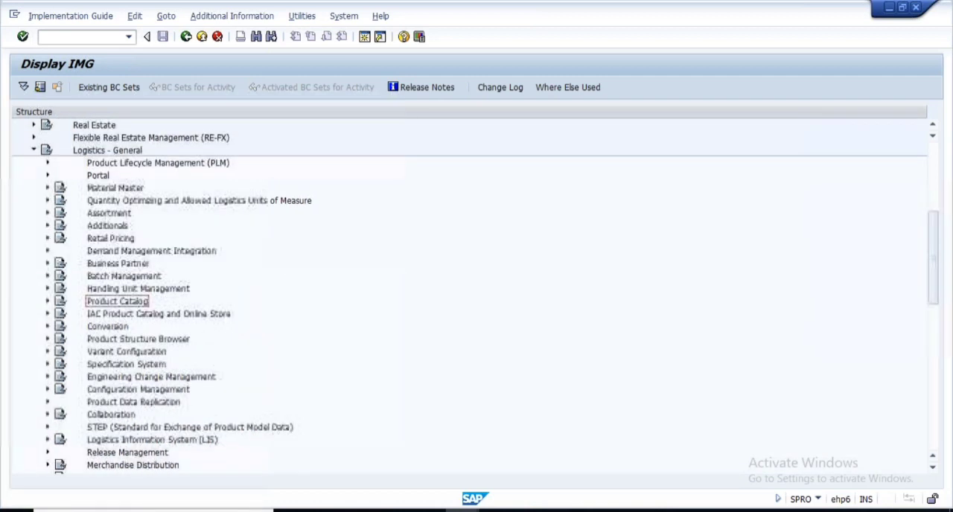
click(34, 151)
scroll(167, 369, down, 2)
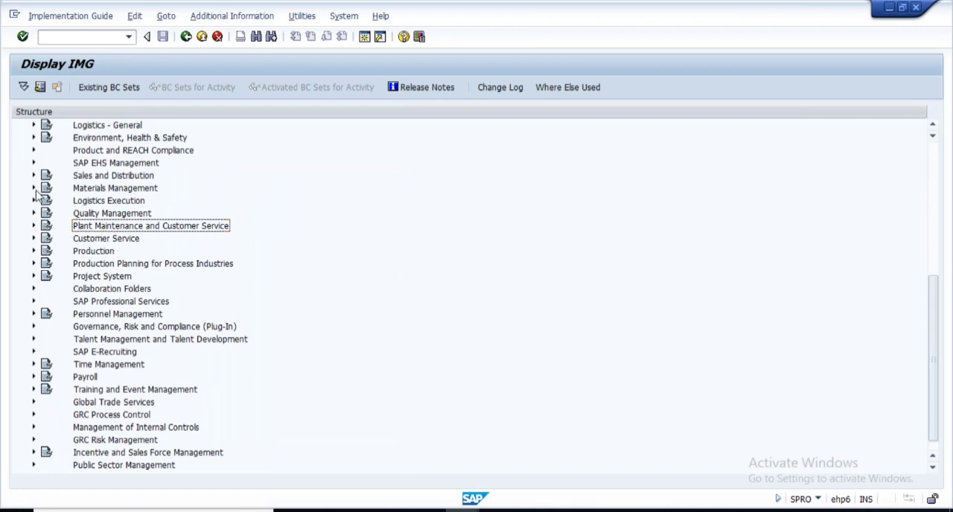
- Open the Define Partner Roles activity under Materials Management, Purchasing, Partner Determination, Partner Roles
click(34, 189)
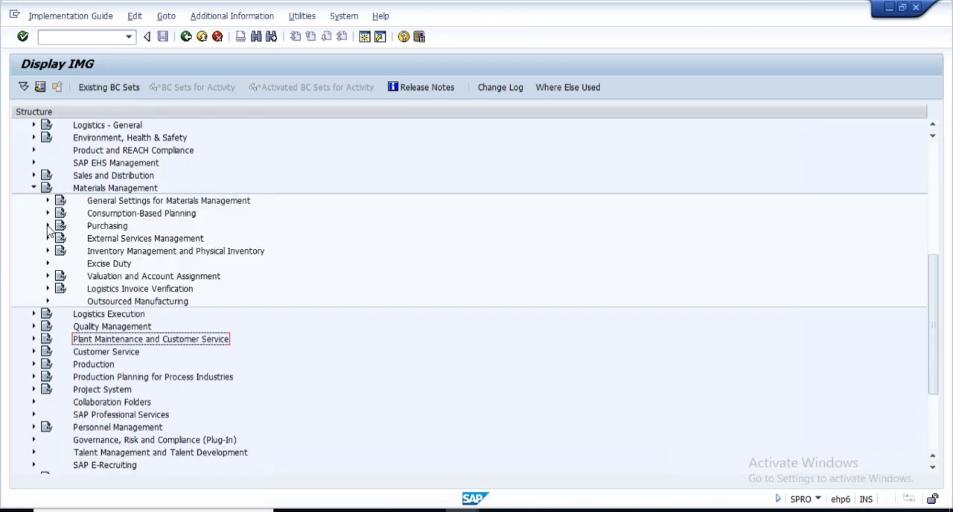
click(48, 226)
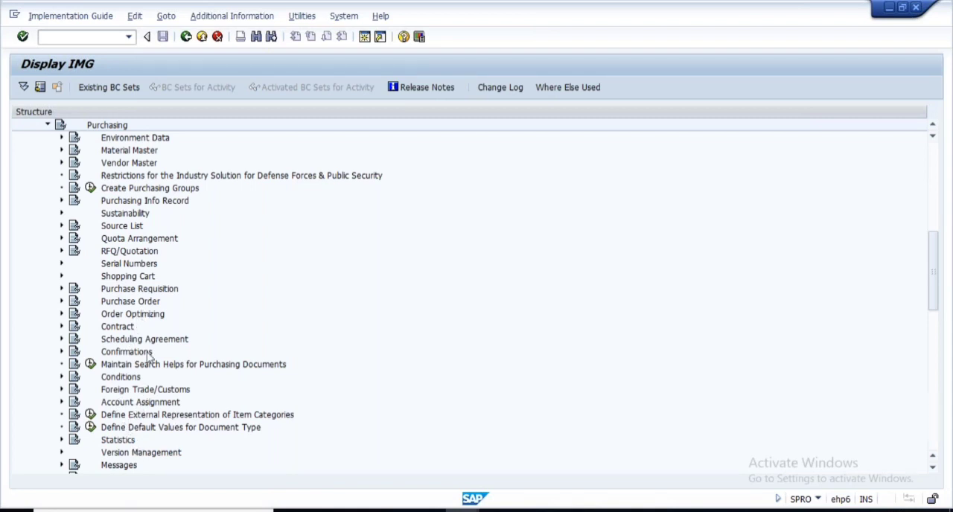
scroll(195, 414, down, 4)
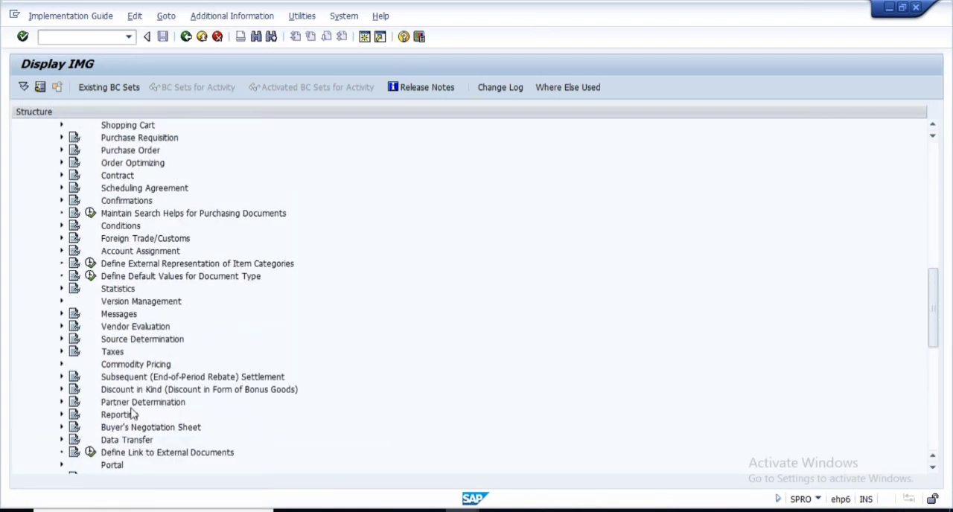
click(61, 403)
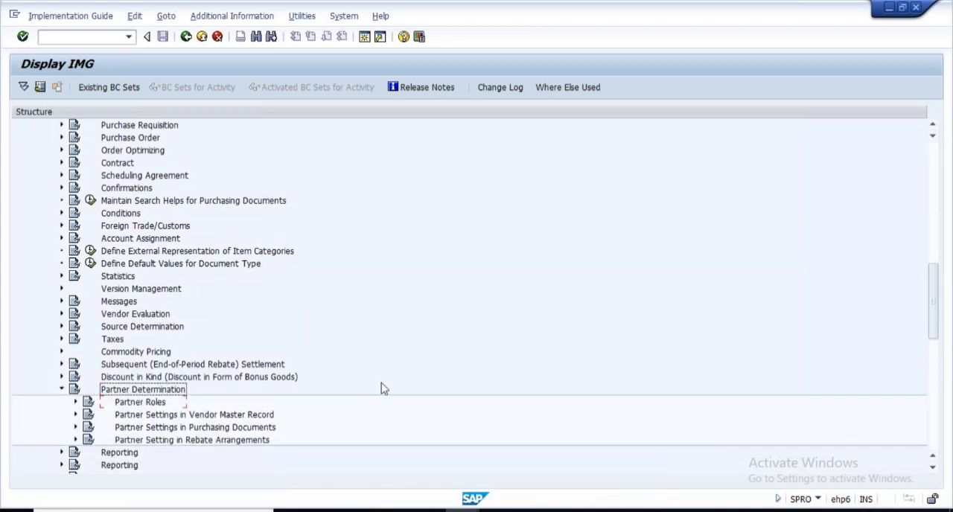
scroll(384, 388, down, 1)
key(ctrl+f)
drag(171, 137, 34, 137)
click(668, 510)
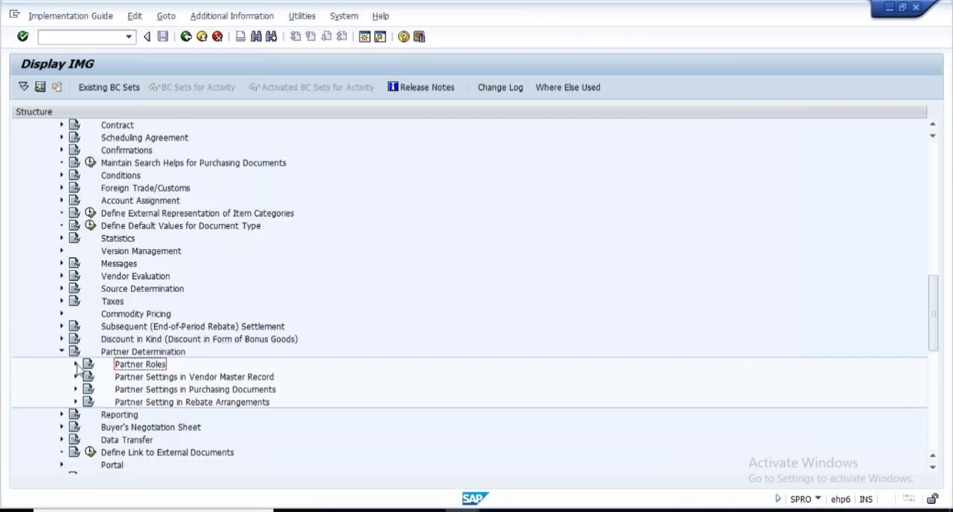
click(76, 364)
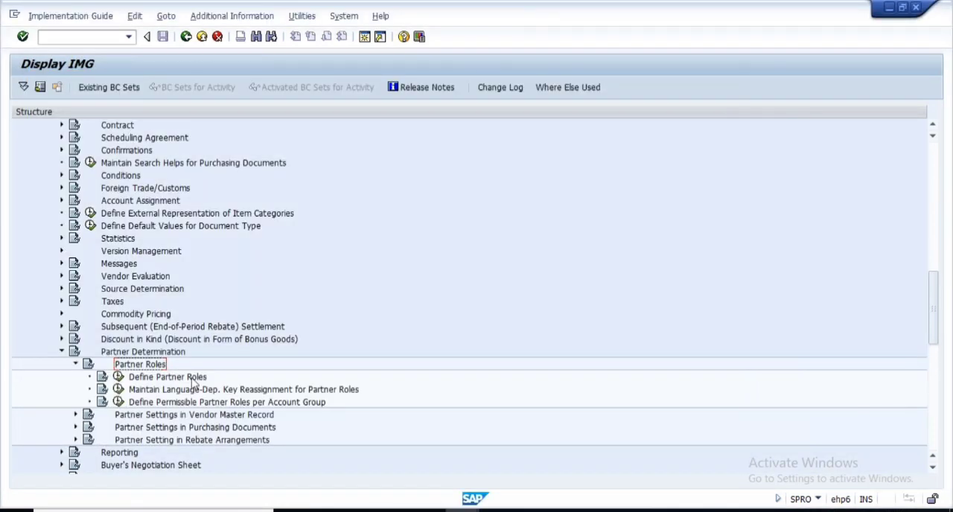
click(118, 377)
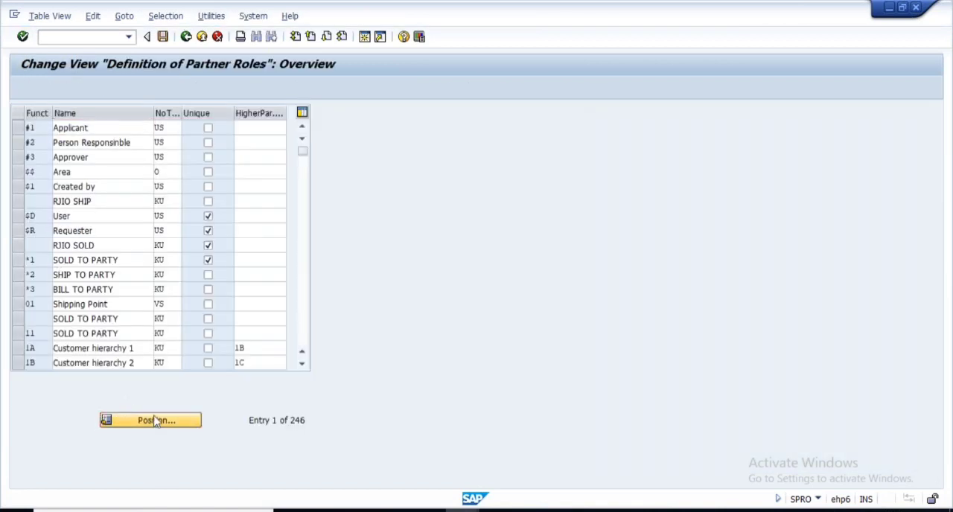
- Position the partner roles list at partner function VN to examine the Vendor role
click(155, 421)
text(v)
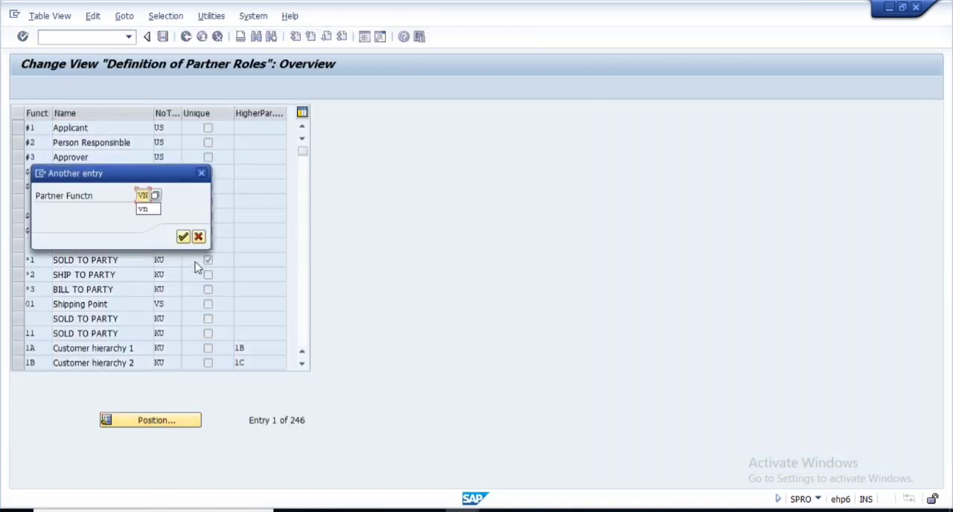
click(183, 237)
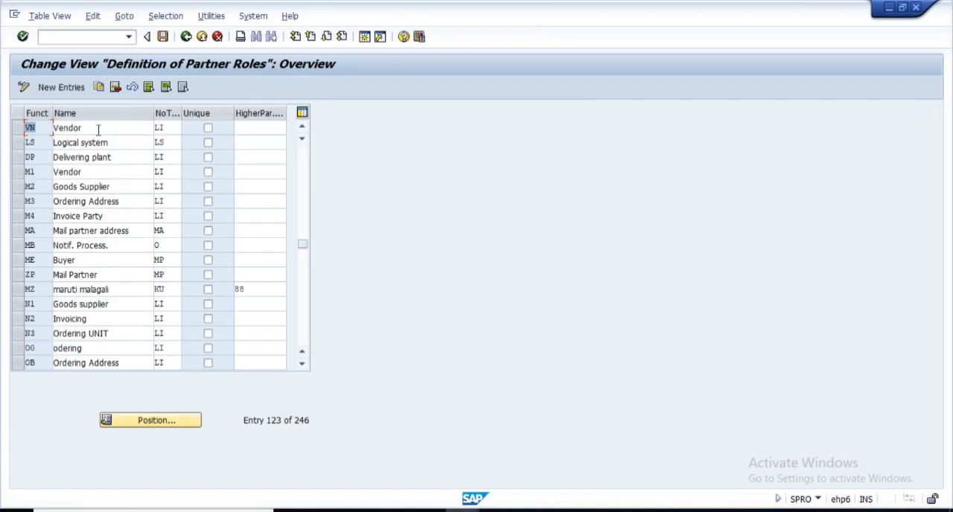
drag(99, 130, 49, 141)
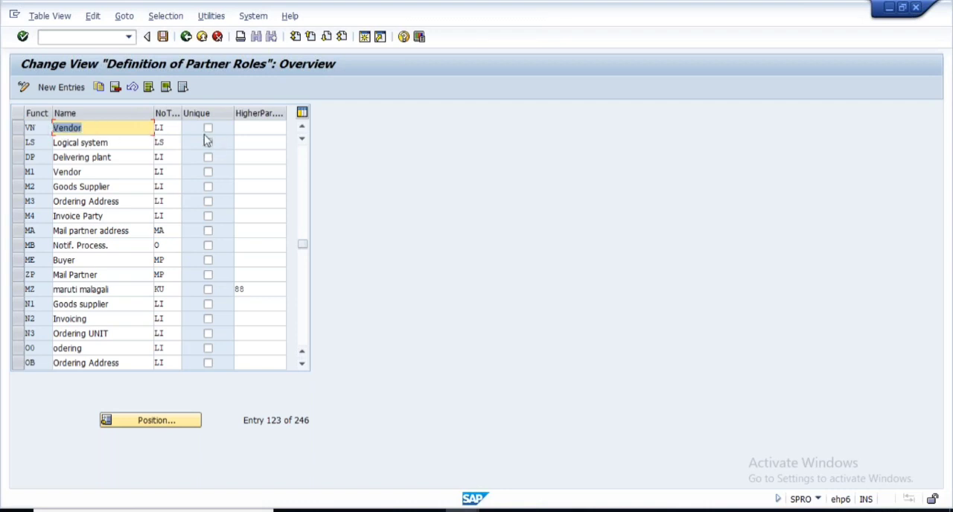
- Review the Partner Determination slide in PowerPoint, and view the possible partner number types for the Vendor role in SAP
click(174, 128)
click(634, 511)
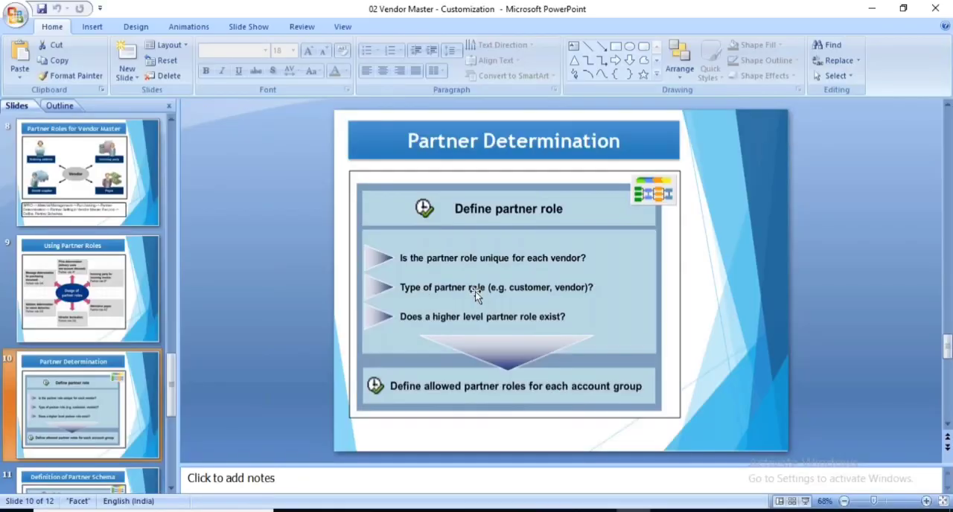
key(shift+F5)
key(alt+Tab)
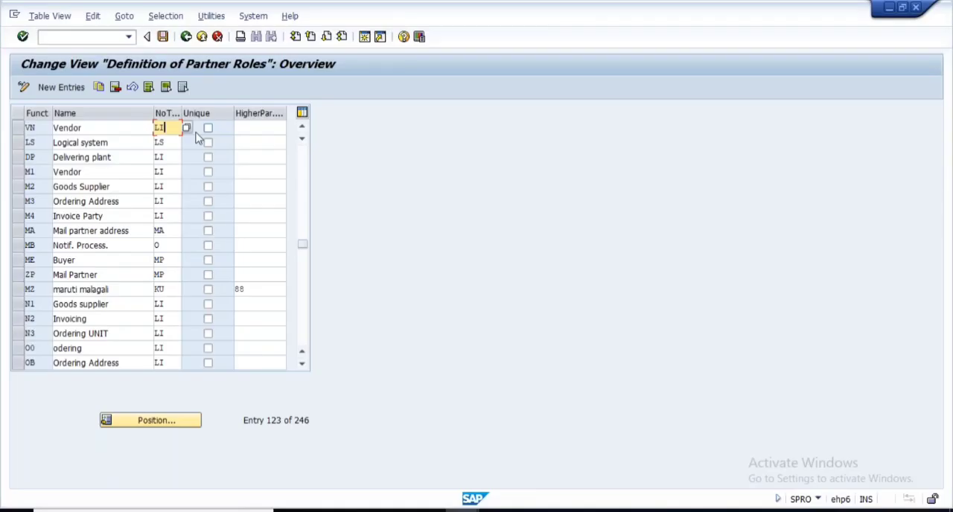
click(186, 128)
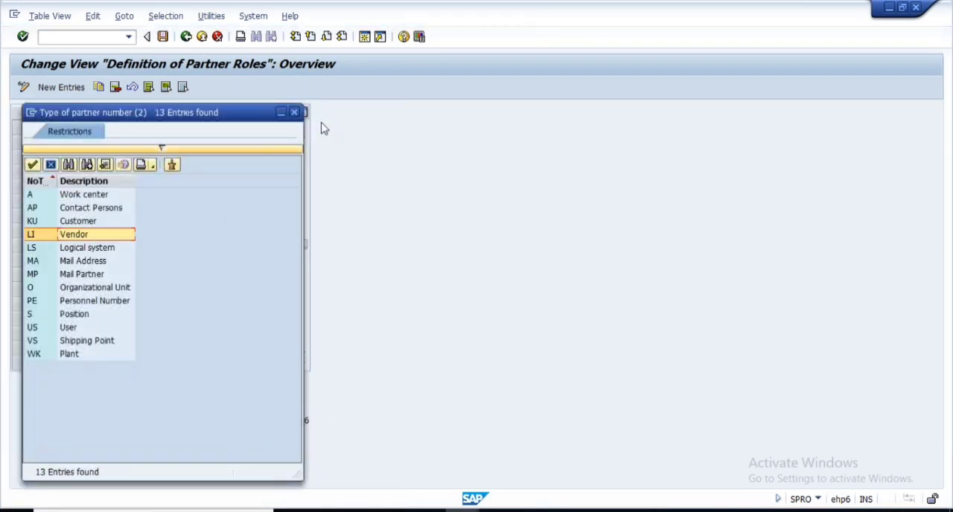
key(Escape)
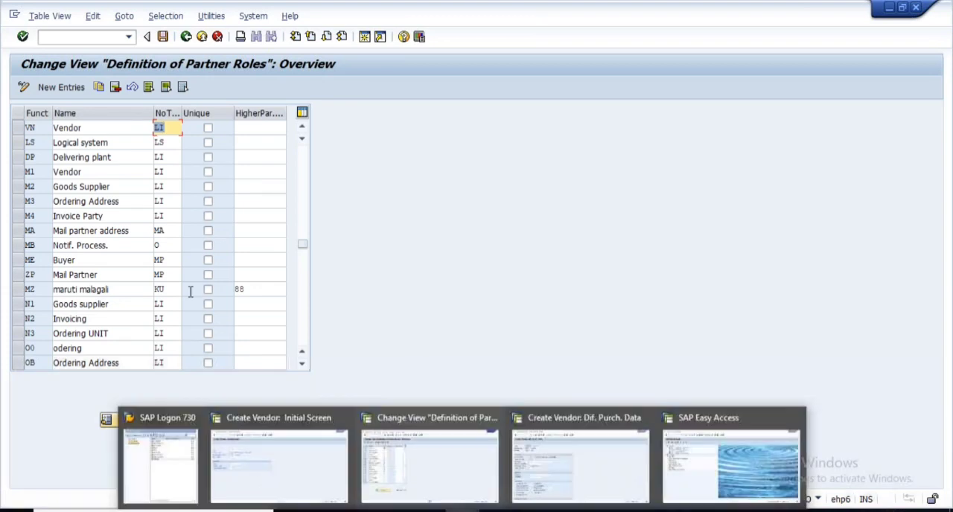
- Switch to the vendor creation session and leave the new vendor's purchasing data without saving, returning to the initial screen
click(462, 511)
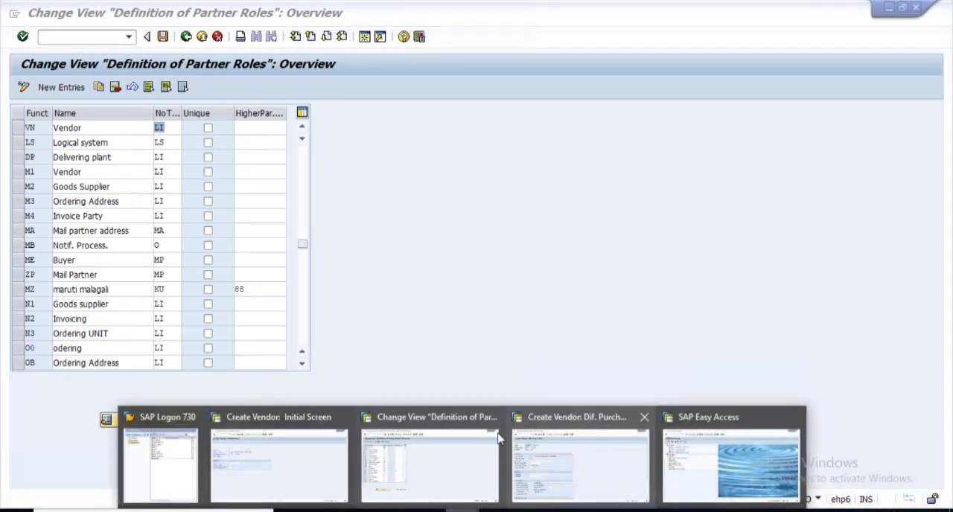
click(563, 454)
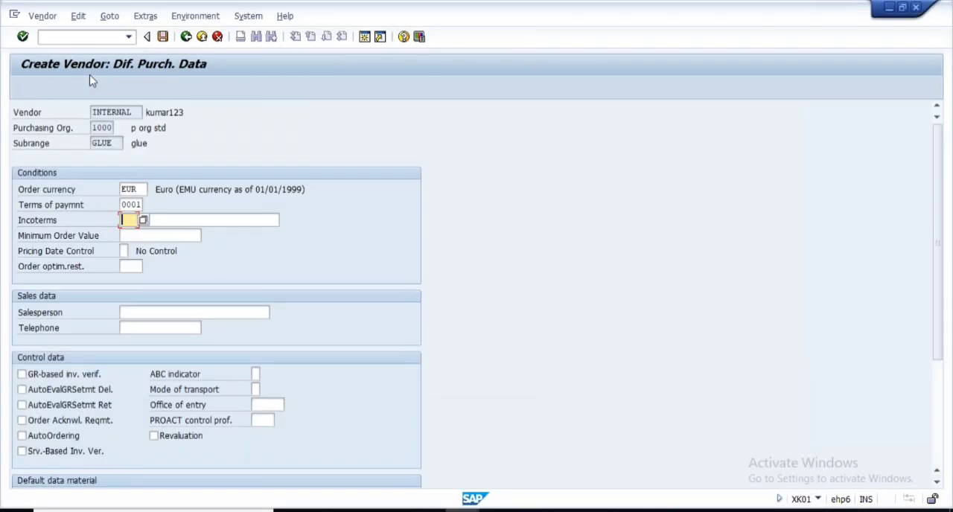
click(186, 37)
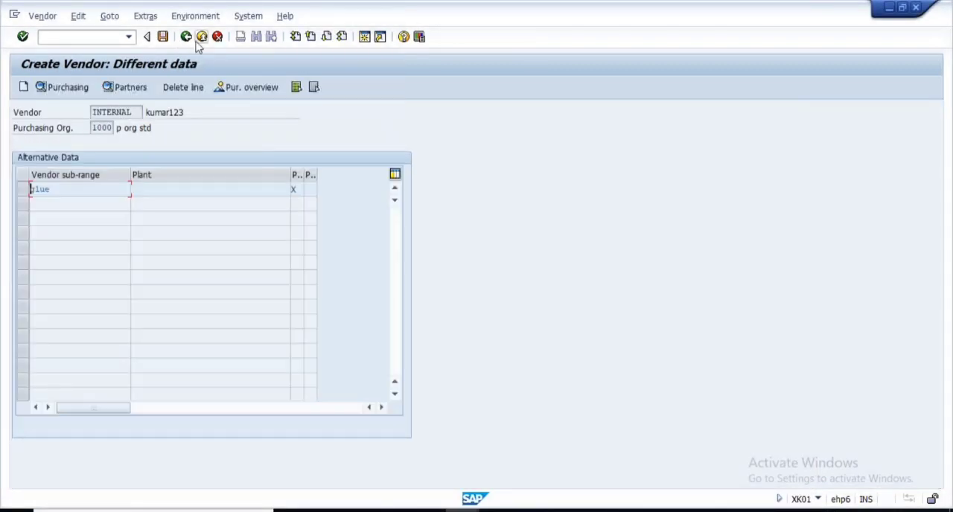
click(186, 37)
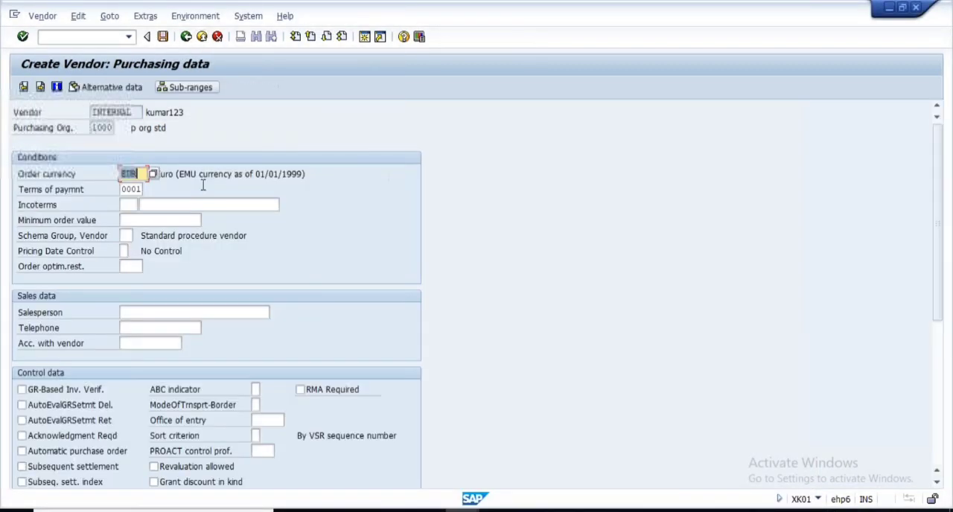
click(185, 37)
click(247, 256)
- Open the partner functions of the preset vendor PQR LTD in change mode for company code and purchasing organization 1000
click(41, 16)
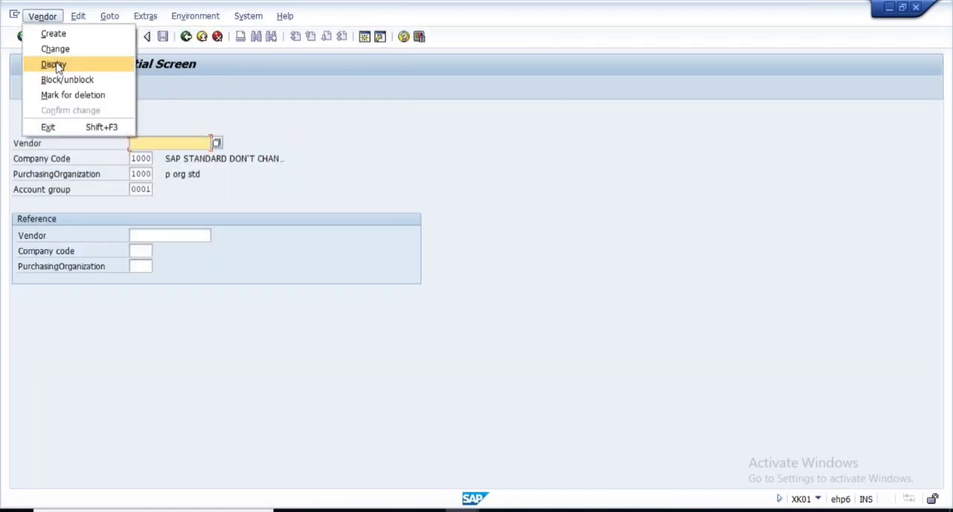
click(55, 49)
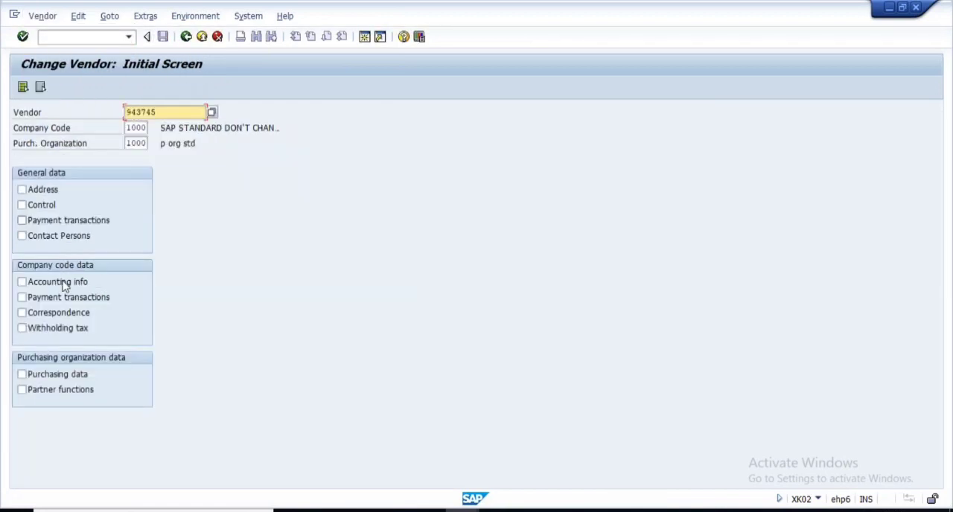
click(35, 393)
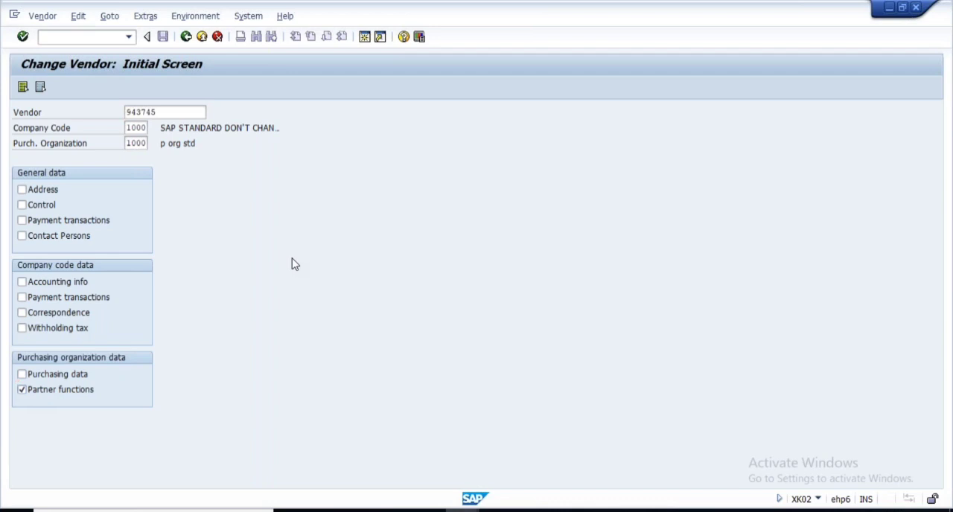
key(Return)
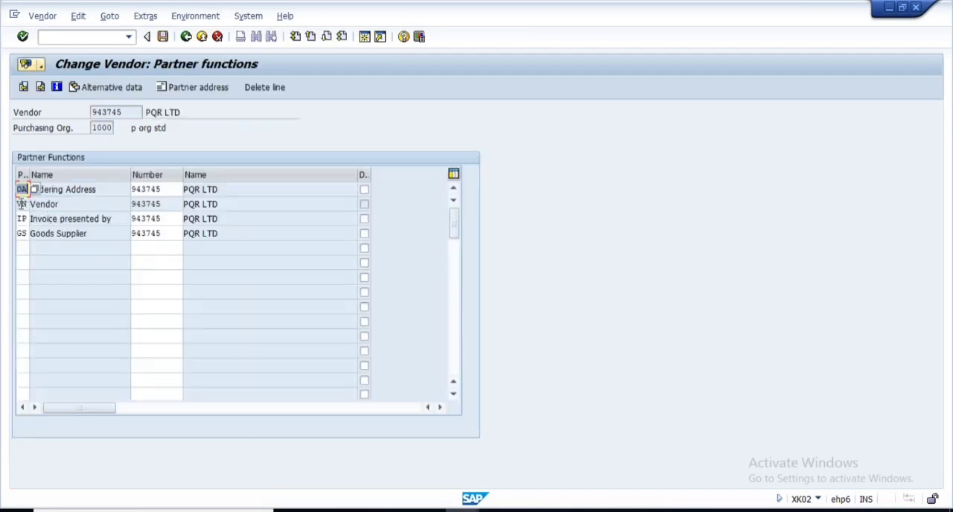
- Copy the Goods Supplier function code GS from the vendor and look it up in the partner roles definition
click(21, 204)
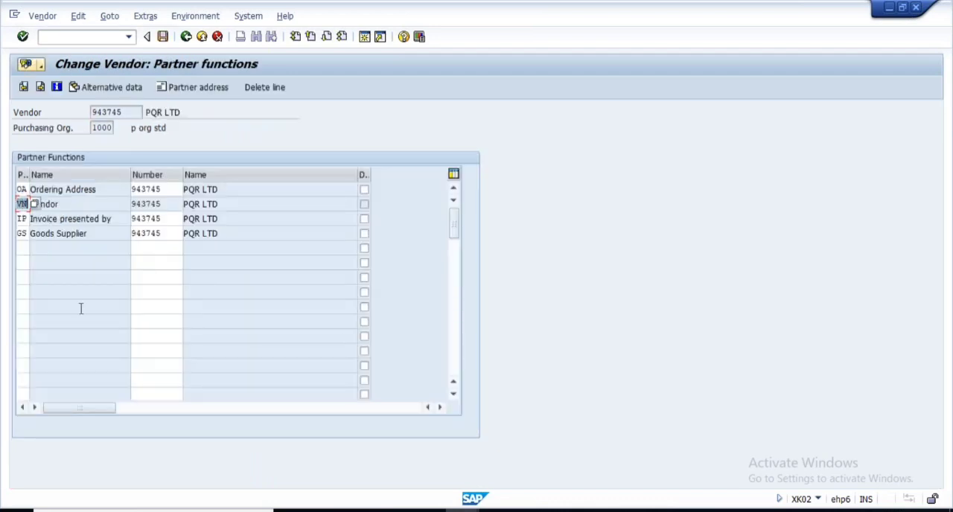
click(21, 234)
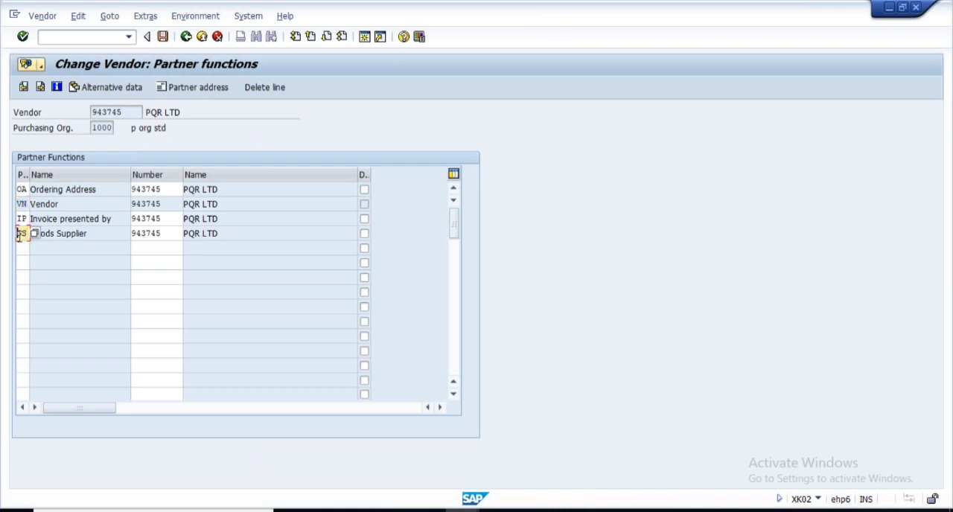
double_click(20, 234)
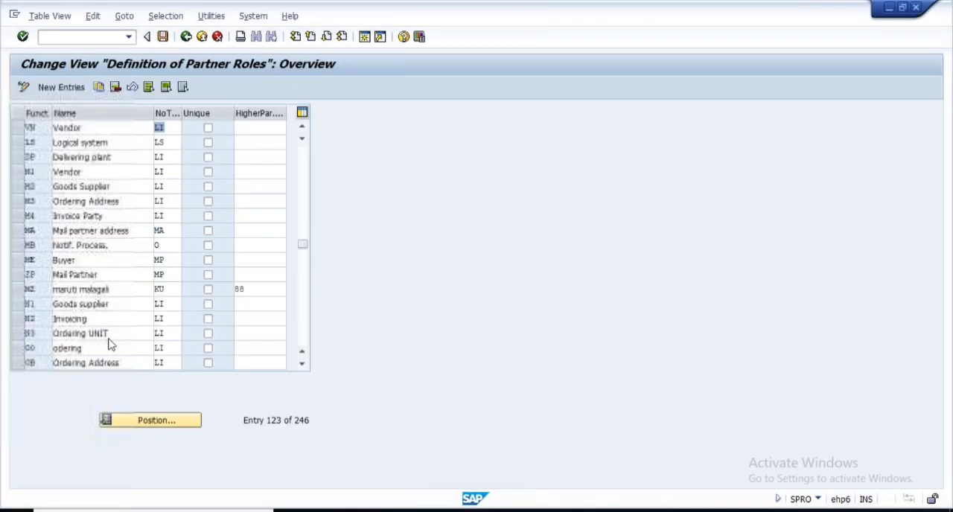
text(GS)
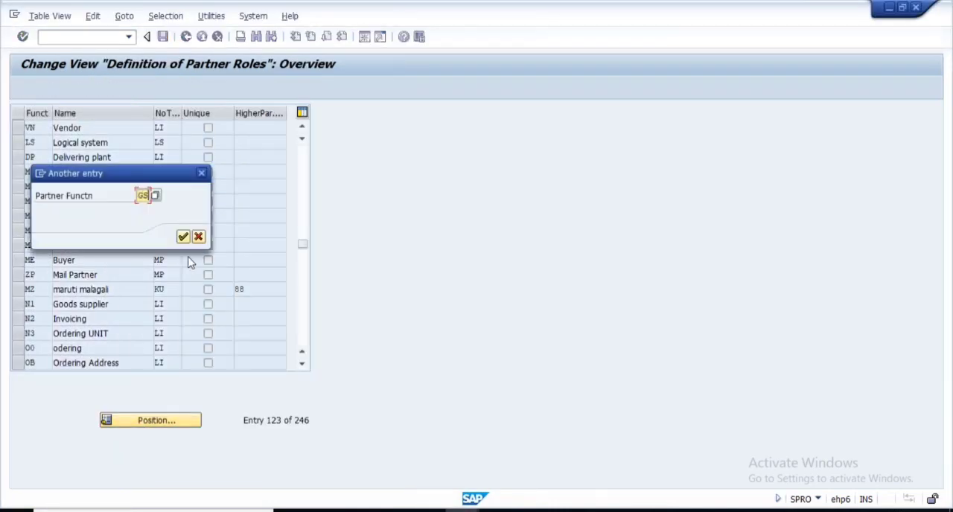
click(184, 238)
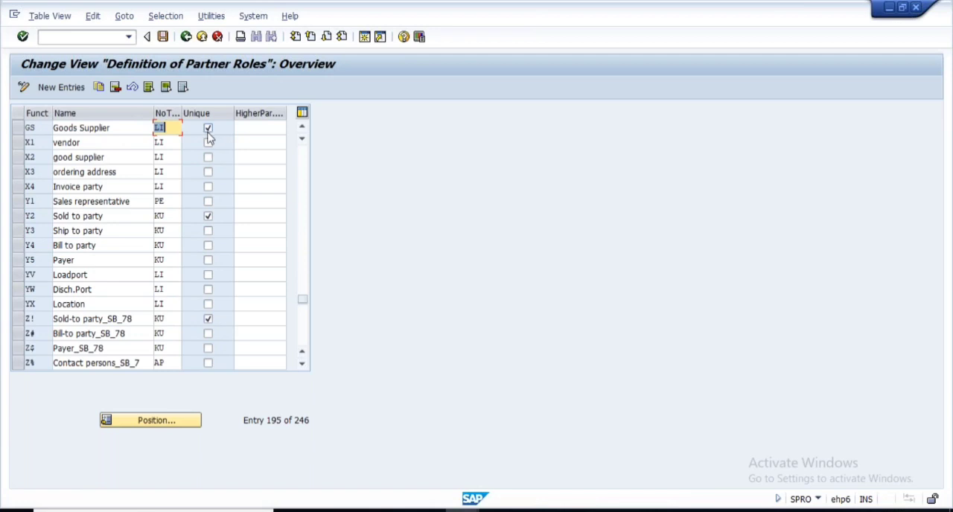
- Try to add a second GS partner function to PQR LTD with a different vendor number
key(alt+Tab)
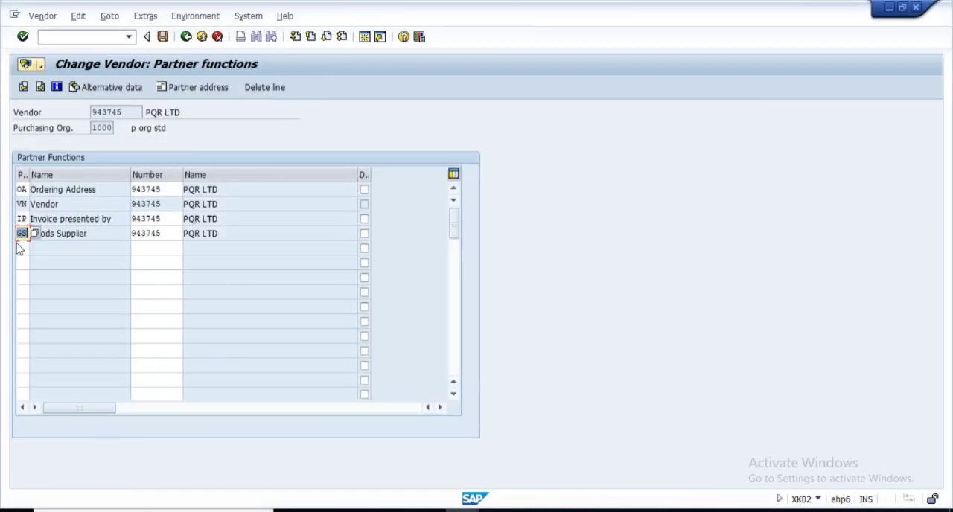
click(21, 249)
click(164, 245)
click(22, 248)
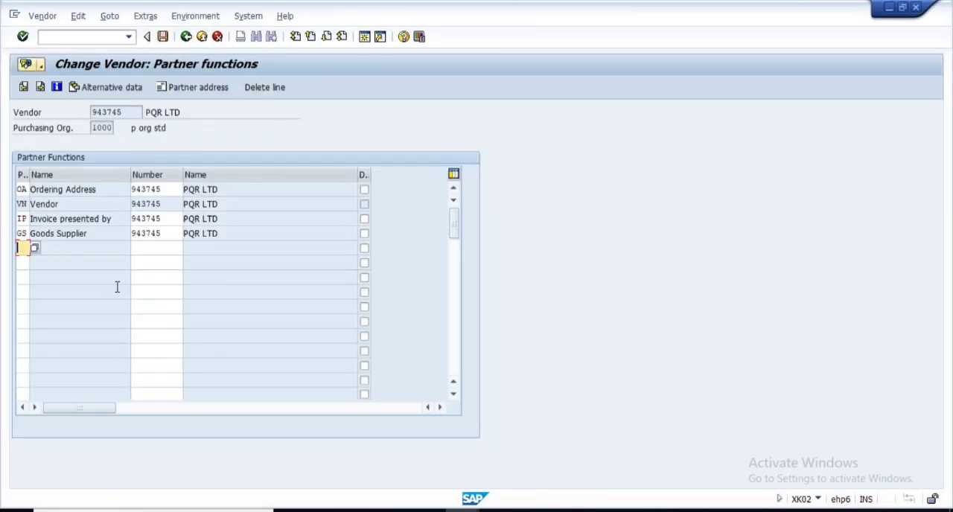
text(GS)
click(153, 246)
drag(165, 237, 91, 236)
click(103, 241)
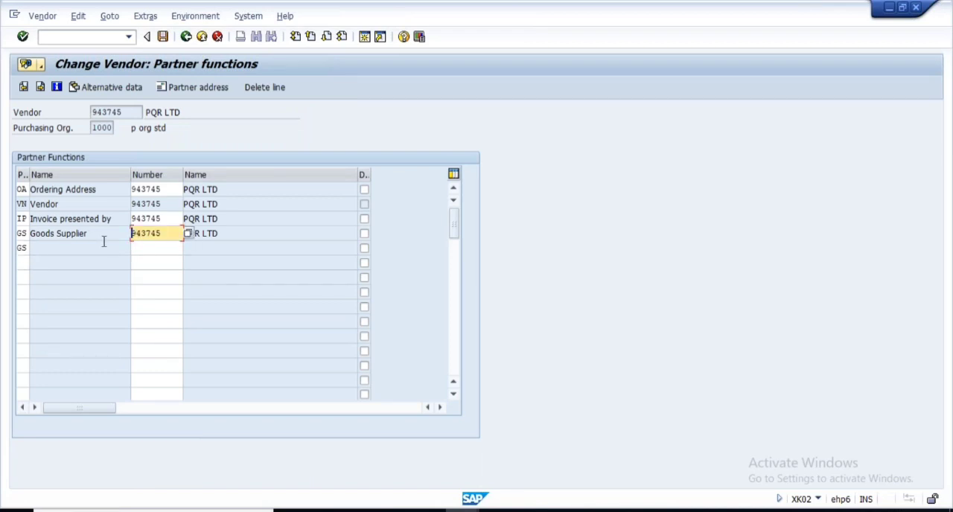
click(143, 252)
text(943744)
key(Return)
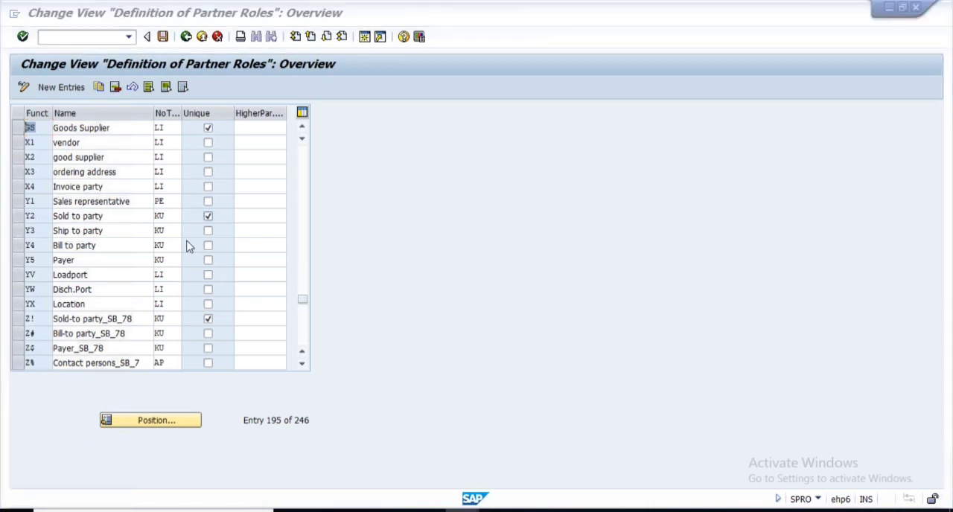
- Return to the vendor's partner functions and clear the function code and number of the additional GS row
key(alt+Tab)
key(BackSpace)
key(Tab)
key(BackSpace)
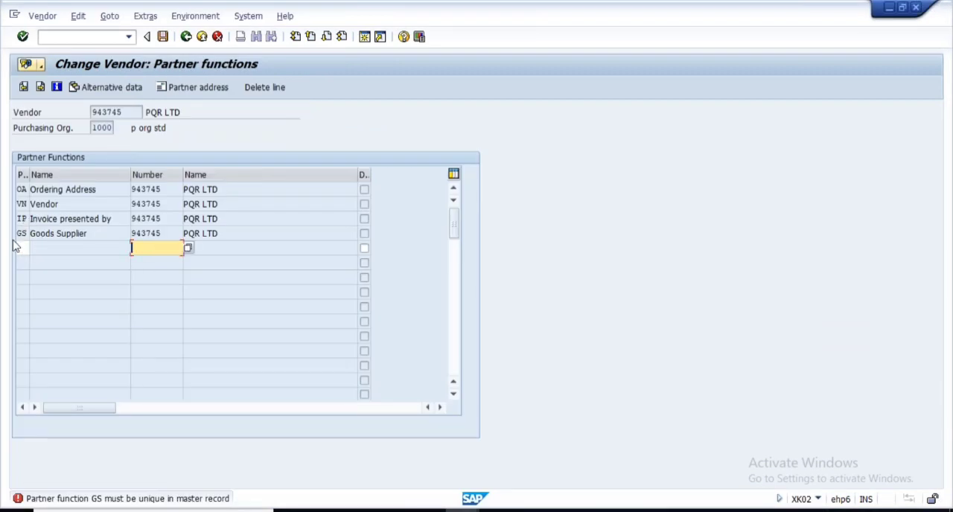
- Look up the partner function IP (Invoice presented by) in the partner roles definition and check its unique setting
click(22, 218)
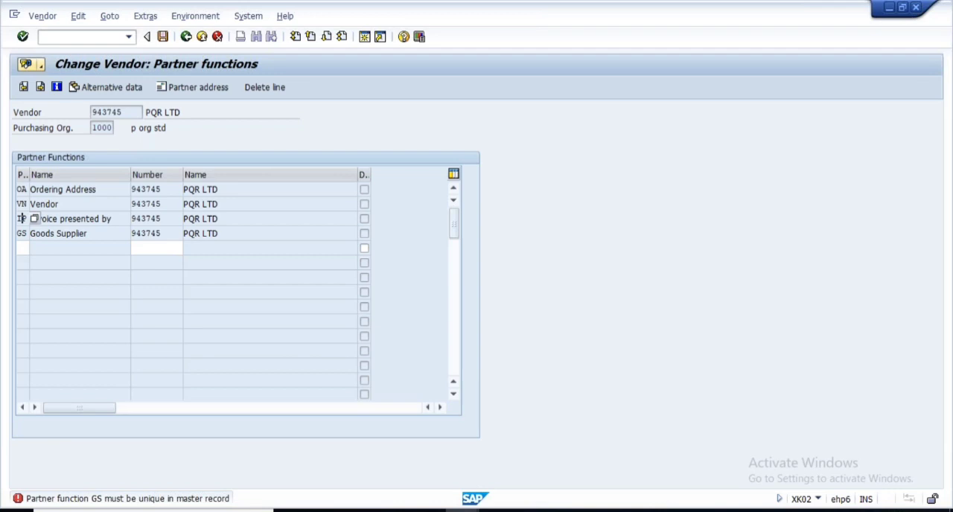
key(alt+Tab)
click(165, 417)
text(IP)
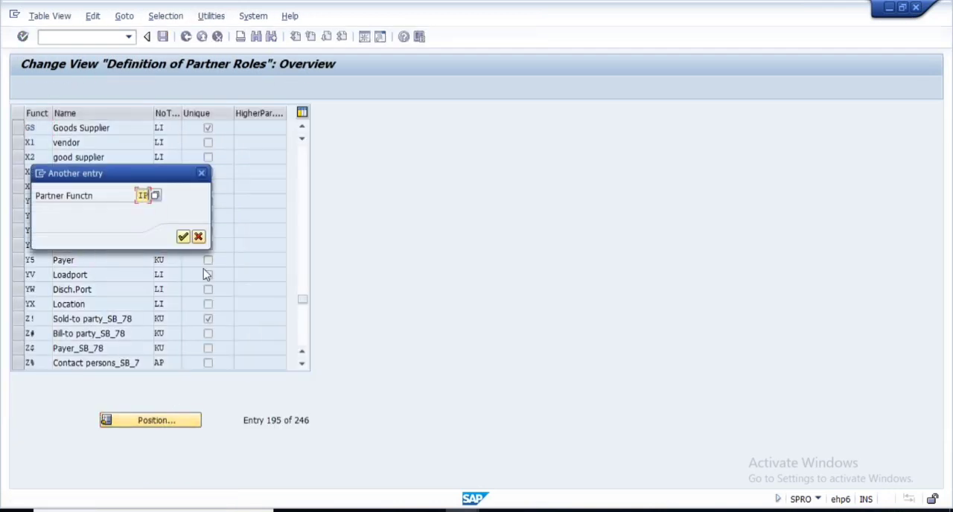
key(Return)
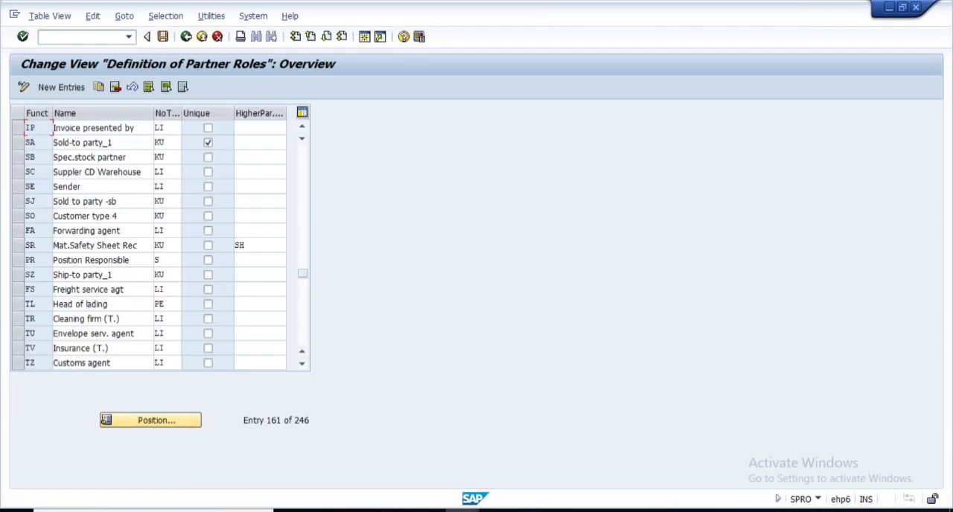
drag(140, 128, 64, 128)
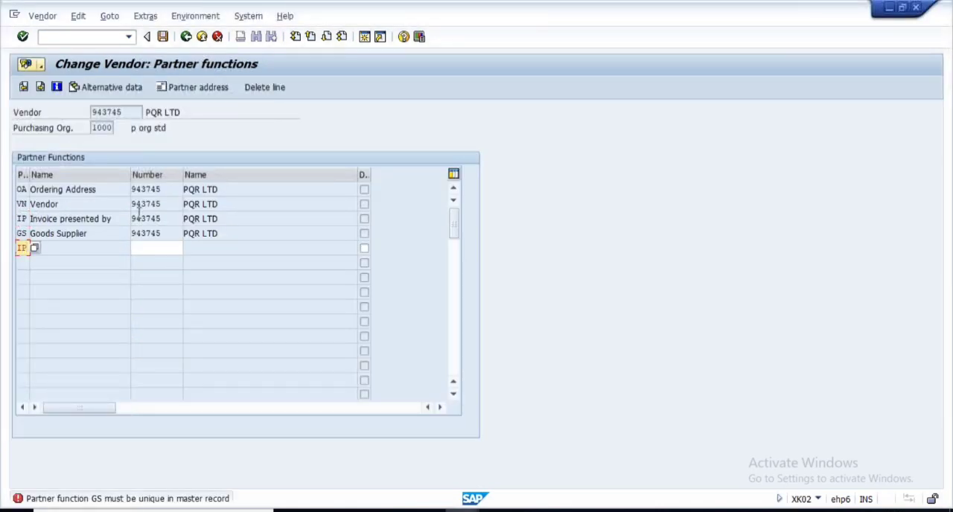
- Add a second IP partner function to the vendor PQR LTD with a different vendor number
drag(186, 219, 119, 226)
key(ctrl+c)
click(149, 251)
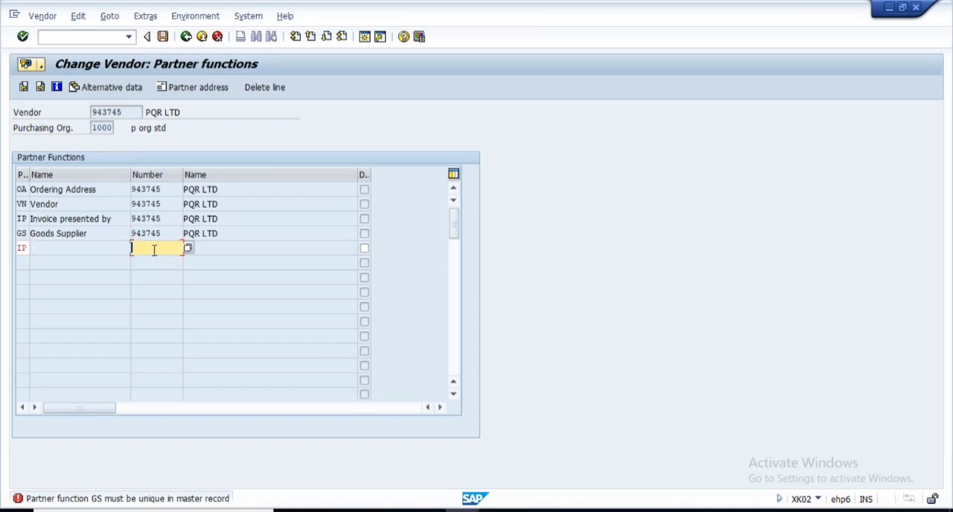
key(ctrl+v)
text(4)
key(Return)
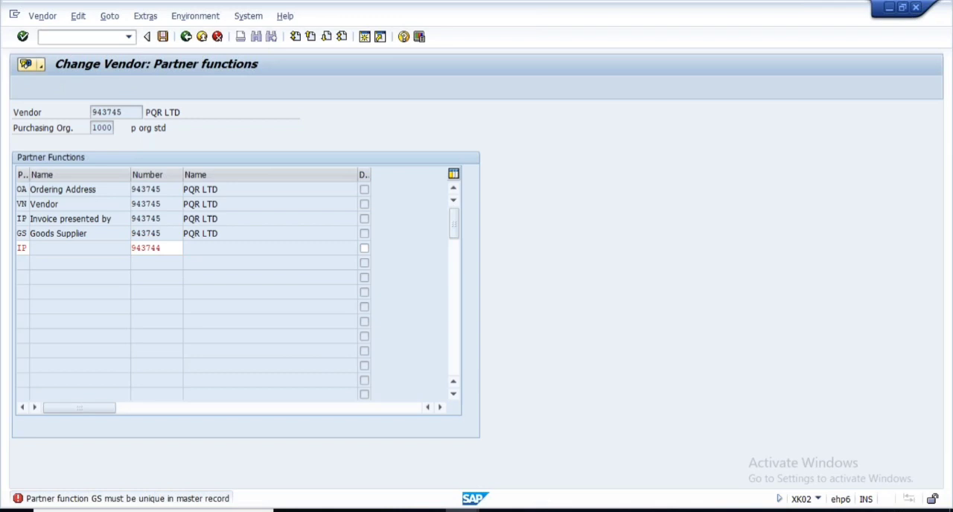
drag(163, 218, 125, 235)
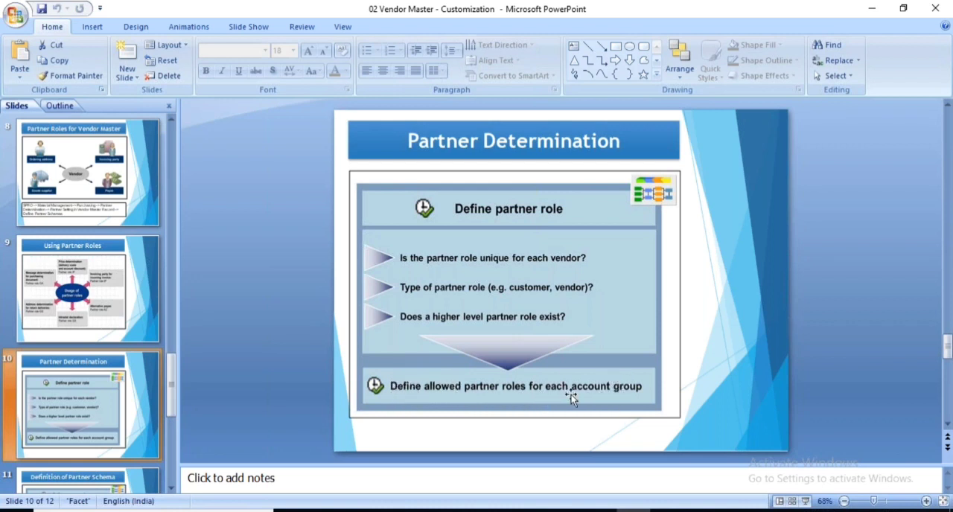
- Switch to SAP, open Define Permissible Partner Roles per Account Group and position the list at partner function VN
key(alt+Tab)
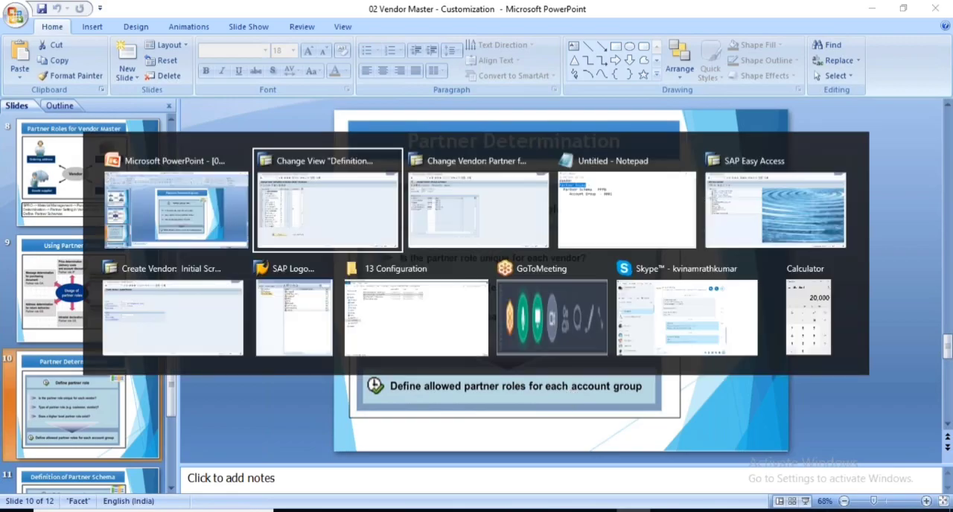
scroll(248, 369, down, 1)
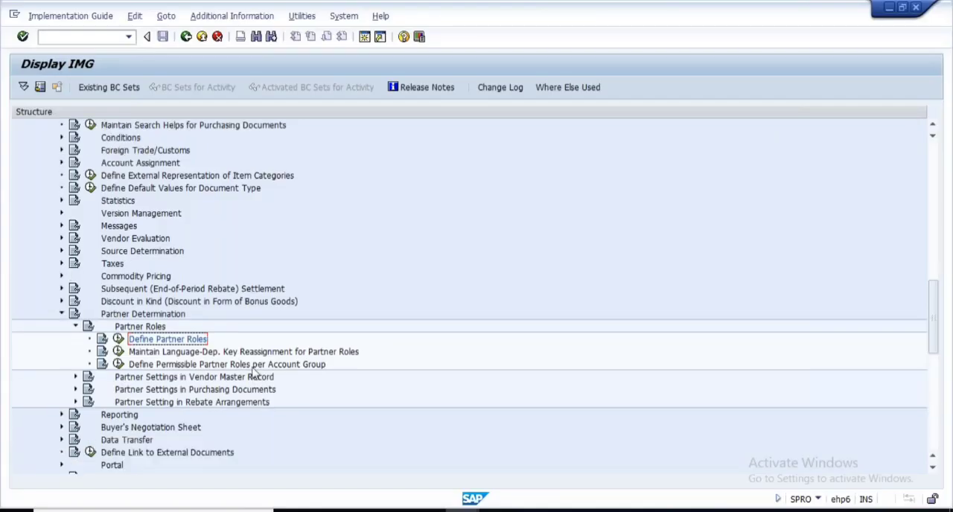
click(118, 365)
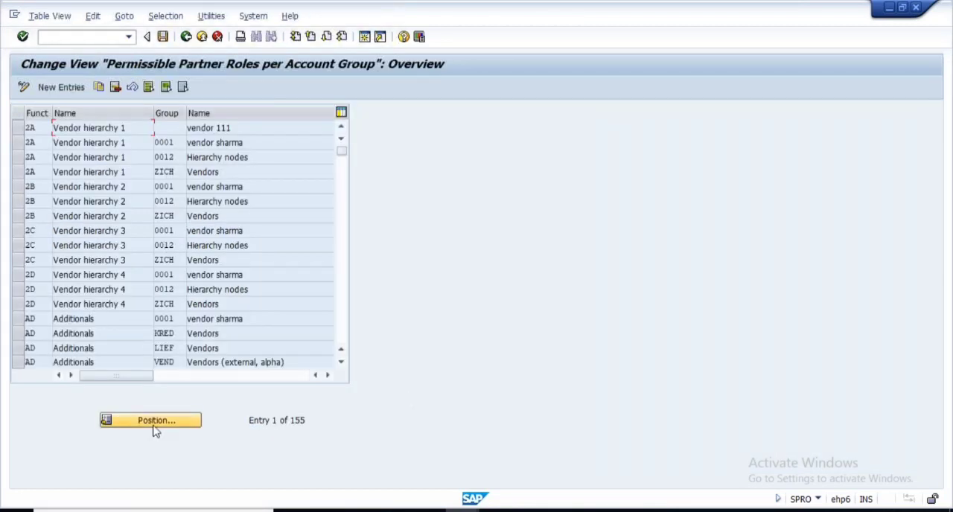
click(151, 425)
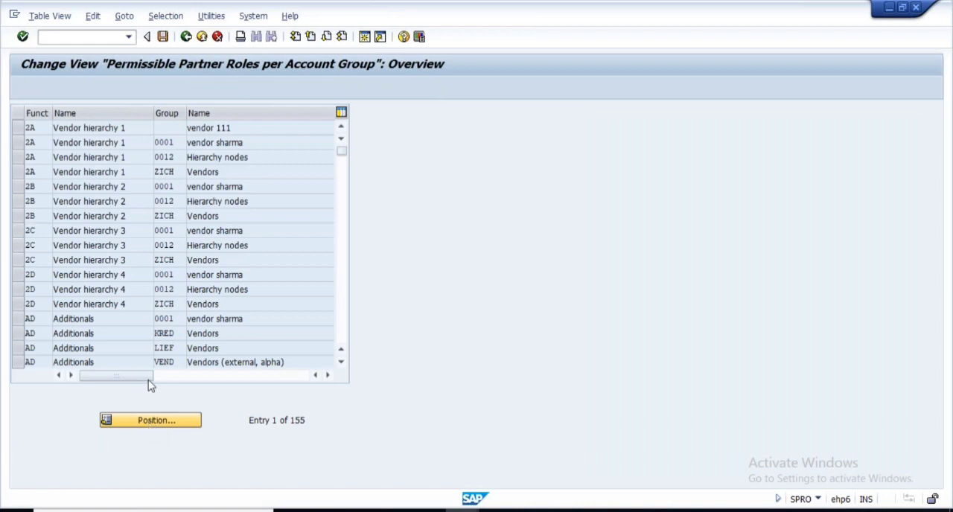
key(Escape)
click(164, 420)
text(VN)
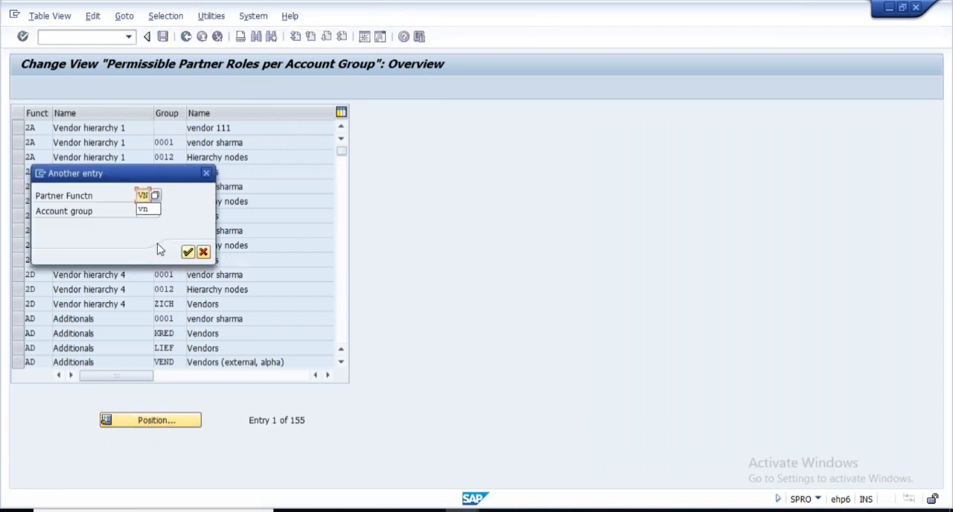
click(188, 251)
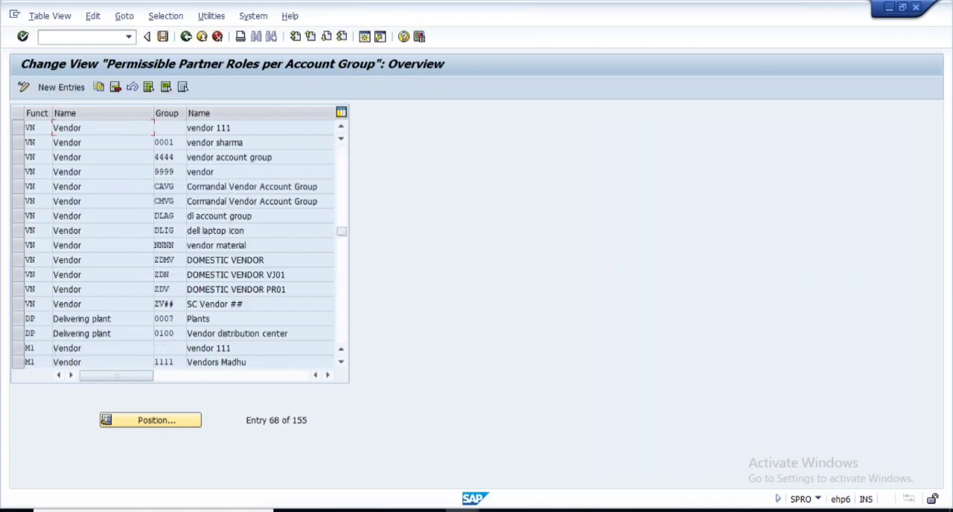
- Examine which account groups, including 0001, are permitted for the Vendor partner function VN
click(26, 128)
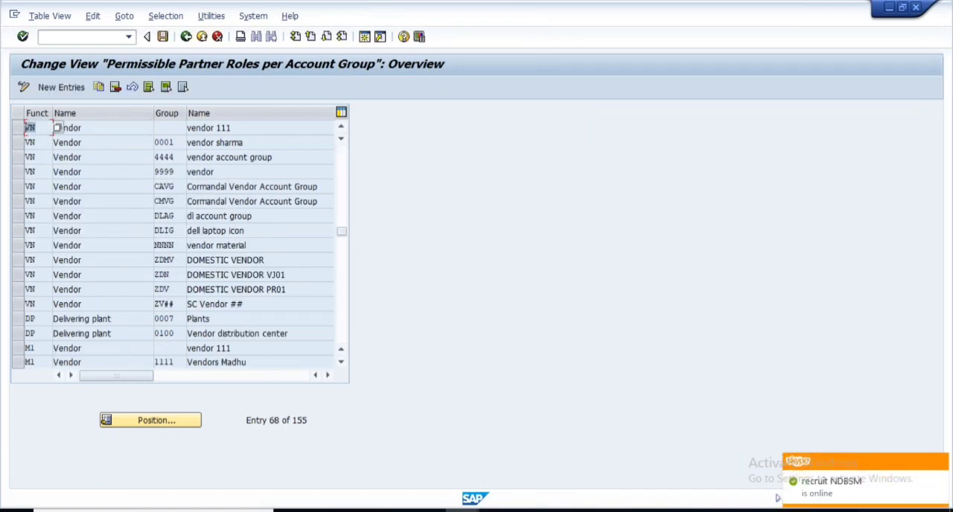
click(166, 156)
click(166, 171)
click(167, 188)
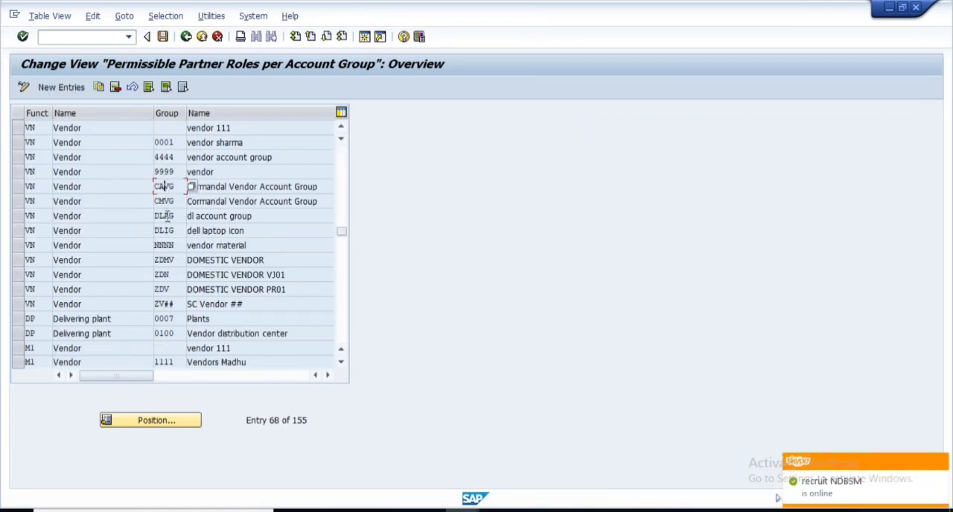
click(166, 216)
click(165, 245)
click(166, 274)
click(164, 304)
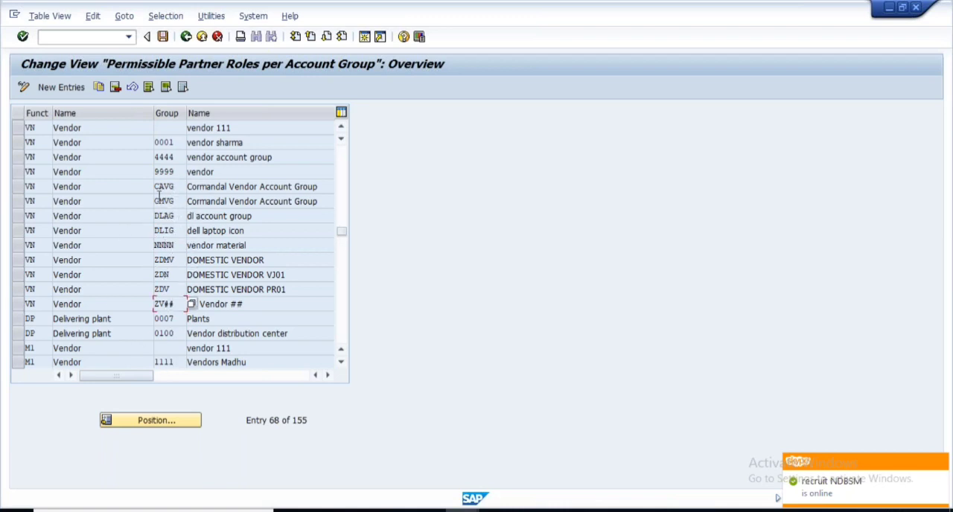
scroll(178, 199, up, 1)
scroll(179, 244, down, 2)
scroll(179, 244, up, 2)
drag(179, 187, 144, 187)
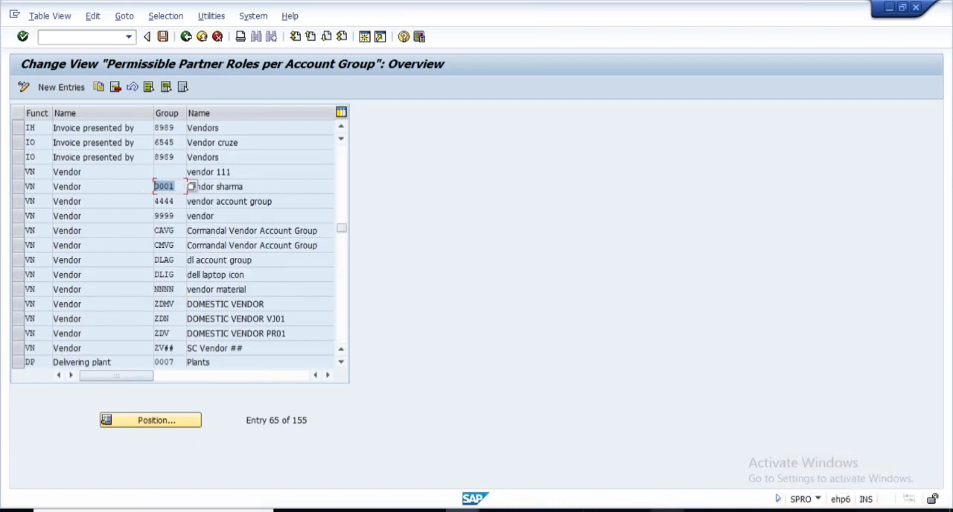
- In the Notepad outline, enter VN as the partner role on the Partner Roles line
click(667, 510)
click(298, 142)
text(VN,)
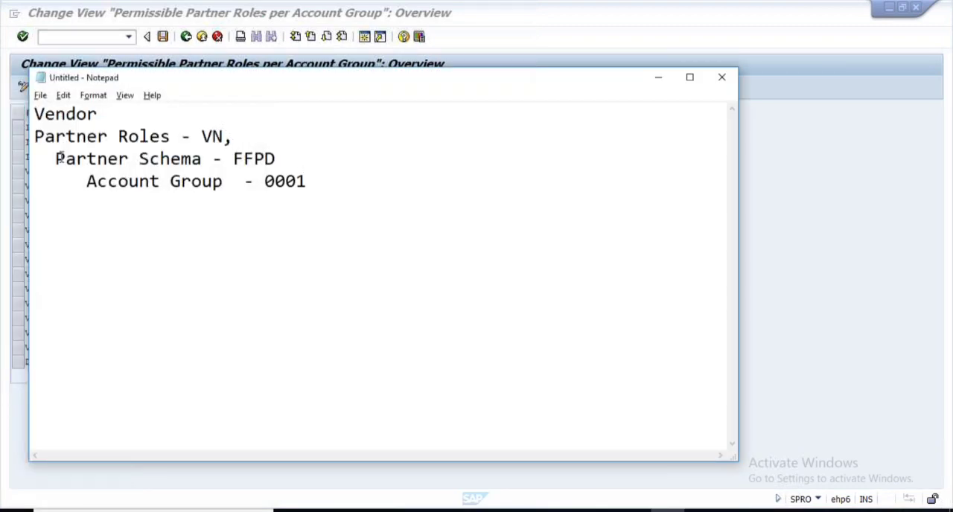
- Highlight the Partner Schema line in the notes and show the Definition of Partner Schema slide in PowerPoint
drag(59, 157, 275, 159)
click(234, 159)
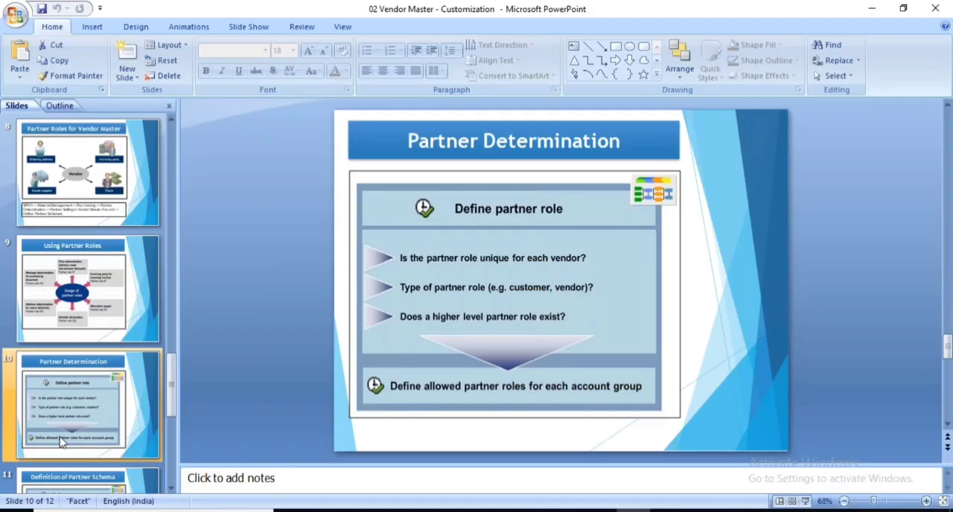
scroll(61, 374, down, 2)
click(60, 373)
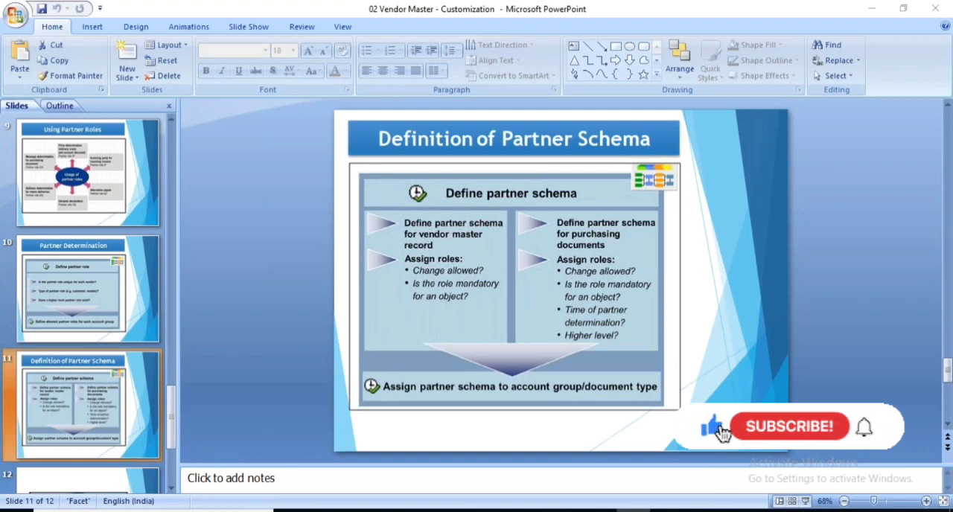
- Return to the SAP Implementation Guide and open Define Partner Schemas under Partner Settings in Vendor Master Record
key(alt+Tab)
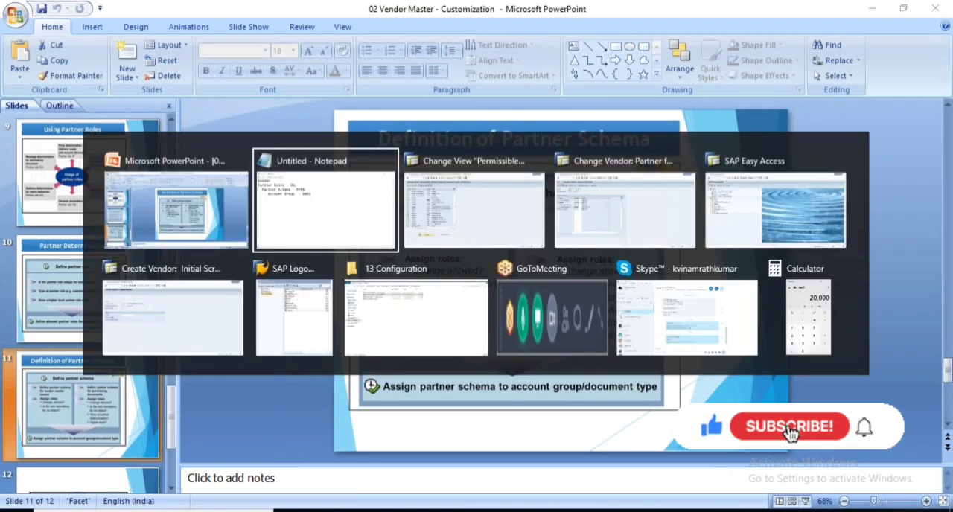
key(alt+Tab)
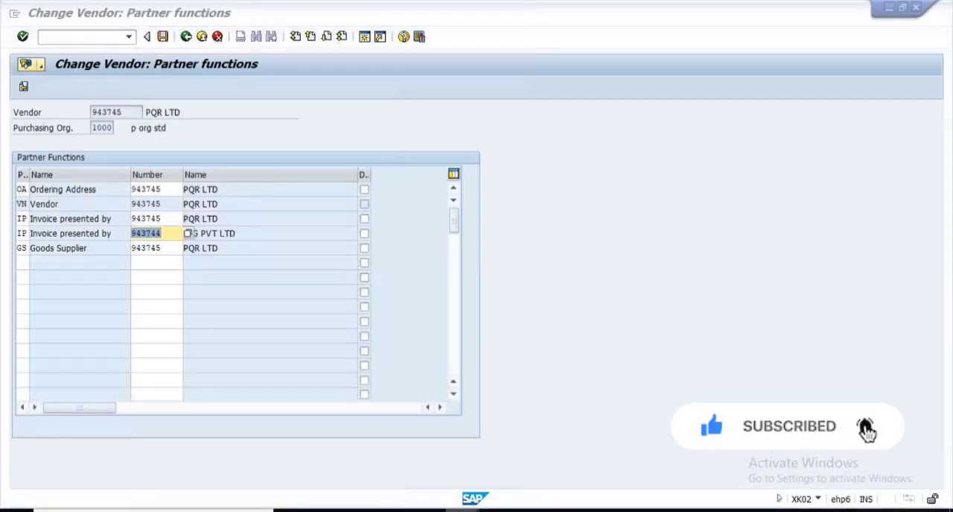
click(444, 501)
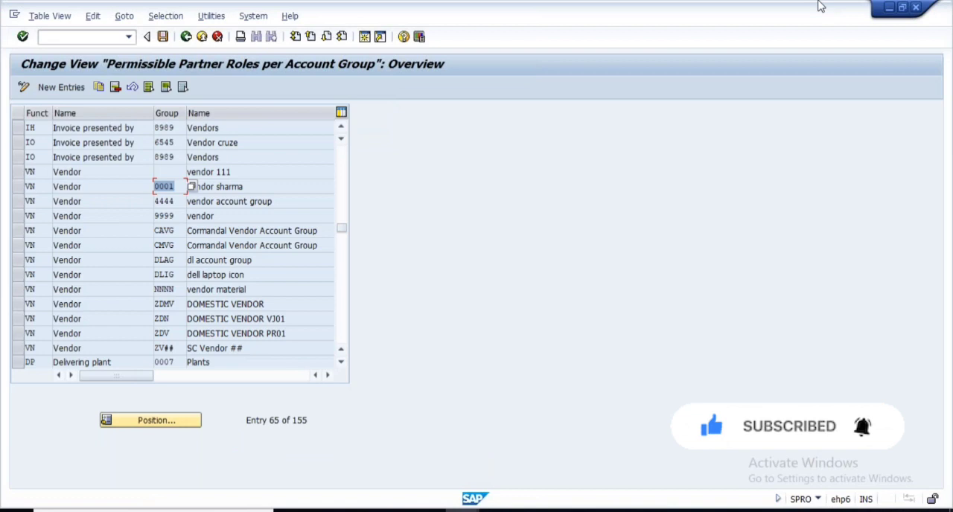
click(185, 37)
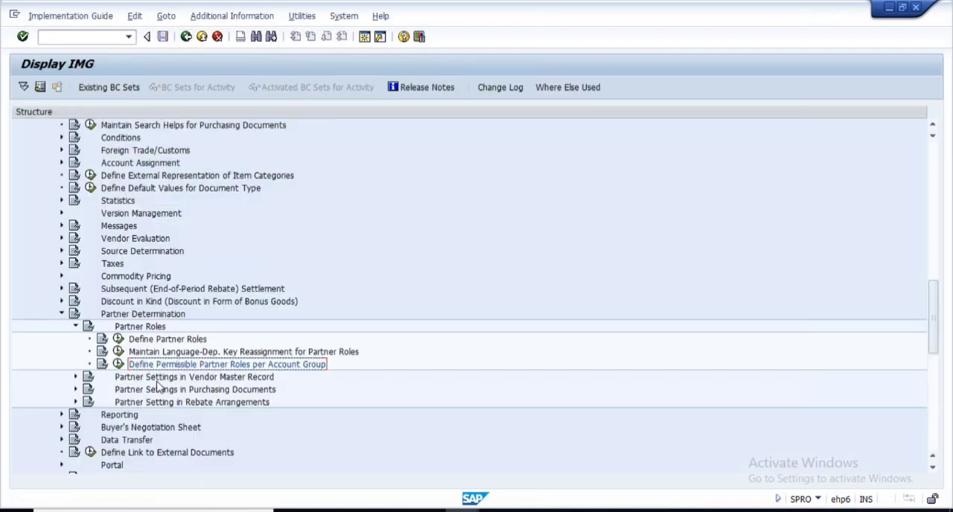
click(229, 380)
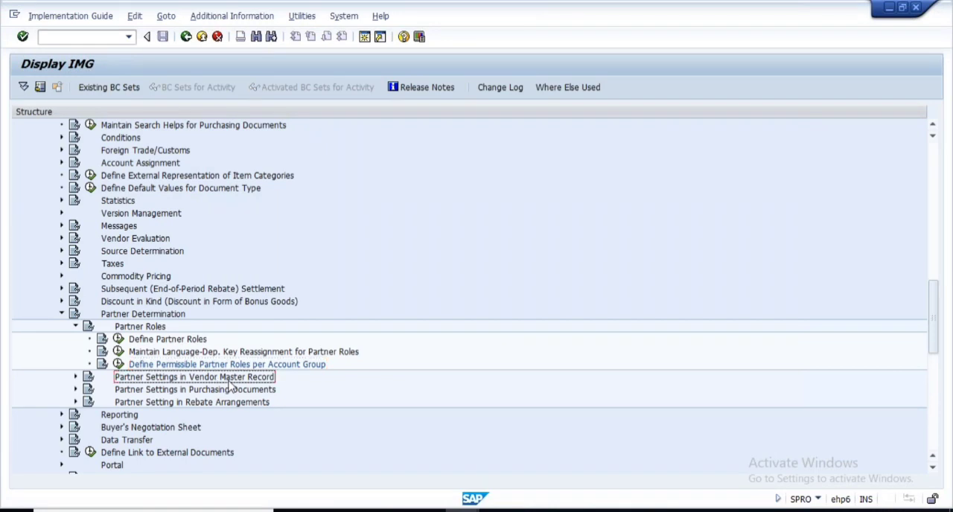
click(75, 377)
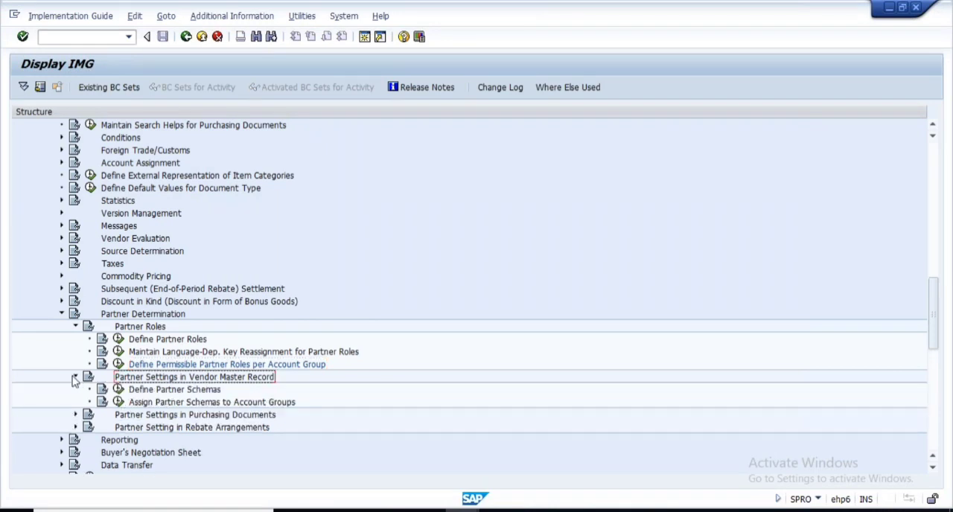
click(118, 390)
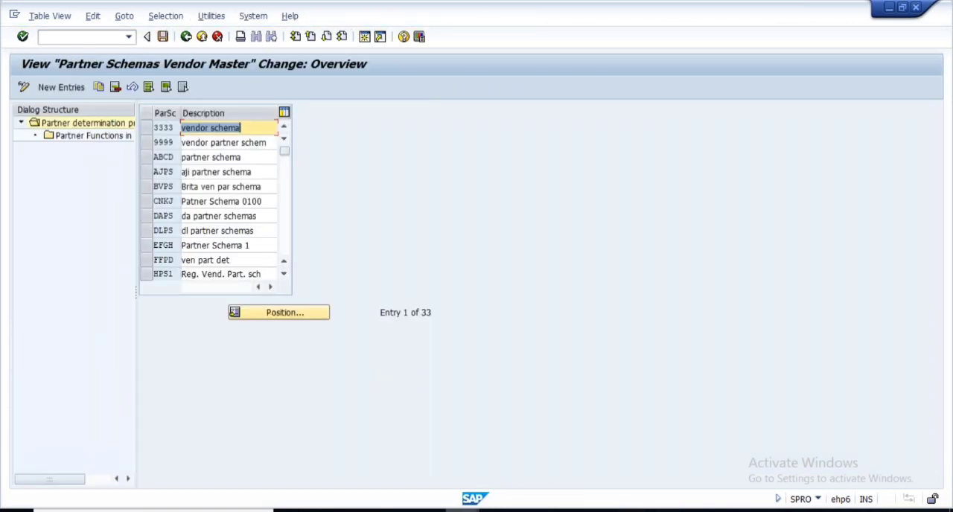
- Check the partner schema code FFPD and the account group 0001 in the Notepad outline
click(462, 511)
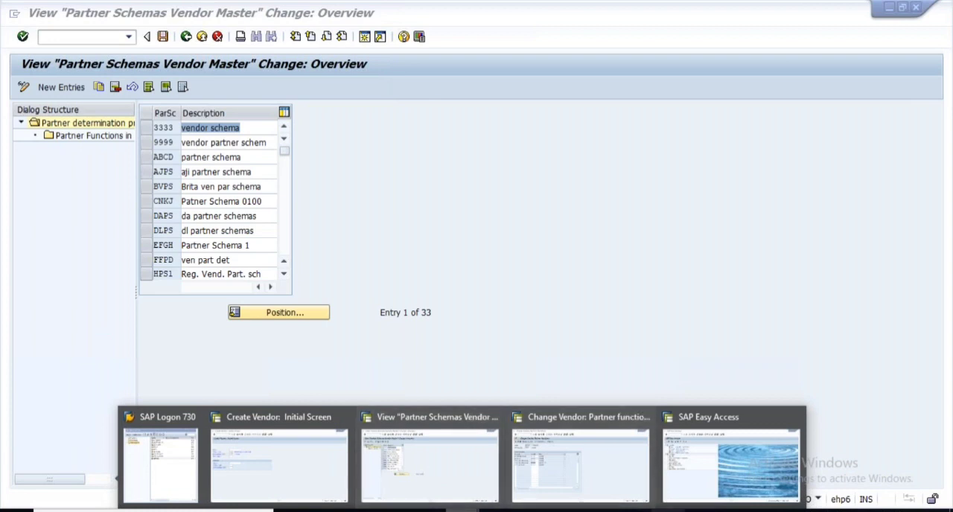
click(668, 511)
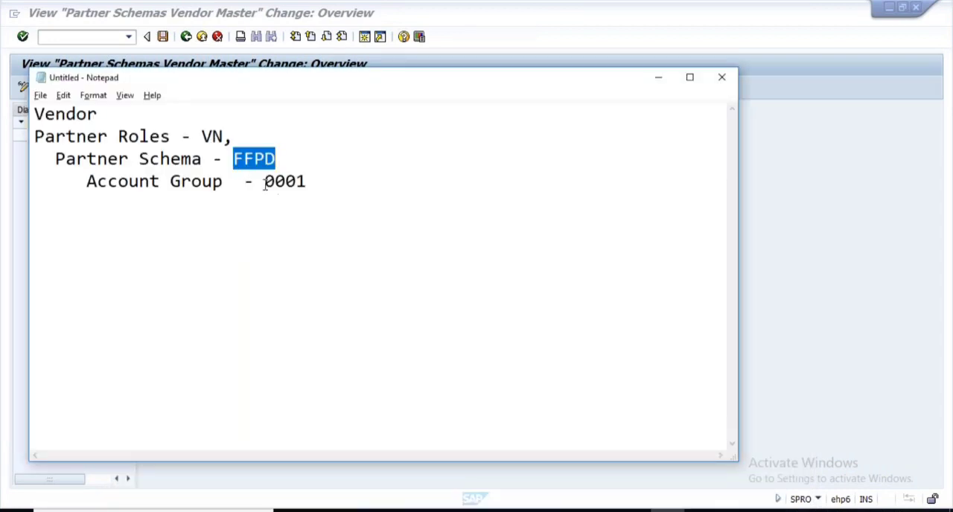
drag(265, 185, 306, 184)
click(261, 181)
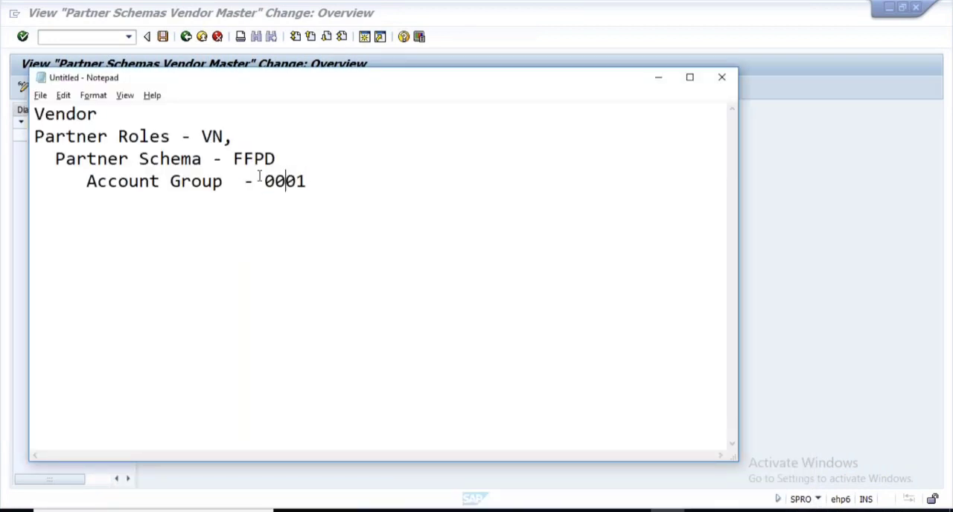
drag(236, 160, 296, 160)
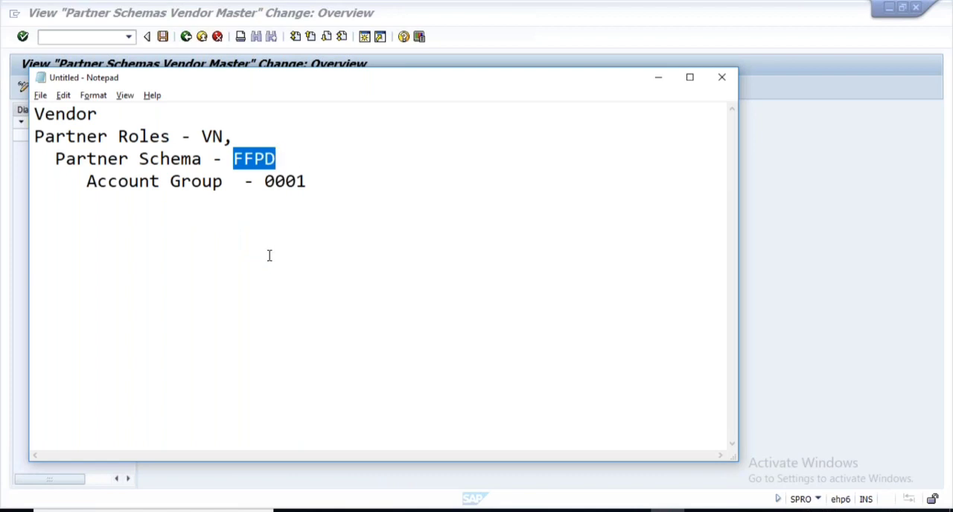
- Open the partner functions of partner schema FFPD in SAP and review the roles assigned to it
key(alt+Tab)
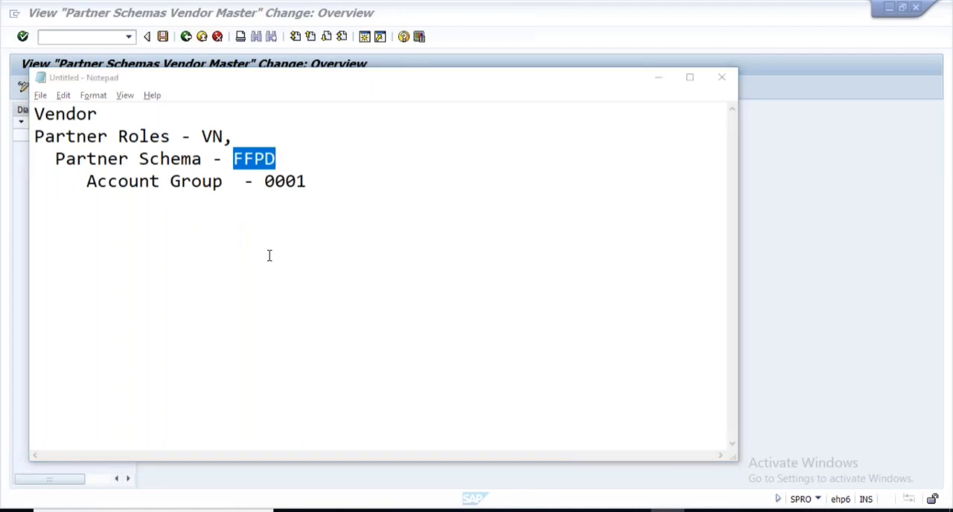
drag(245, 261, 142, 263)
click(145, 264)
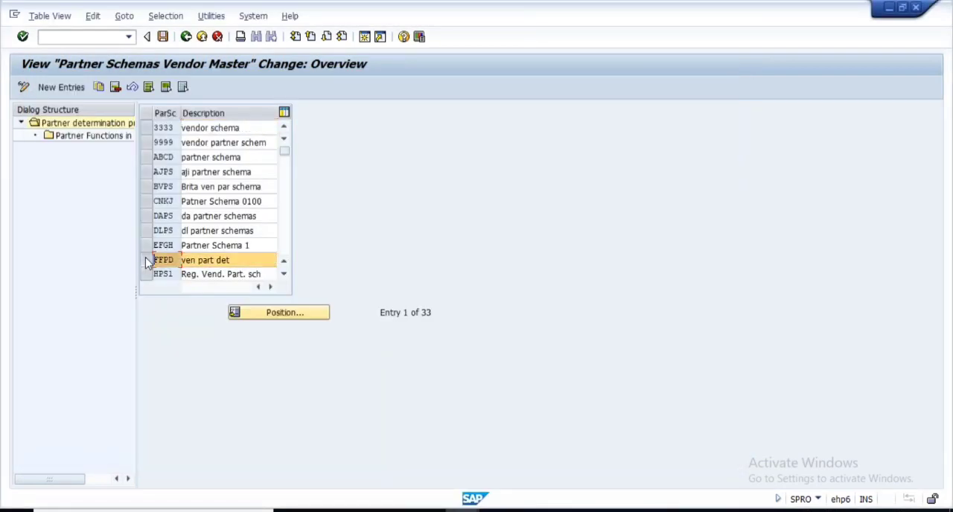
click(78, 144)
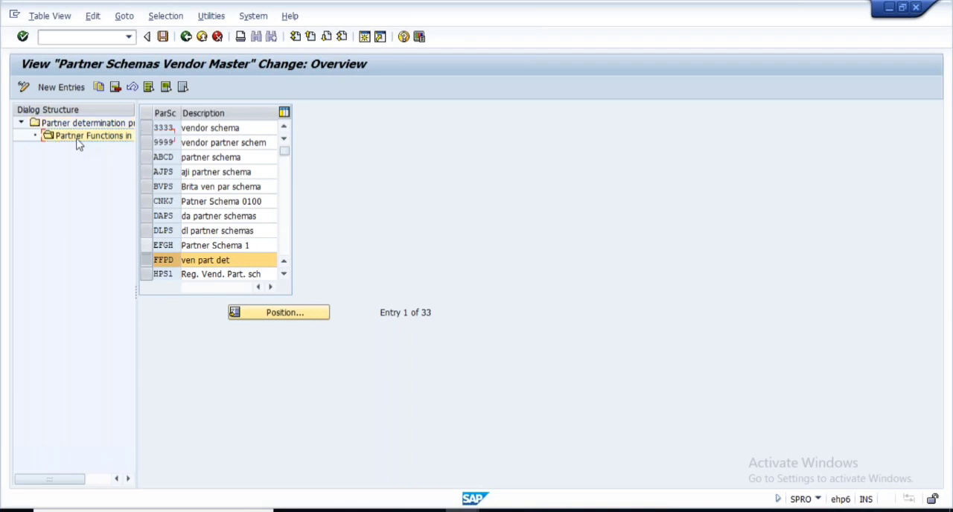
drag(263, 267, 159, 266)
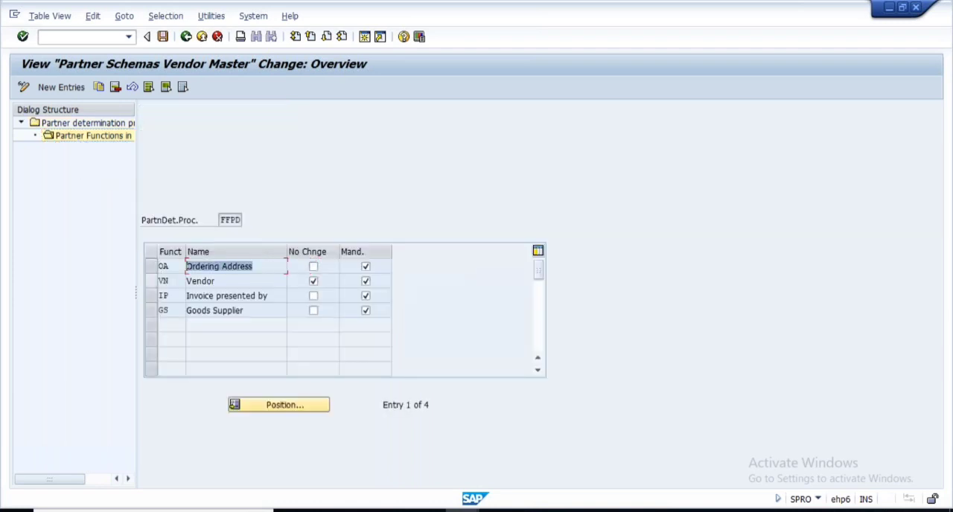
drag(223, 283, 146, 330)
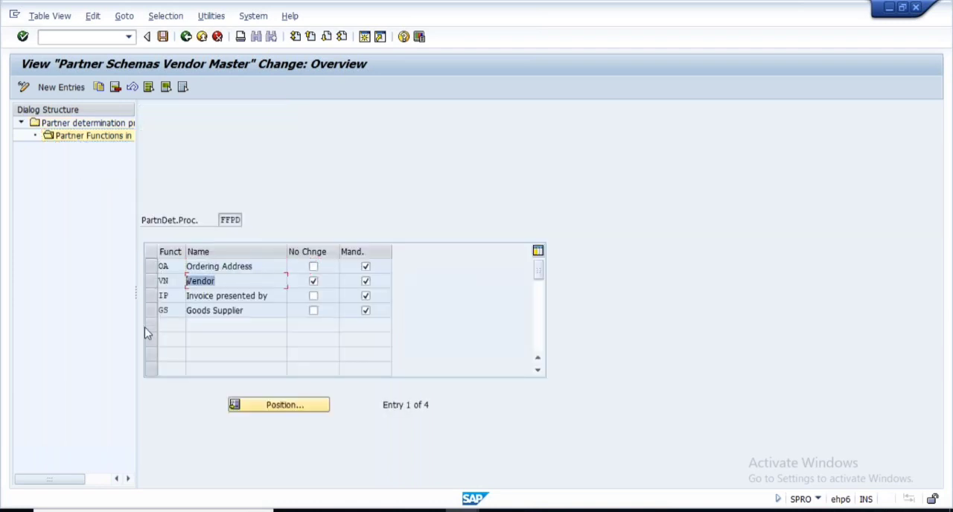
- Point out the Invoice presented by and Goods Supplier roles in partner schema FFPD
click(272, 295)
drag(272, 296, 128, 355)
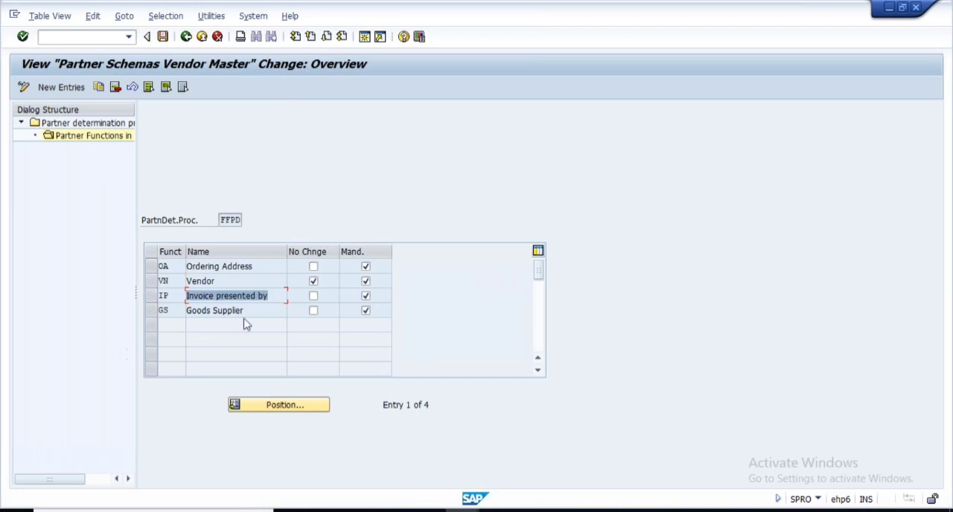
drag(255, 310, 103, 369)
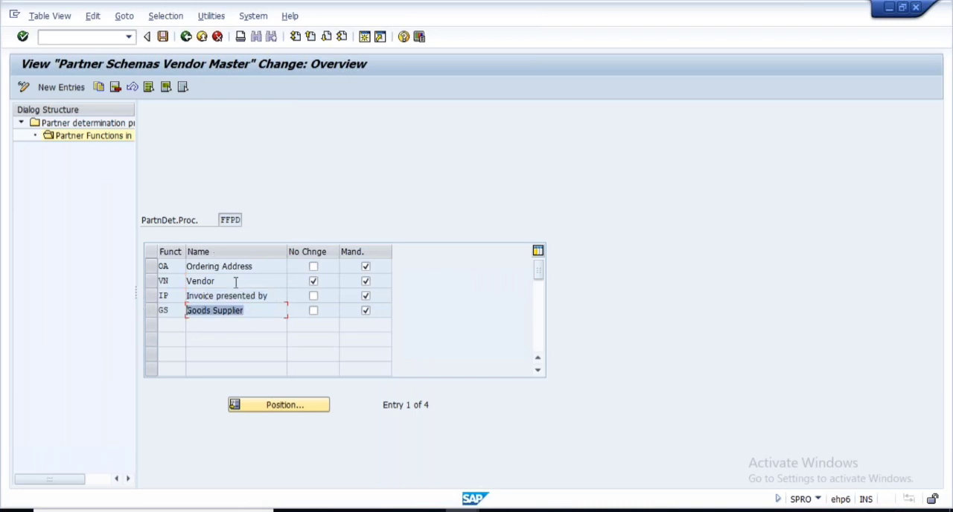
- Switch to the Create Vendor session and start a vendor with company code 1000, purchasing organization 1000 and account group 0001
mouse_move(471, 496)
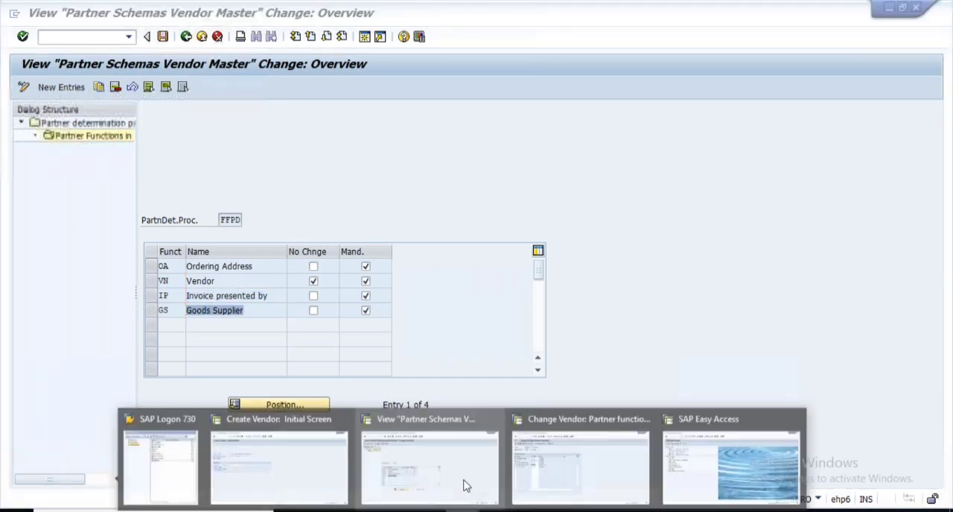
click(544, 455)
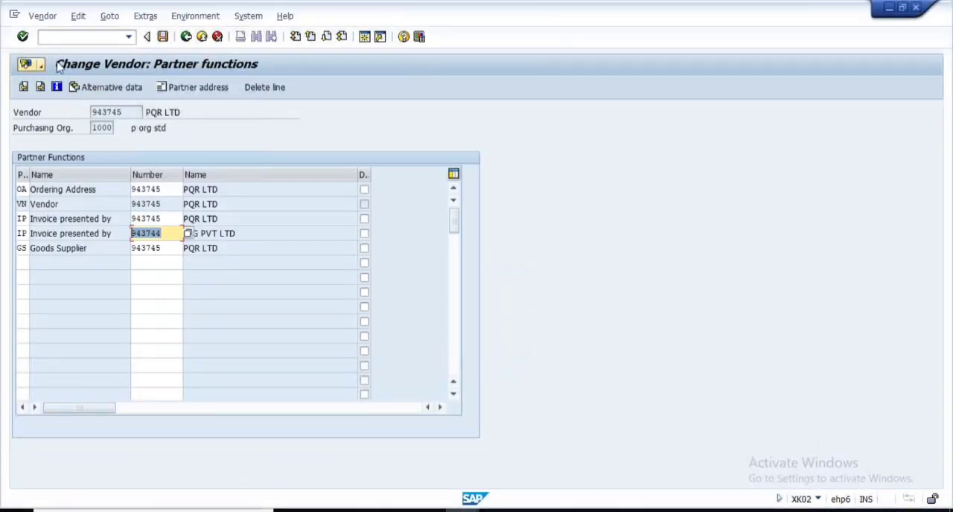
key(Return)
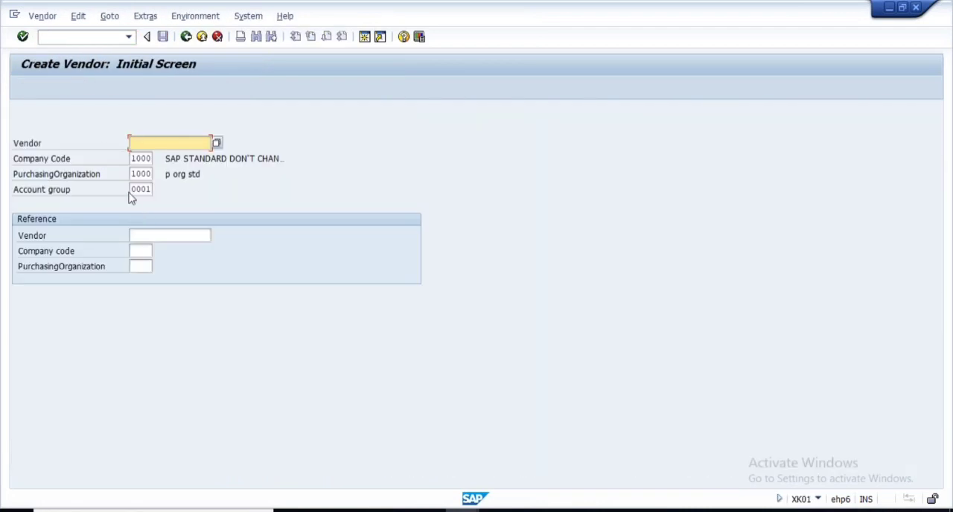
drag(129, 191, 179, 193)
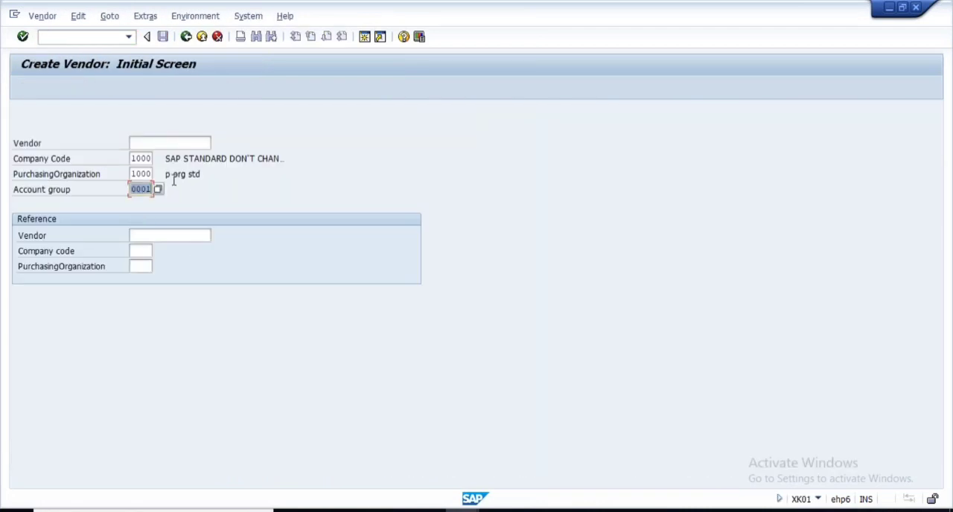
key(Return)
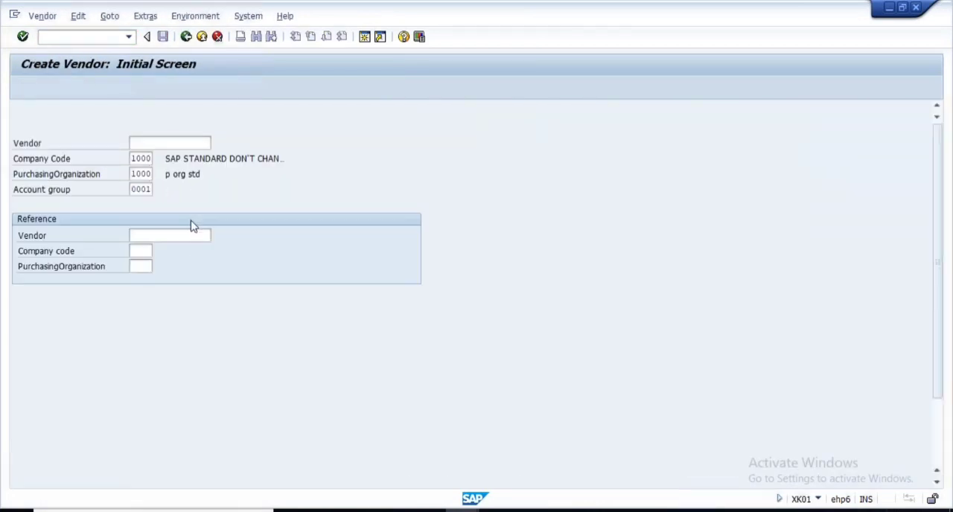
- Enter the vendor's name and search term, set the country to DE and continue to the control data
text(kumar123)
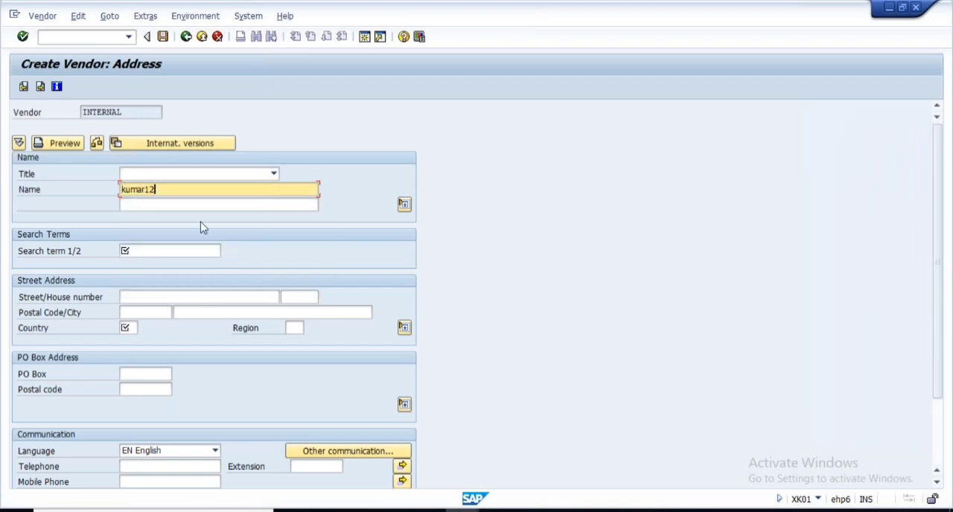
key(BackSpace)
key(BackSpace)
text(99)
click(156, 252)
text(kumar)
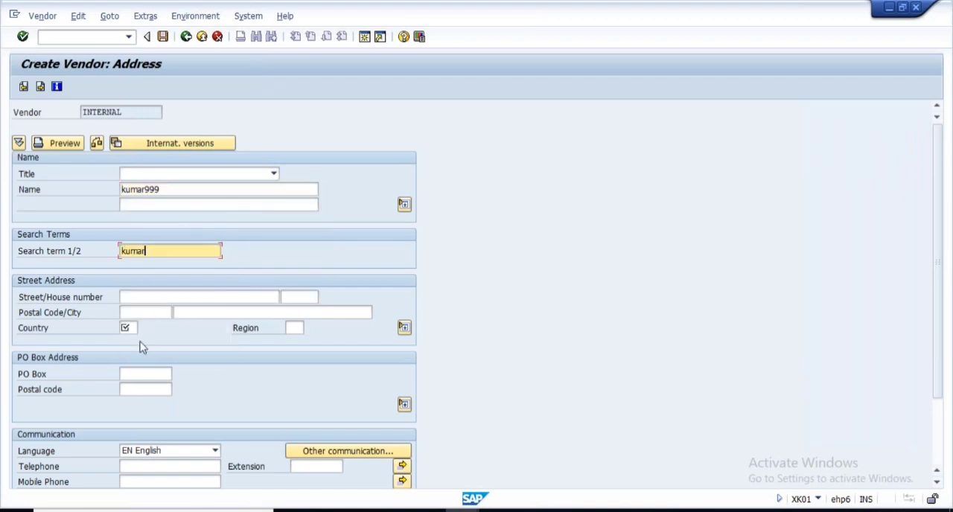
click(128, 327)
text(DE)
key(Return)
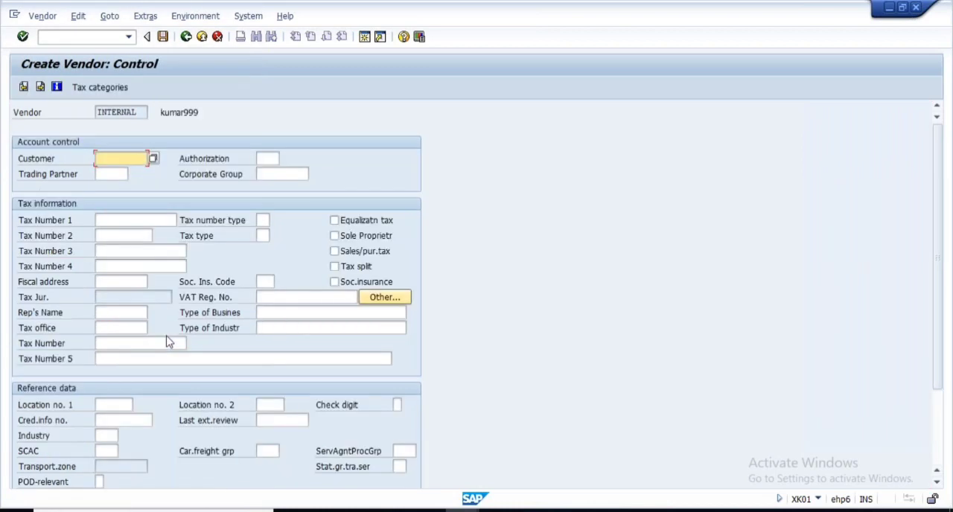
- Advance to the purchasing data, set order currency EUR and payment terms 0001, and proceed to the vendor's partner functions
key(Return)
key(Return)
key(Return)
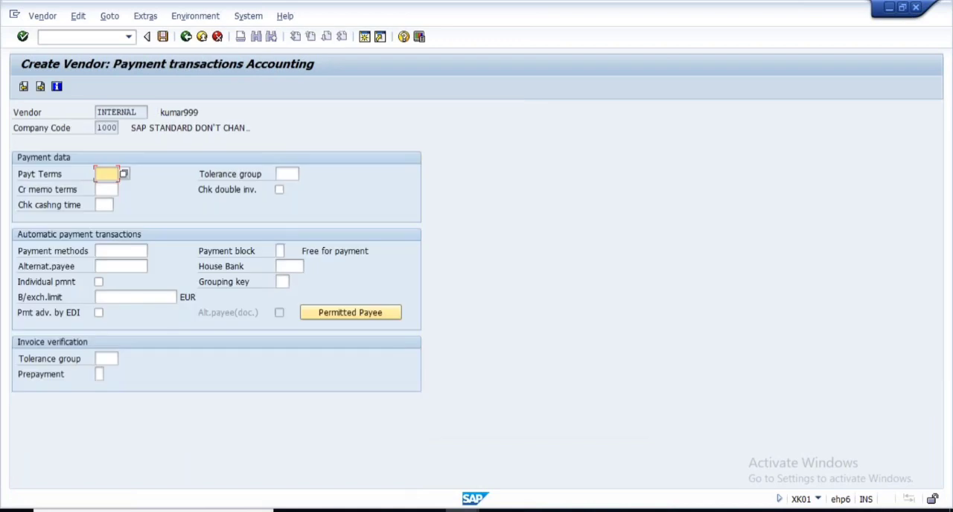
key(Return)
key(Return)
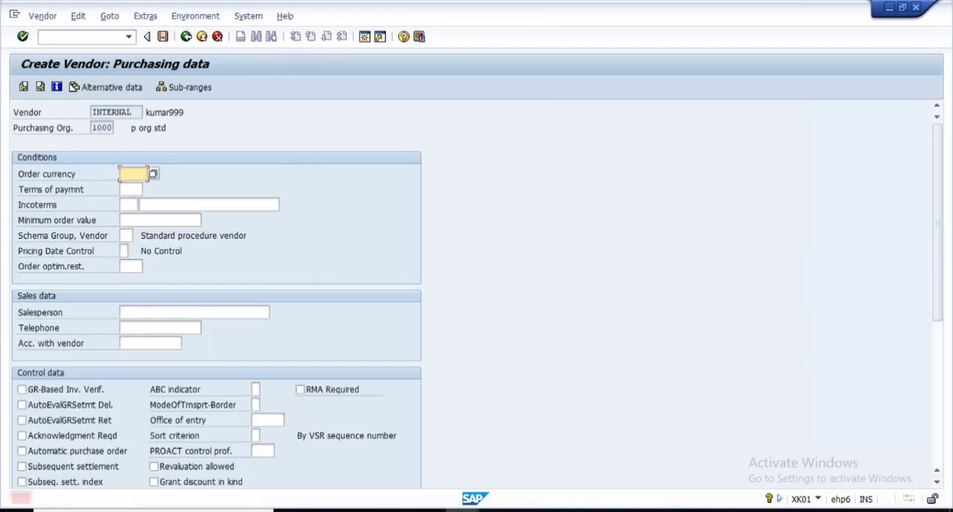
text(EUR)
click(129, 192)
text(0001)
key(Return)
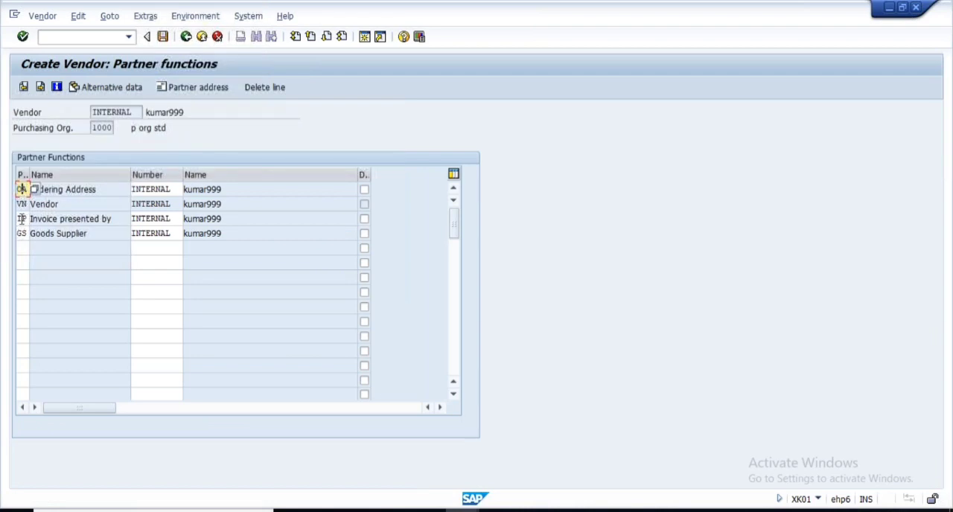
- Check the Vendor, Invoice presented by and Goods Supplier functions proposed for the new vendor
click(23, 203)
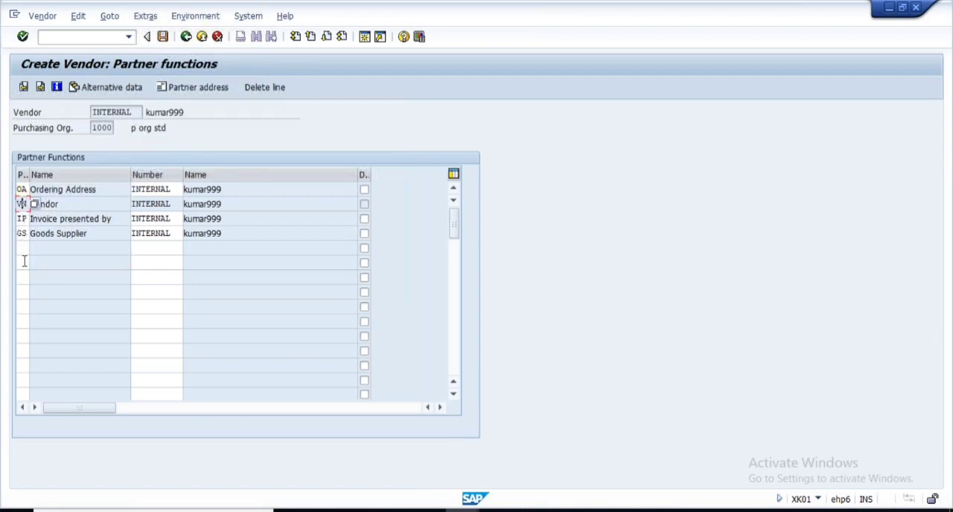
click(23, 218)
click(23, 233)
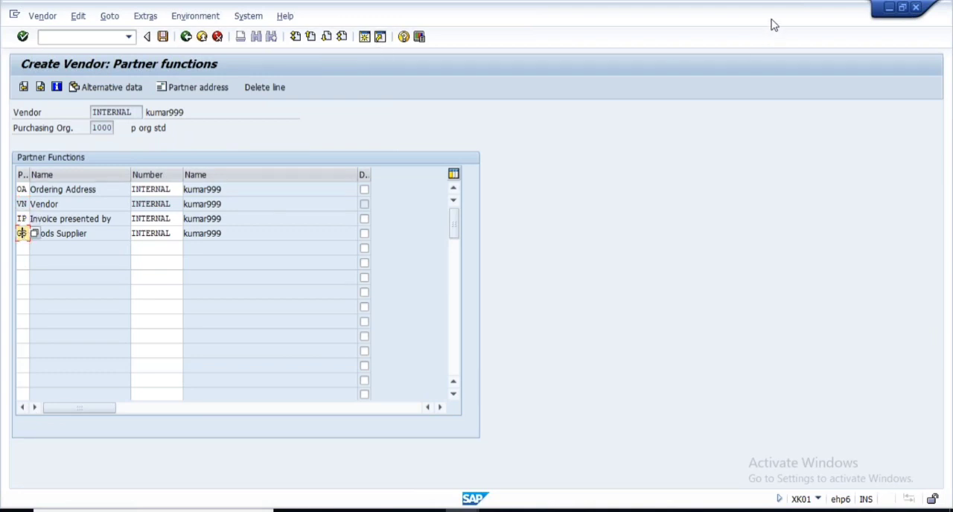
key(Return)
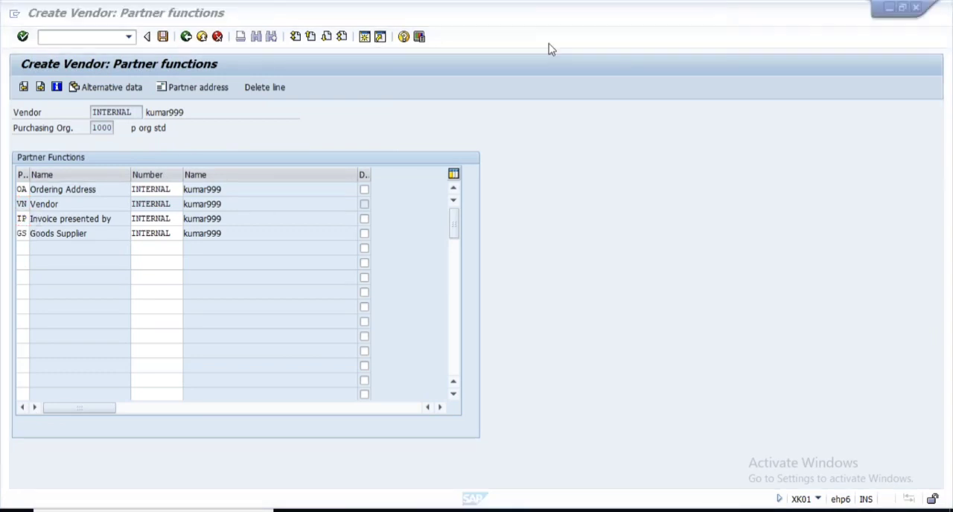
- Place the Create Vendor window beside the partner schema view and compare the Vendor function with schema FFPD
click(903, 9)
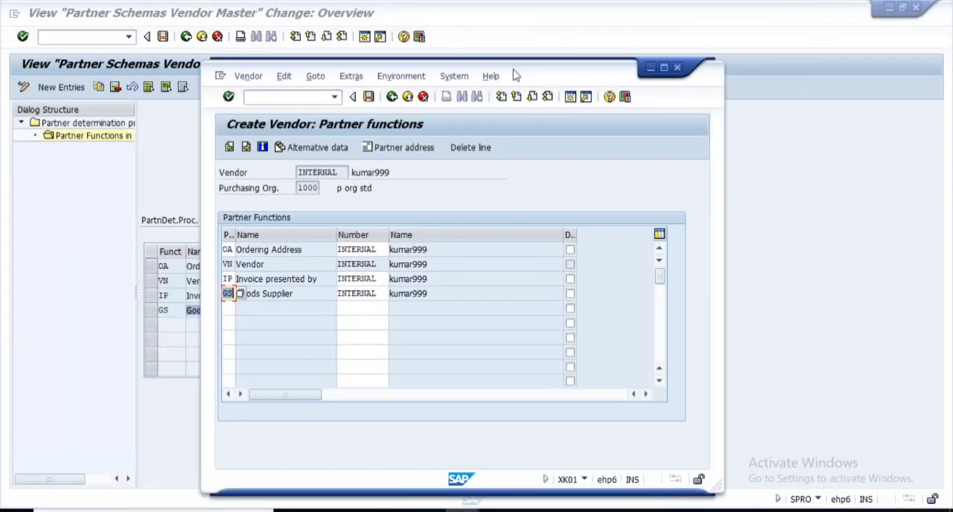
drag(516, 75, 719, 94)
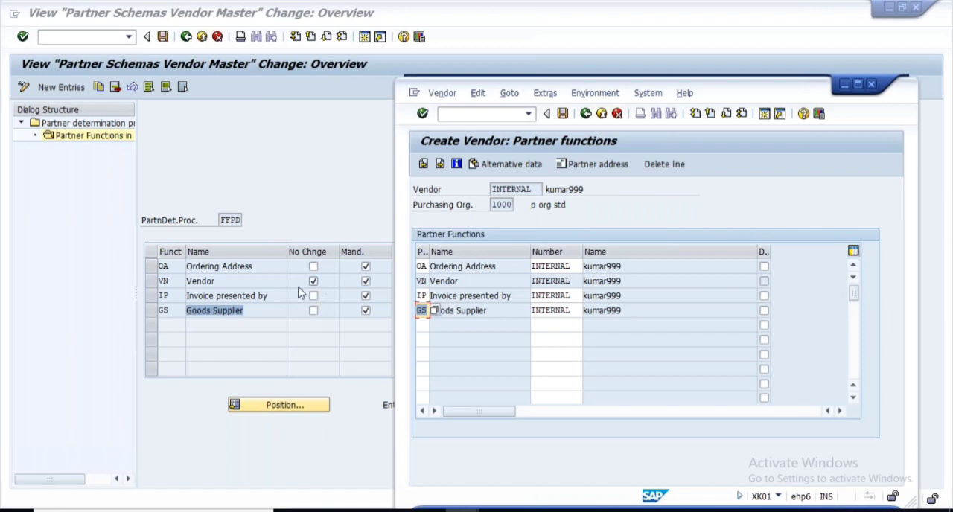
drag(575, 280, 461, 280)
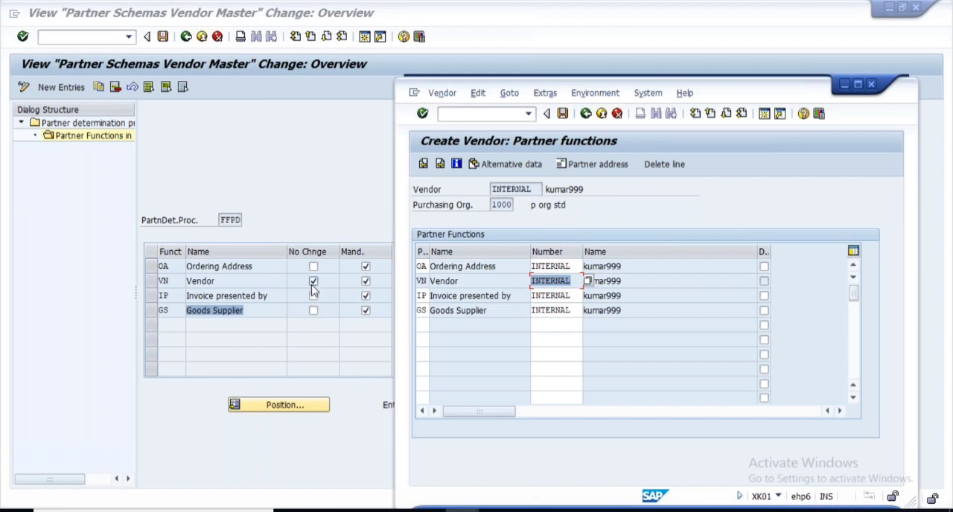
- Clear the mandatory flag for Goods Supplier in partner schema FFPD and save the change
click(365, 315)
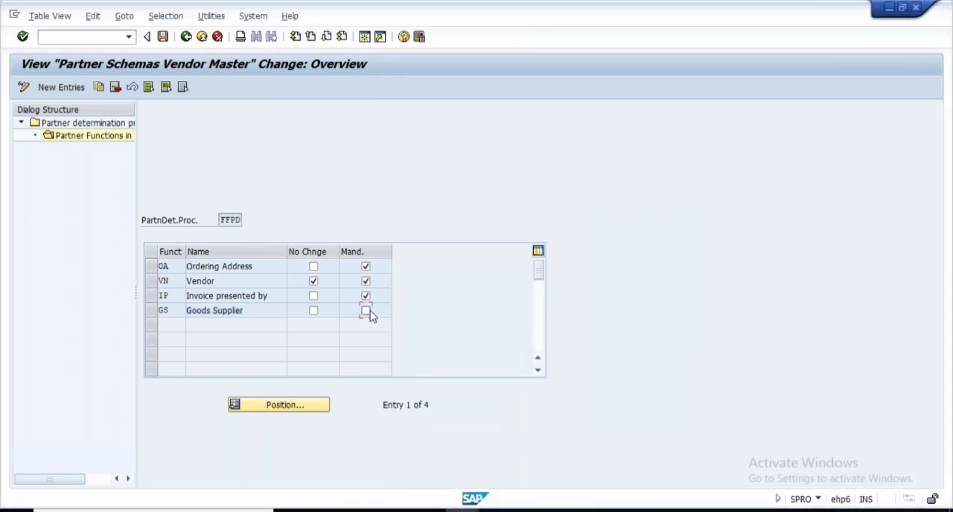
click(366, 311)
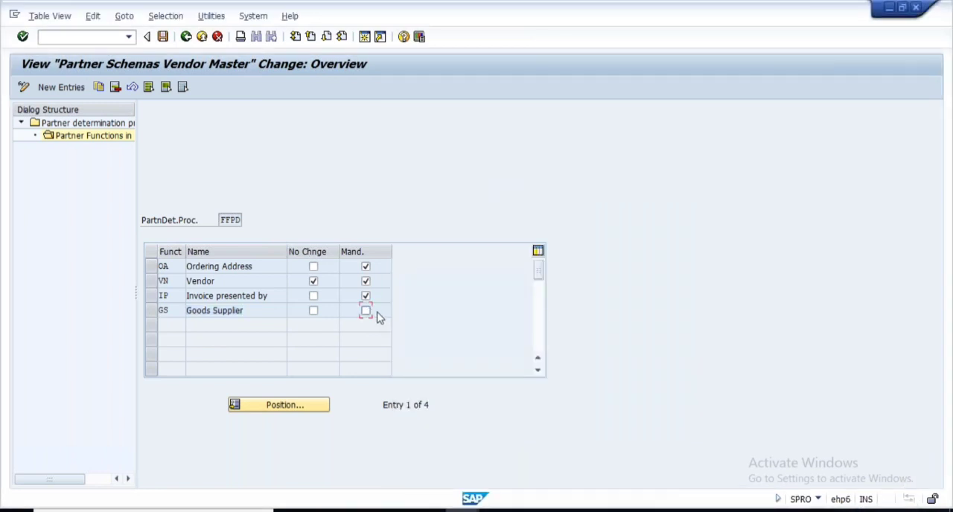
click(164, 36)
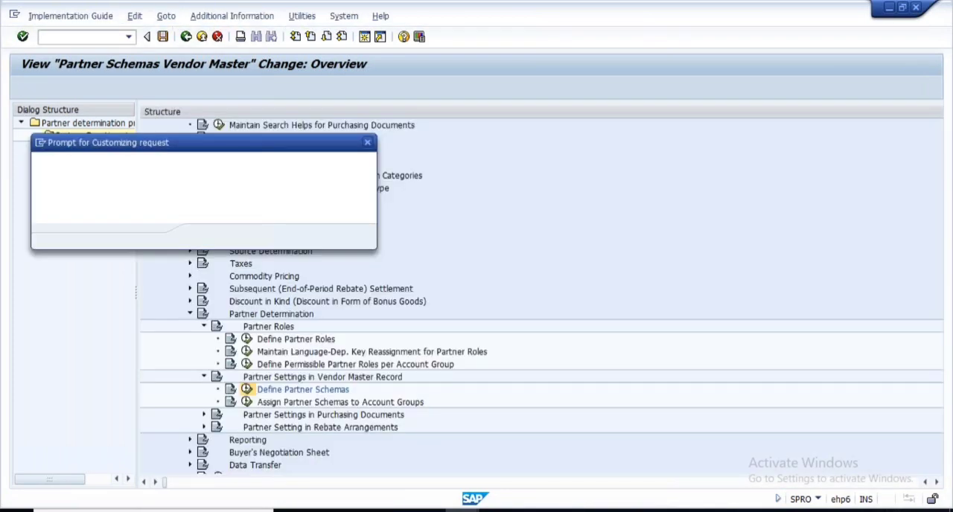
key(Return)
- Discard the unsaved vendor and start a new one with account group 0001
key(alt+Tab)
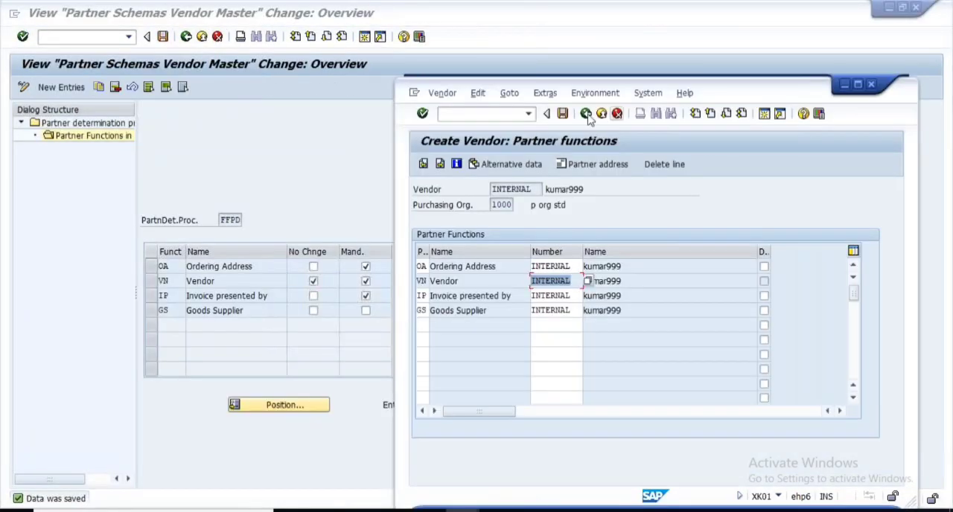
click(586, 114)
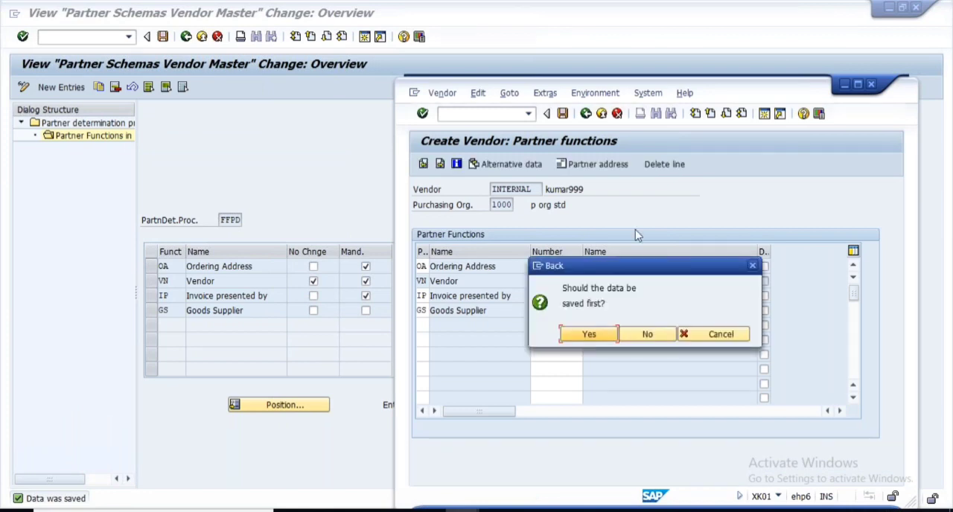
click(647, 334)
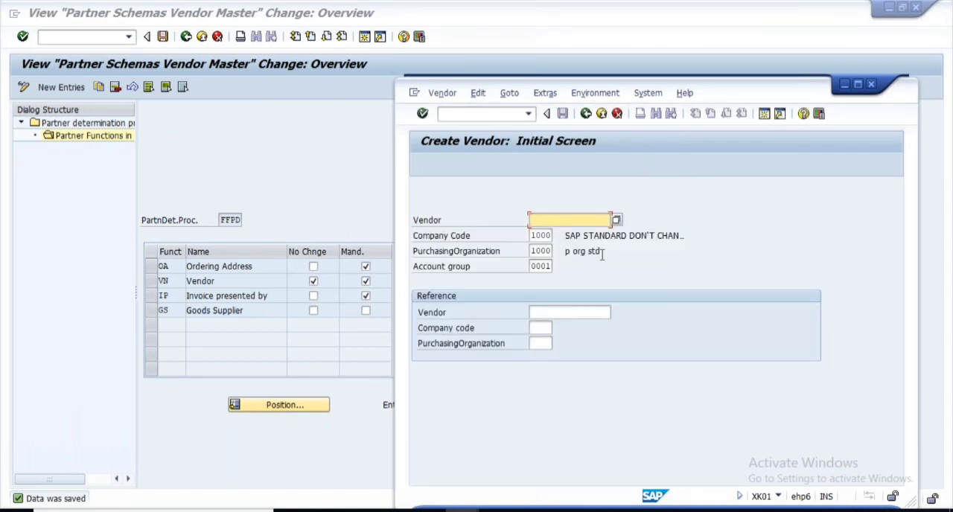
key(Return)
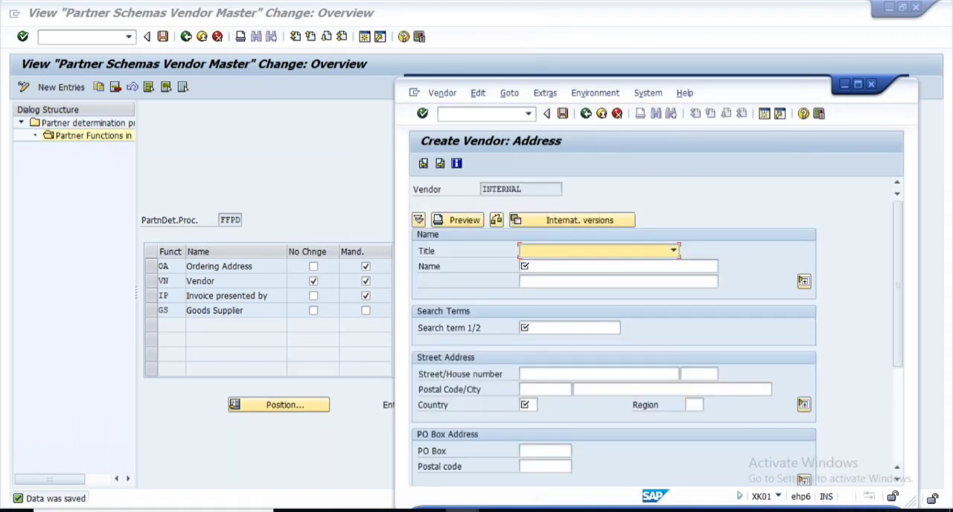
- Enter the new vendor's name and search term, and set the country to DE
click(560, 266)
text(kumar999)
click(538, 328)
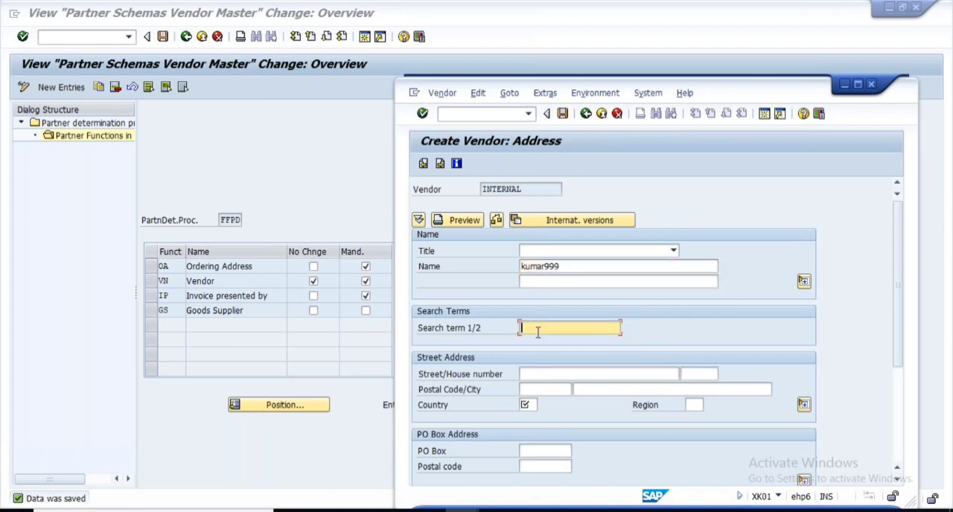
text(kumar)
click(530, 404)
click(530, 420)
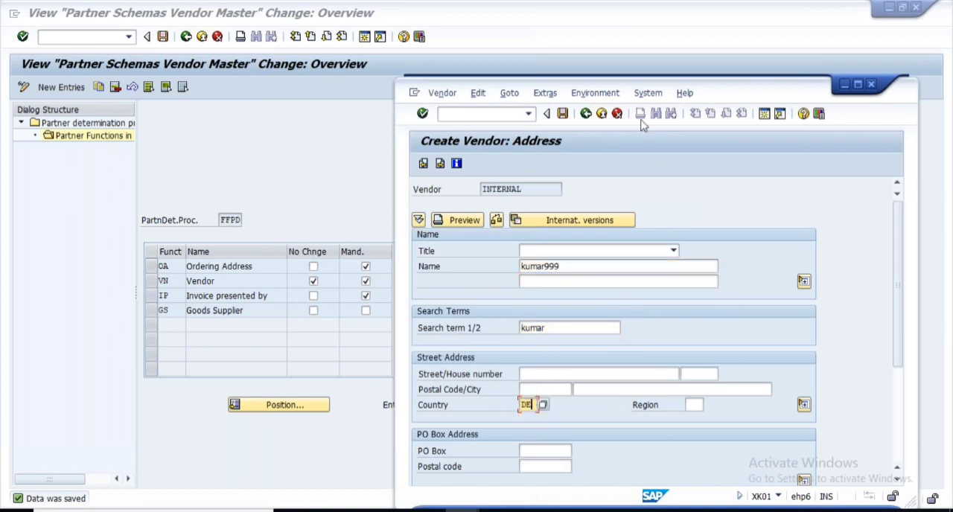
- Maximize the Create Vendor window, advance to the purchasing data, set currency EUR and payment terms 0001, and continue to the partner functions
click(858, 85)
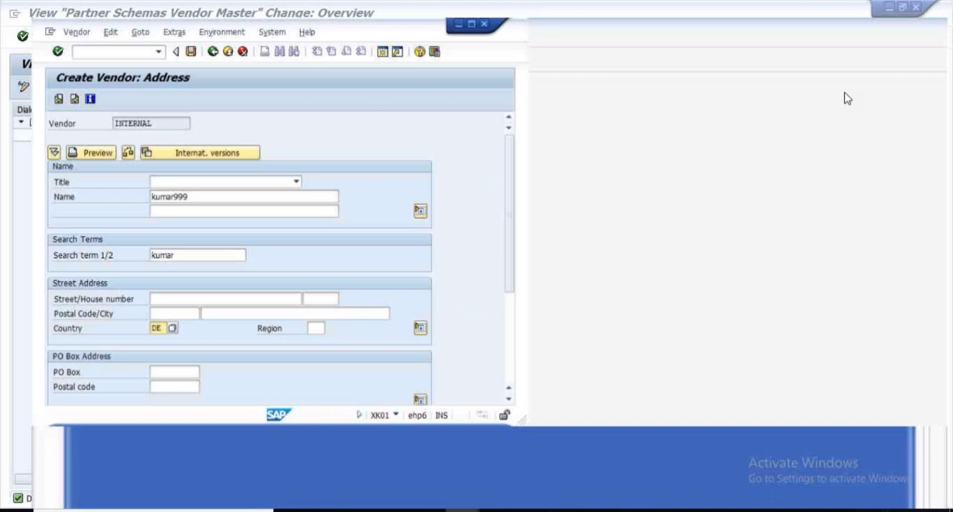
key(Return)
key(Return)
key(Return)
key(Return)
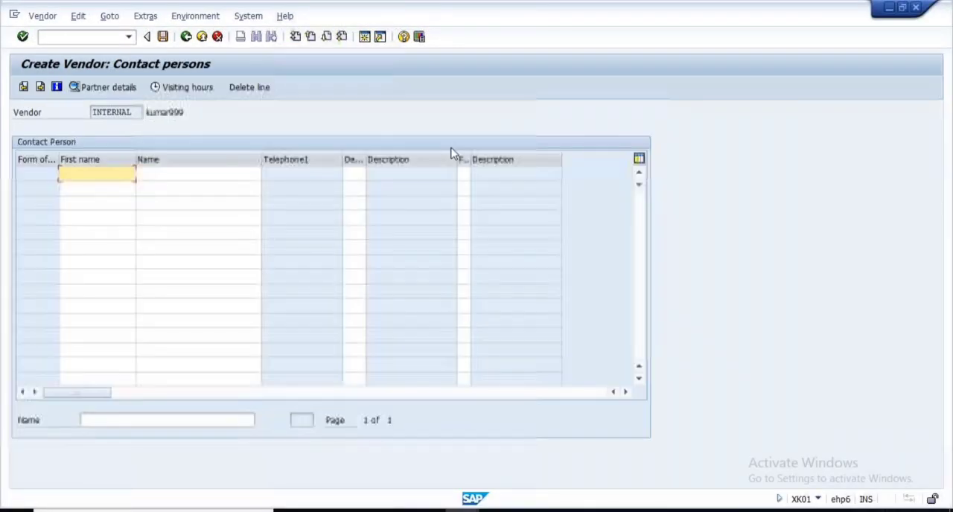
key(Return)
key(Return)
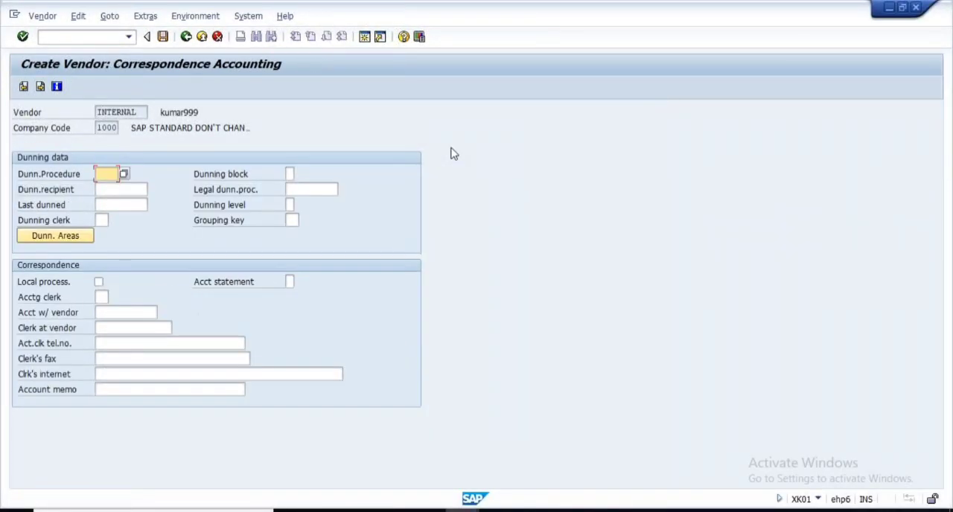
key(Down)
key(Tab)
text(0001)
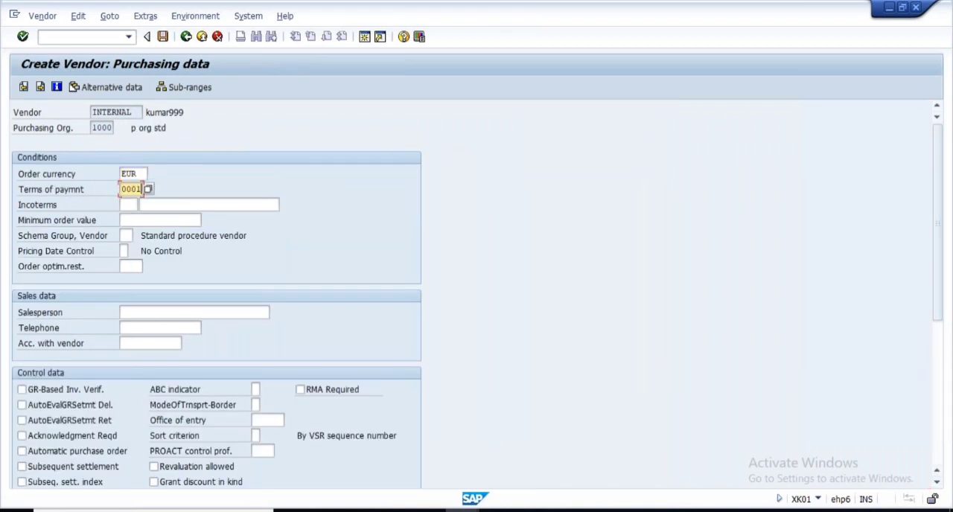
key(Return)
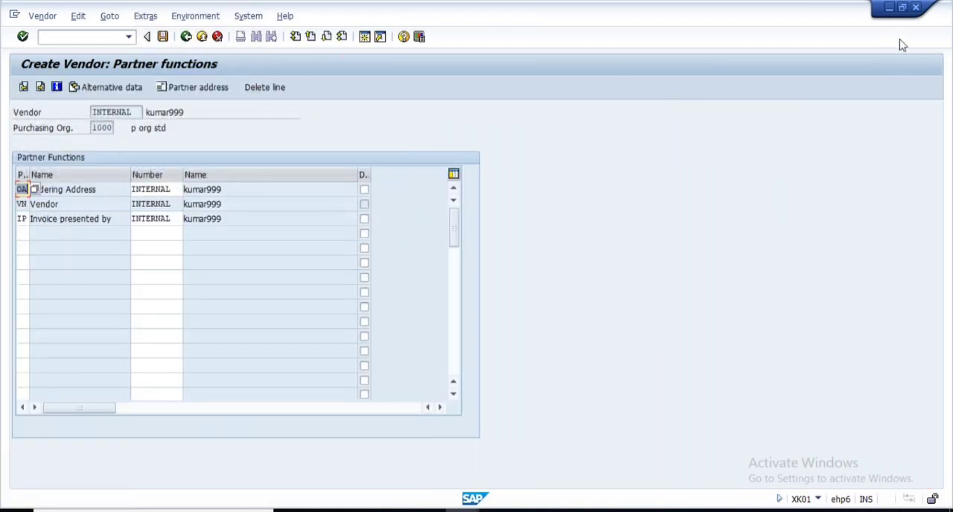
- Place the Create Vendor window beside the partner schema view and compare its Ordering Address, Vendor and Invoice presented by functions with schema FFPD
click(902, 8)
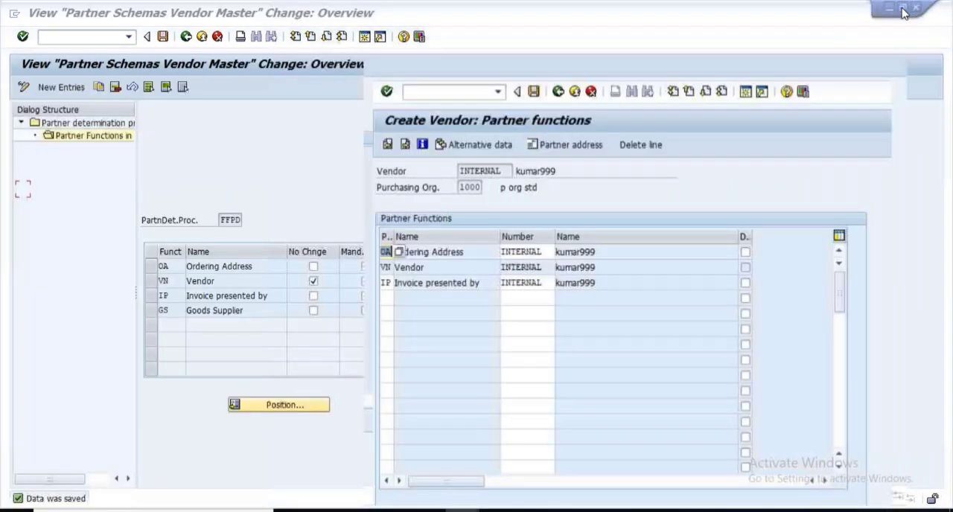
drag(722, 87, 755, 84)
drag(533, 264, 412, 262)
drag(495, 279, 451, 278)
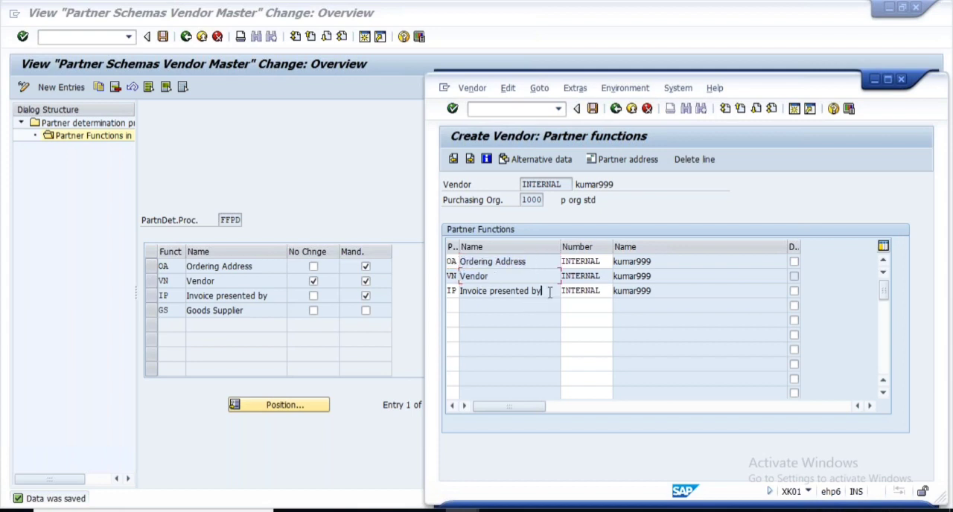
drag(551, 291, 427, 292)
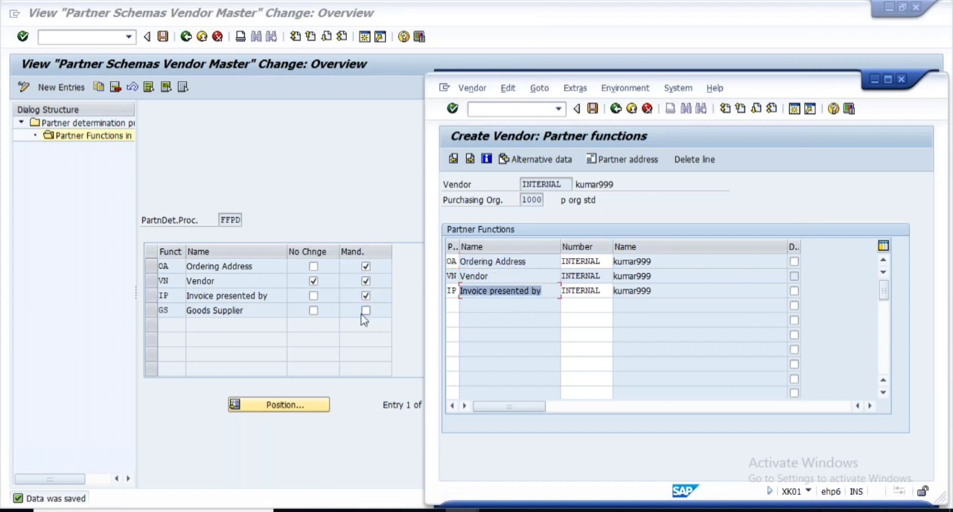
- Add the Goods Supplier function GS to the new vendor's partner functions with the partner number INTERNAL
click(451, 310)
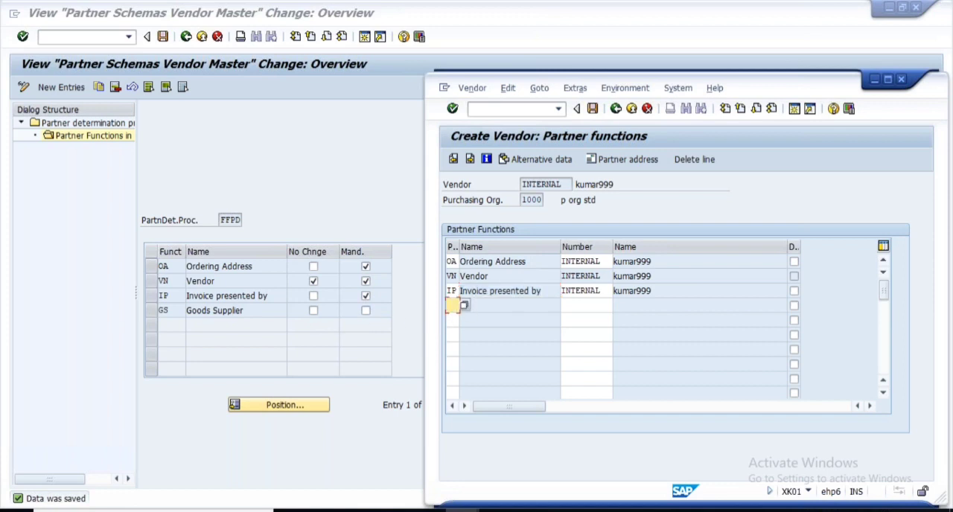
click(464, 307)
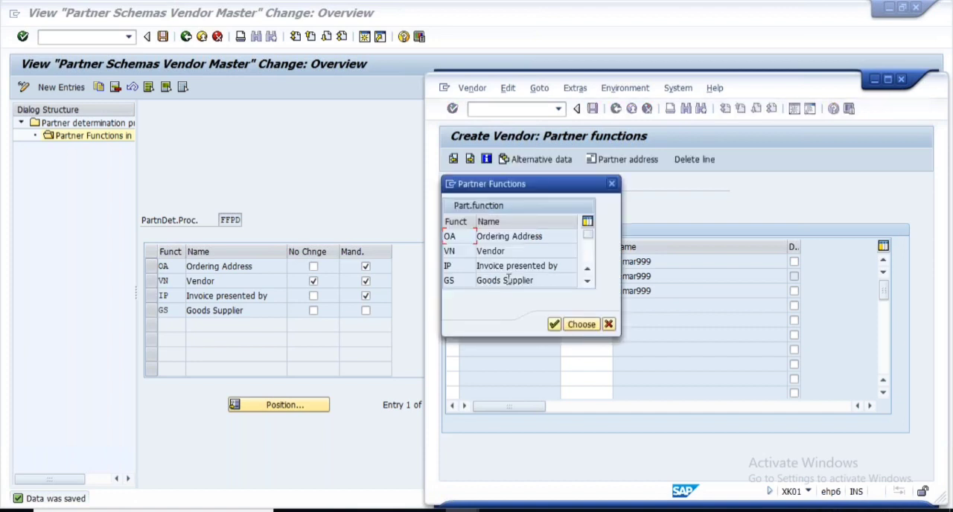
double_click(509, 280)
click(586, 308)
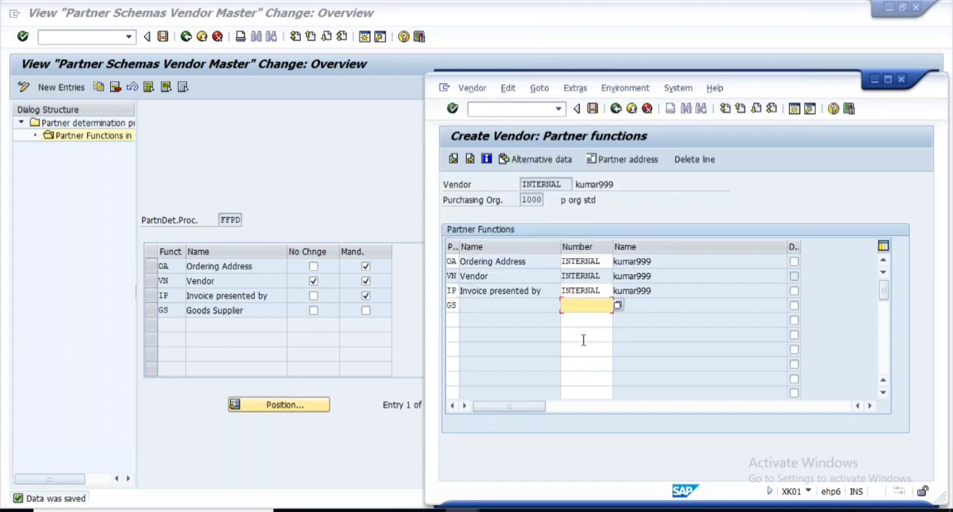
key(Return)
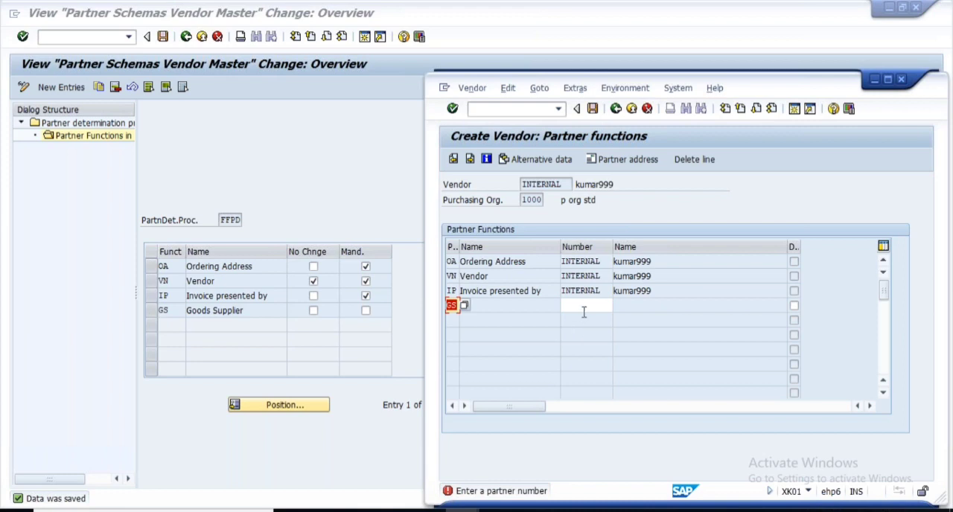
click(585, 310)
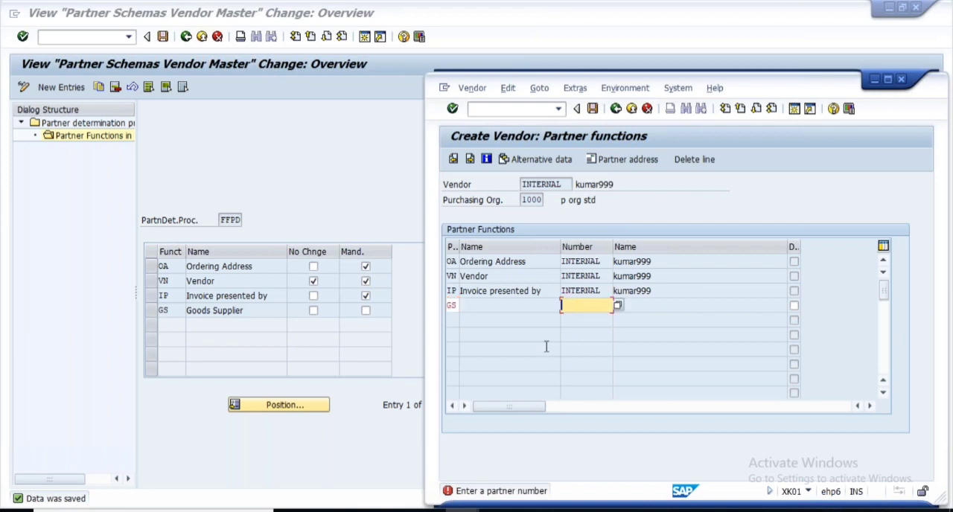
drag(613, 292, 529, 295)
key(ctrl+c)
click(588, 306)
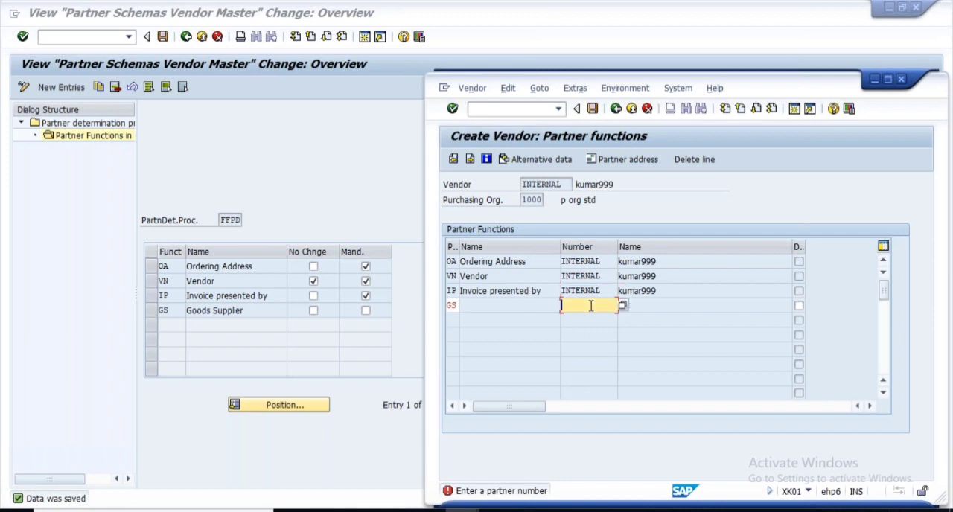
key(ctrl+v)
key(Return)
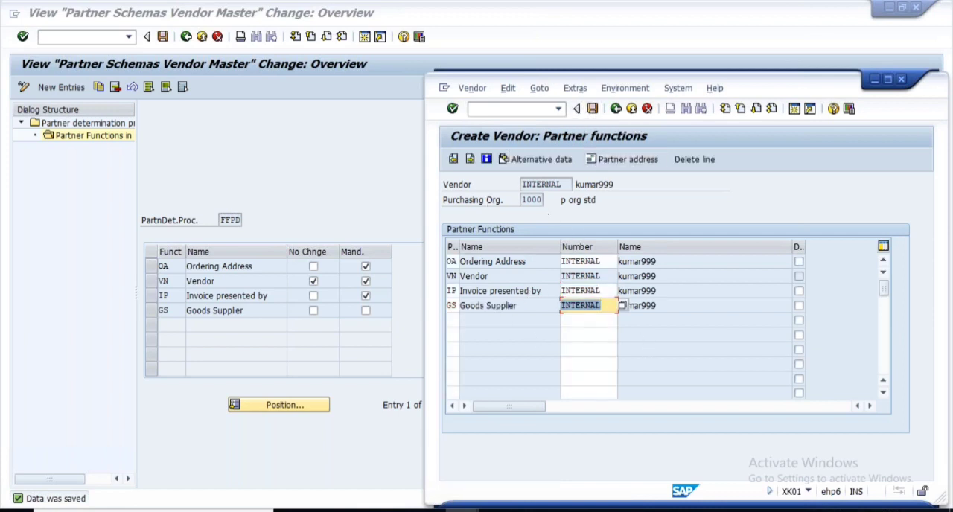
- Replace the Goods Supplier's partner number with another existing vendor's number and save the new vendor
drag(568, 186, 491, 186)
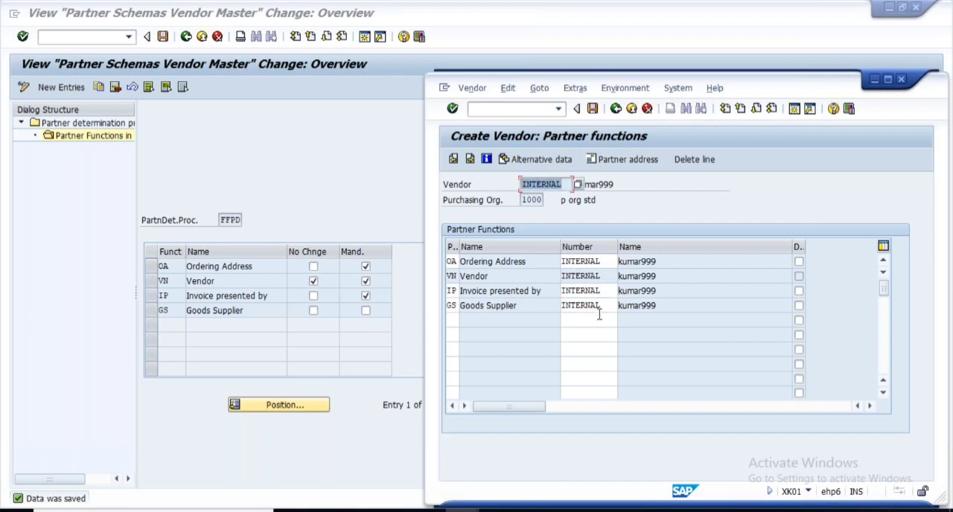
drag(605, 310, 558, 307)
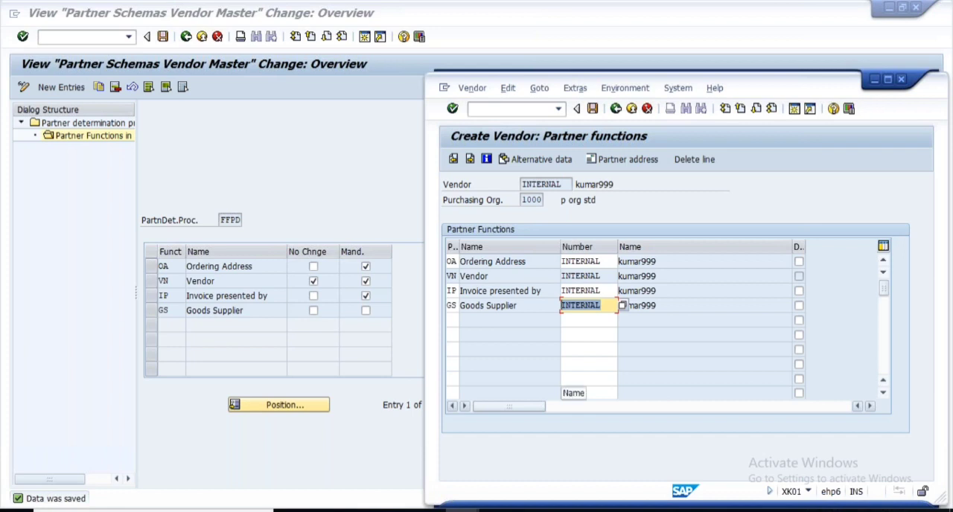
key(BackSpace)
click(585, 331)
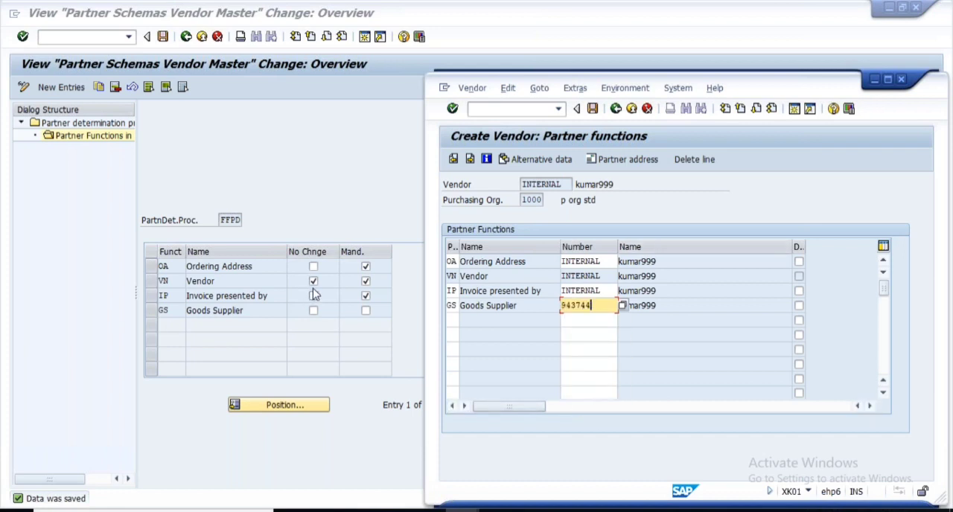
click(599, 276)
drag(599, 276, 550, 278)
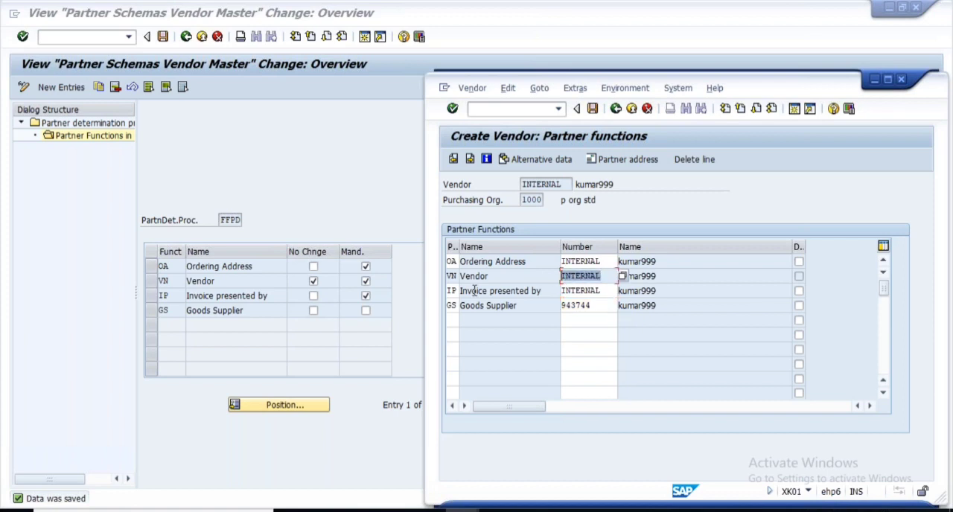
click(593, 110)
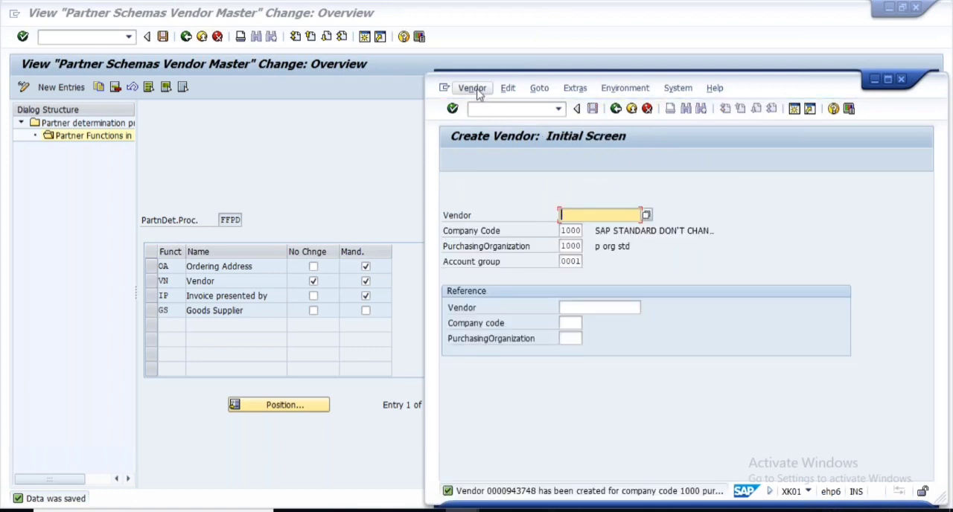
- Open the newly created vendor's partner functions in change mode and compare the Goods Supplier's number with those of the other functions
click(473, 88)
click(484, 122)
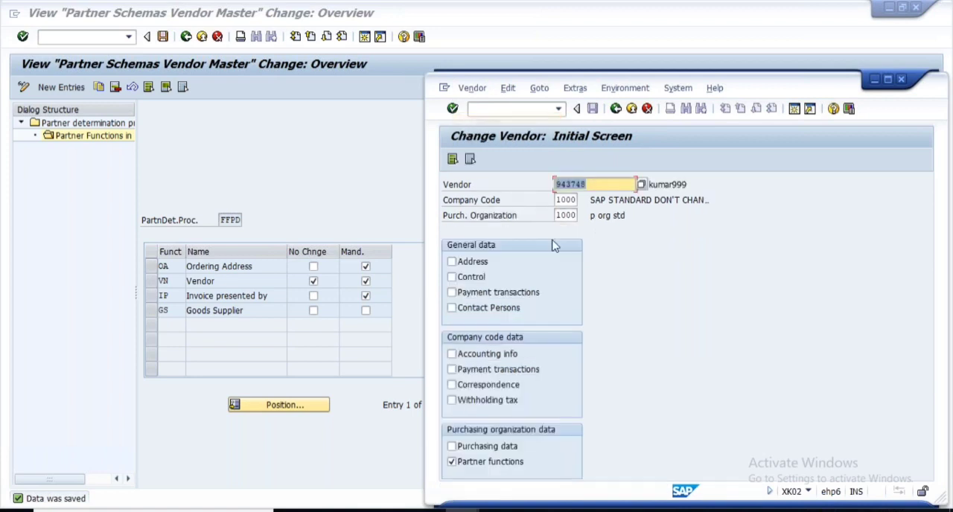
key(Return)
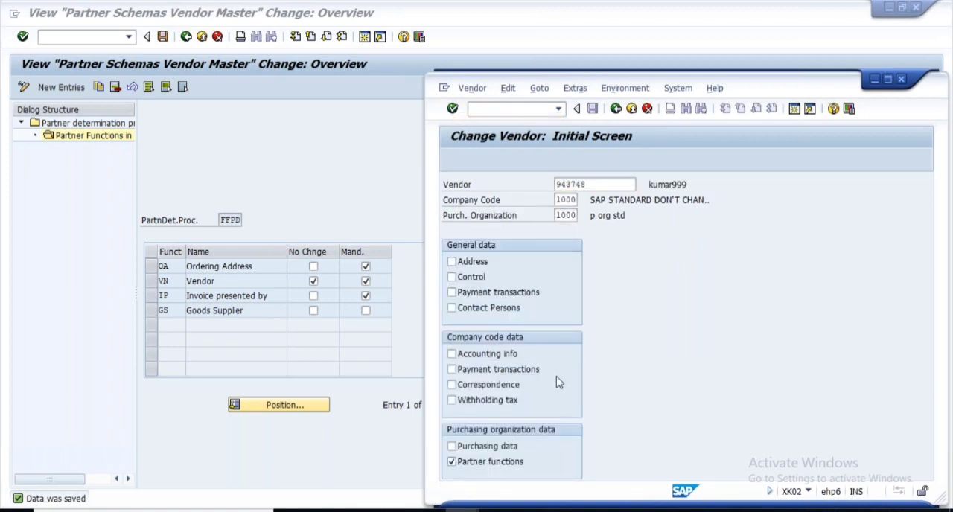
click(546, 297)
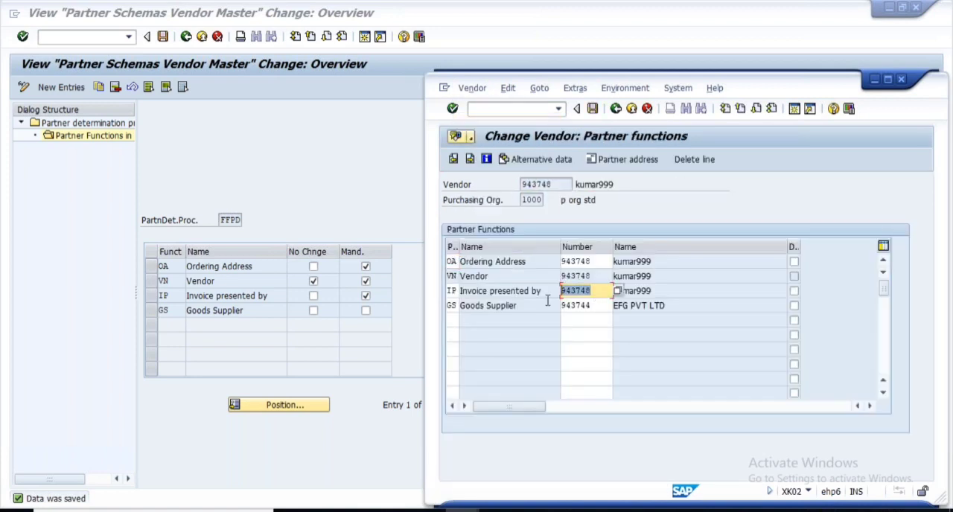
click(553, 260)
click(545, 296)
click(540, 310)
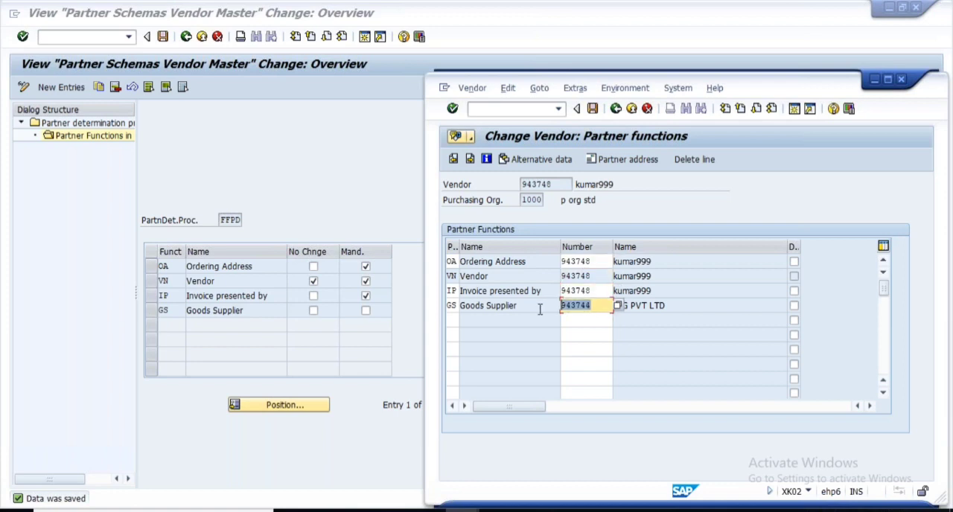
click(547, 276)
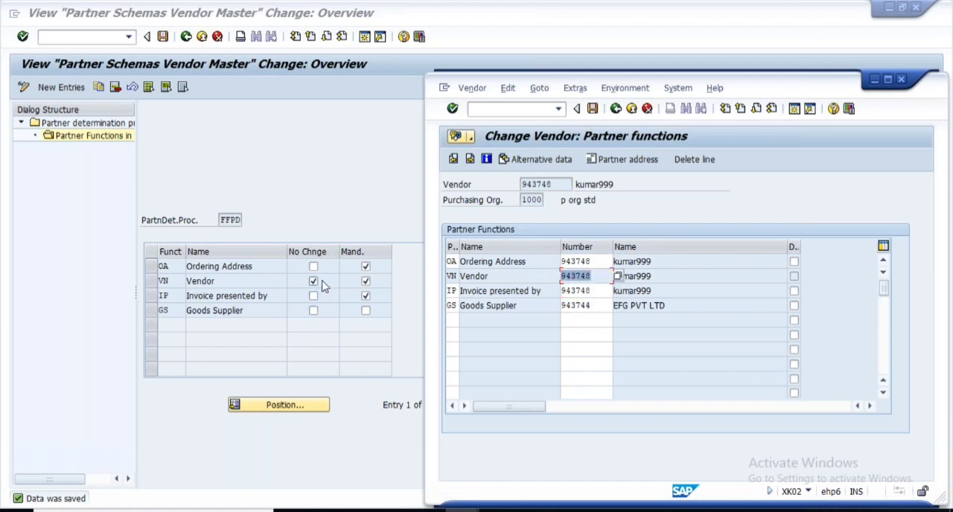
- Switch to the Notepad note and insert OA ahead of VN in the Partner Roles line, separated by a comma
click(409, 211)
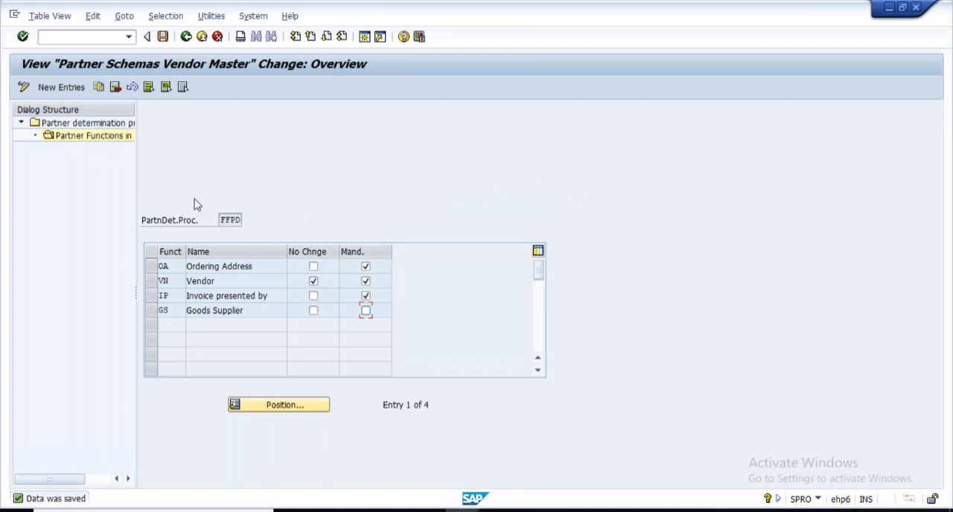
click(667, 511)
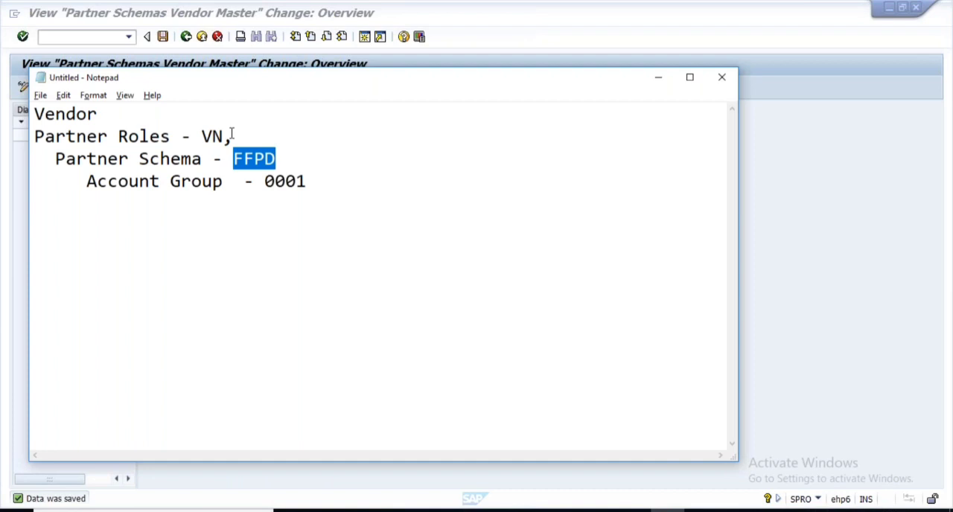
click(232, 136)
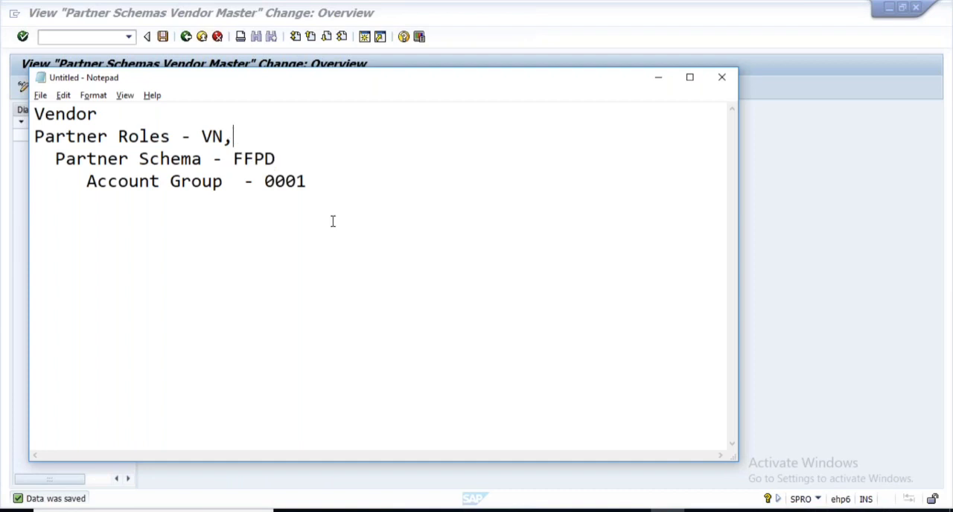
key(alt+Tab)
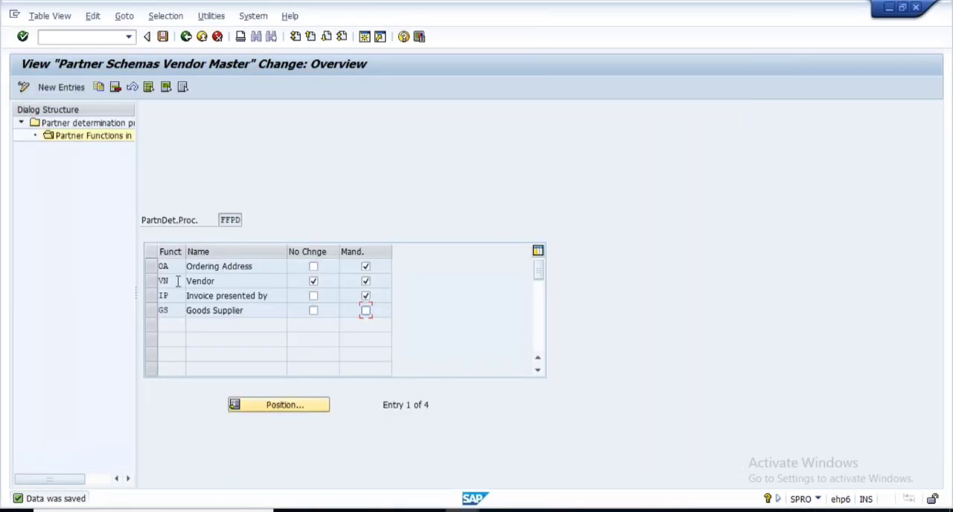
key(alt+Tab)
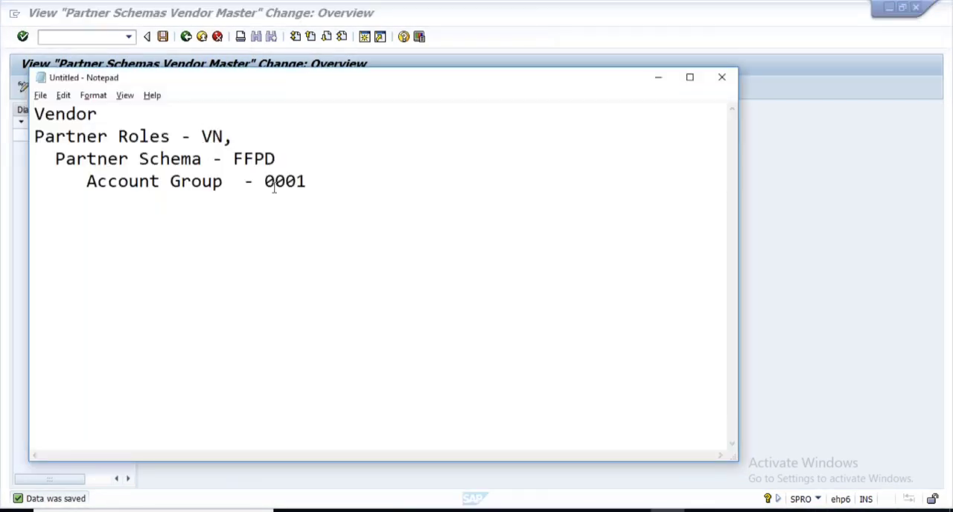
text(OA,)
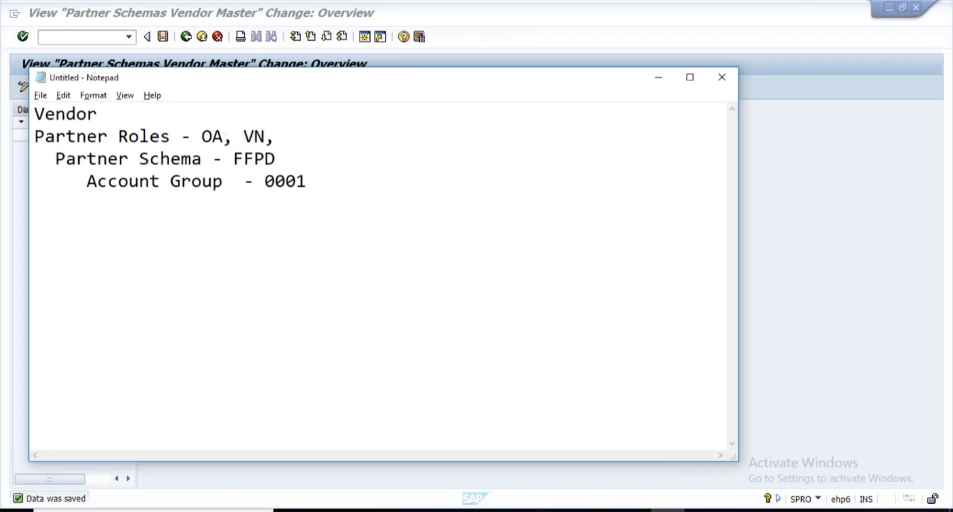
key(Delete)
- Append the remaining schema FFPD functions, IP and GS, to the Partner Roles line of the note
key(alt+Tab)
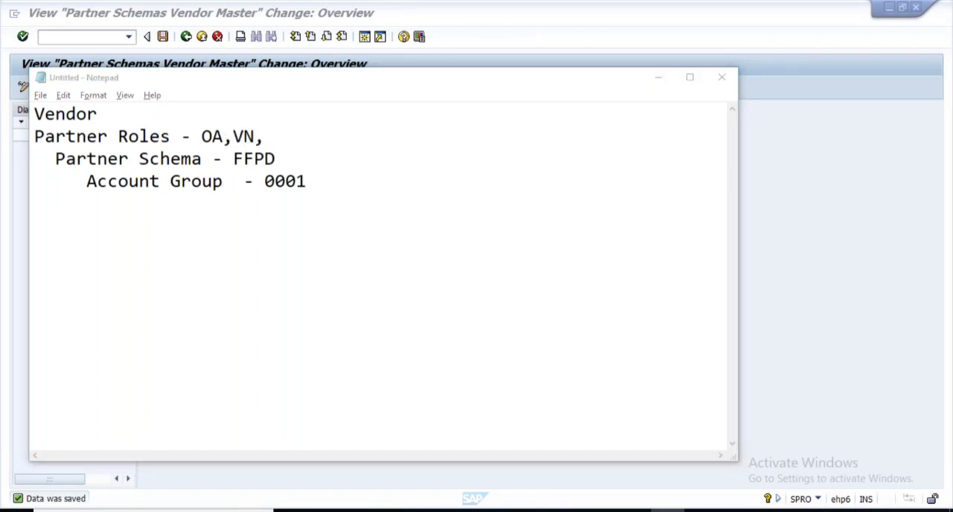
key(alt+Tab)
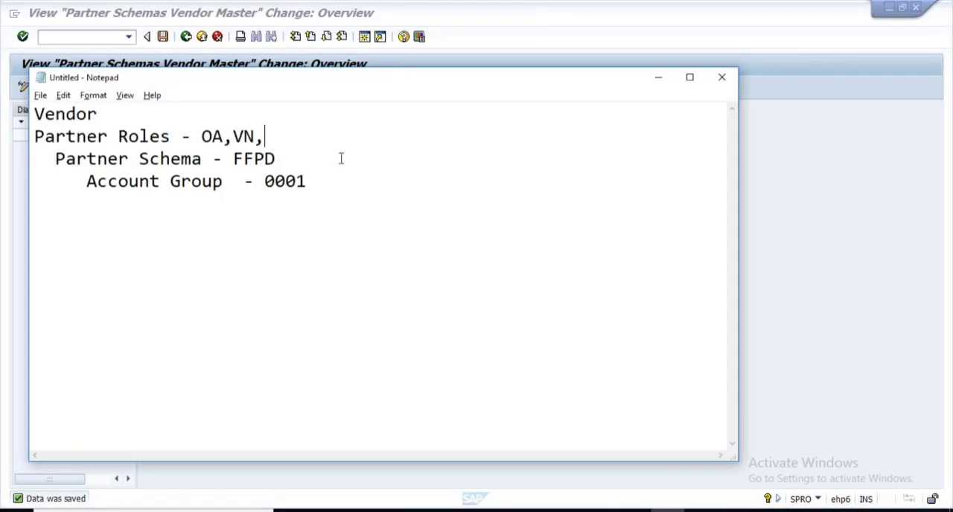
text(IP,)
key(alt+Tab)
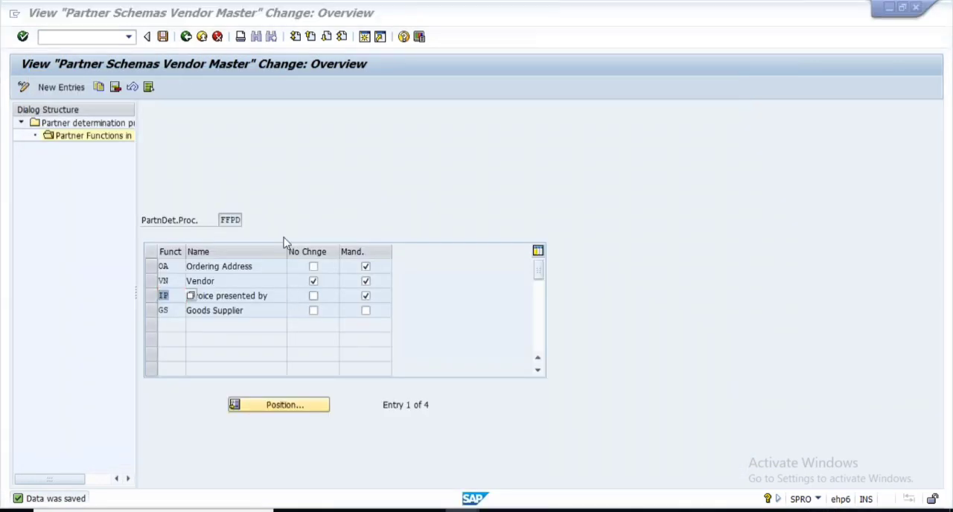
key(alt+Tab)
text(GS)
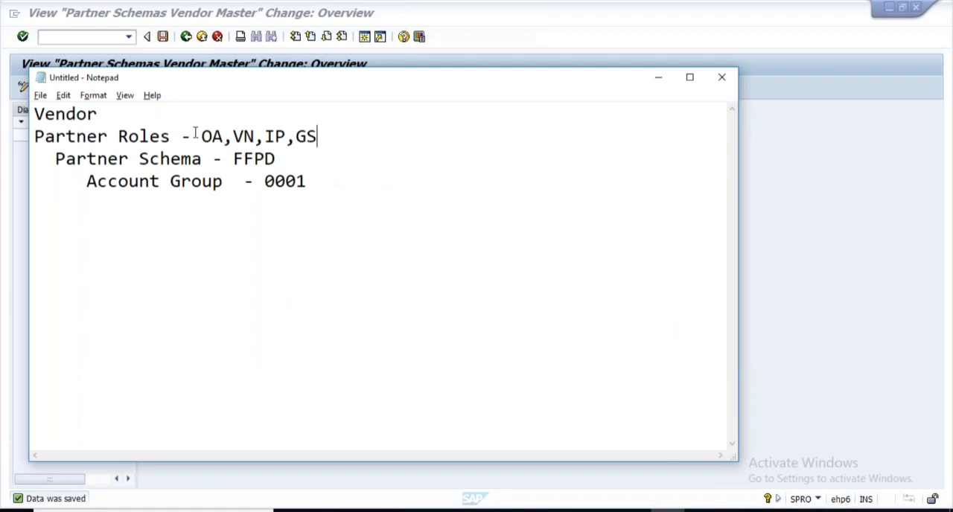
- Review the roles, schema and account group values in the note, and indent the Partner Schema and Account Group lines one more space
drag(195, 133, 379, 135)
drag(236, 163, 292, 158)
click(254, 161)
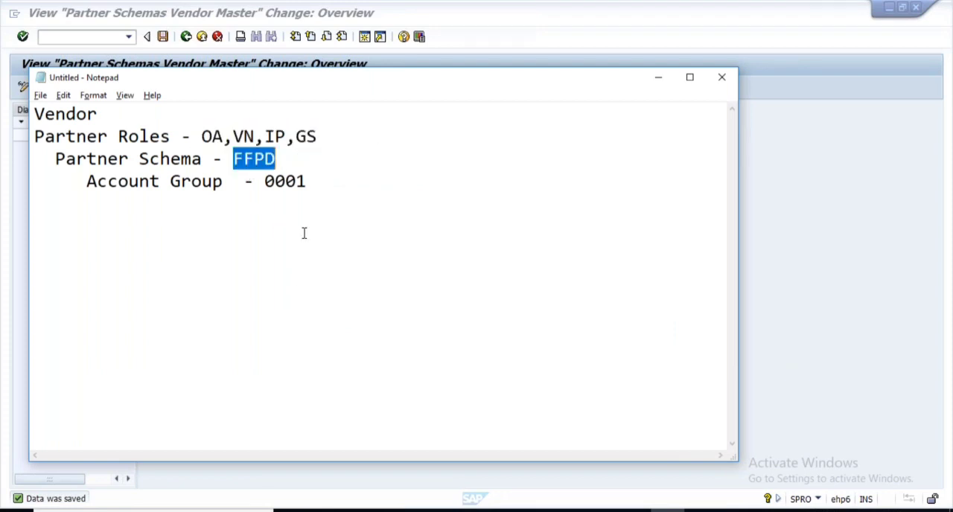
drag(267, 186, 332, 195)
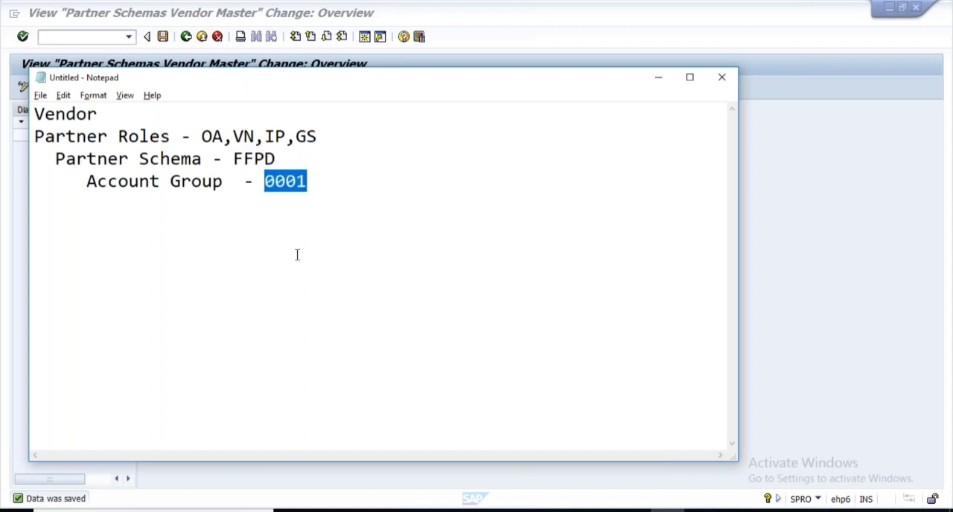
click(88, 185)
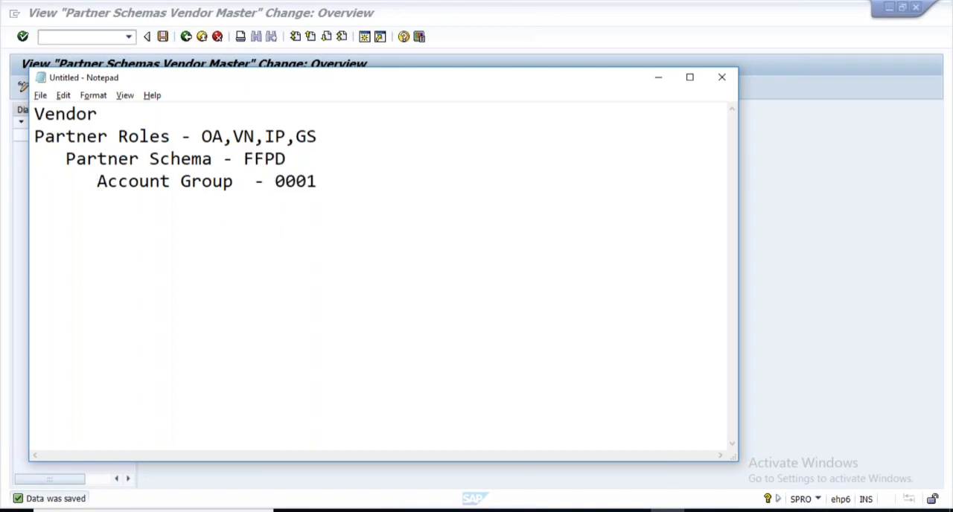
- Switch back to SAP, leave the partner schema view for the implementation guide, and collapse the Partner Determination node under Purchasing
click(463, 511)
click(455, 469)
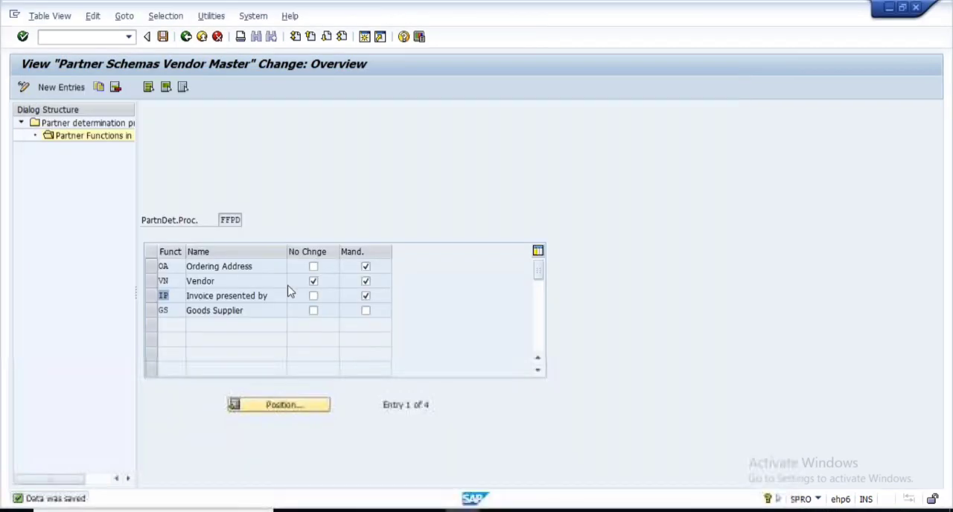
click(186, 36)
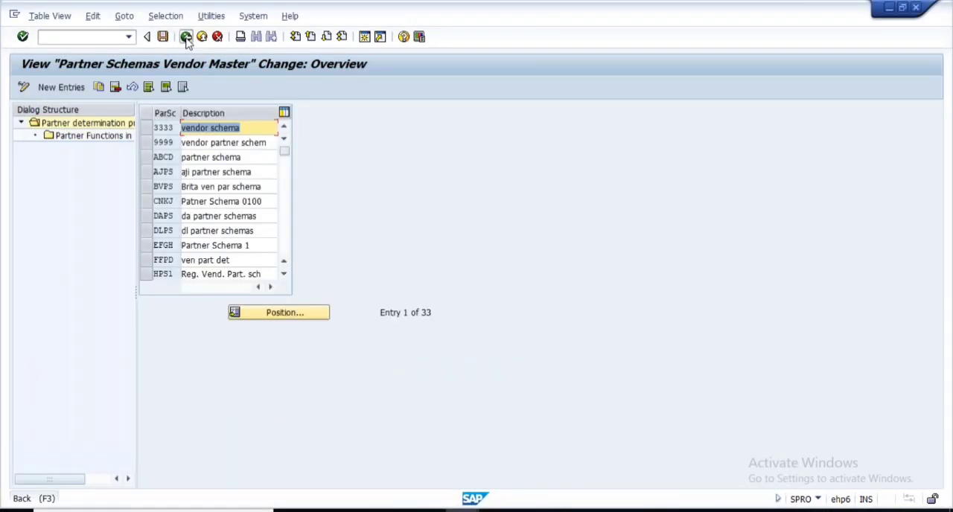
click(186, 36)
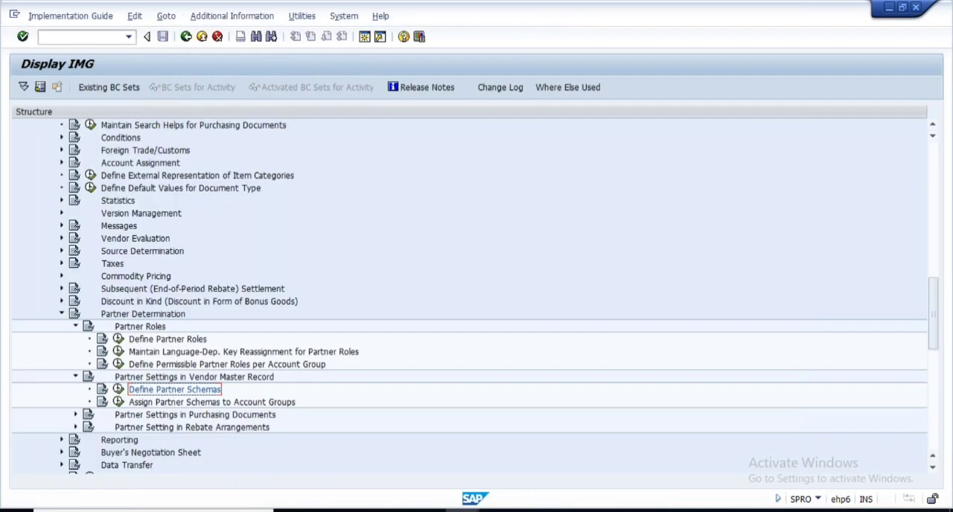
click(62, 313)
scroll(243, 319, up, 5)
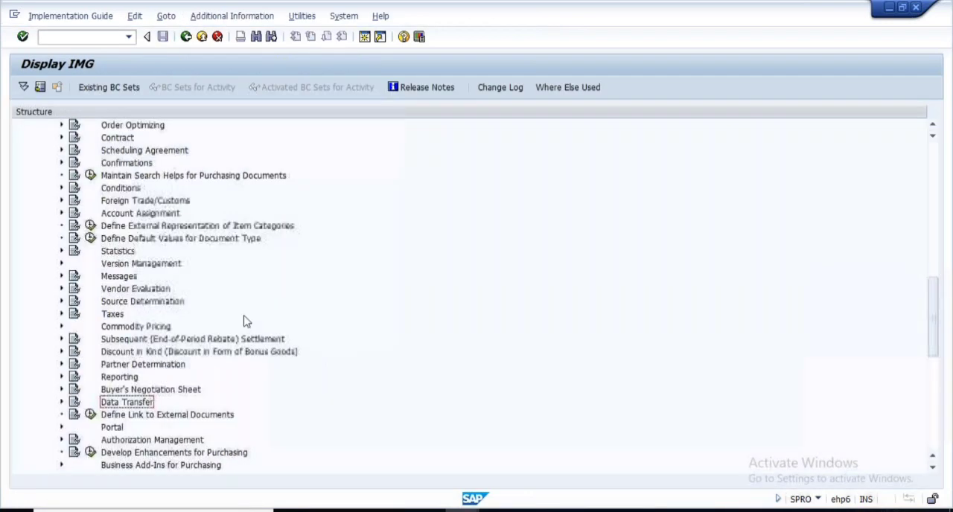
scroll(243, 319, up, 3)
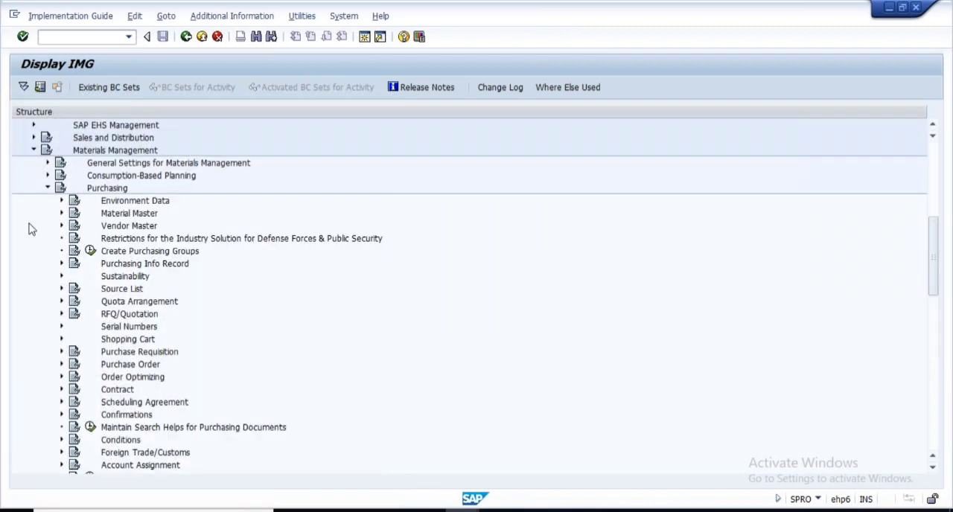
- Collapse Purchasing and open Define Account Groups and Field Selection (Vendor) under Logistics - General, Business Partner, Vendors, Control
click(48, 188)
scroll(41, 238, up, 4)
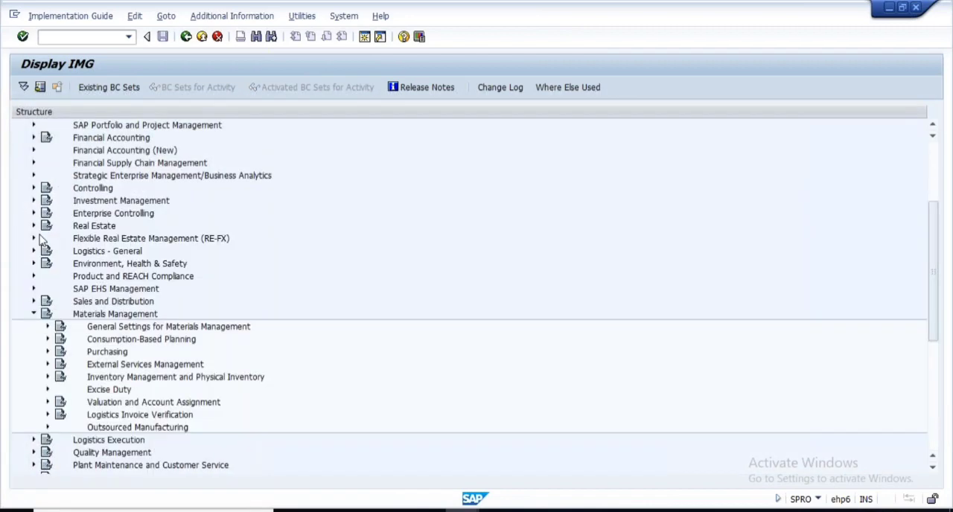
scroll(52, 268, up, 1)
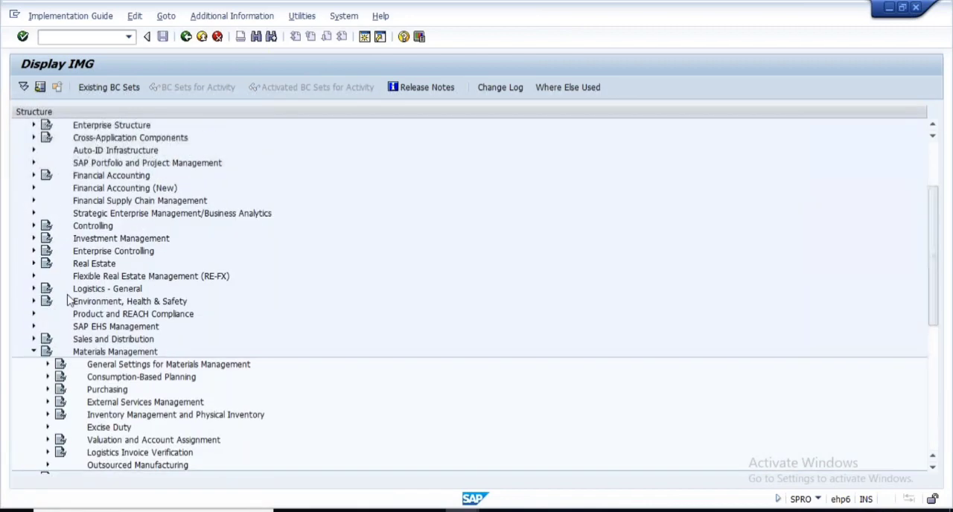
click(34, 289)
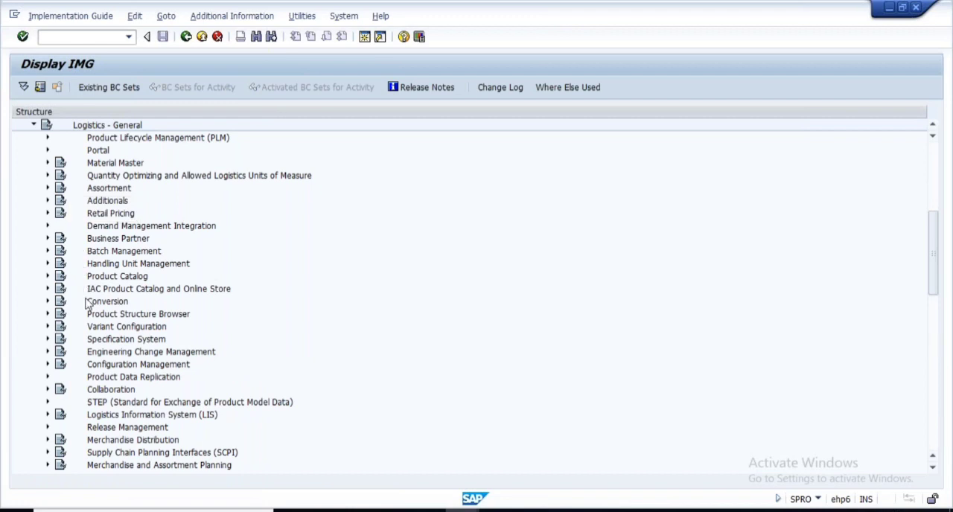
click(48, 239)
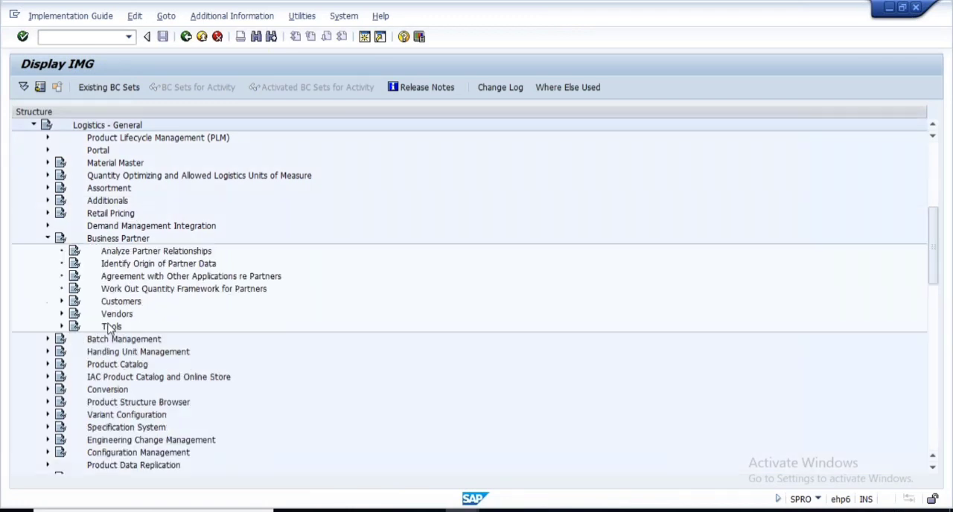
click(63, 315)
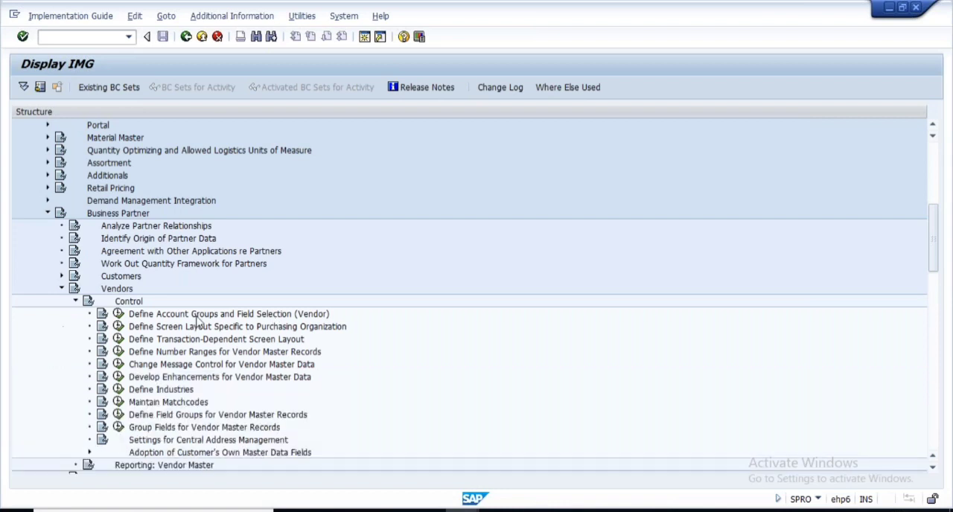
click(117, 314)
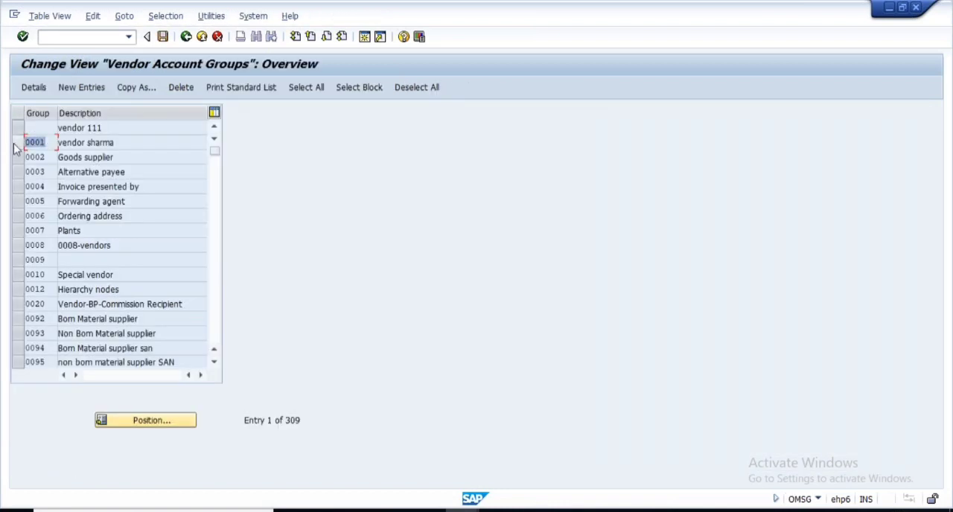
- Open the details of vendor account group 0001 and locate its partner schema for the purchasing organization
click(19, 142)
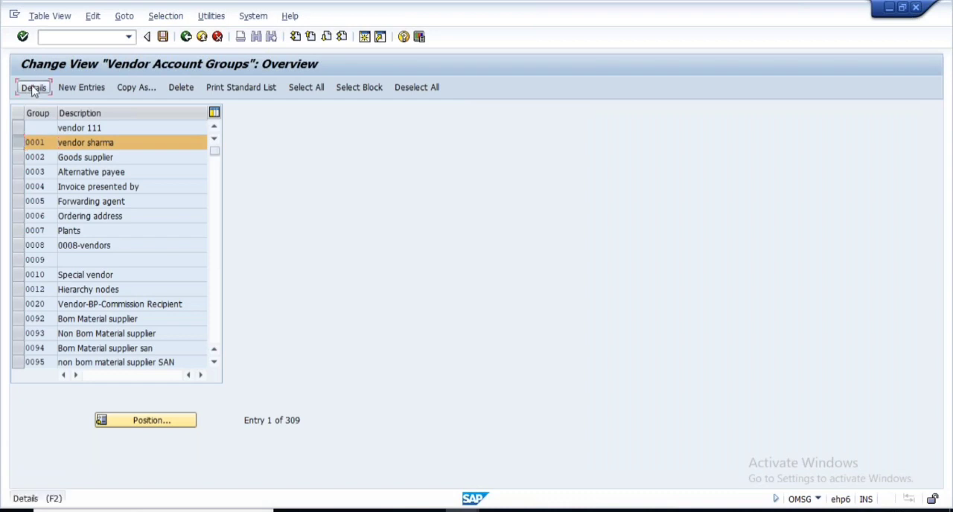
click(32, 89)
click(174, 343)
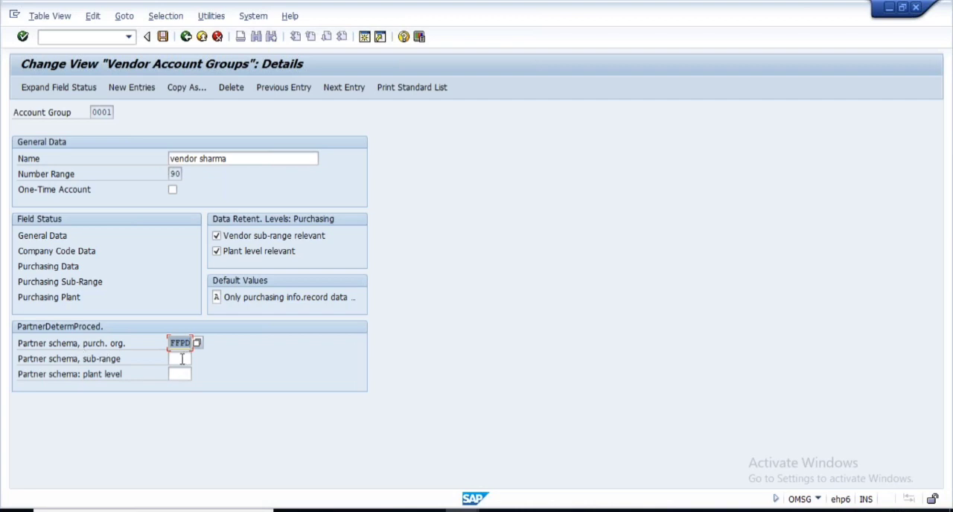
- Assign partner schema L1 to the sub-range and L2 to the plant level, and save with the proposed customizing request
click(181, 359)
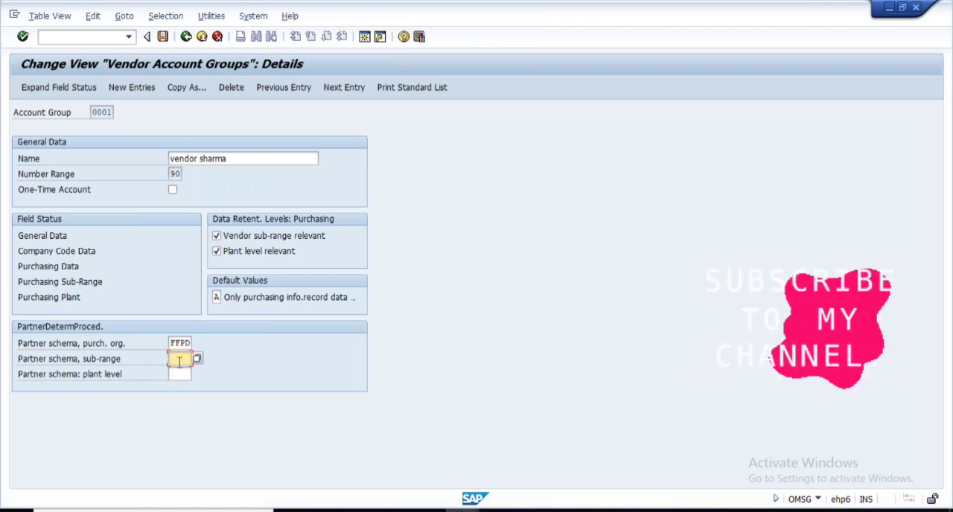
text(LN)
click(178, 374)
text(L2)
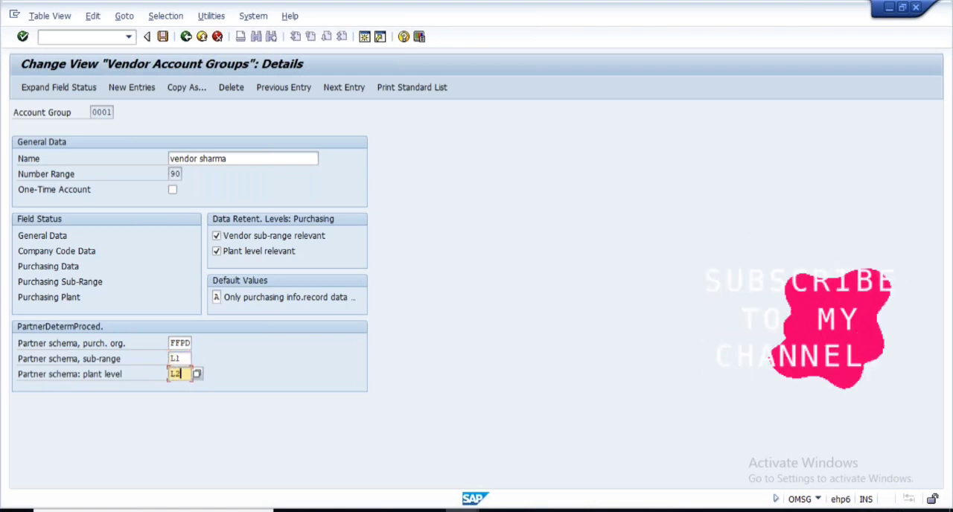
key(Return)
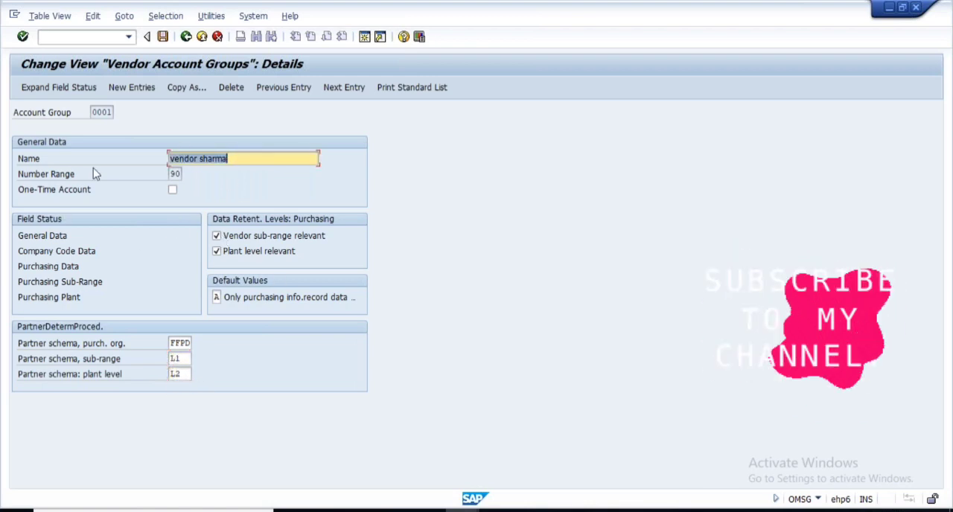
click(162, 37)
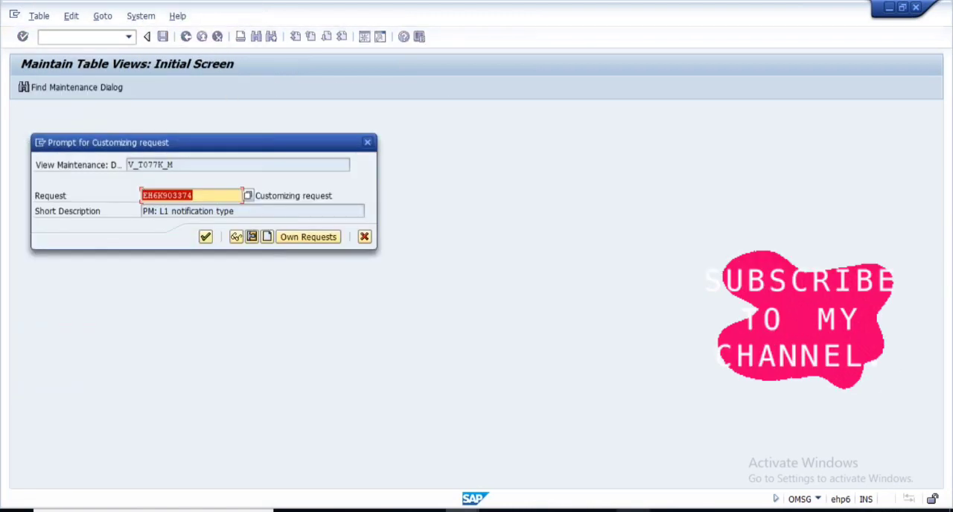
click(205, 237)
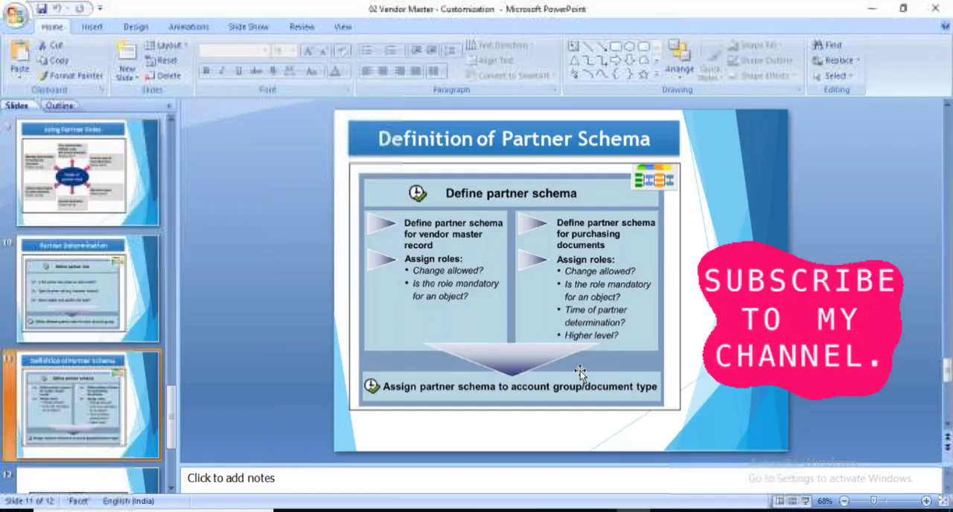
- Switch to the PowerPoint presentation and browse back to the opening slides on vendor master customizing
scroll(78, 443, up, 6)
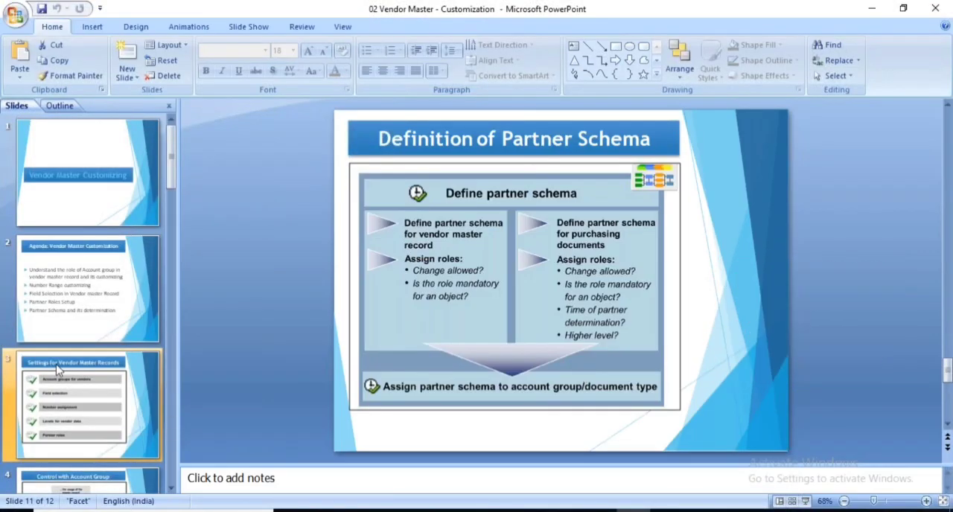